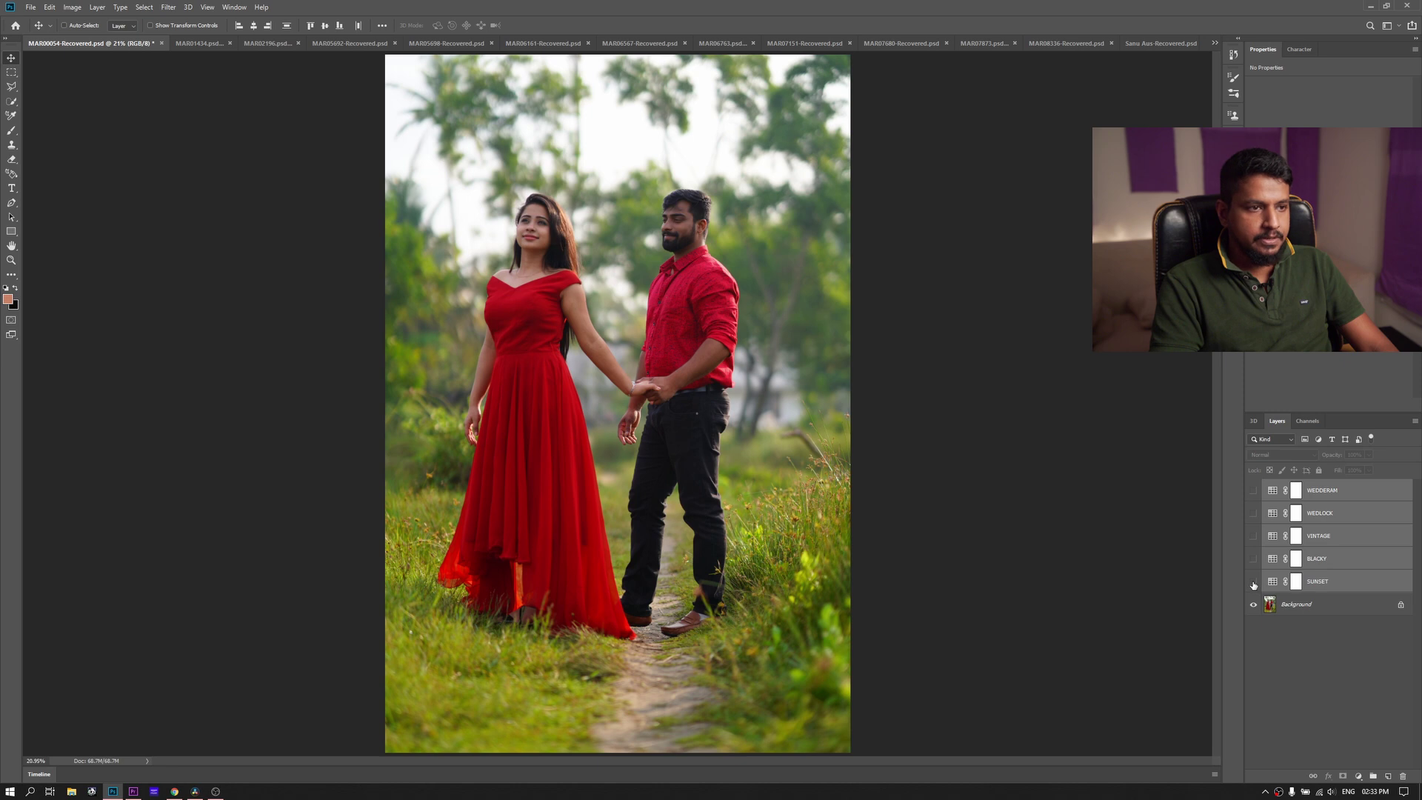
{"action": "left_click", "coordinate": [1253, 582]}
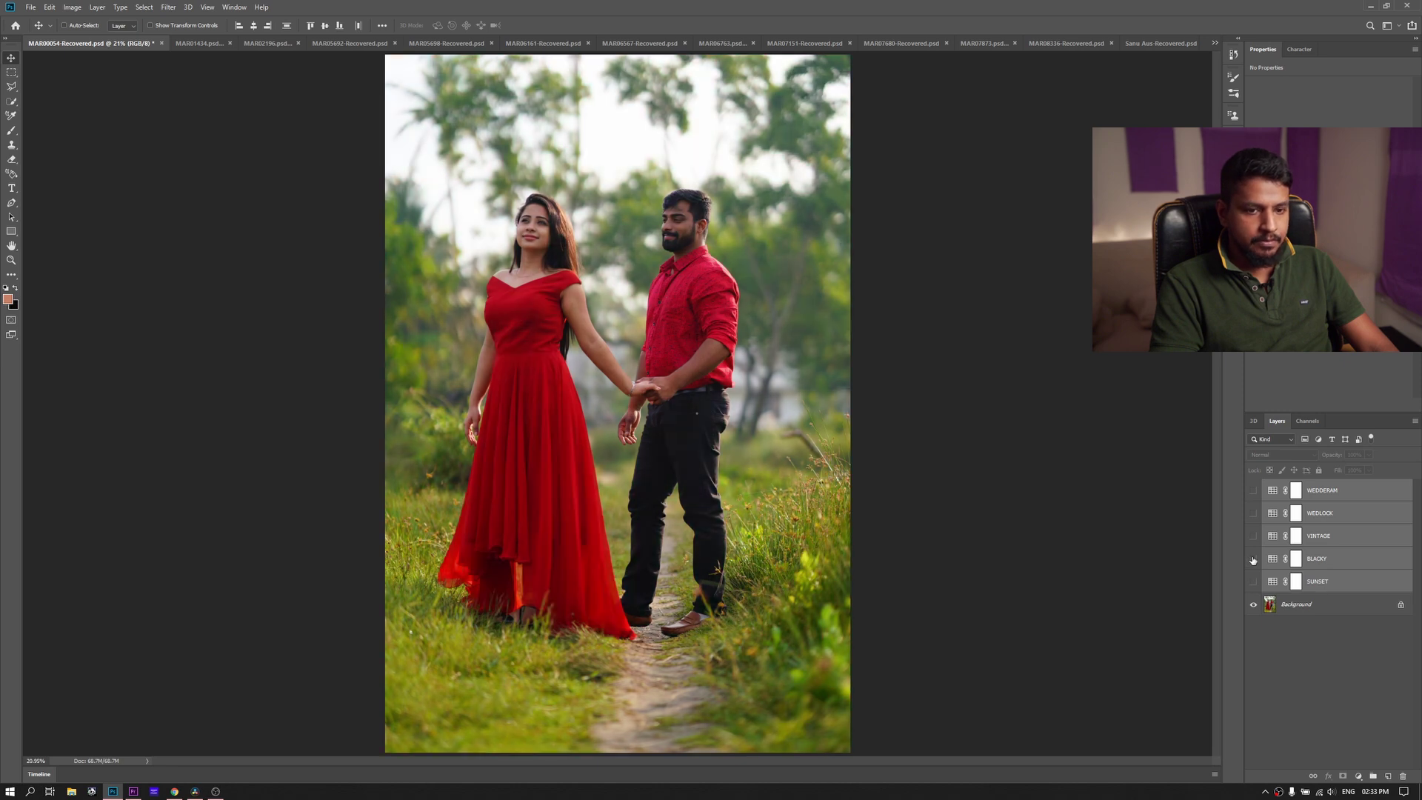
Preview the SUNSET, BLACKY and VINTAGE grades on the red-dress couple photo
{"action": "left_click", "coordinate": [1252, 559]}
{"action": "left_click", "coordinate": [1252, 559]}
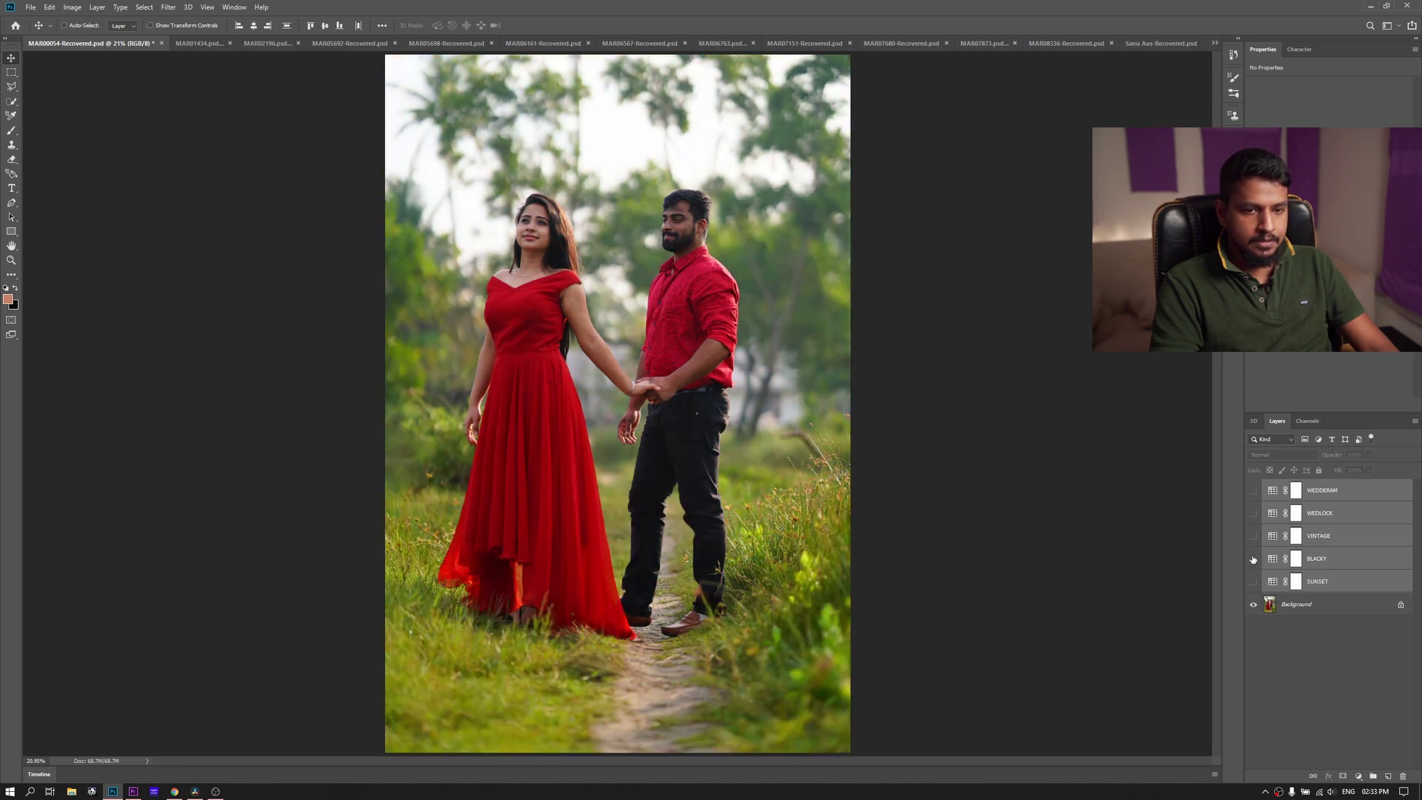
{"action": "left_click", "coordinate": [1253, 536]}
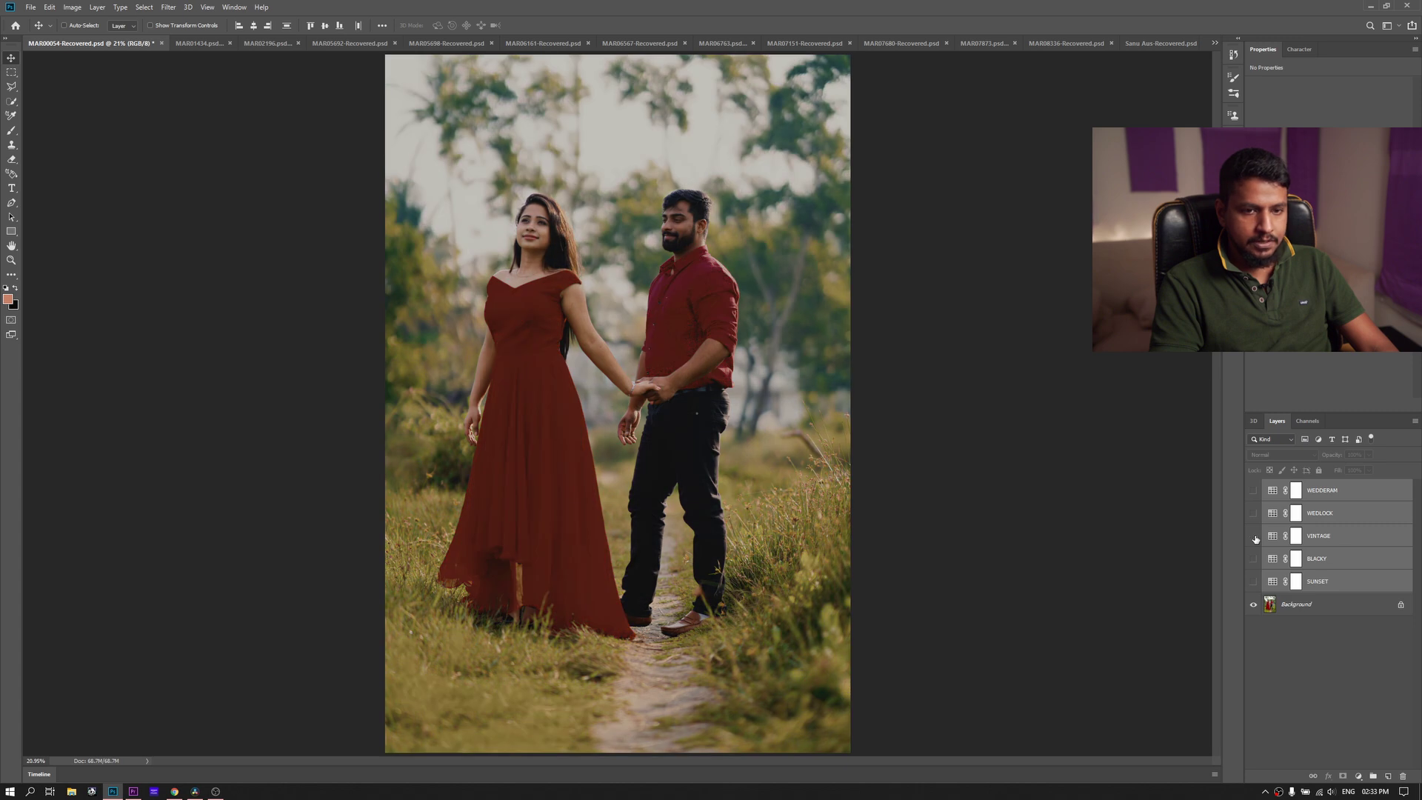
{"action": "left_click", "coordinate": [1253, 536]}
Compare WEDLOCK and WEDDERAM, hide all grades, and bring up the MAR01434 photo
{"action": "left_click", "coordinate": [1253, 513]}
{"action": "left_click", "coordinate": [1252, 512]}
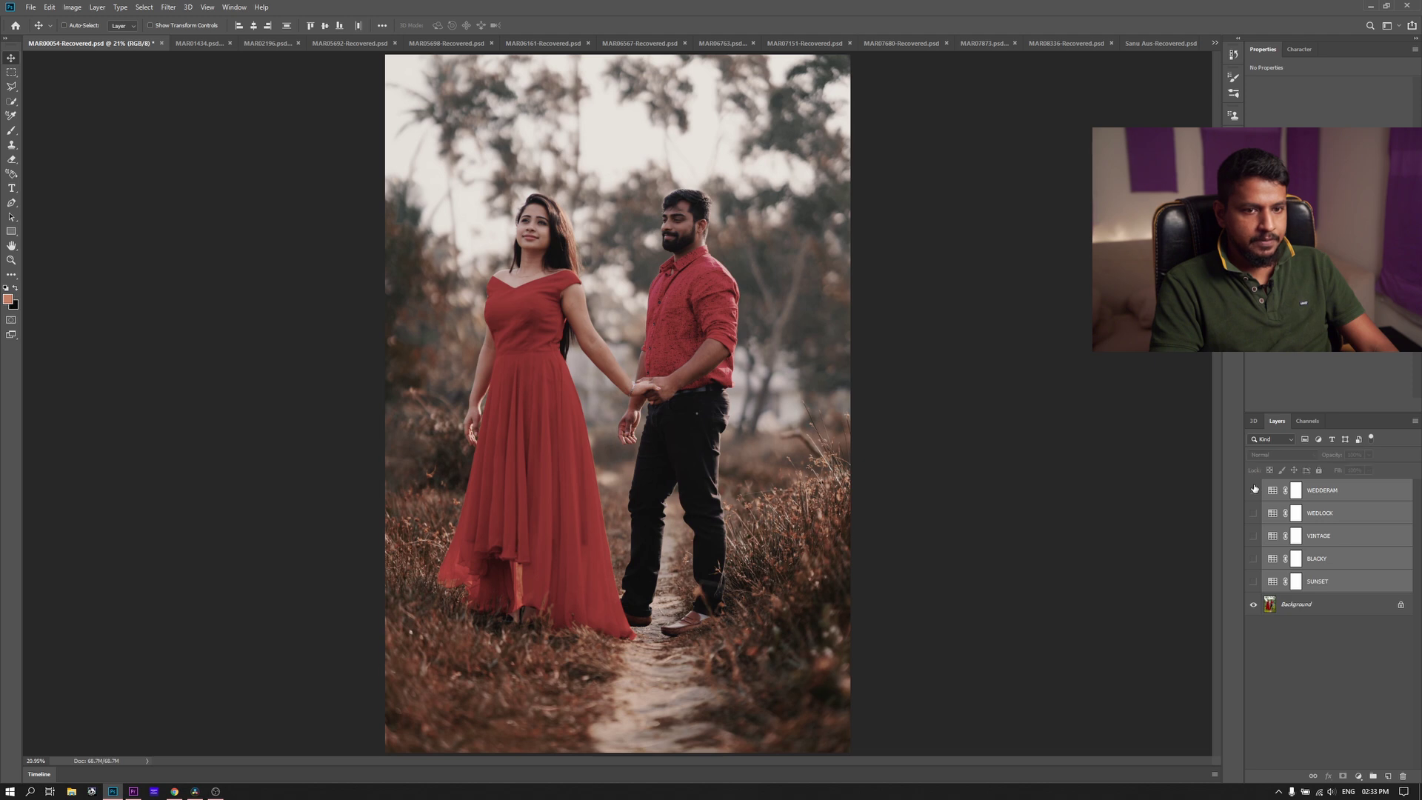
{"action": "left_click", "coordinate": [1253, 489]}
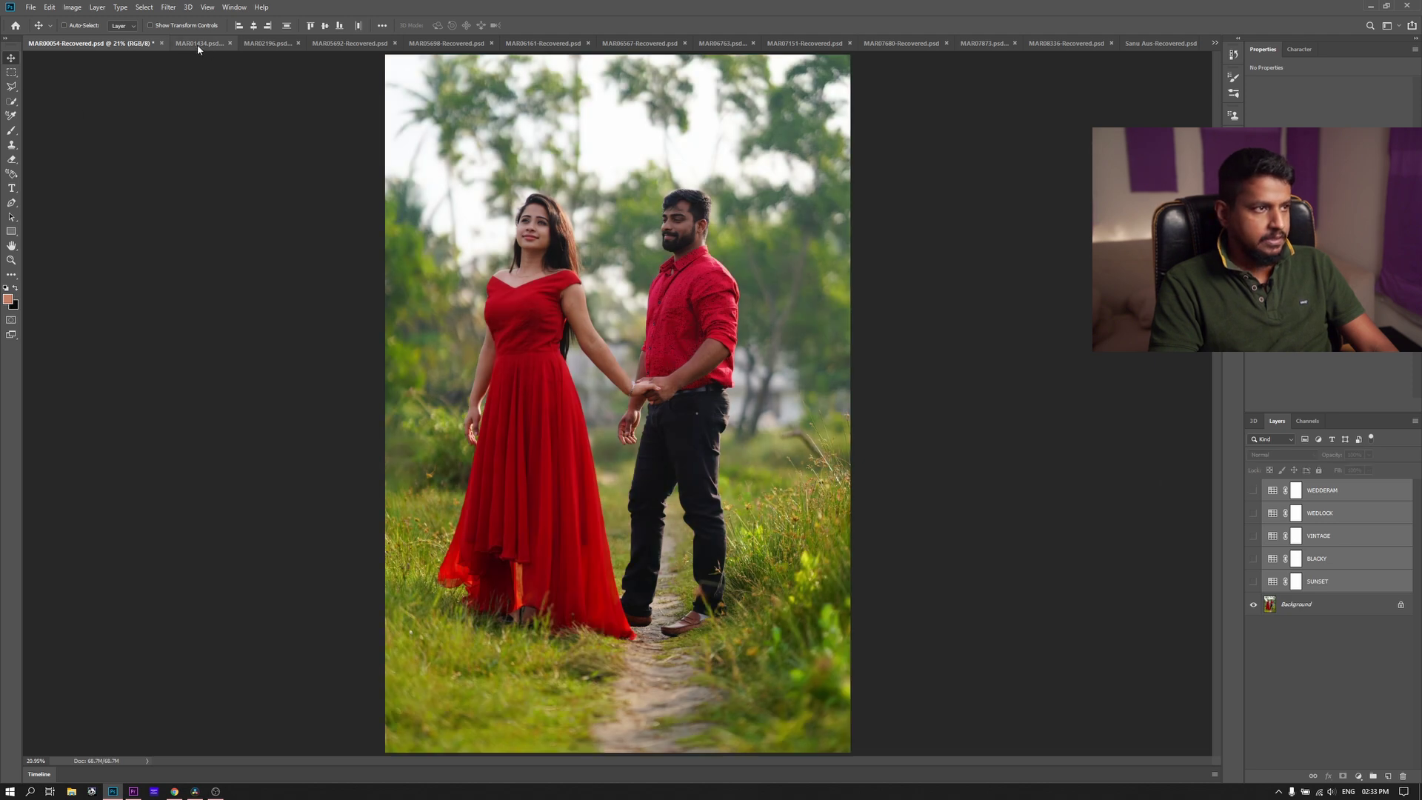
{"action": "left_click", "coordinate": [200, 43]}
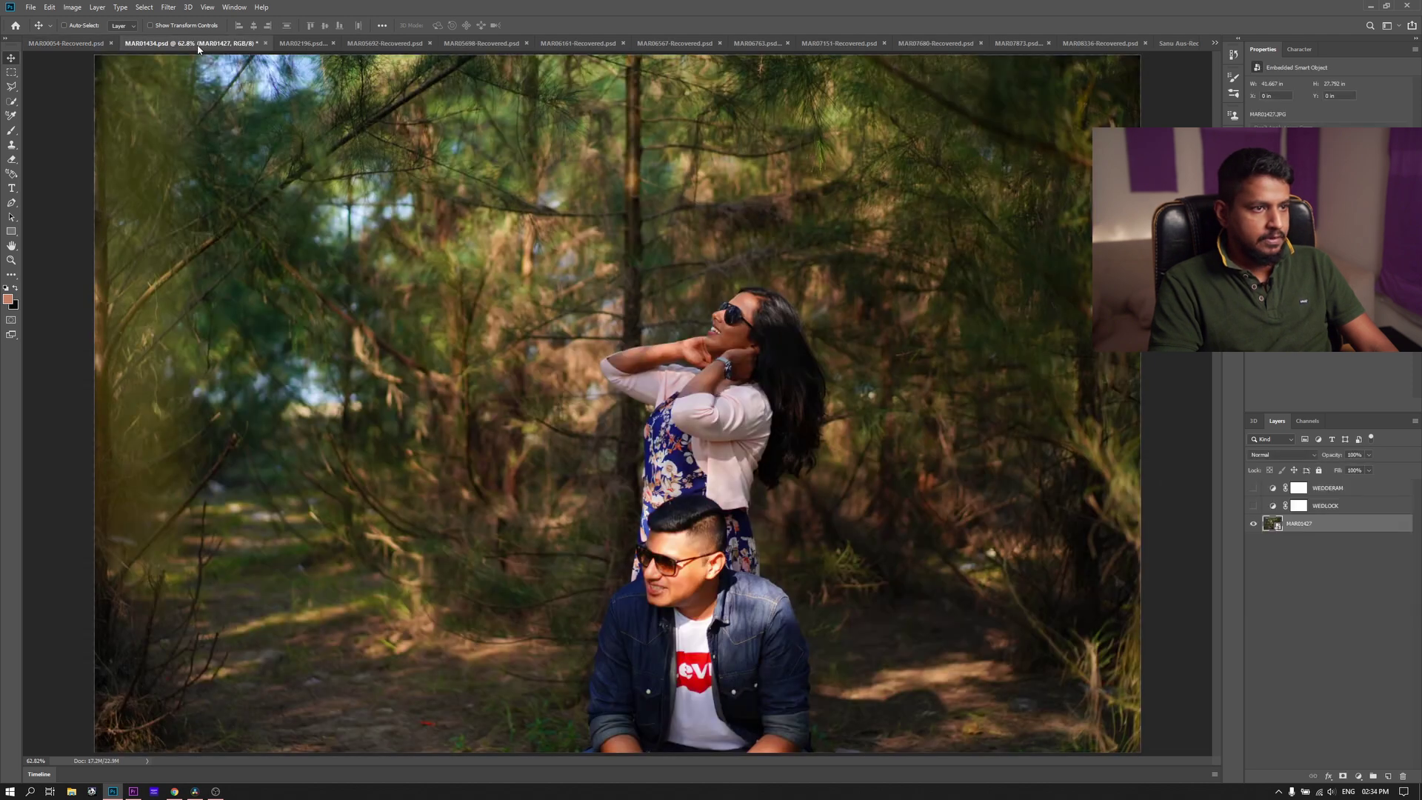
{"action": "left_click", "coordinate": [1254, 507]}
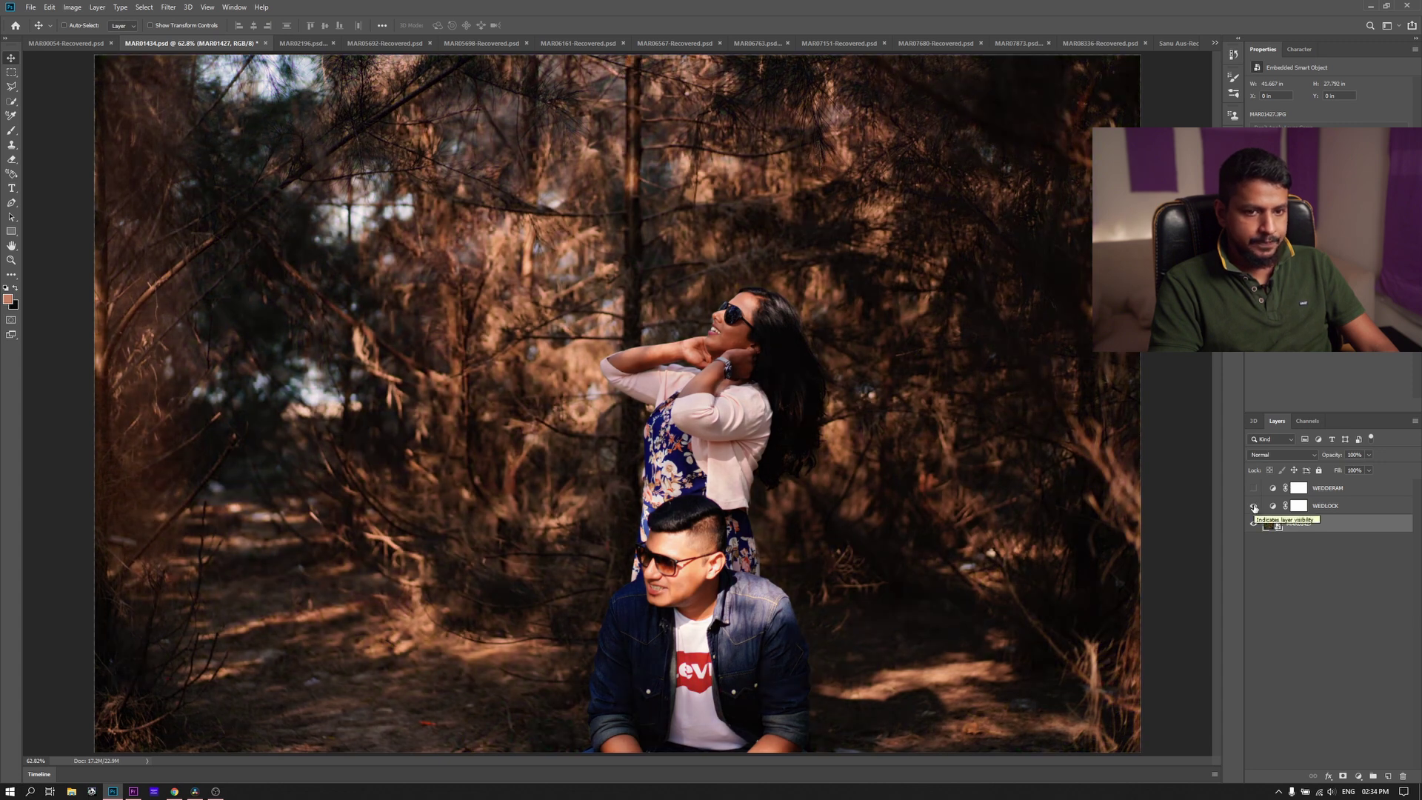
{"action": "left_click", "coordinate": [1253, 506]}
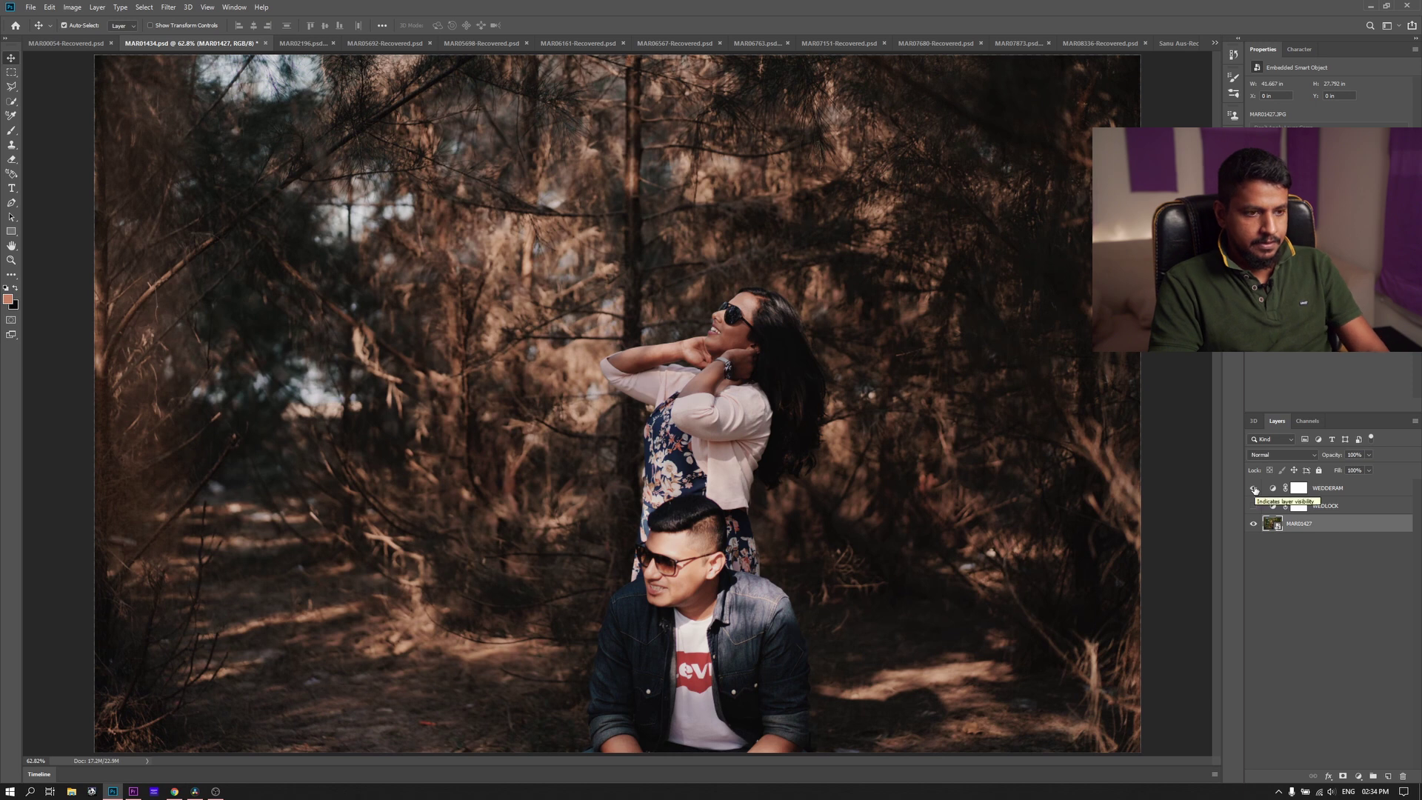
{"action": "scroll", "coordinate": [740, 370], "scroll_direction": "up", "scroll_amount": 5}
{"action": "scroll", "coordinate": [808, 190], "scroll_direction": "down", "scroll_amount": 5}
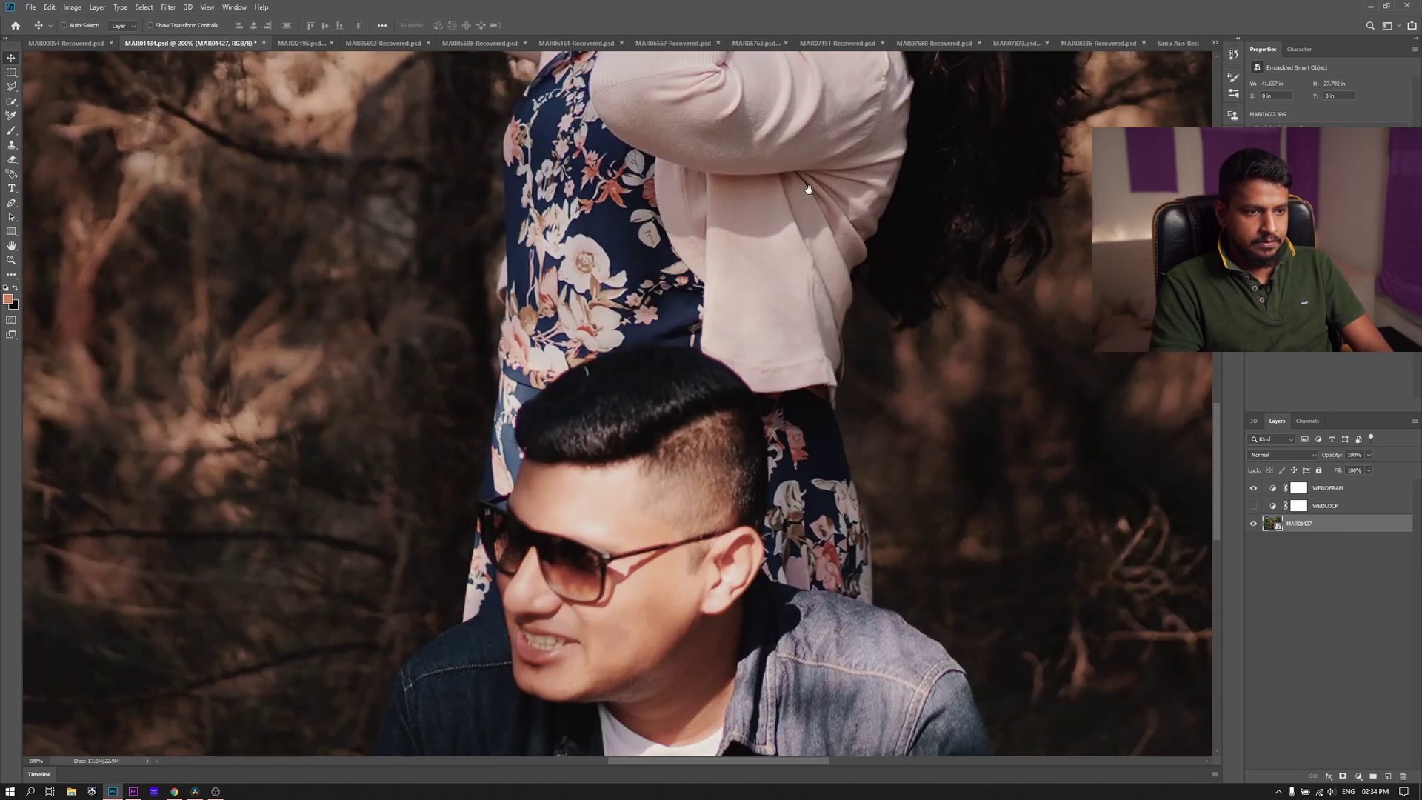
{"action": "scroll", "coordinate": [807, 190], "scroll_direction": "down", "scroll_amount": 2}
{"action": "scroll", "coordinate": [851, 281], "scroll_direction": "down", "scroll_amount": 3}
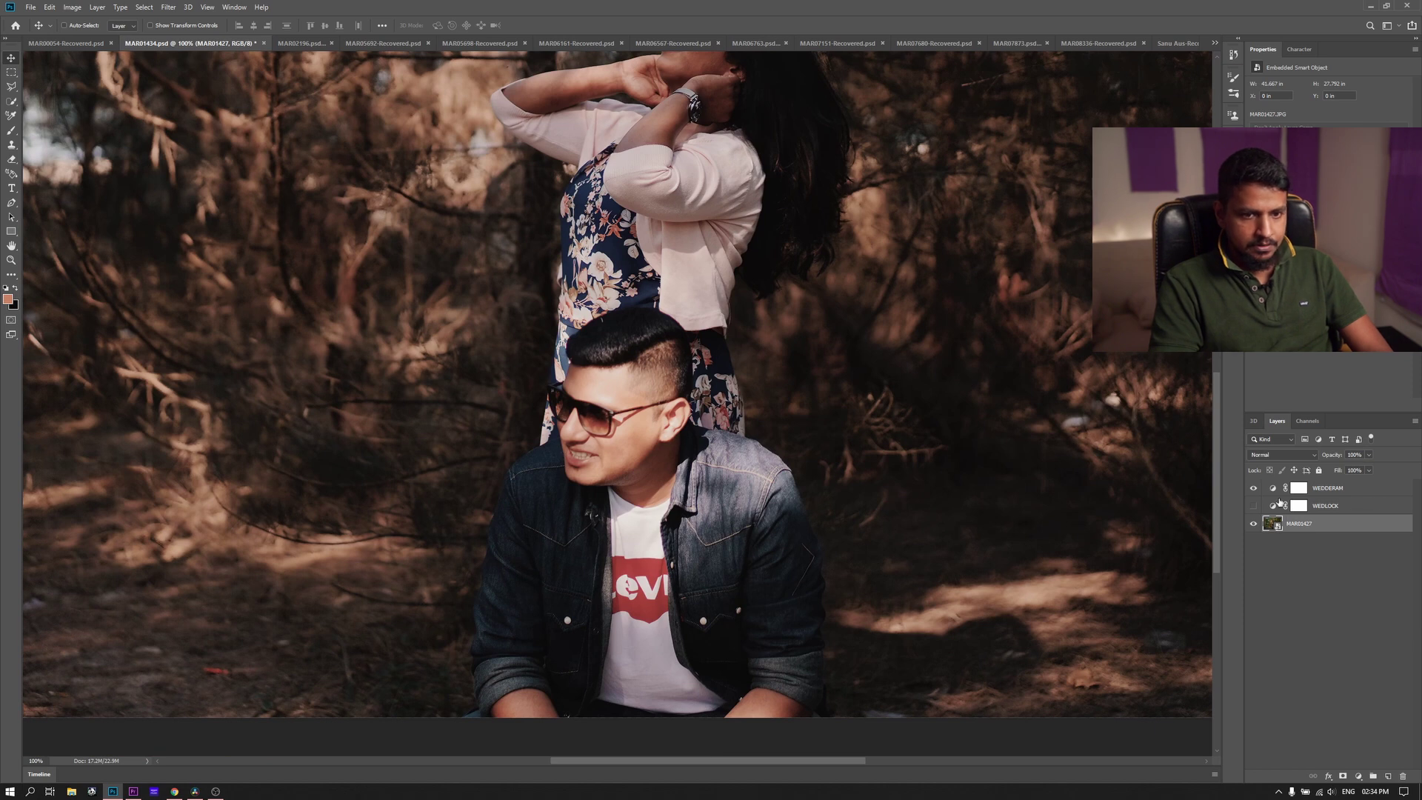
{"action": "left_click", "coordinate": [1253, 488]}
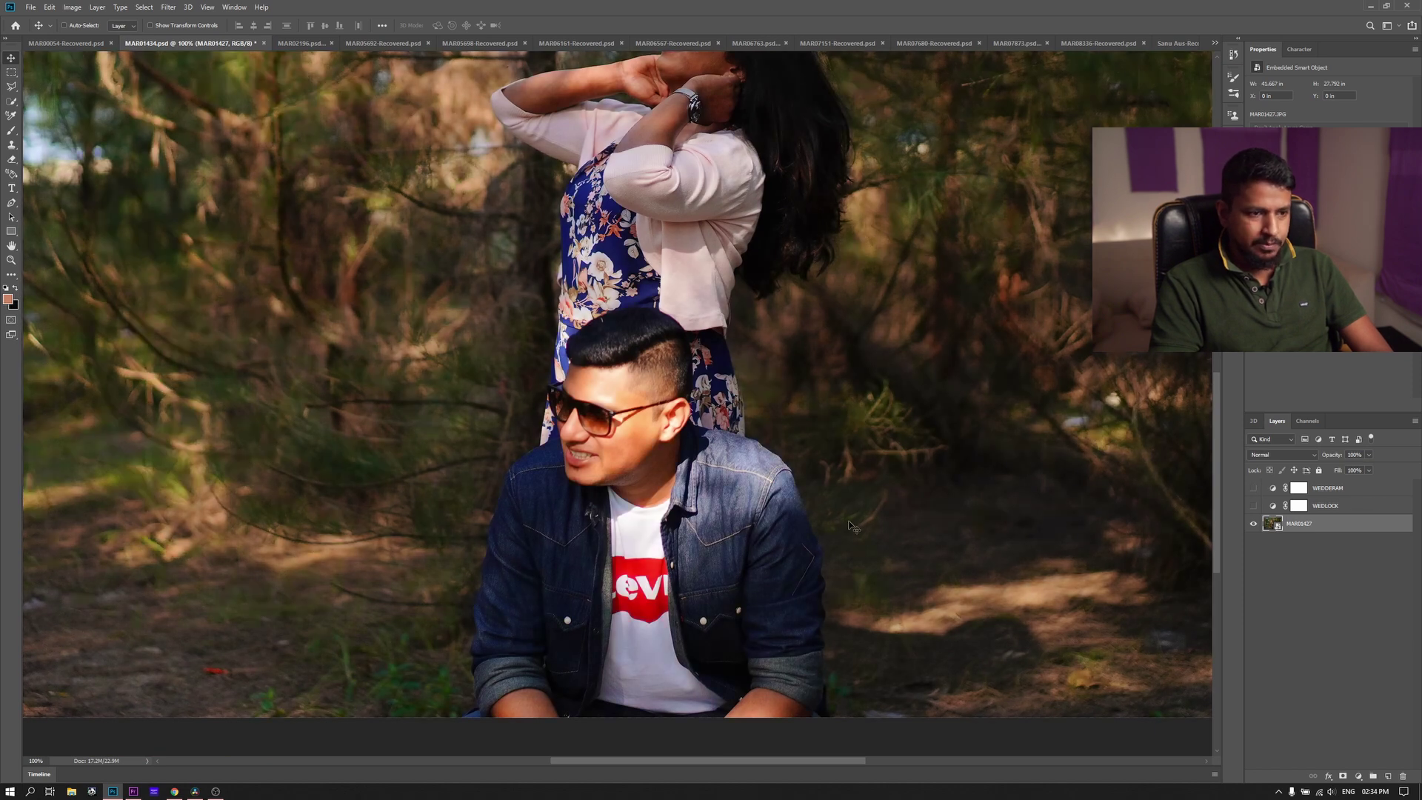
{"action": "left_click", "coordinate": [1253, 488]}
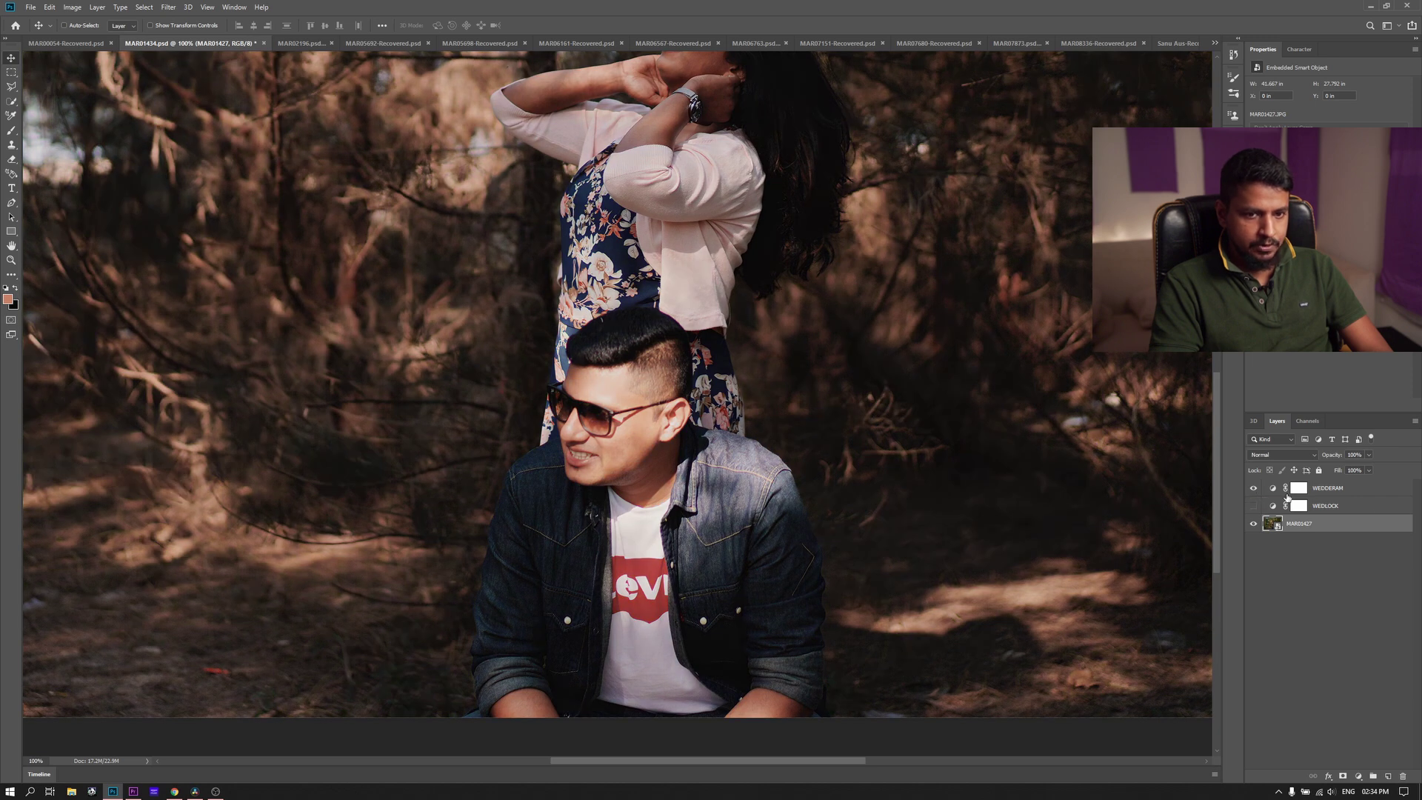
{"action": "left_click", "coordinate": [1252, 488]}
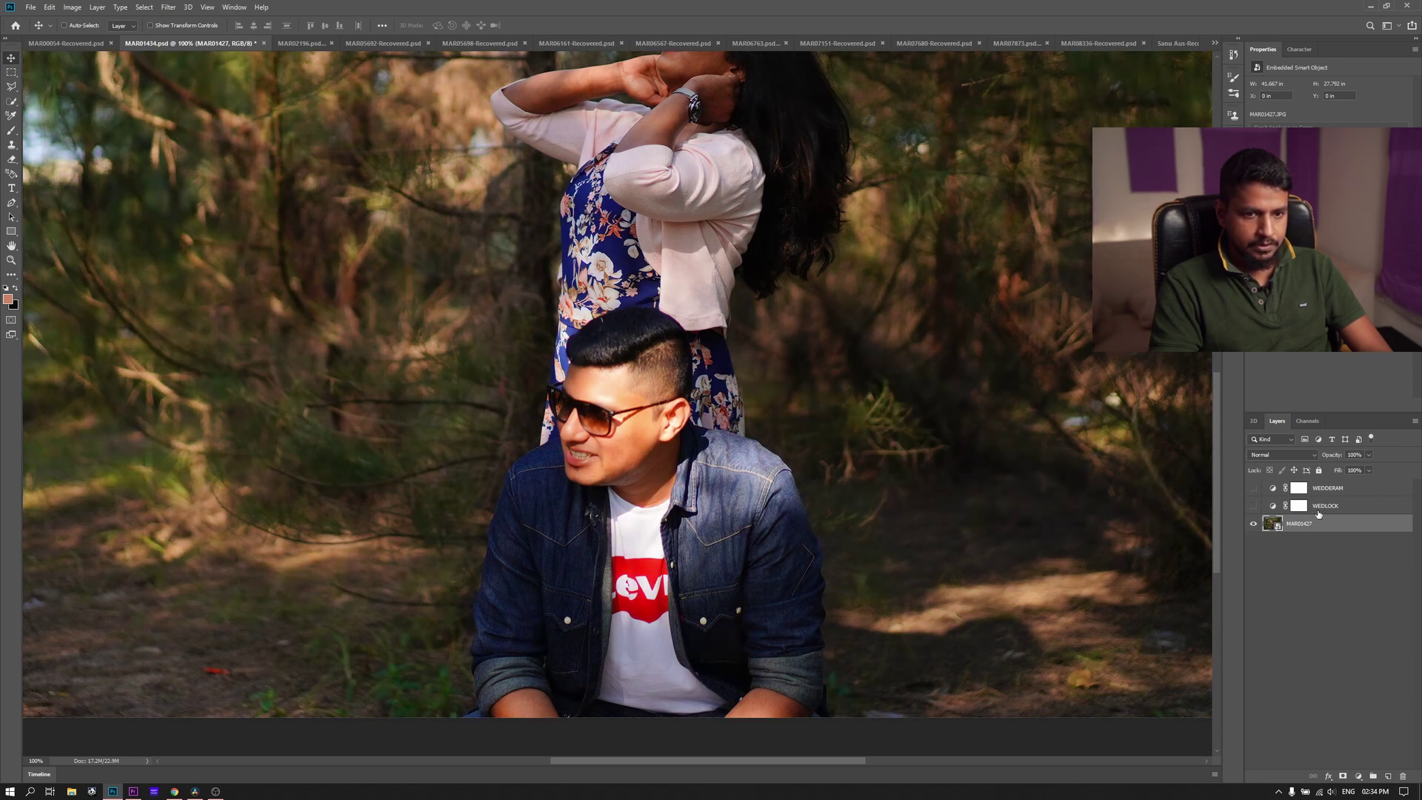
{"action": "left_click", "coordinate": [1253, 505]}
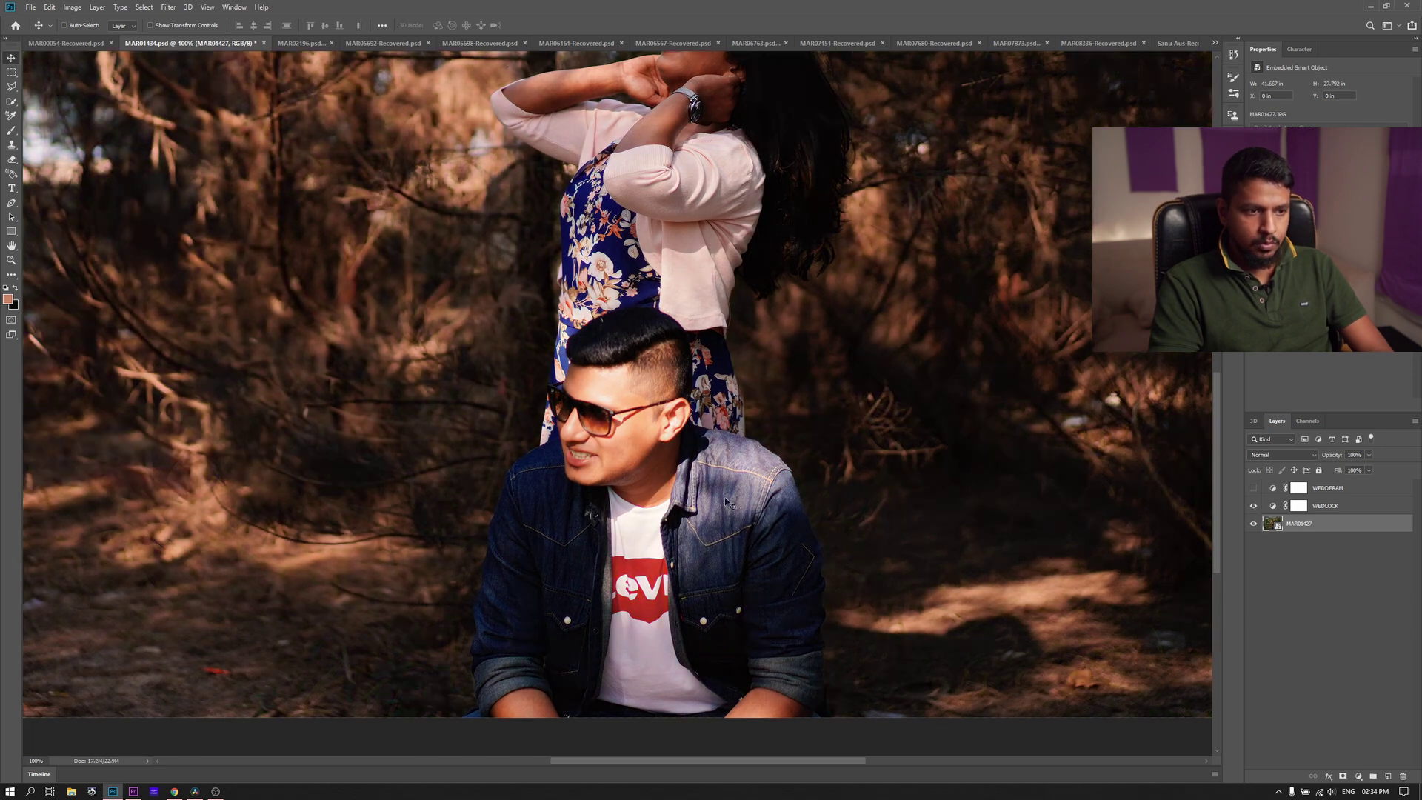
{"action": "left_click", "coordinate": [1252, 506]}
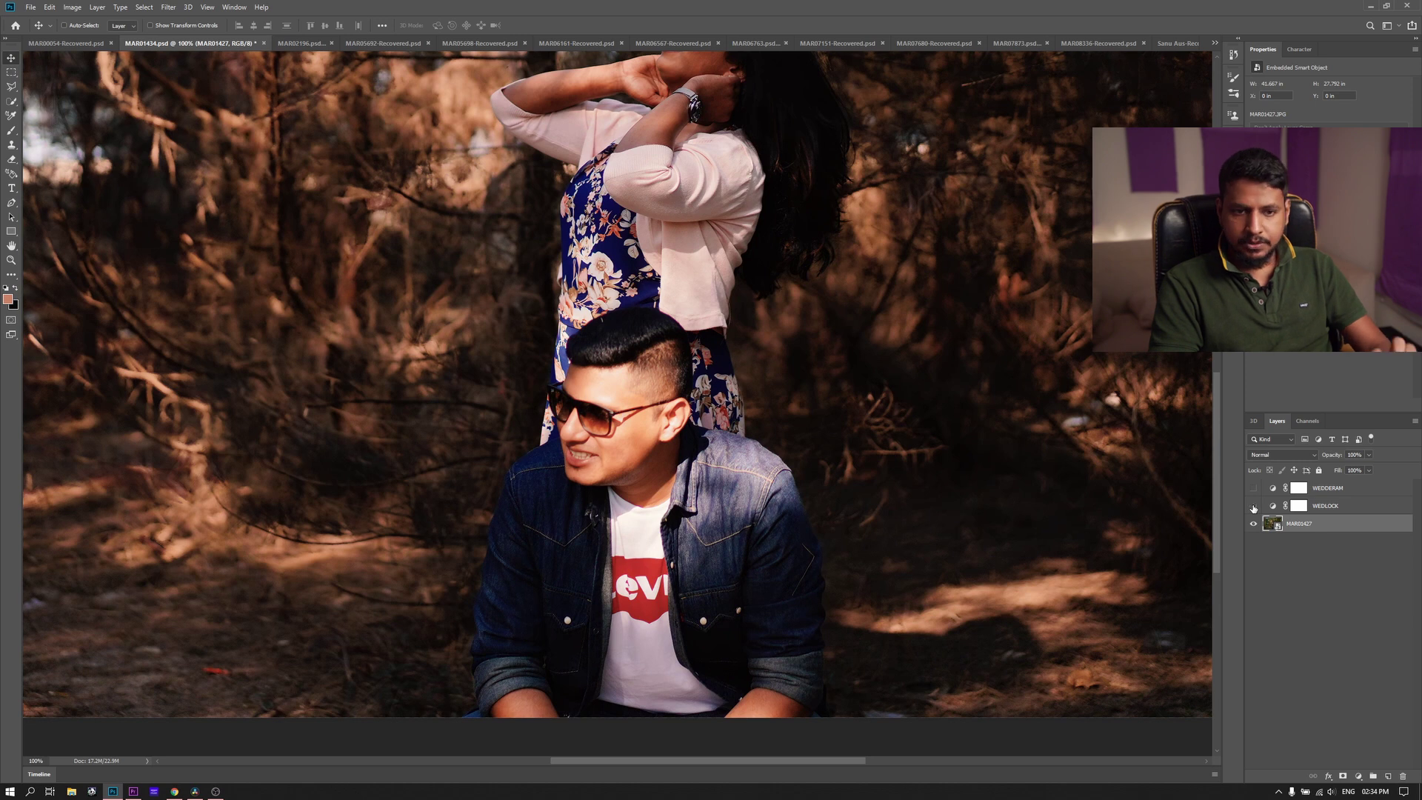
{"action": "left_click", "coordinate": [1252, 506]}
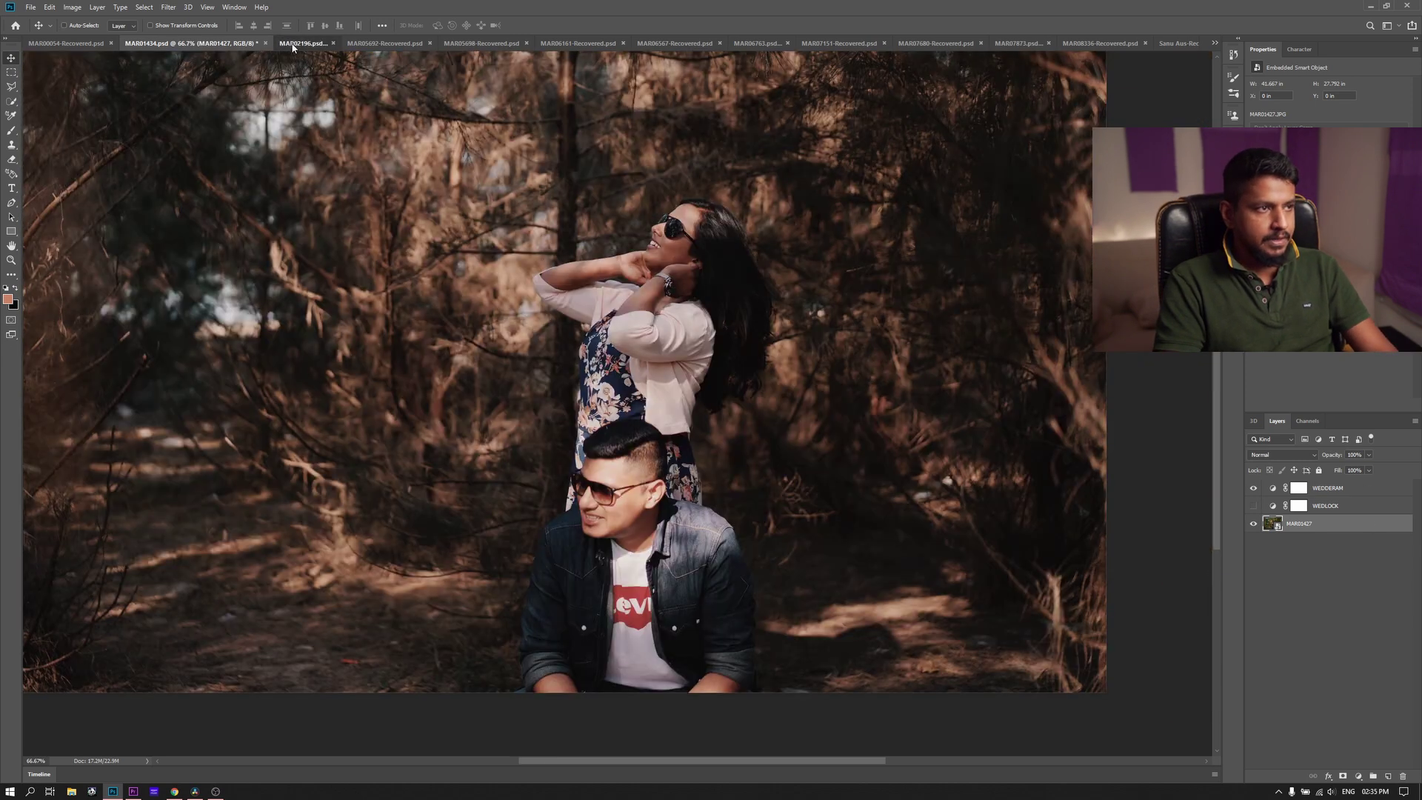
On MAR02196, compare WEDLOCK against the original, then switch to the WEDDERAM grade
{"action": "left_click", "coordinate": [304, 43]}
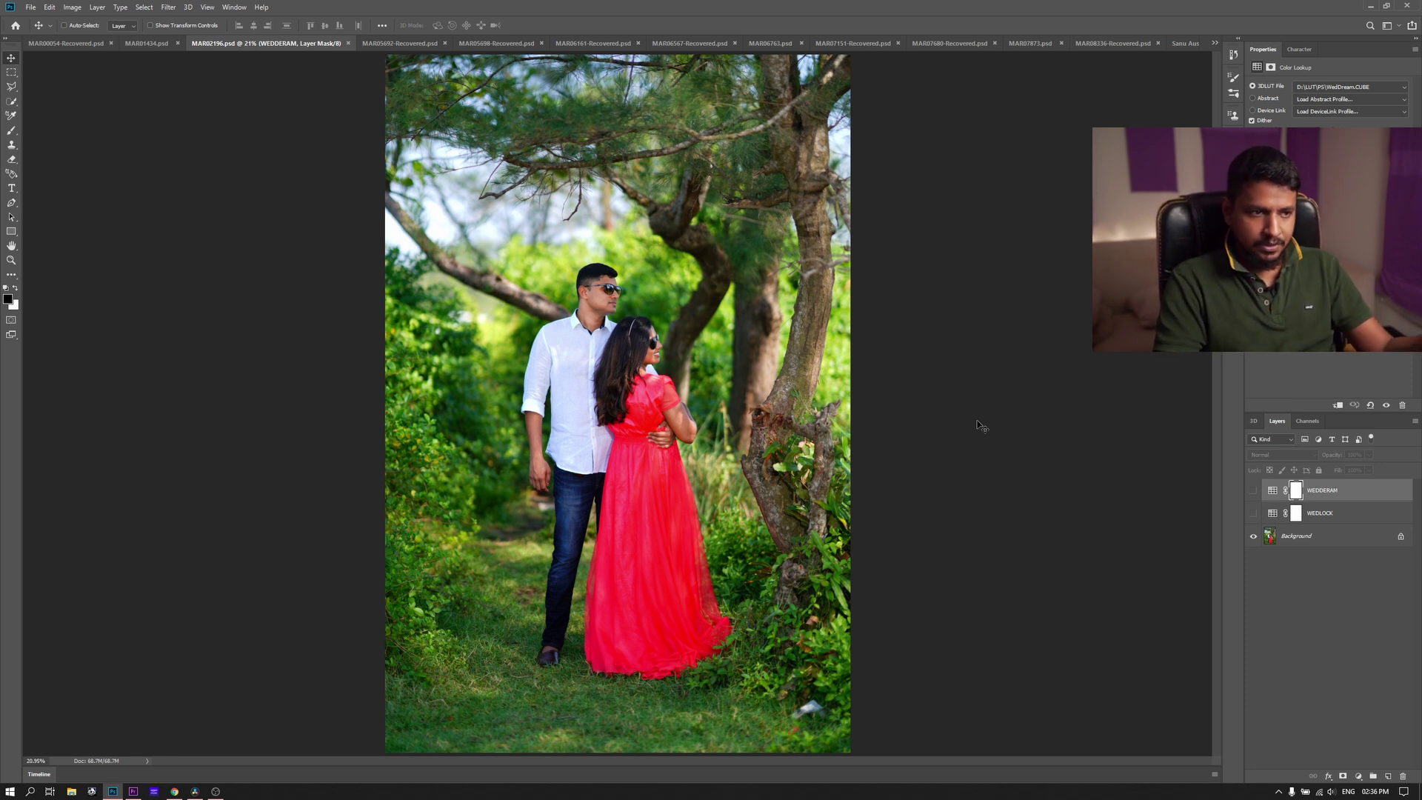
{"action": "left_click", "coordinate": [1252, 515]}
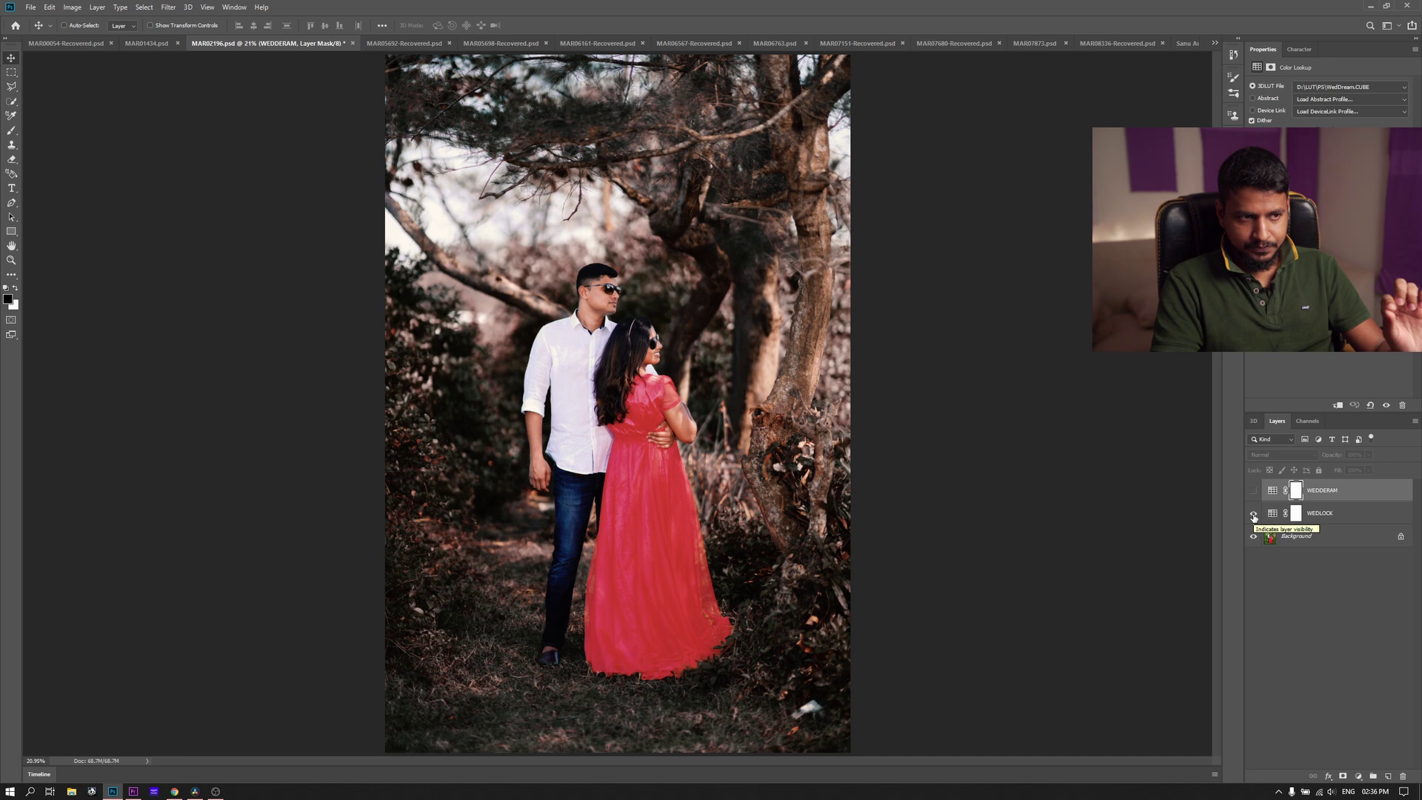
{"action": "left_click", "coordinate": [1252, 515]}
{"action": "left_click", "coordinate": [1253, 515]}
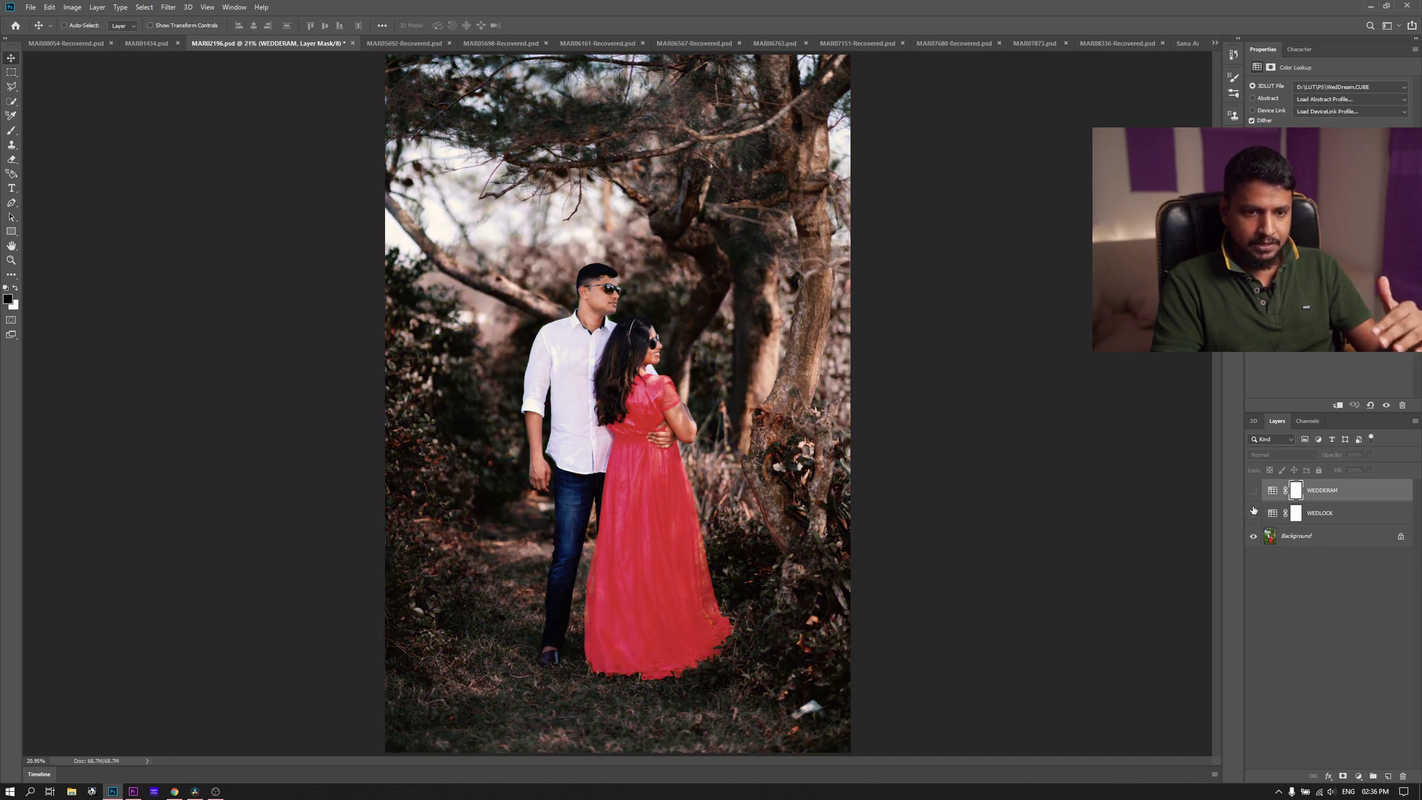
{"action": "left_click", "coordinate": [1252, 514]}
{"action": "left_click", "coordinate": [1253, 491]}
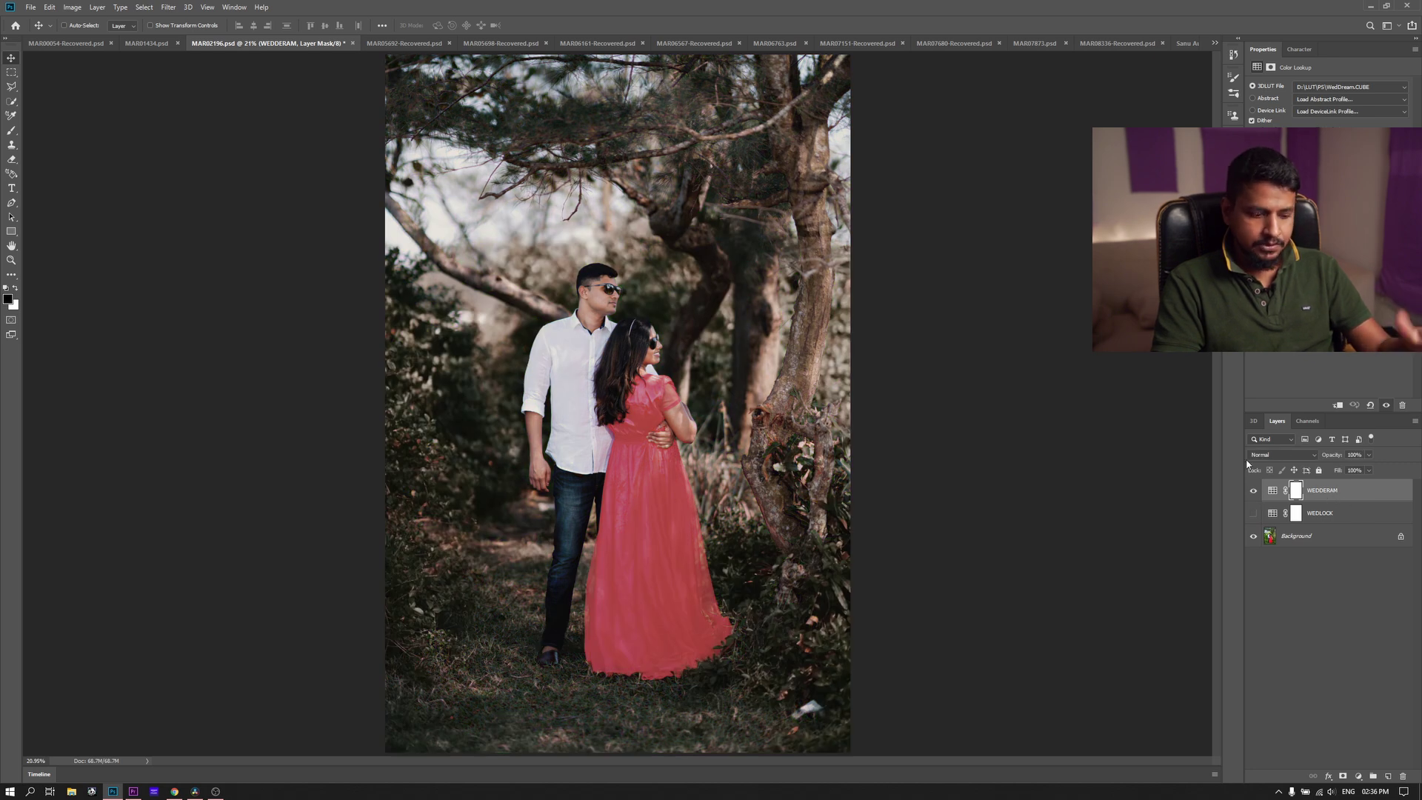
Zoom in to compare WEDDERAM with the original, hide it, and show MAR05692 fitted to the window
{"action": "key", "text": "ctrl+plus"}
{"action": "key", "text": "ctrl+plus"}
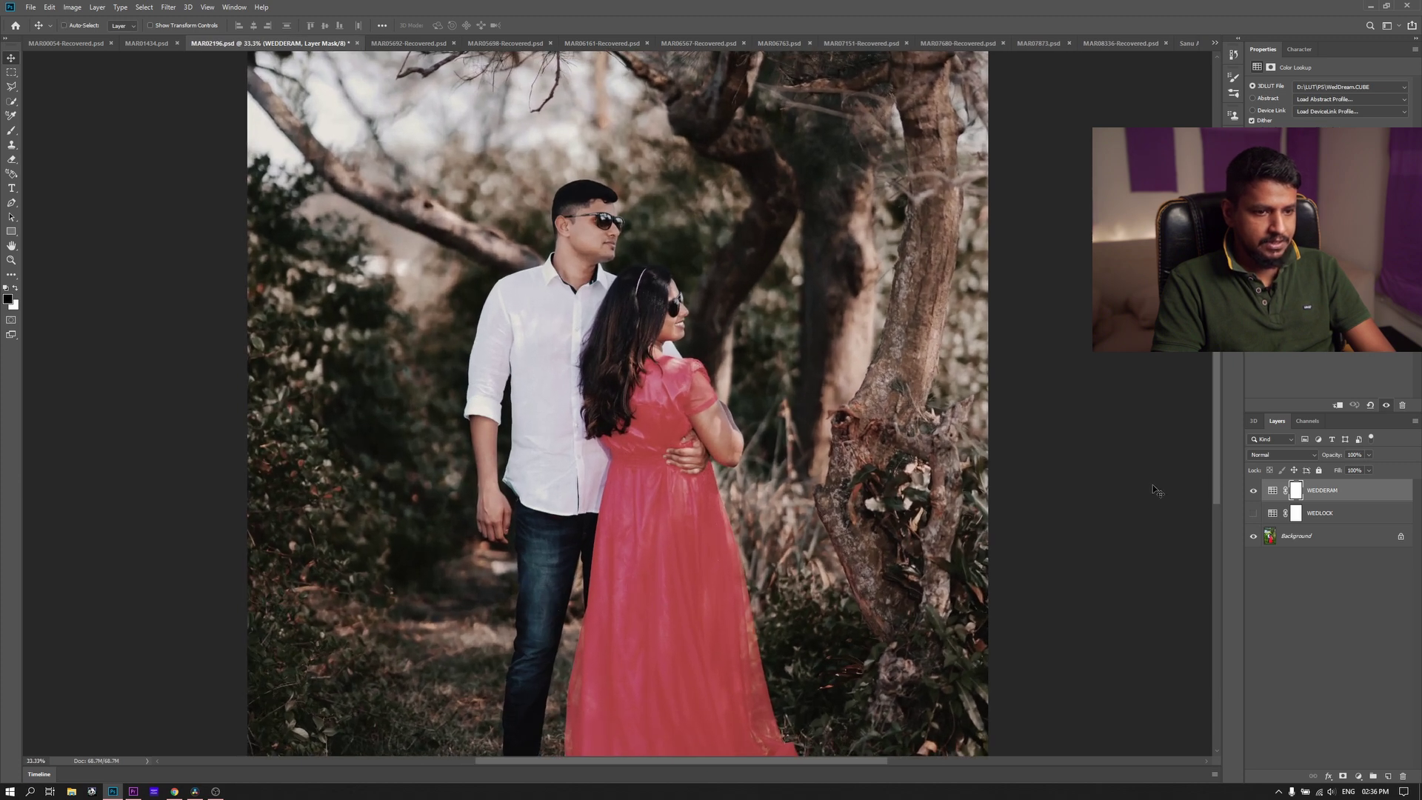
{"action": "left_click", "coordinate": [1253, 491]}
{"action": "left_click", "coordinate": [1254, 492]}
{"action": "left_click", "coordinate": [1257, 495]}
{"action": "key", "text": "ctrl+minus"}
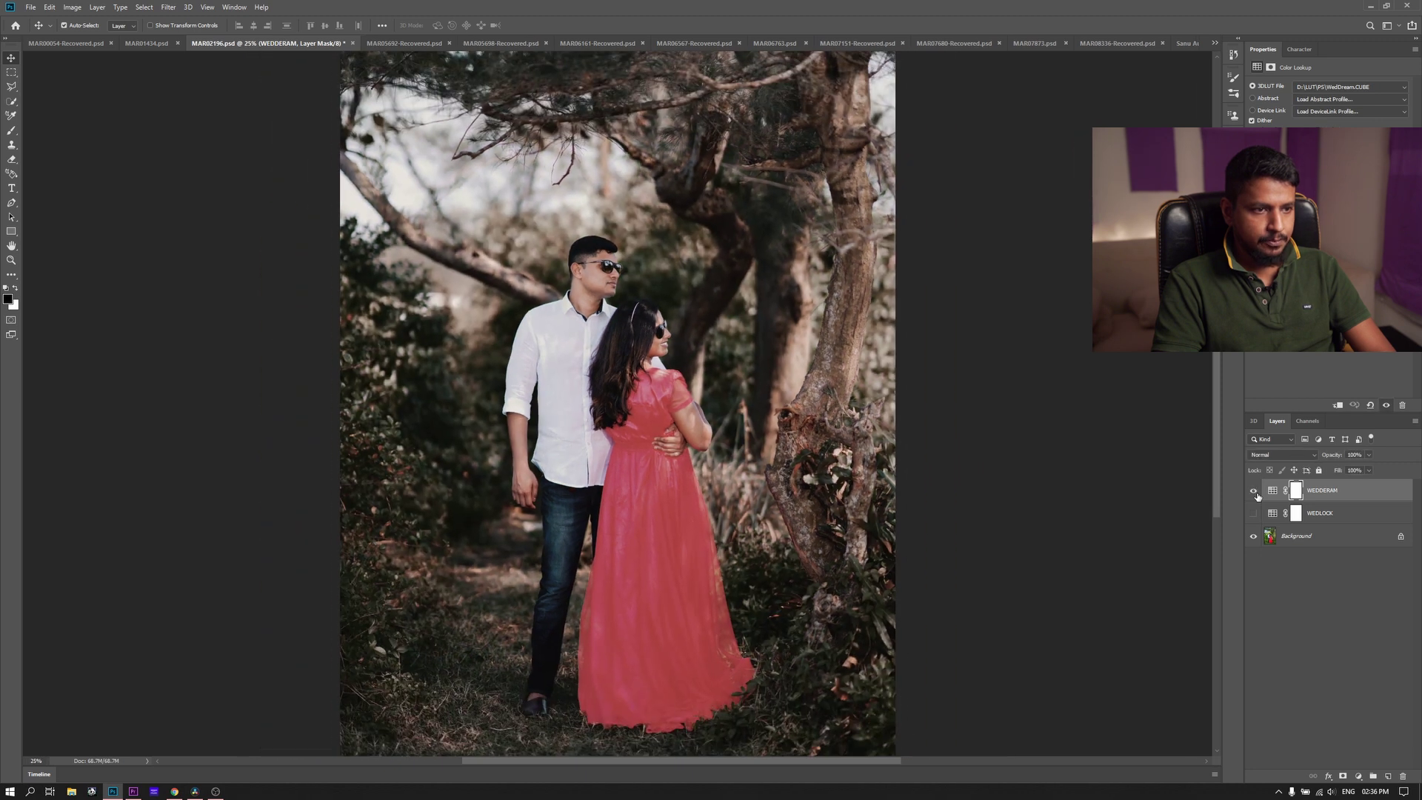
{"action": "left_click", "coordinate": [1253, 492]}
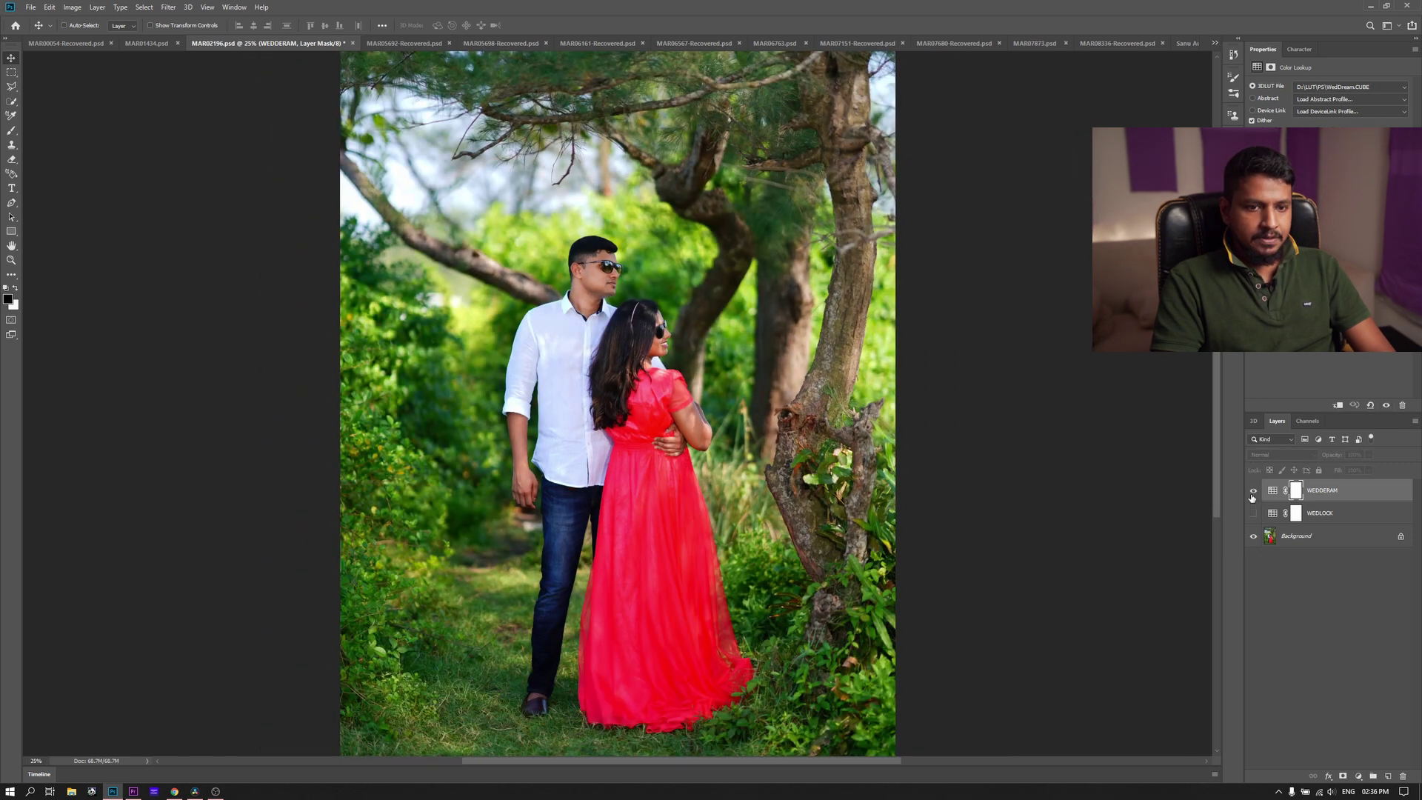
{"action": "key", "text": "ctrl+Tab"}
{"action": "key", "text": "ctrl+0"}
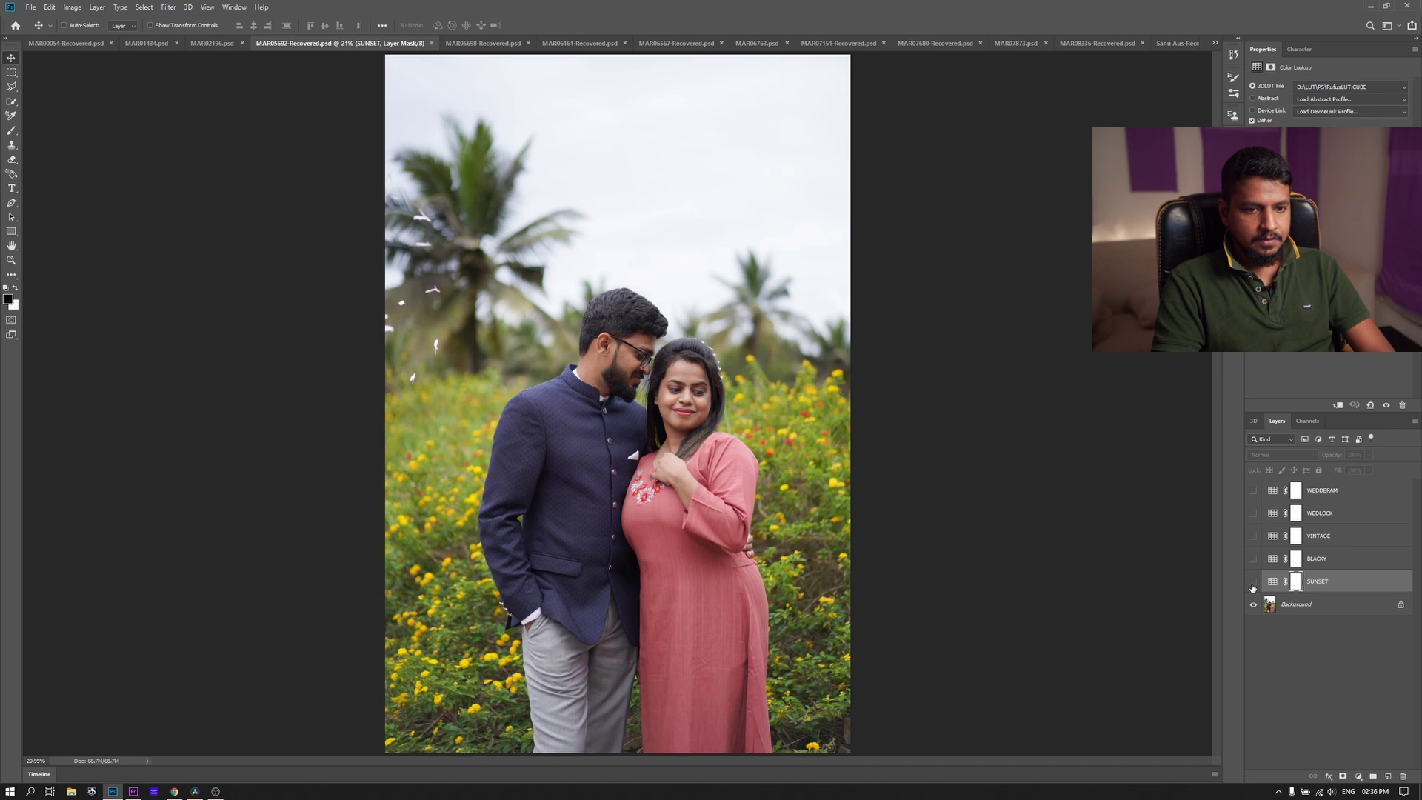
Preview the SUNSET and BLACKY grades on the MAR05692 flower-field photo
{"action": "left_click", "coordinate": [1253, 582]}
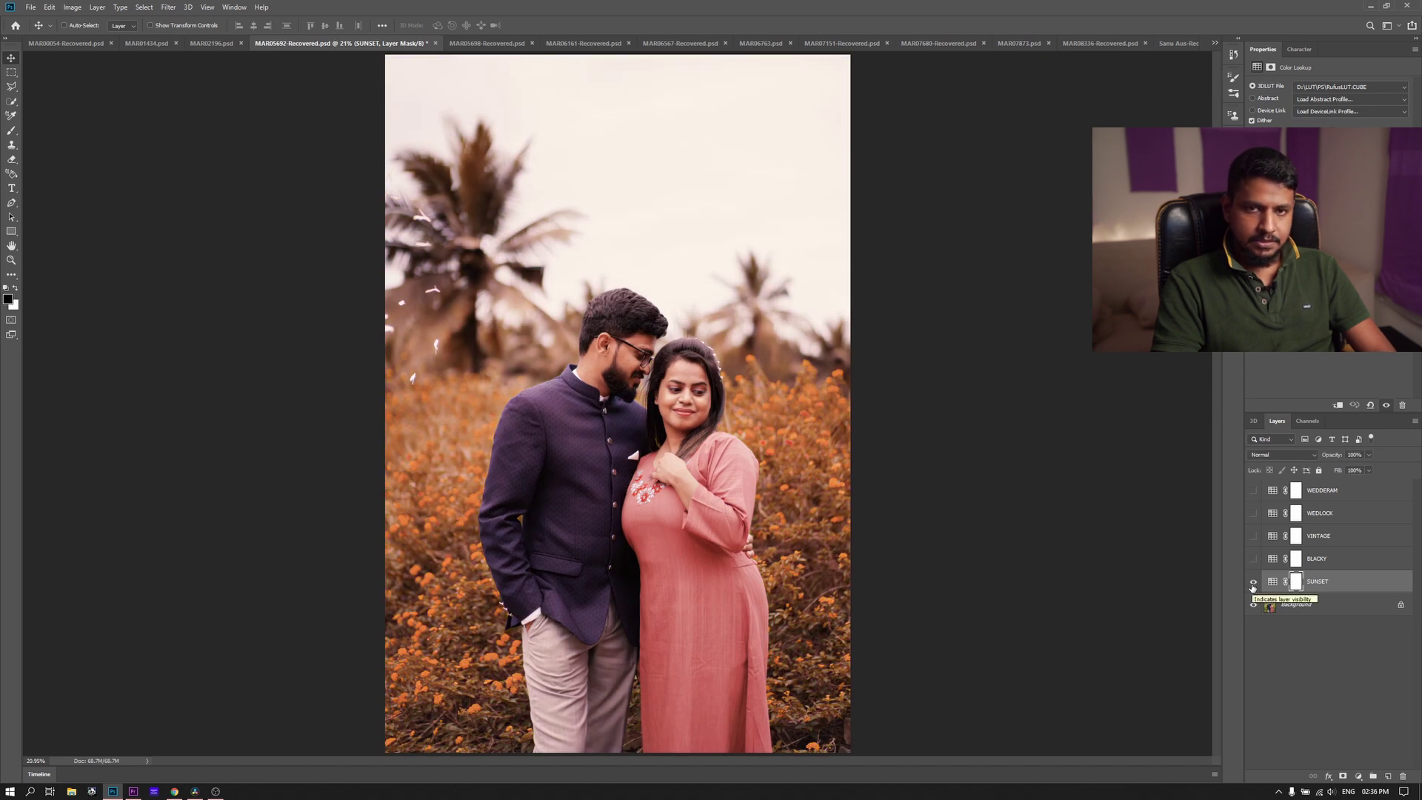
{"action": "left_click", "coordinate": [1253, 582]}
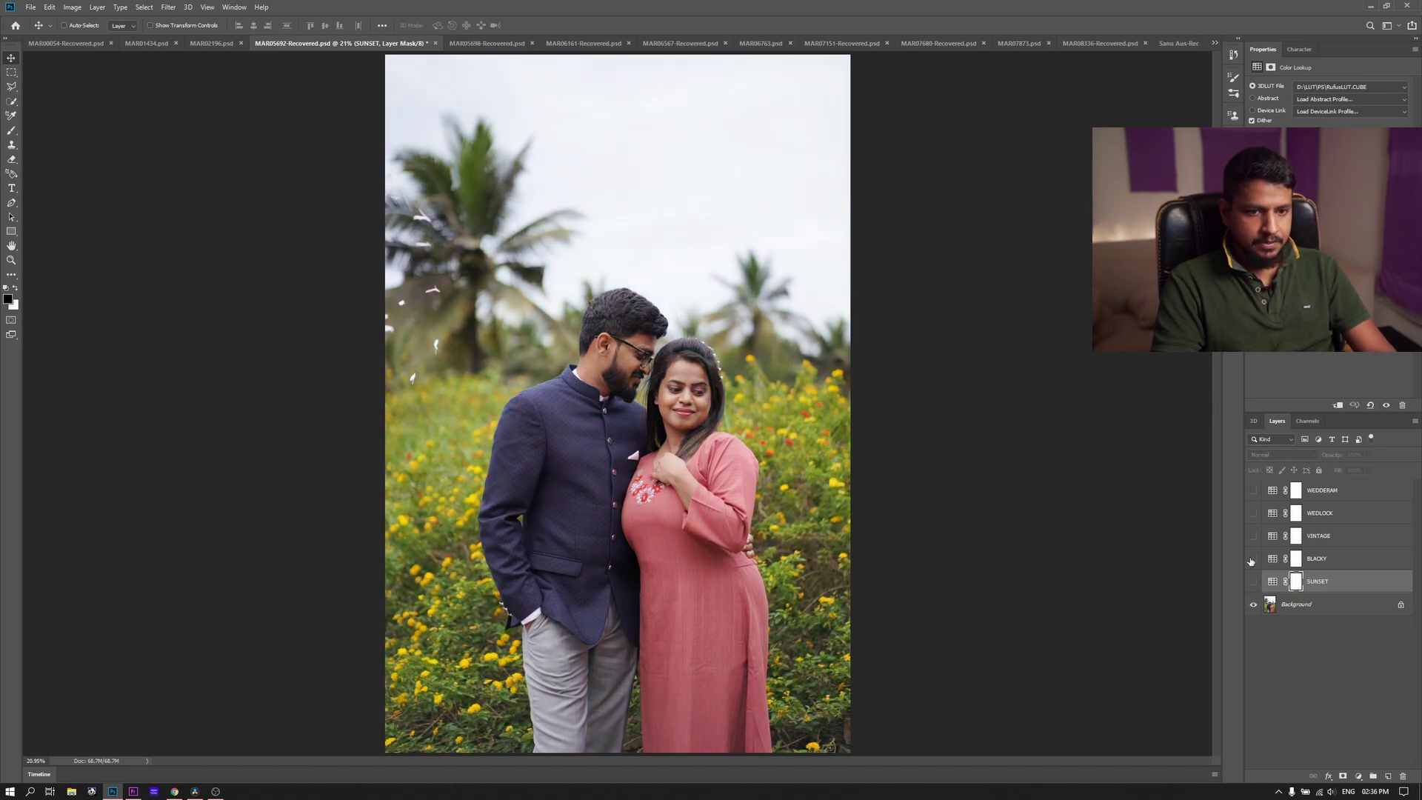
{"action": "left_click", "coordinate": [1252, 559]}
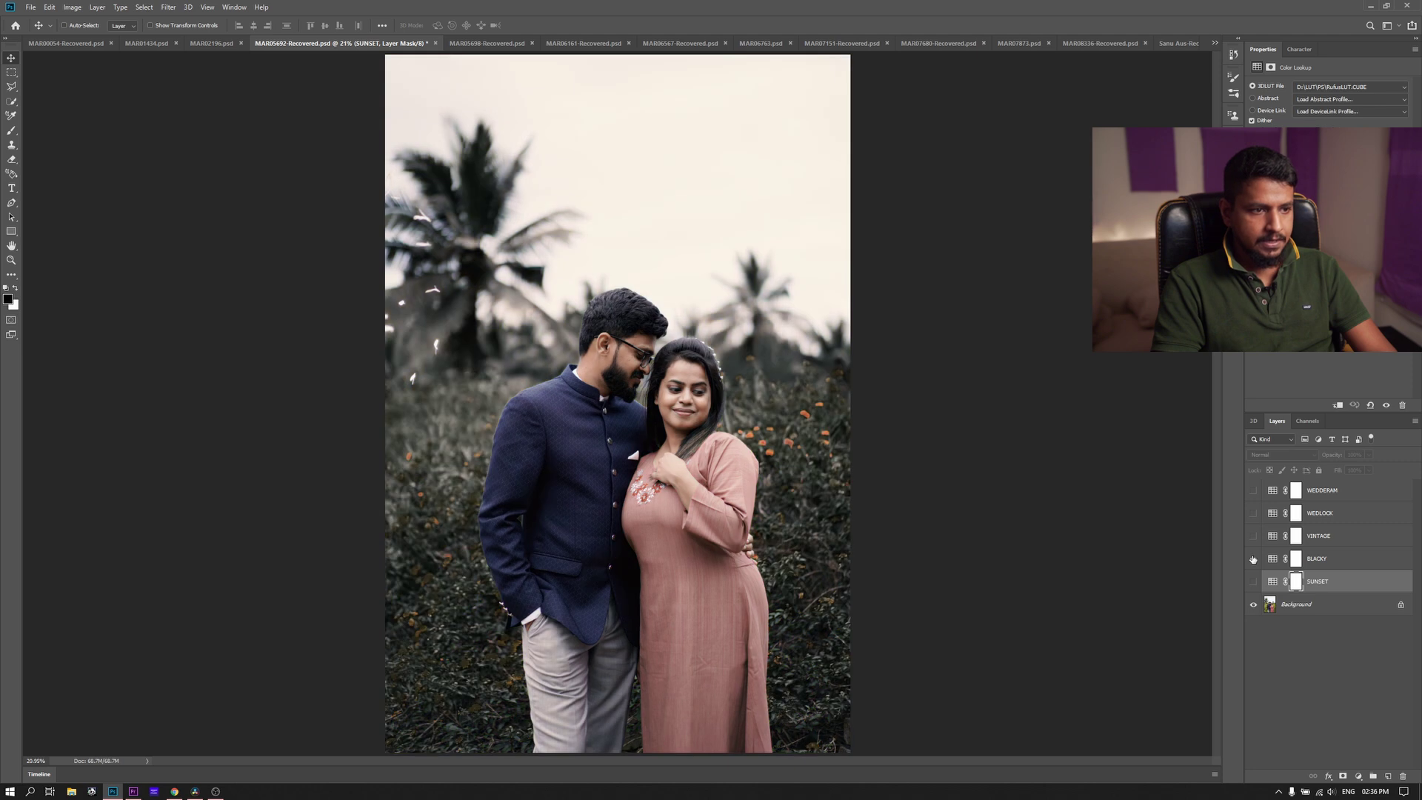
{"action": "left_click", "coordinate": [1253, 559]}
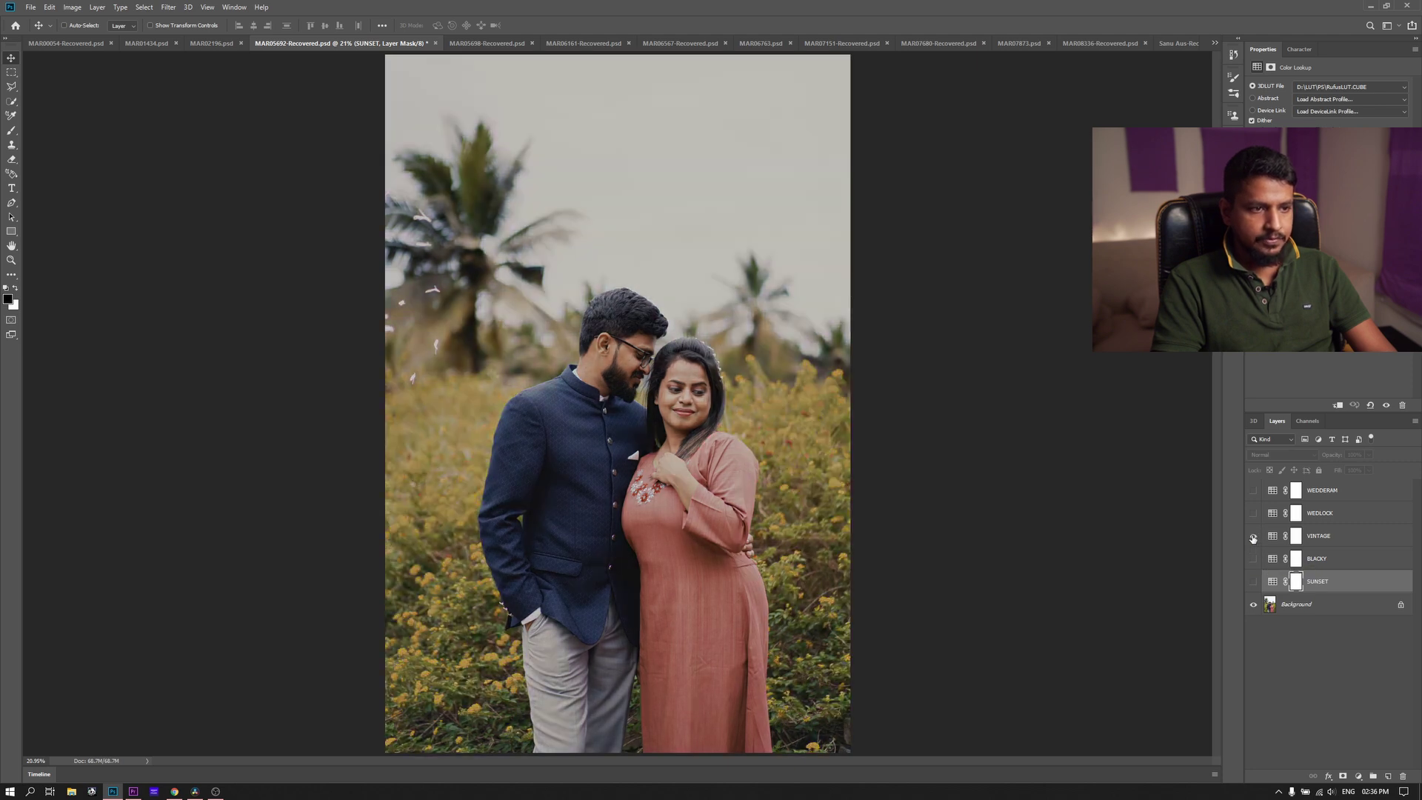
Try VINTAGE and WEDLOCK, hide them, and bring up MAR05698-Recovered.psd
{"action": "left_click", "coordinate": [1253, 536]}
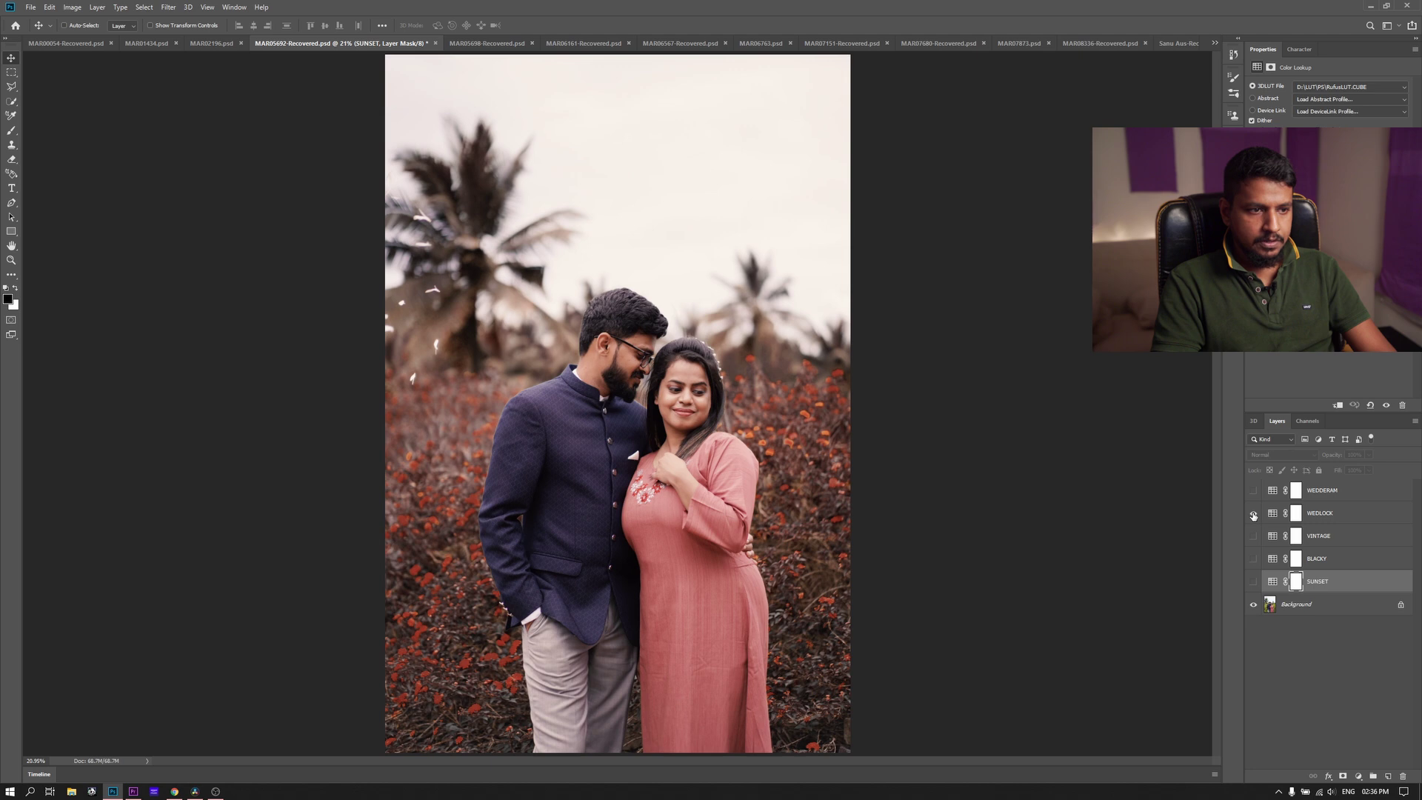
{"action": "left_click", "coordinate": [1252, 513]}
{"action": "left_click", "coordinate": [1252, 513]}
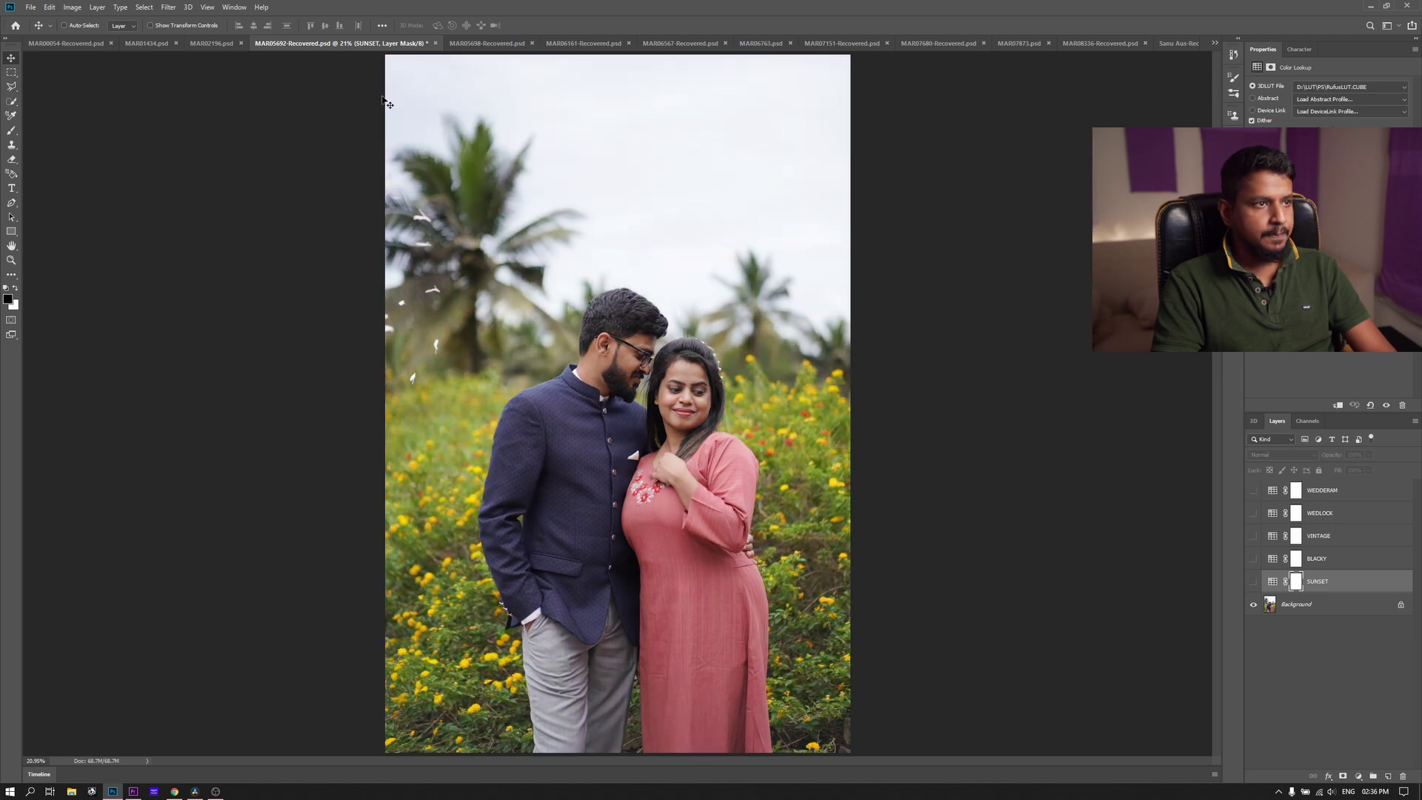
{"action": "left_click", "coordinate": [480, 46]}
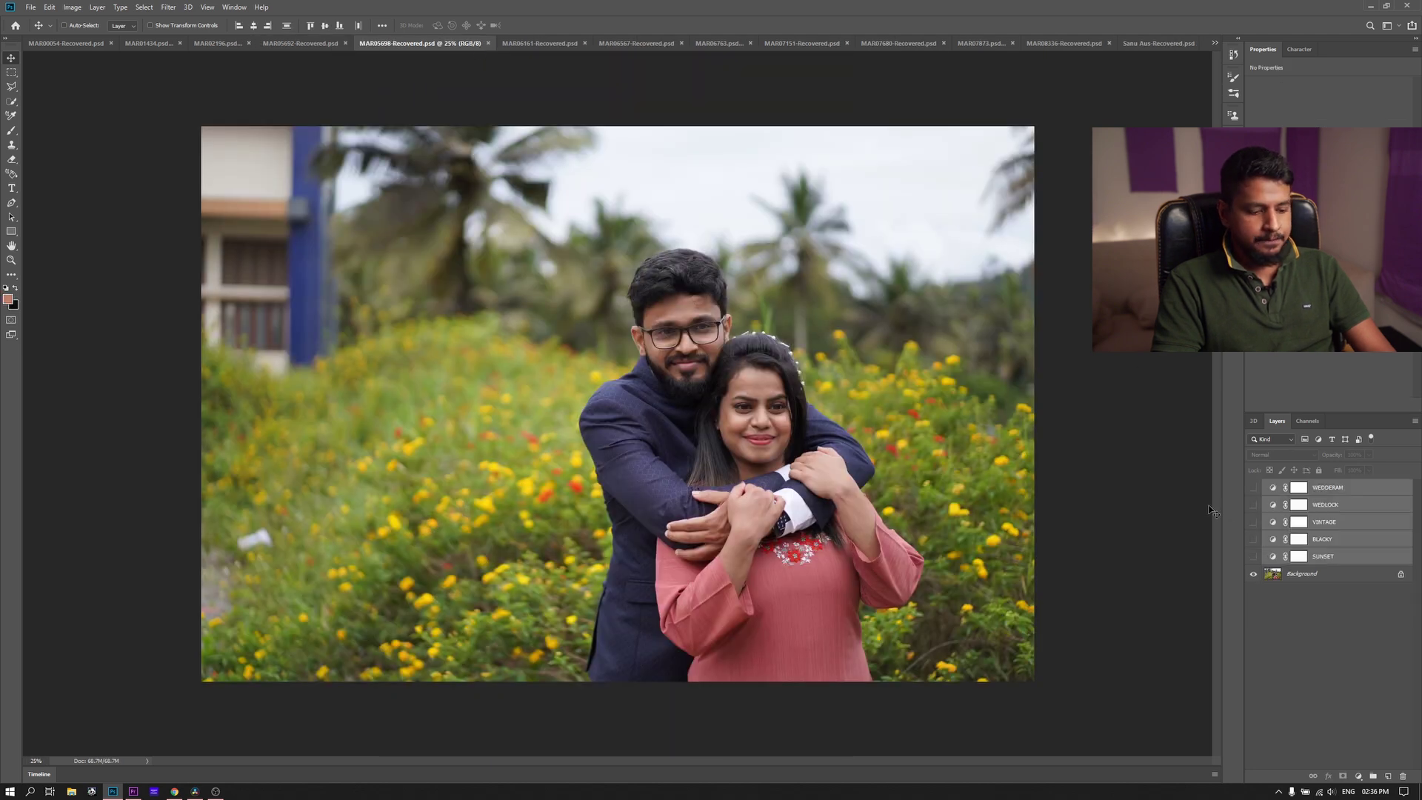
Fit MAR05698 to the window, try SUNSET, then leave the BLACKY grade on
{"action": "key", "text": "ctrl+0"}
{"action": "left_click", "coordinate": [1252, 556]}
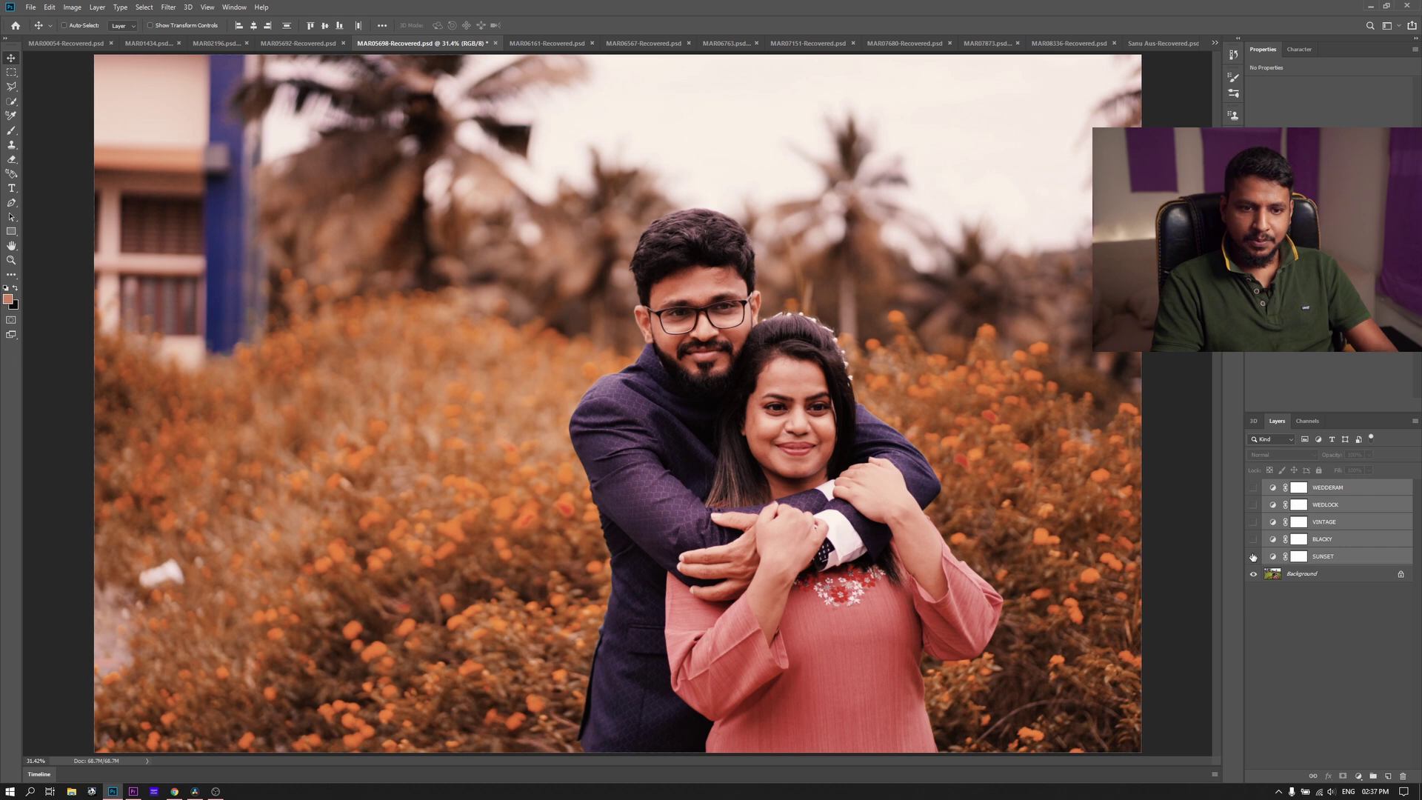
{"action": "left_click", "coordinate": [1253, 556]}
{"action": "left_click", "coordinate": [1252, 539]}
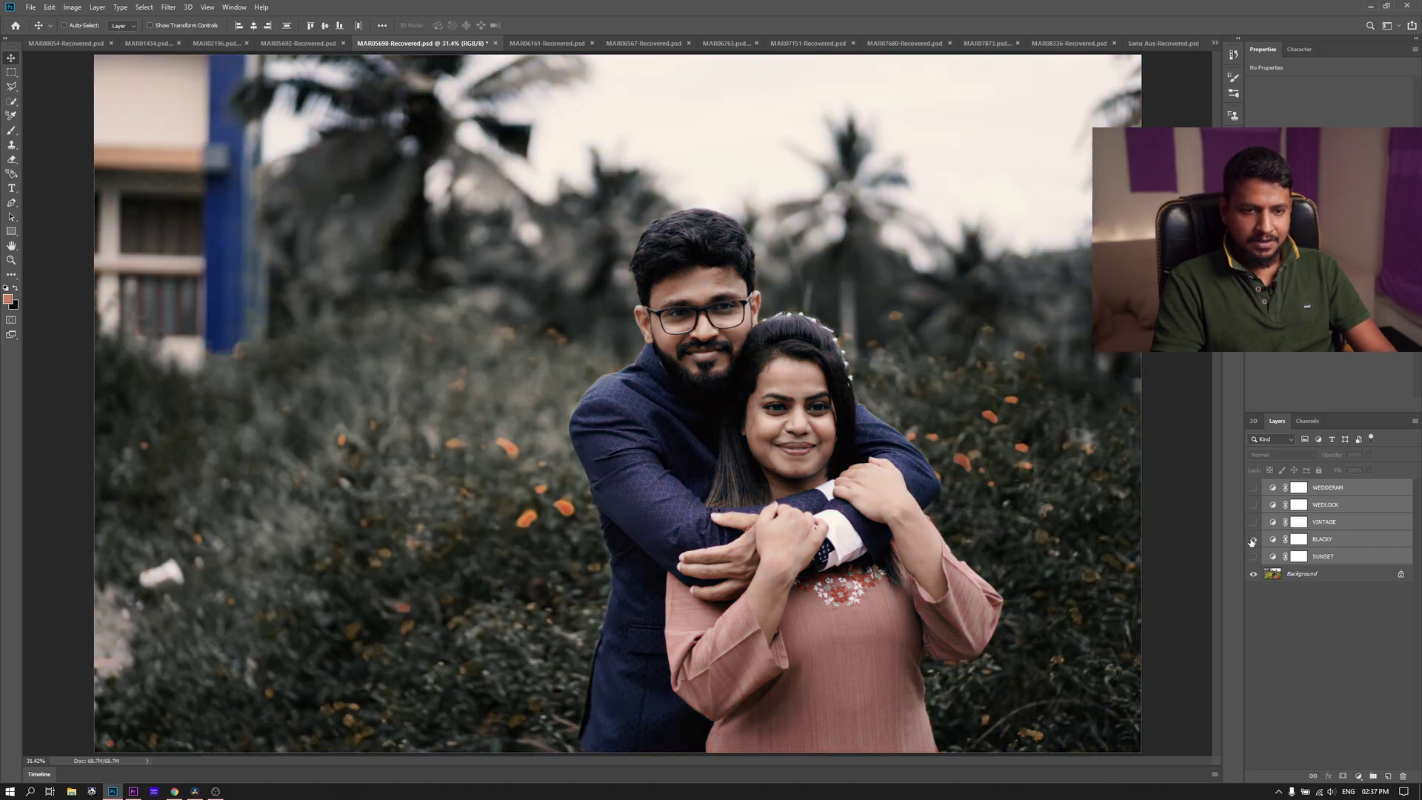
{"action": "left_click", "coordinate": [1252, 539]}
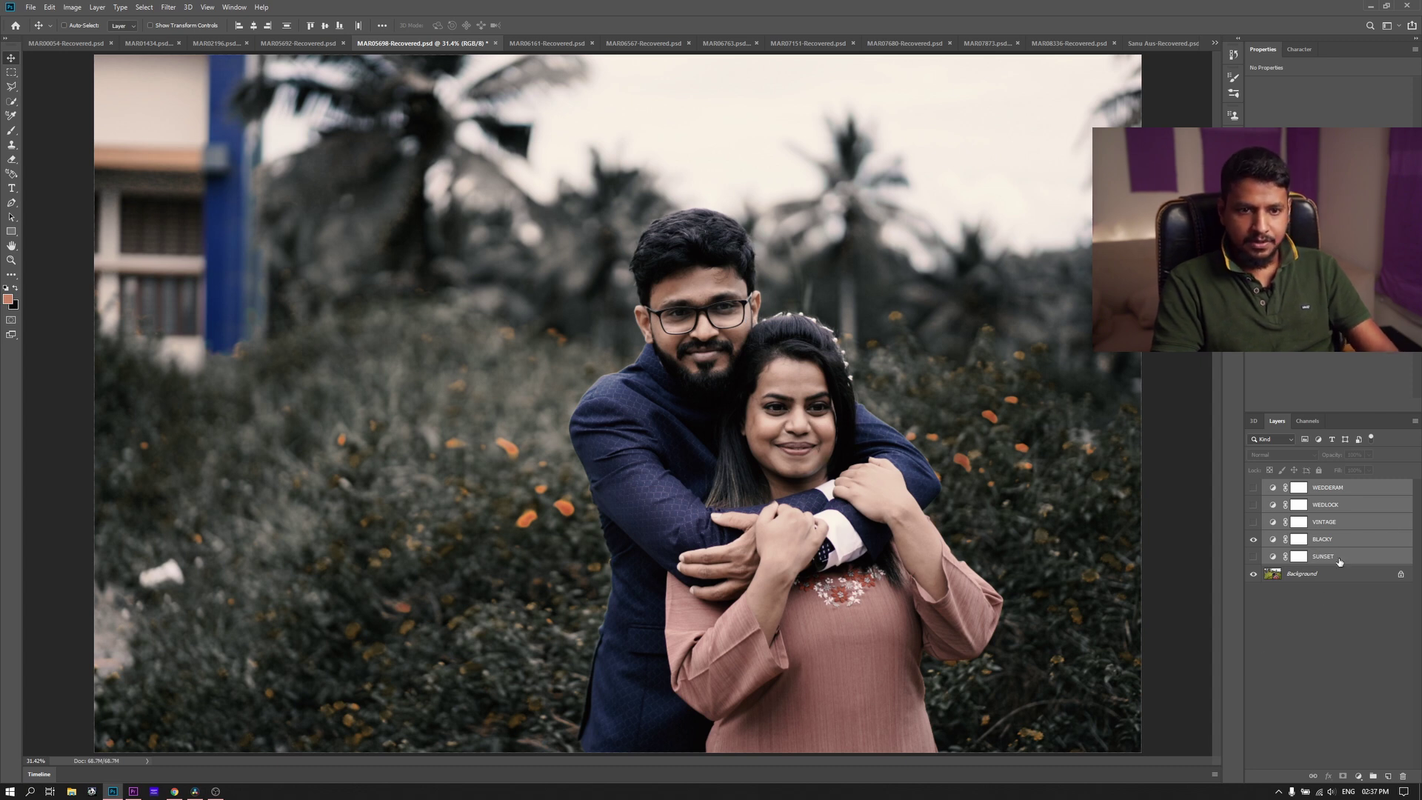
Paint BLACKY's layer mask over the couple with a lower-opacity brush to restore their colour
{"action": "left_click", "coordinate": [1300, 544]}
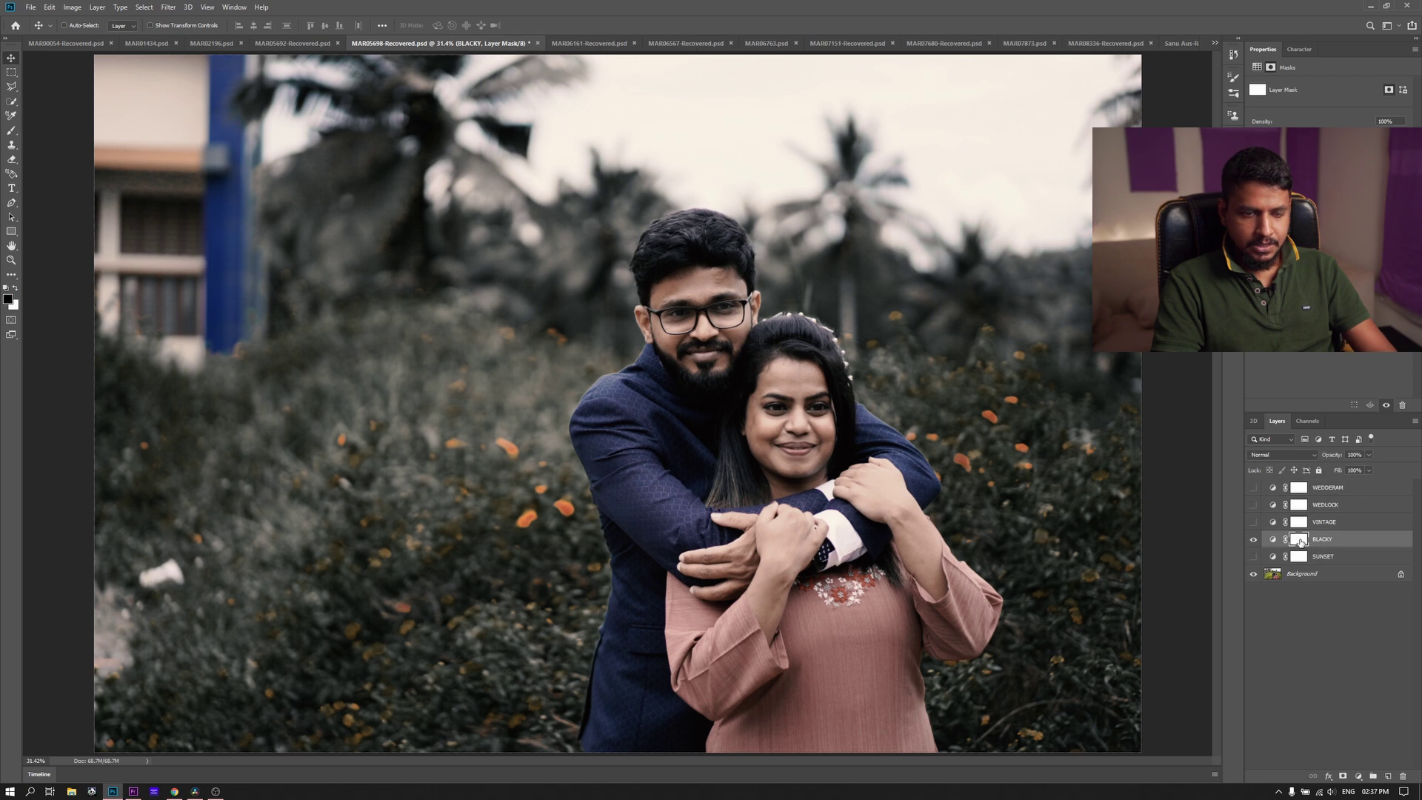
{"action": "key", "text": "b"}
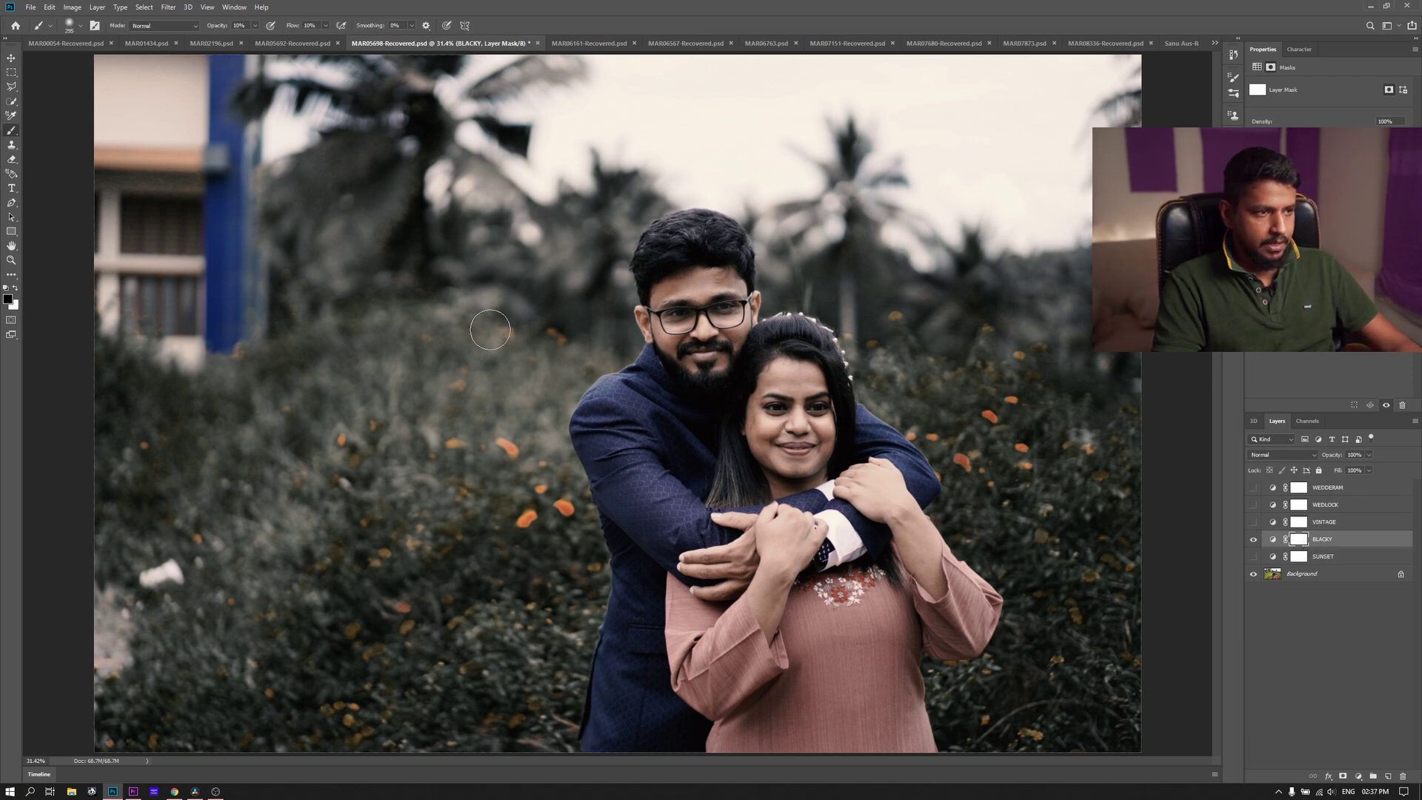
{"action": "left_click", "coordinate": [255, 25]}
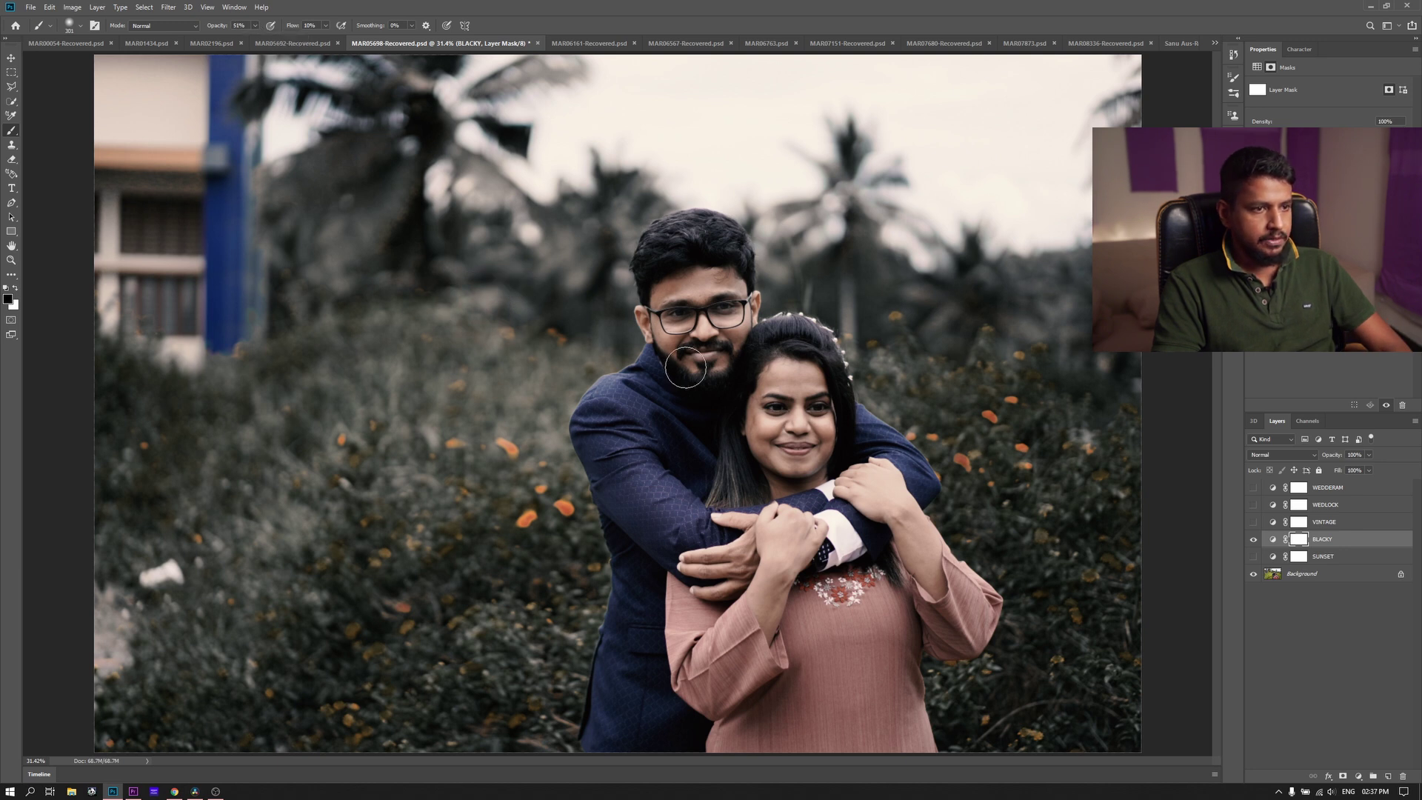
{"action": "left_click_drag", "start_coordinate": [685, 290], "coordinate": [757, 448]}
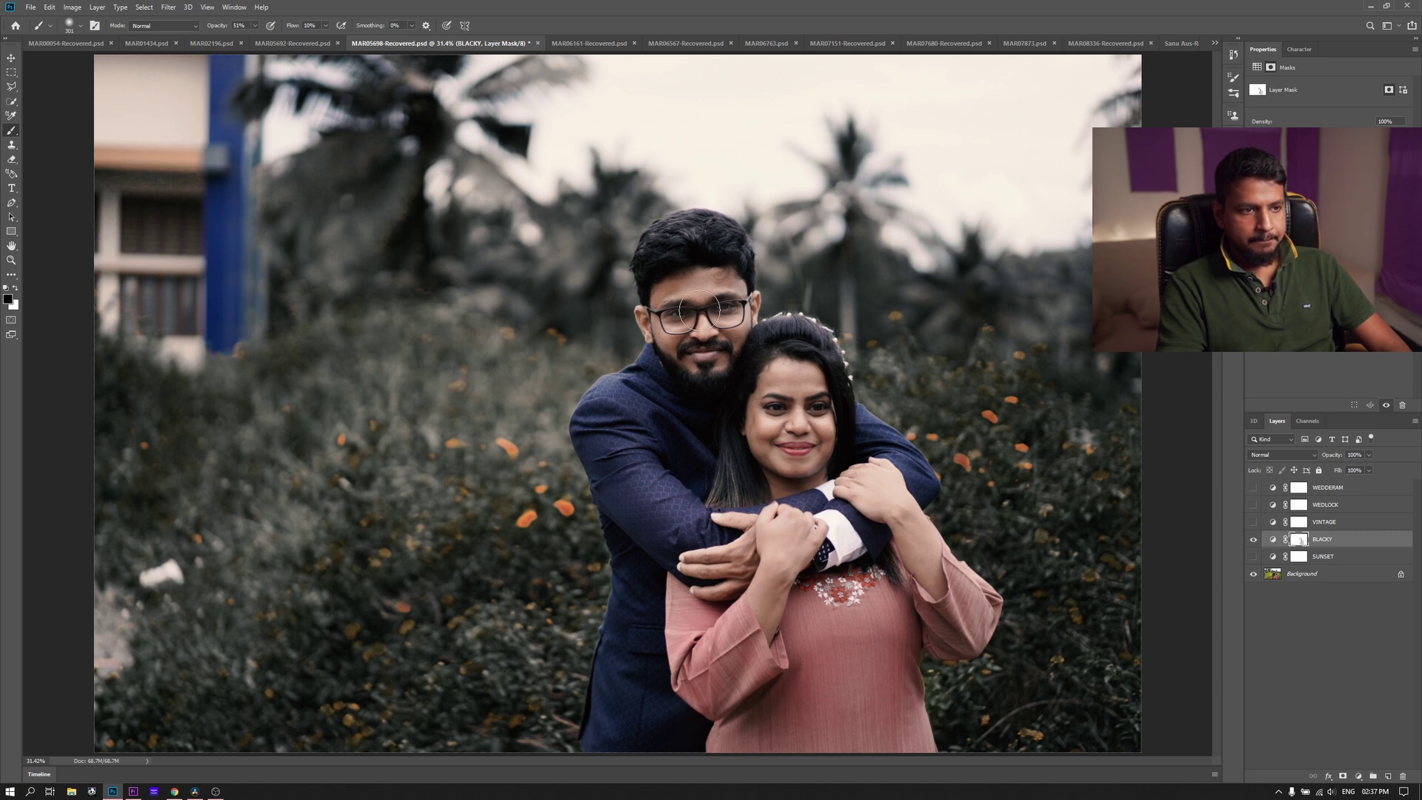
{"action": "left_click", "coordinate": [822, 523]}
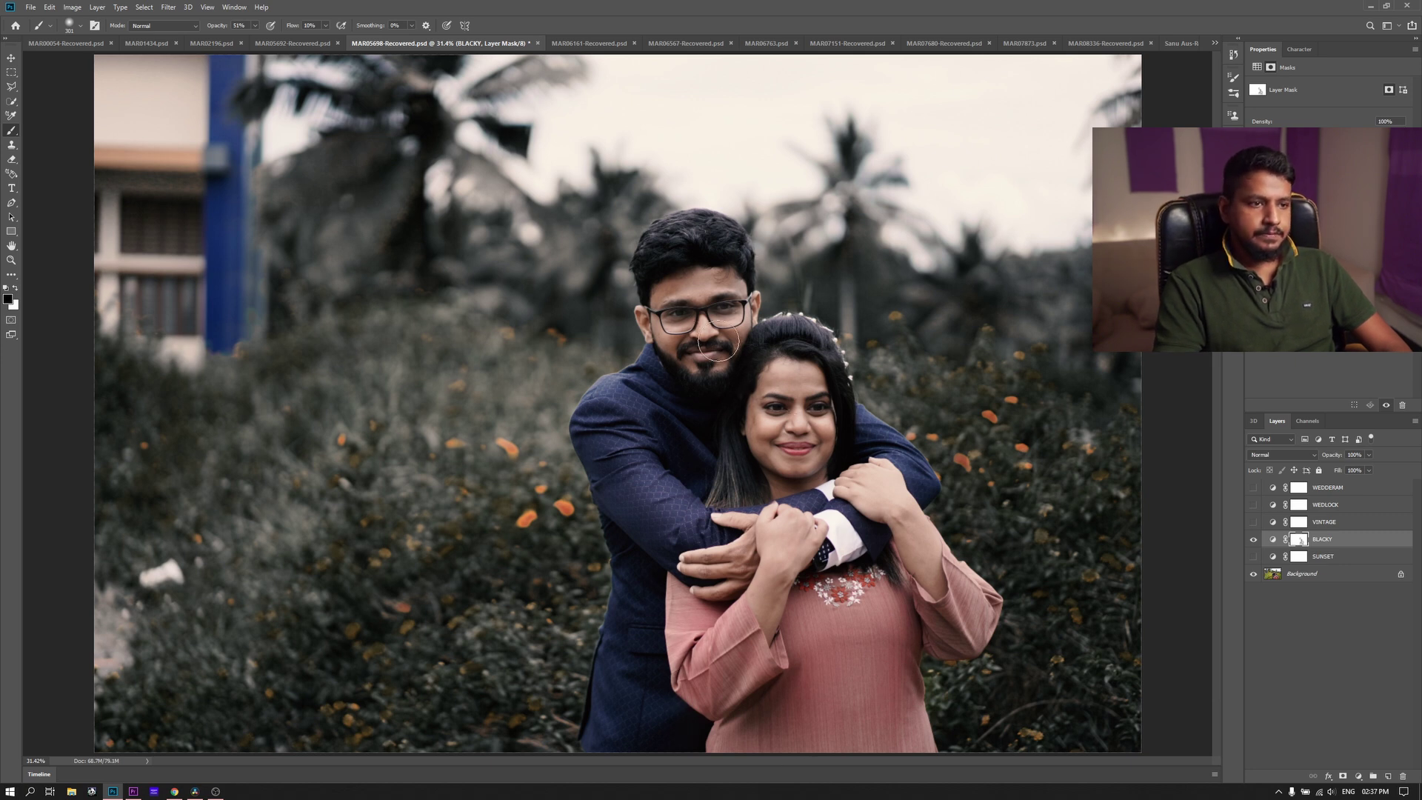
Cycle through BLACKY, VINTAGE, WEDLOCK and WEDDERAM, hide them, and move to the MAR06161 lakeside photo
{"action": "left_click", "coordinate": [1253, 543]}
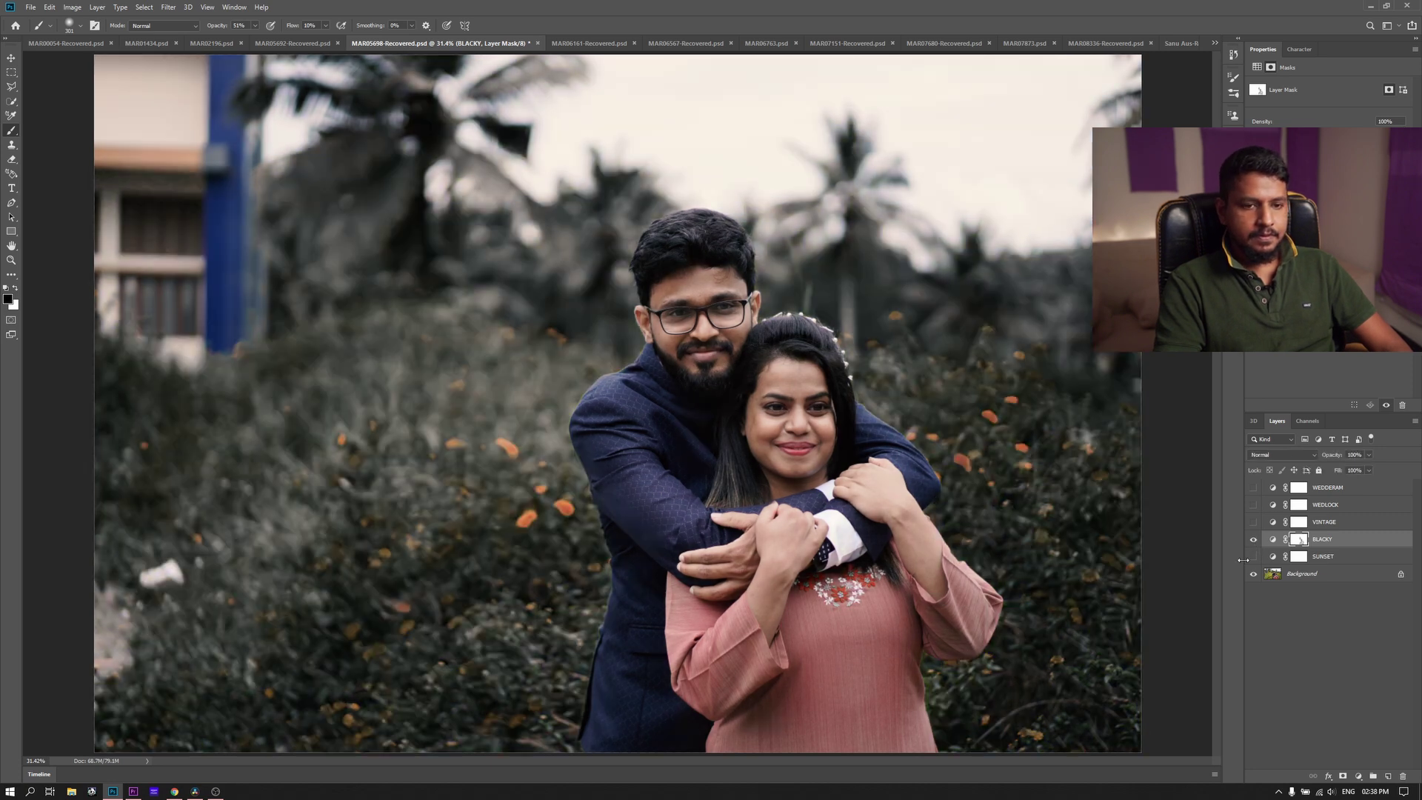
{"action": "left_click", "coordinate": [1254, 539]}
{"action": "left_click", "coordinate": [1254, 556]}
{"action": "left_click", "coordinate": [1253, 522]}
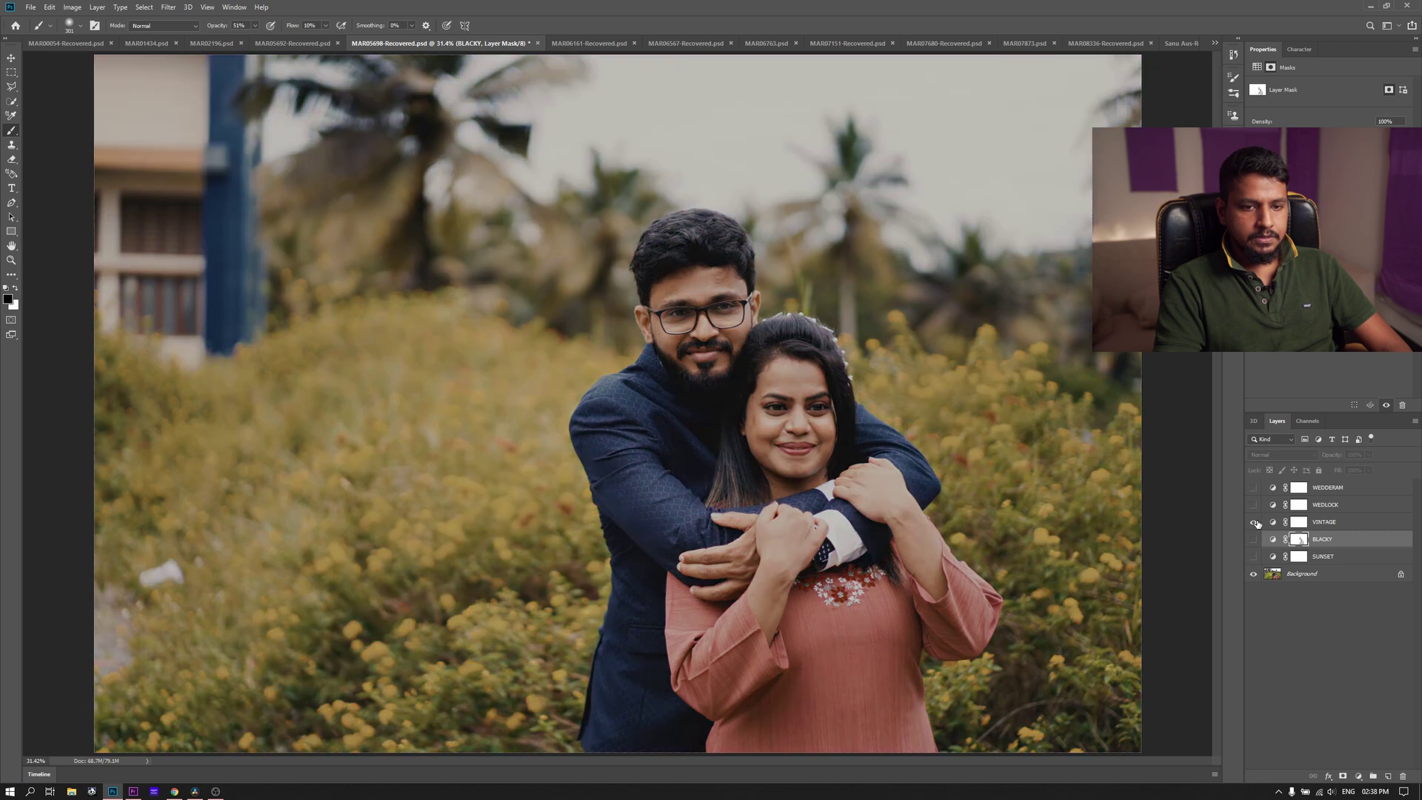
{"action": "left_click", "coordinate": [1254, 522]}
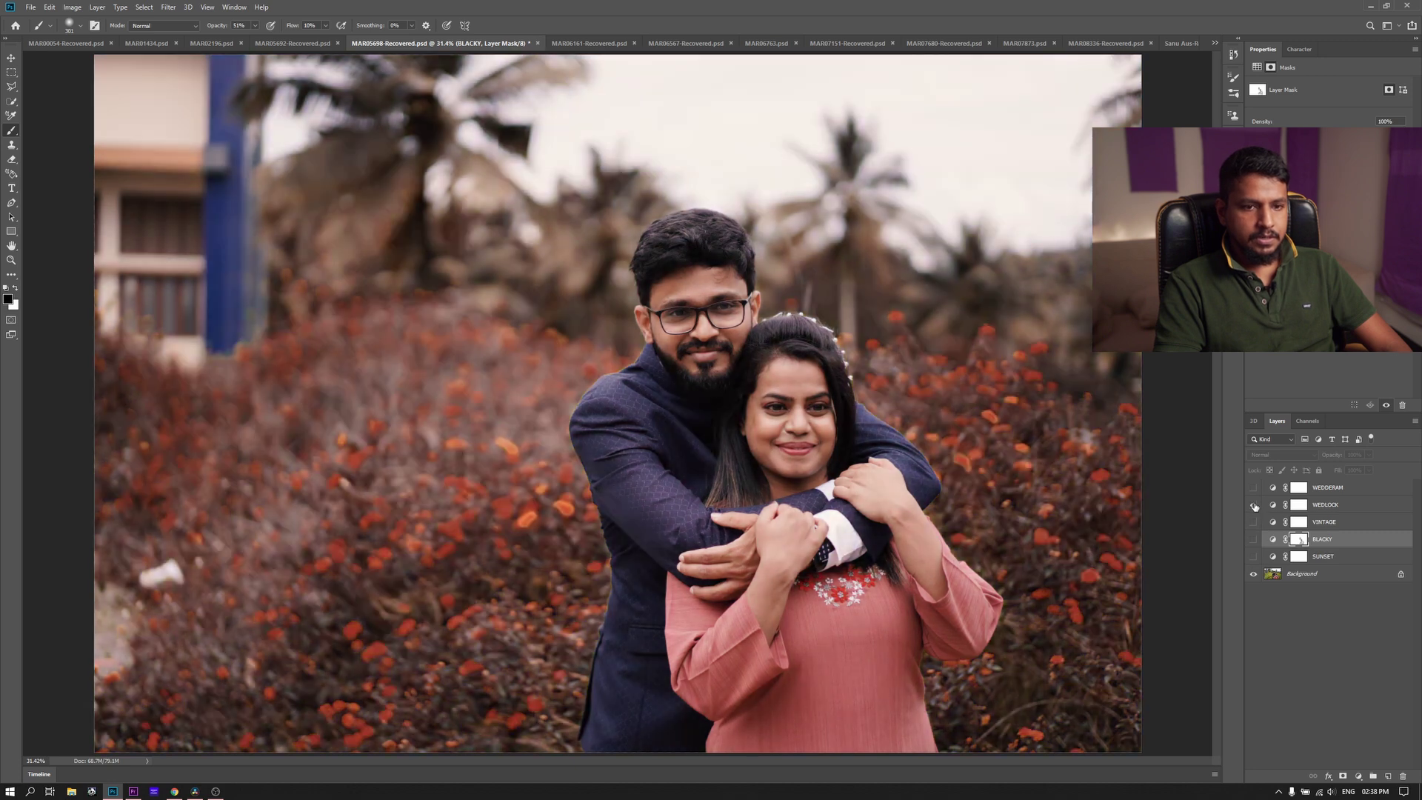
{"action": "left_click", "coordinate": [1253, 504]}
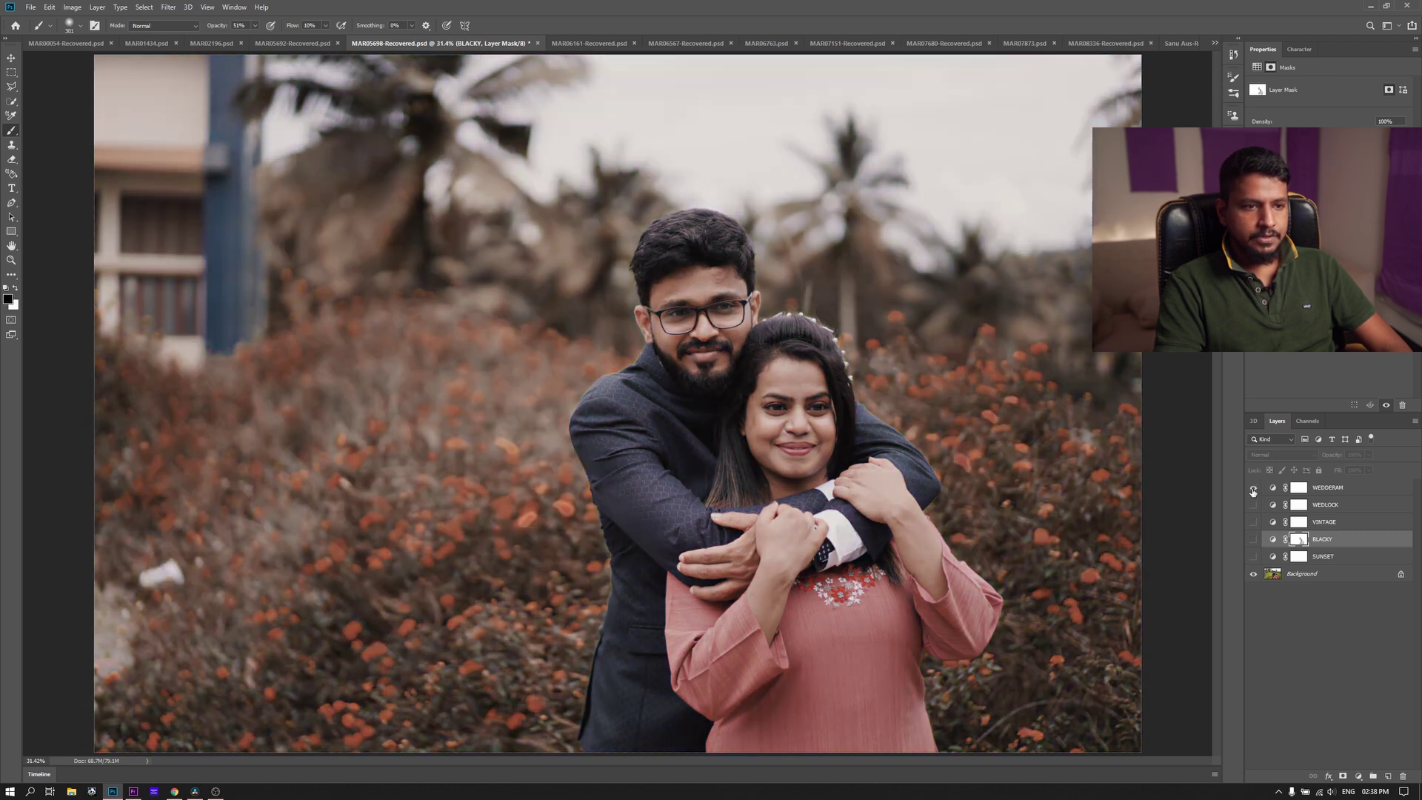
{"action": "left_click", "coordinate": [1252, 491]}
{"action": "key", "text": "ctrl+Tab"}
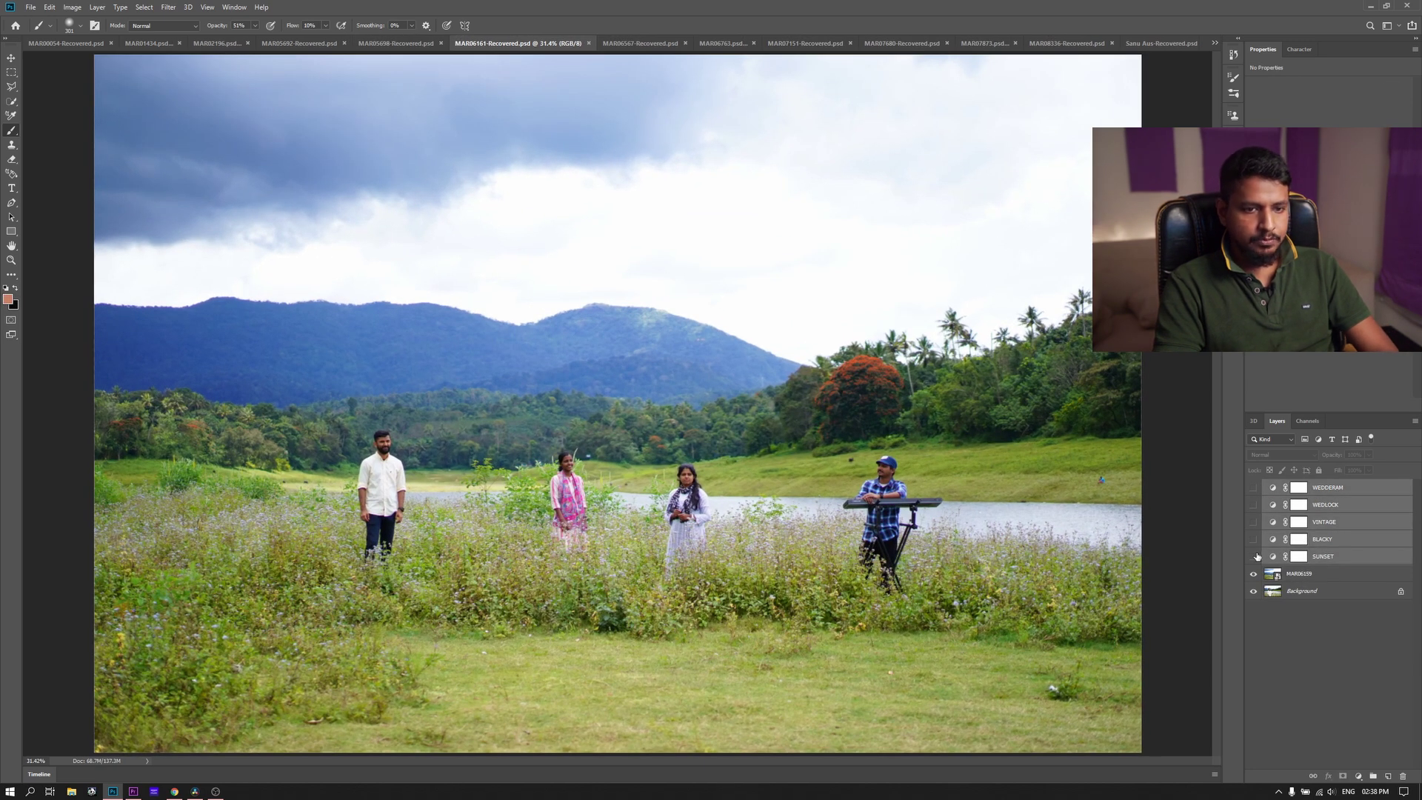
Preview the SUNSET, BLACKY and VINTAGE grades on the lakeside group photo
{"action": "left_click", "coordinate": [1251, 556]}
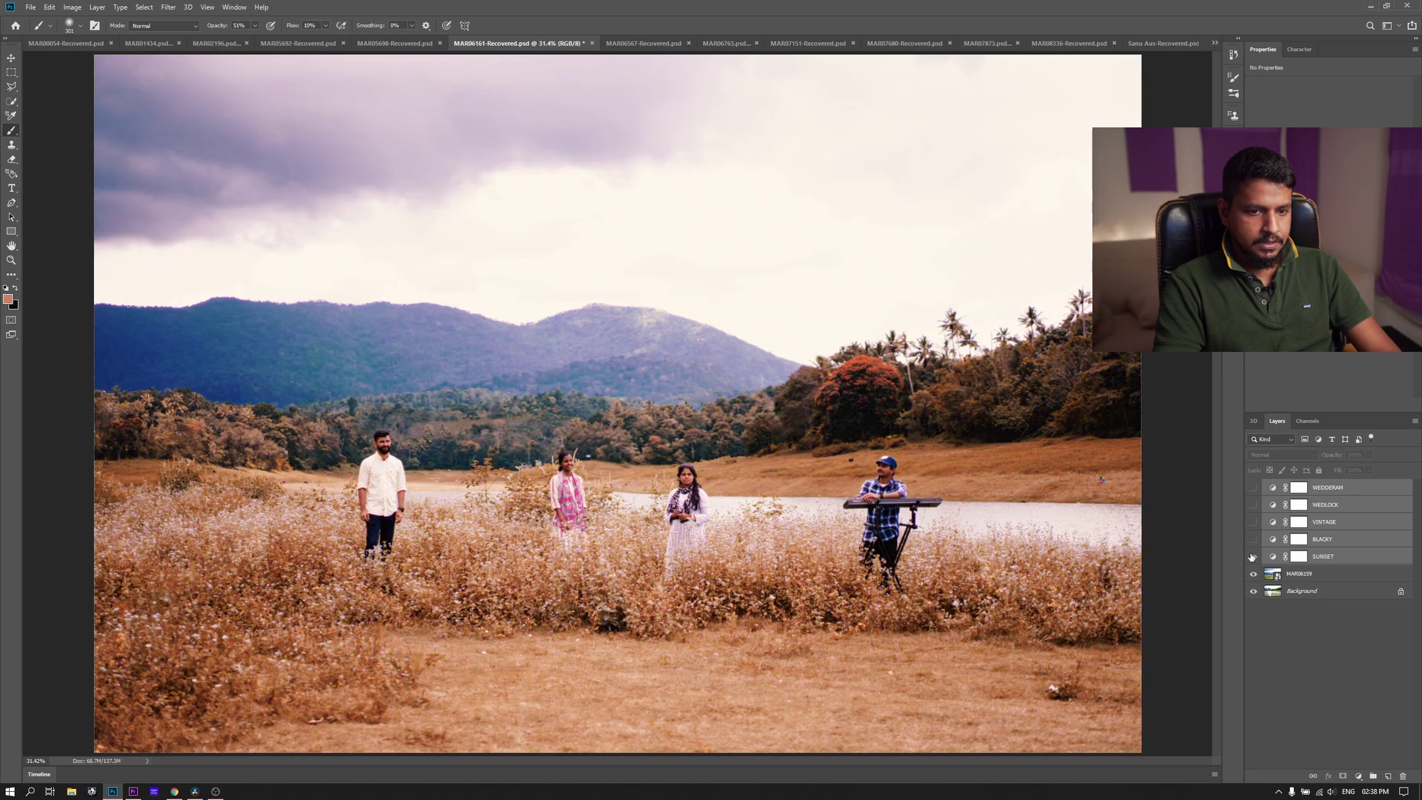
{"action": "left_click", "coordinate": [1251, 557]}
{"action": "left_click", "coordinate": [1251, 557]}
{"action": "left_click", "coordinate": [1252, 539]}
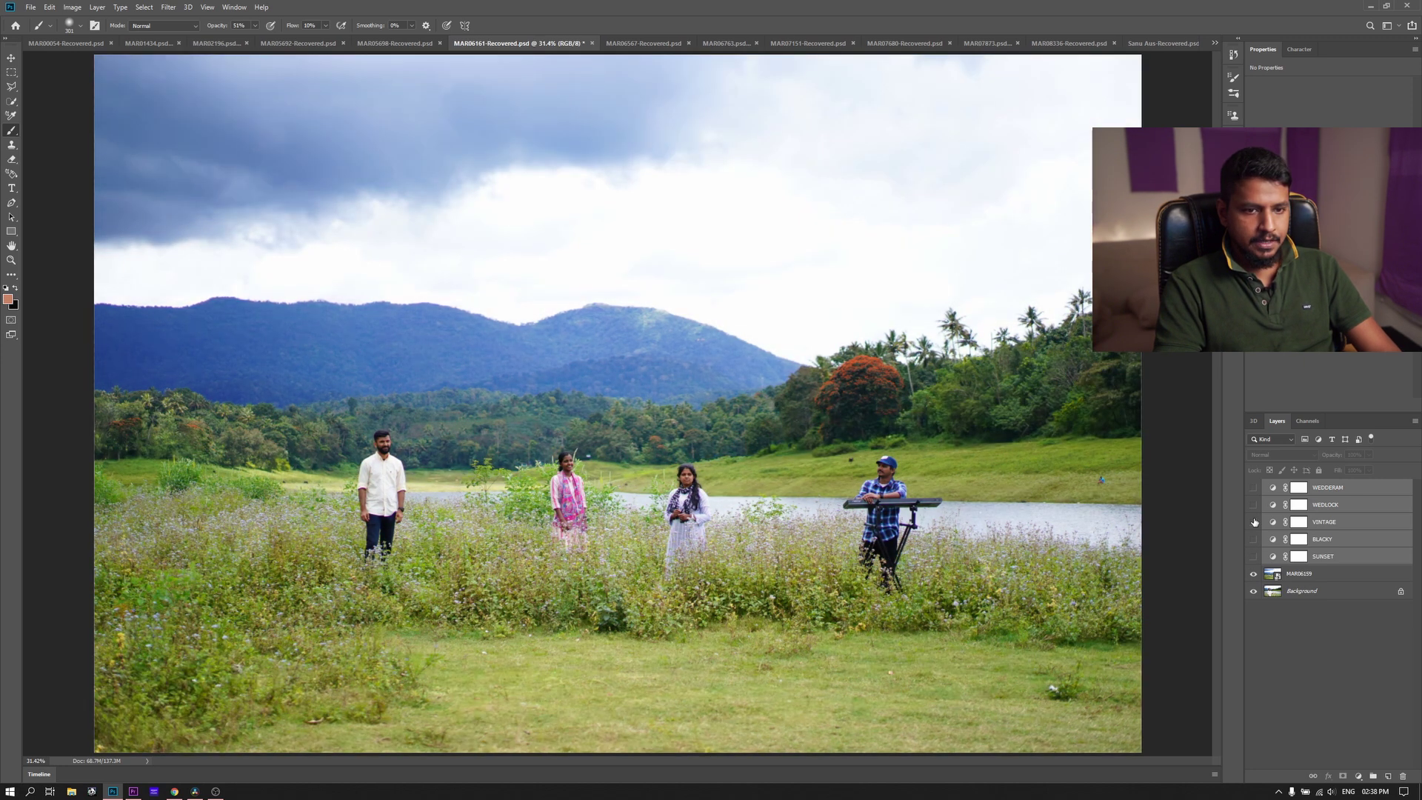
Try WEDLOCK and WEDDERAM, hide them, and bring up the MAR06567-Recovered.psd band photo
{"action": "left_click", "coordinate": [1253, 522]}
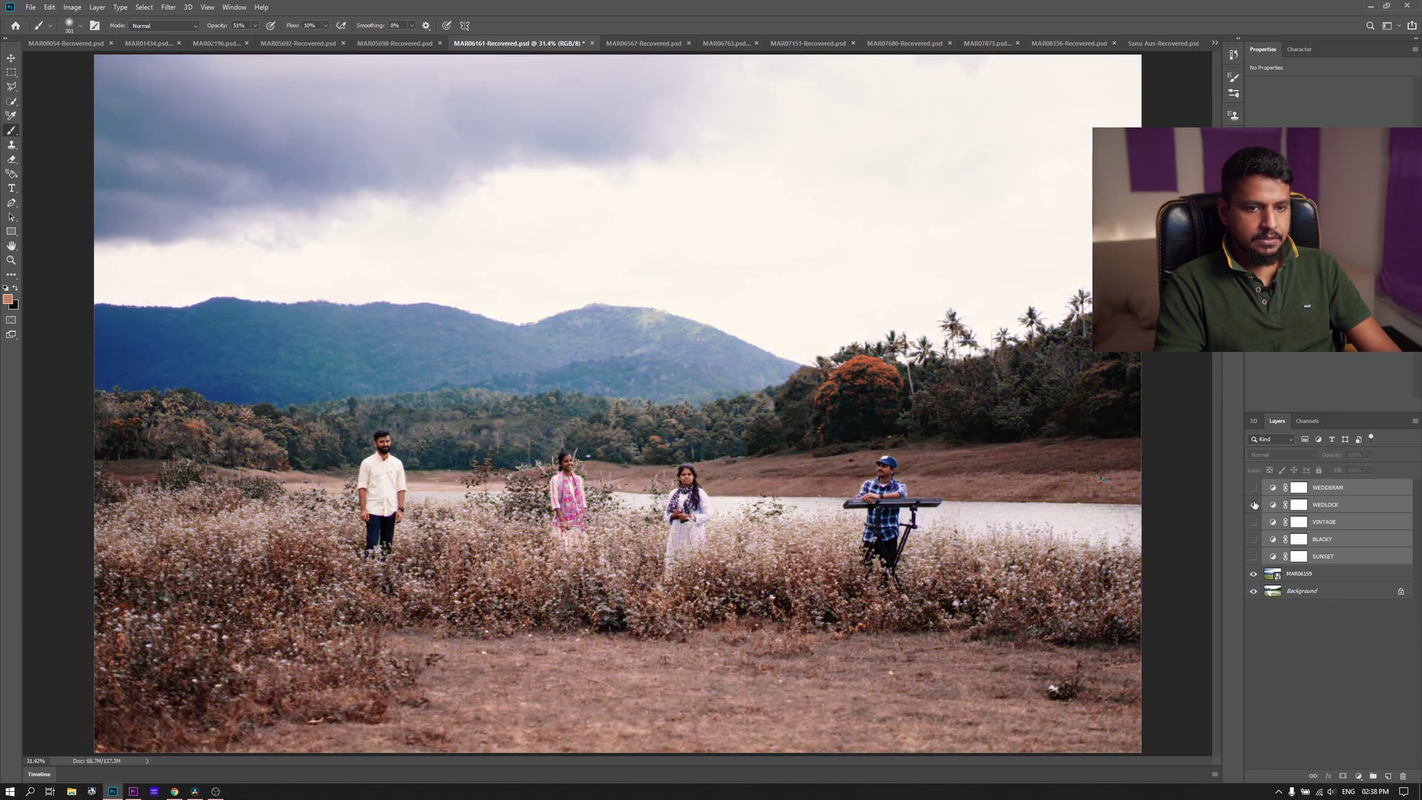
{"action": "left_click", "coordinate": [1253, 505]}
{"action": "left_click", "coordinate": [1253, 487]}
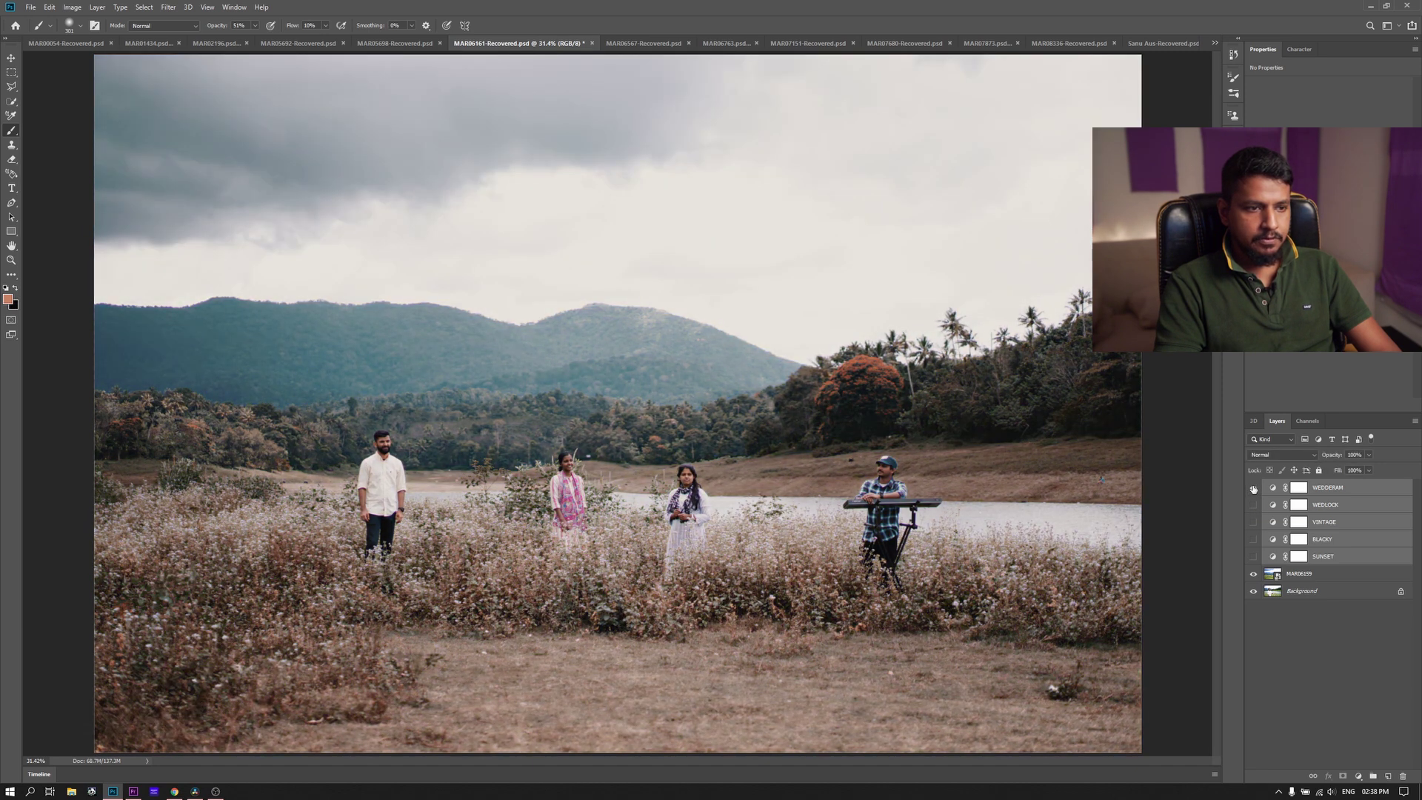
{"action": "left_click", "coordinate": [1253, 488]}
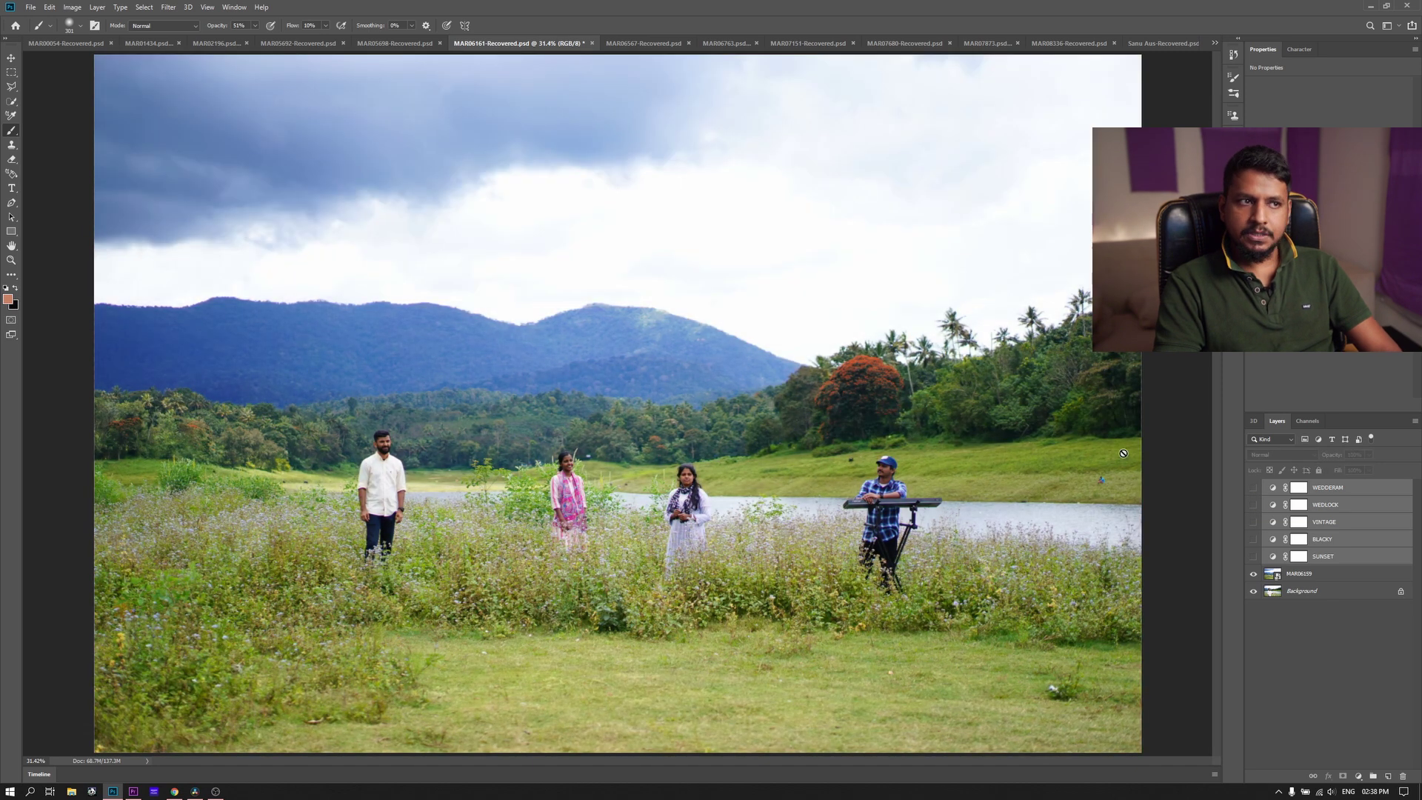
{"action": "left_click", "coordinate": [641, 43]}
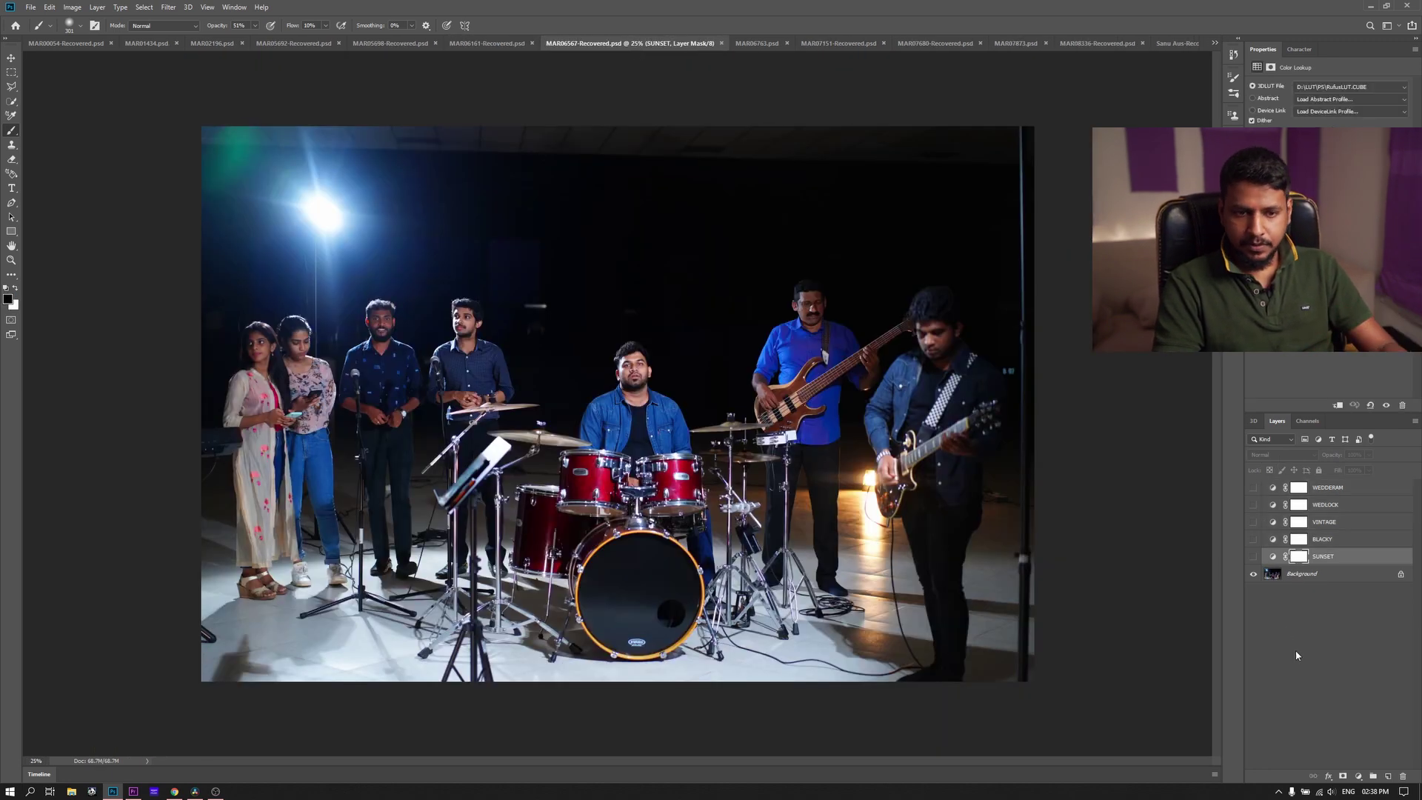
Add a Color Lookup adjustment, cancel loading a LUT file, and delete the unused Color Lookup 1
{"action": "left_click", "coordinate": [1377, 732]}
{"action": "left_click", "coordinate": [1359, 777]}
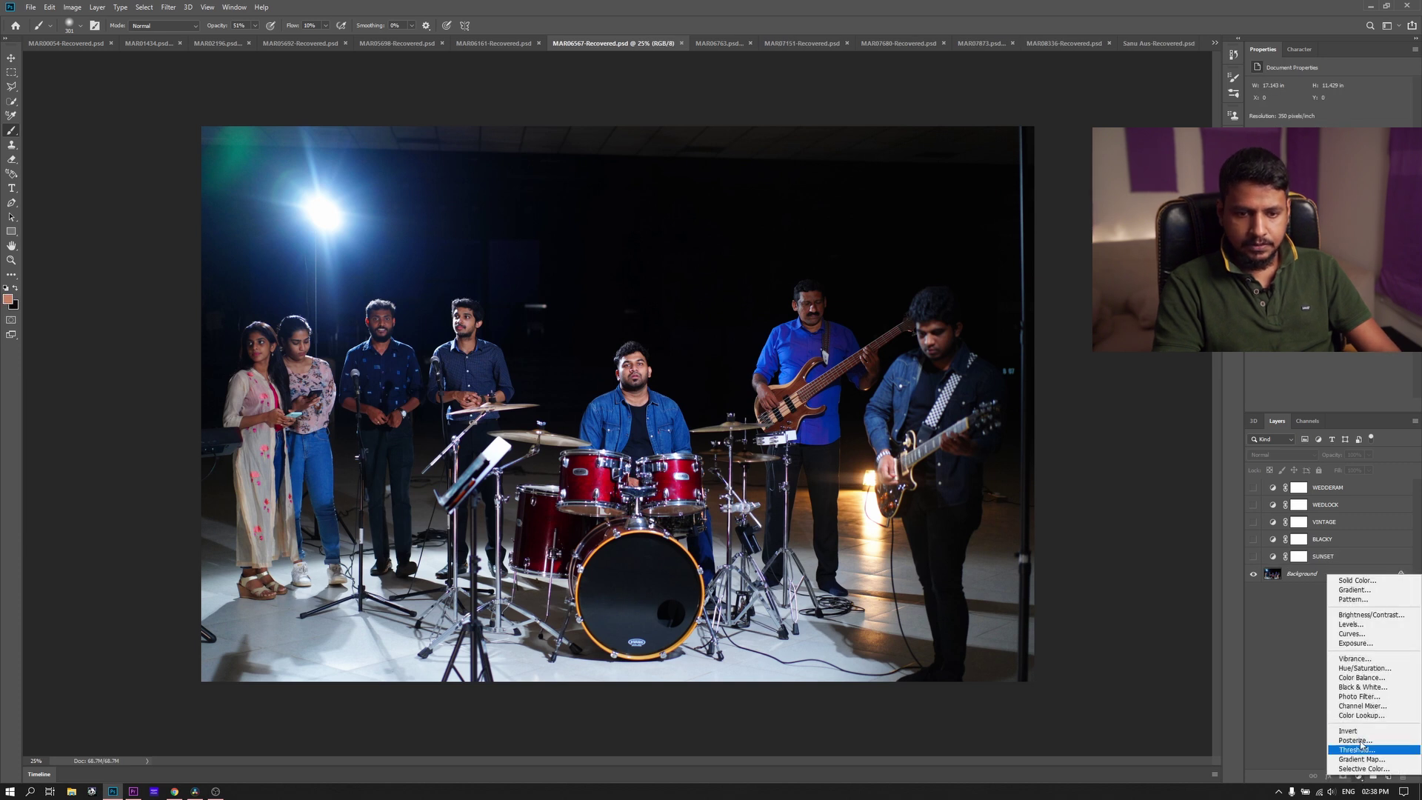
{"action": "left_click", "coordinate": [1374, 717]}
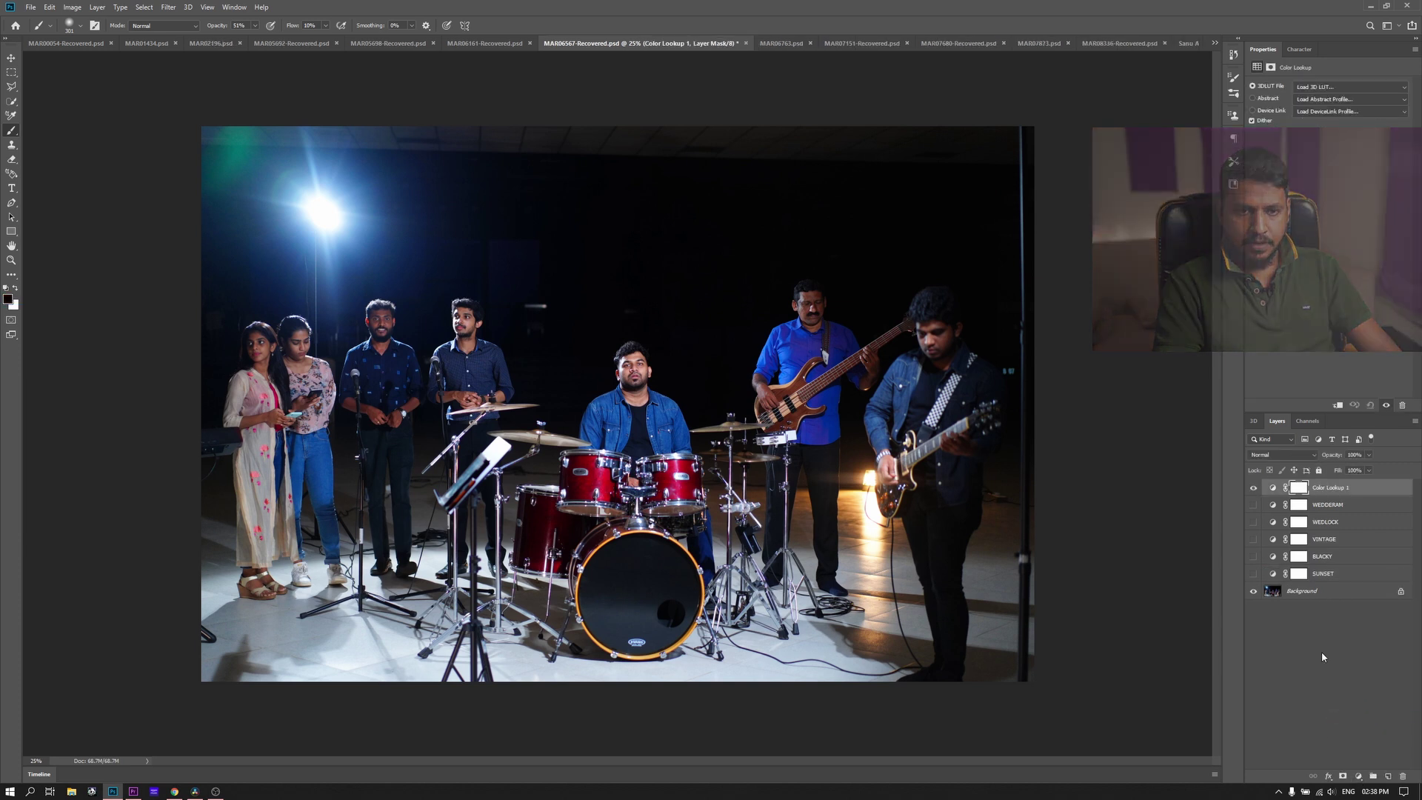
{"action": "left_click", "coordinate": [1296, 89]}
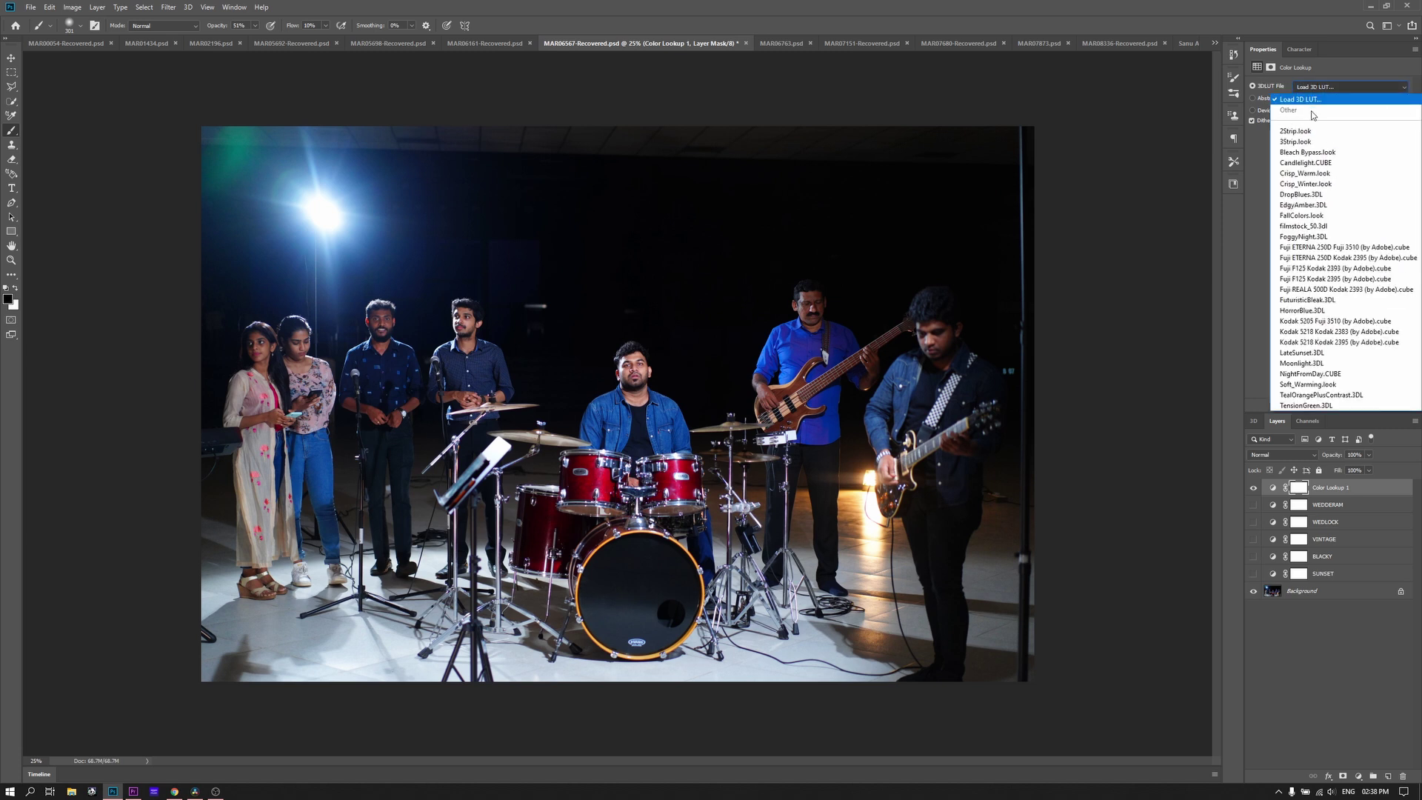
{"action": "left_click", "coordinate": [1300, 100]}
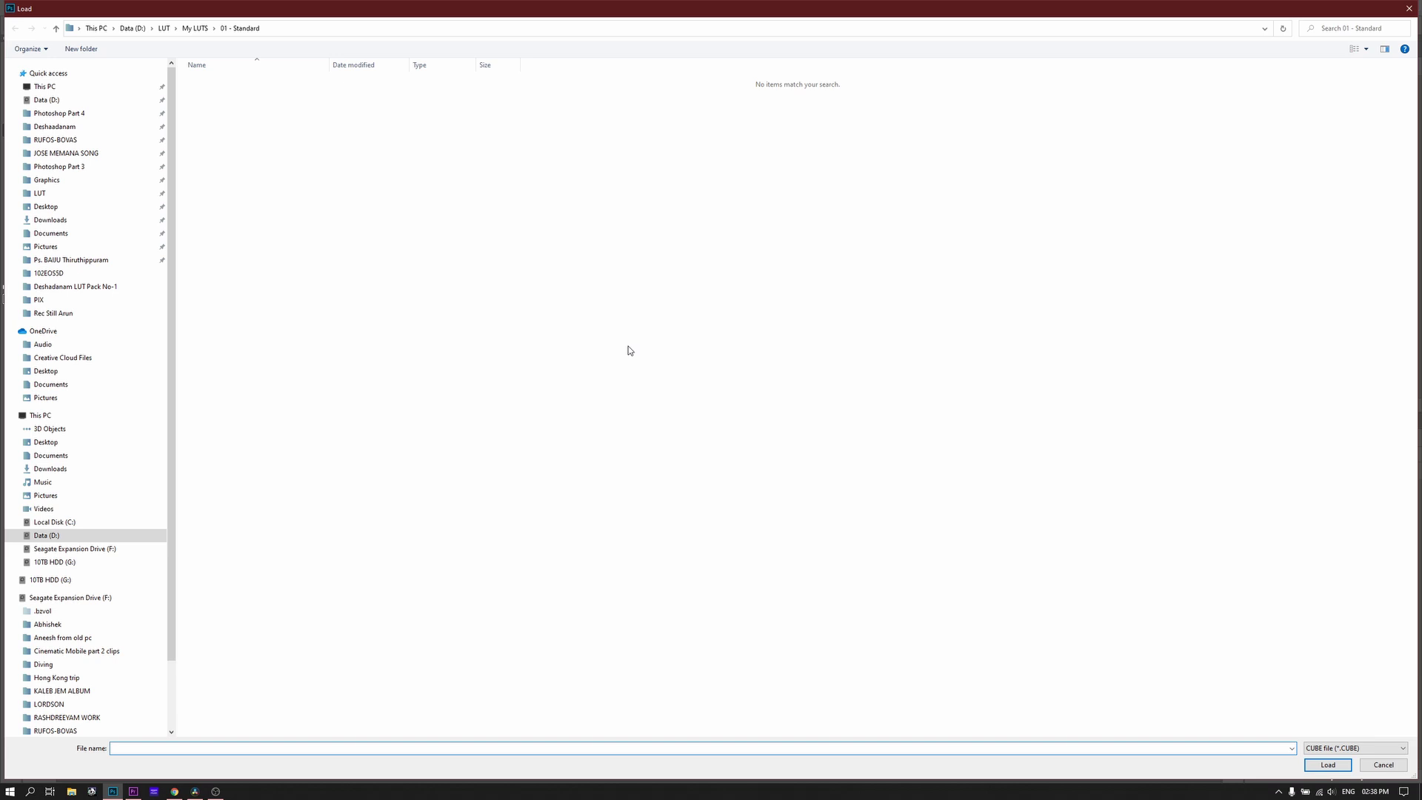
{"action": "left_click", "coordinate": [1382, 765]}
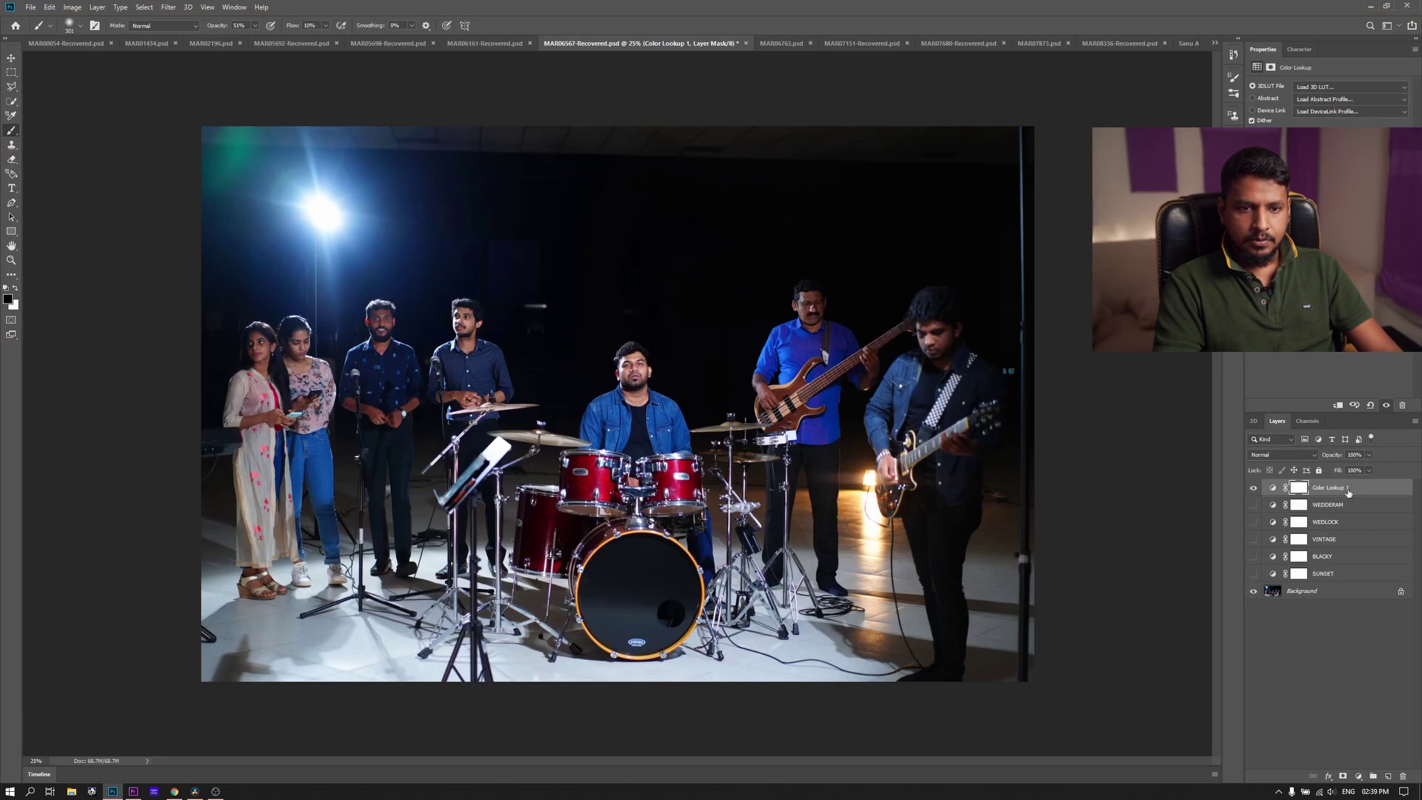
{"action": "key", "text": "Delete"}
Preview WEDDERAM, WEDLOCK, VINTAGE and BLACKY on the band photo, then hide SUNSET
{"action": "left_click", "coordinate": [1252, 488]}
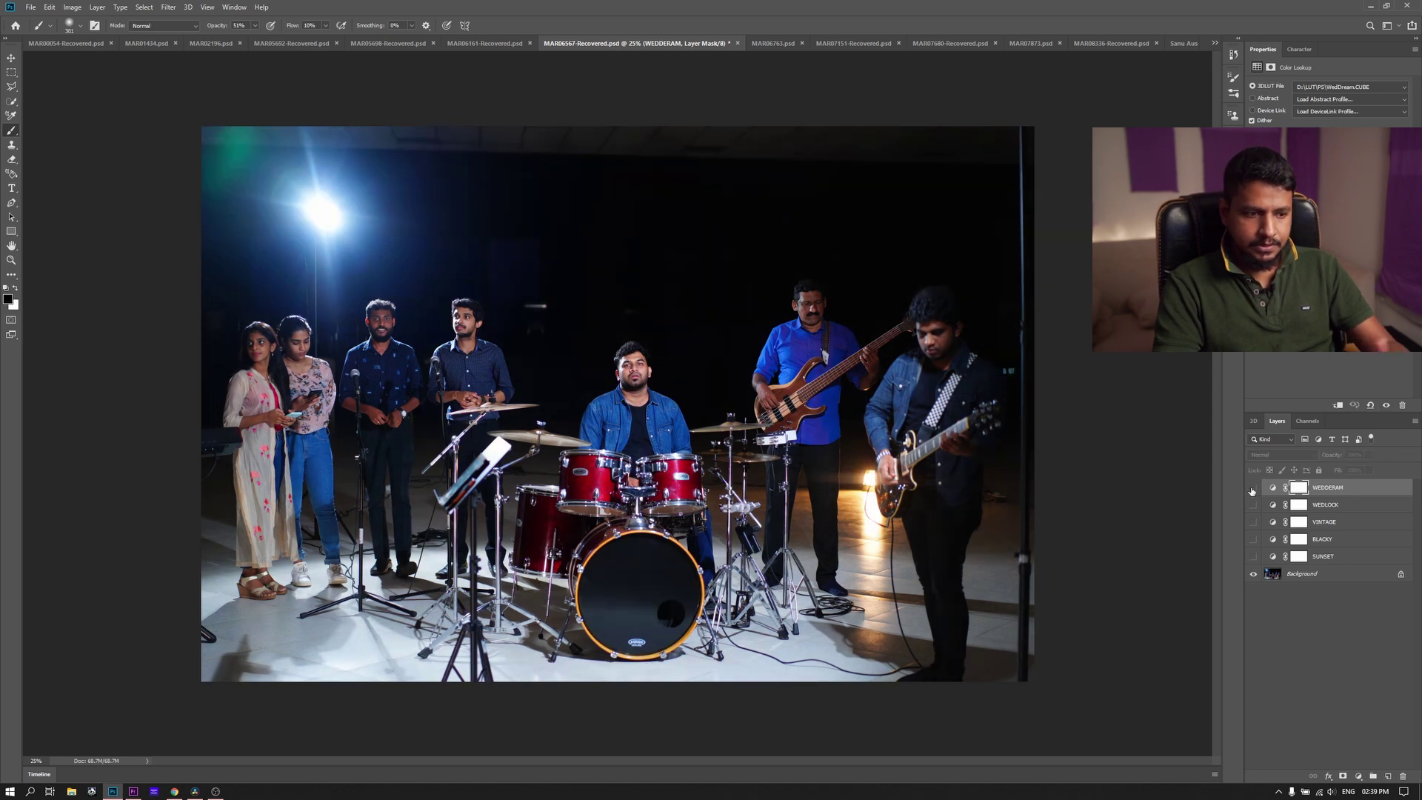
{"action": "left_click", "coordinate": [1252, 488]}
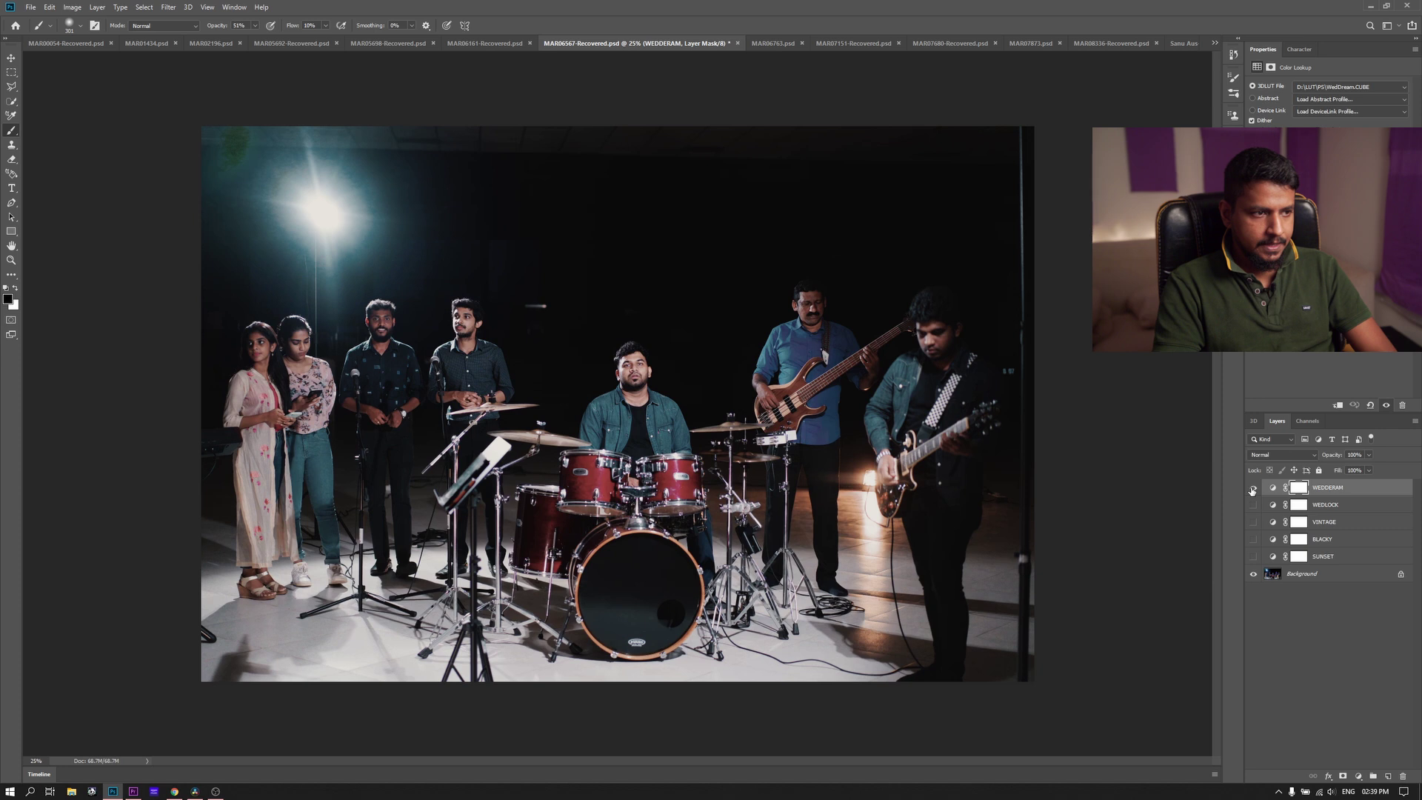
{"action": "left_click", "coordinate": [1251, 504]}
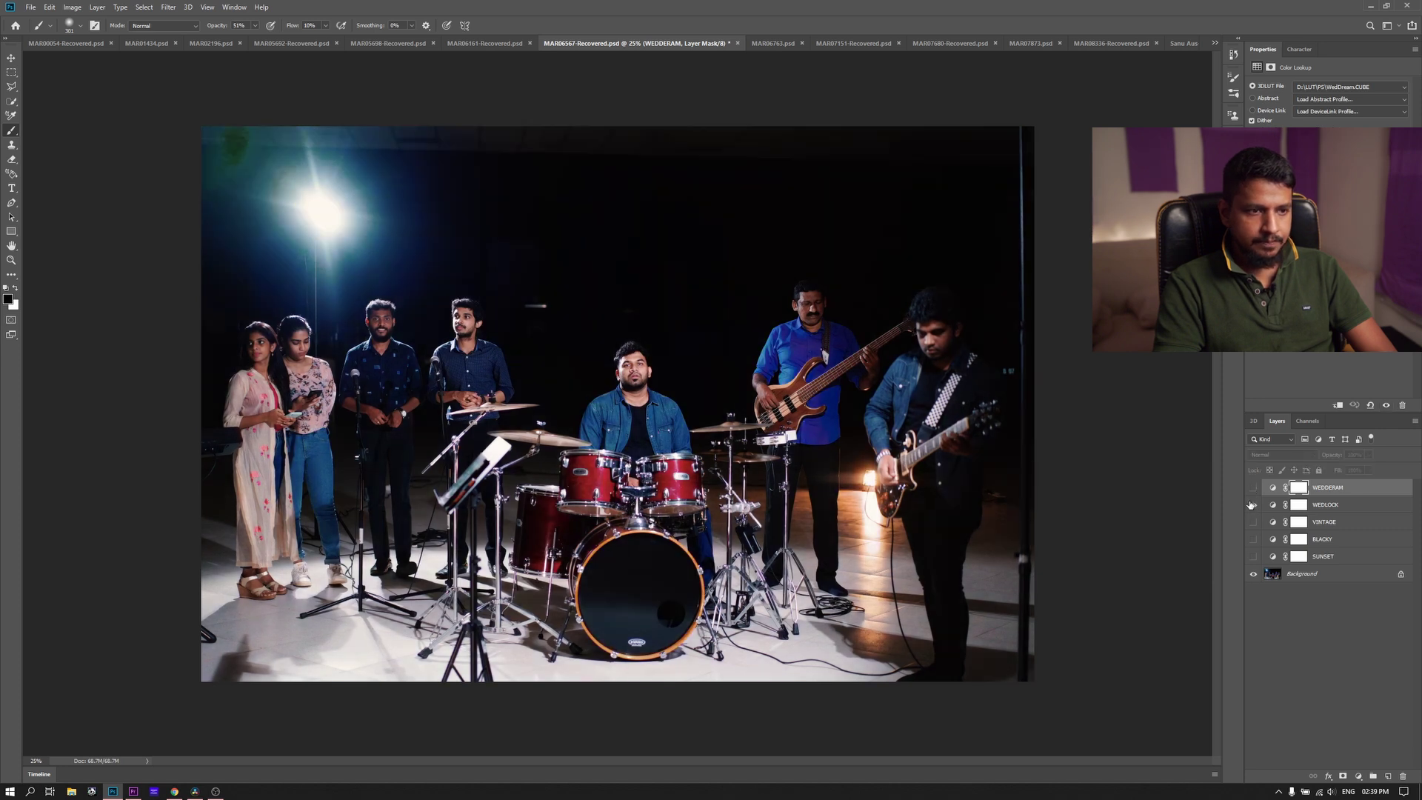
{"action": "left_click", "coordinate": [1251, 505]}
{"action": "left_click", "coordinate": [1251, 522]}
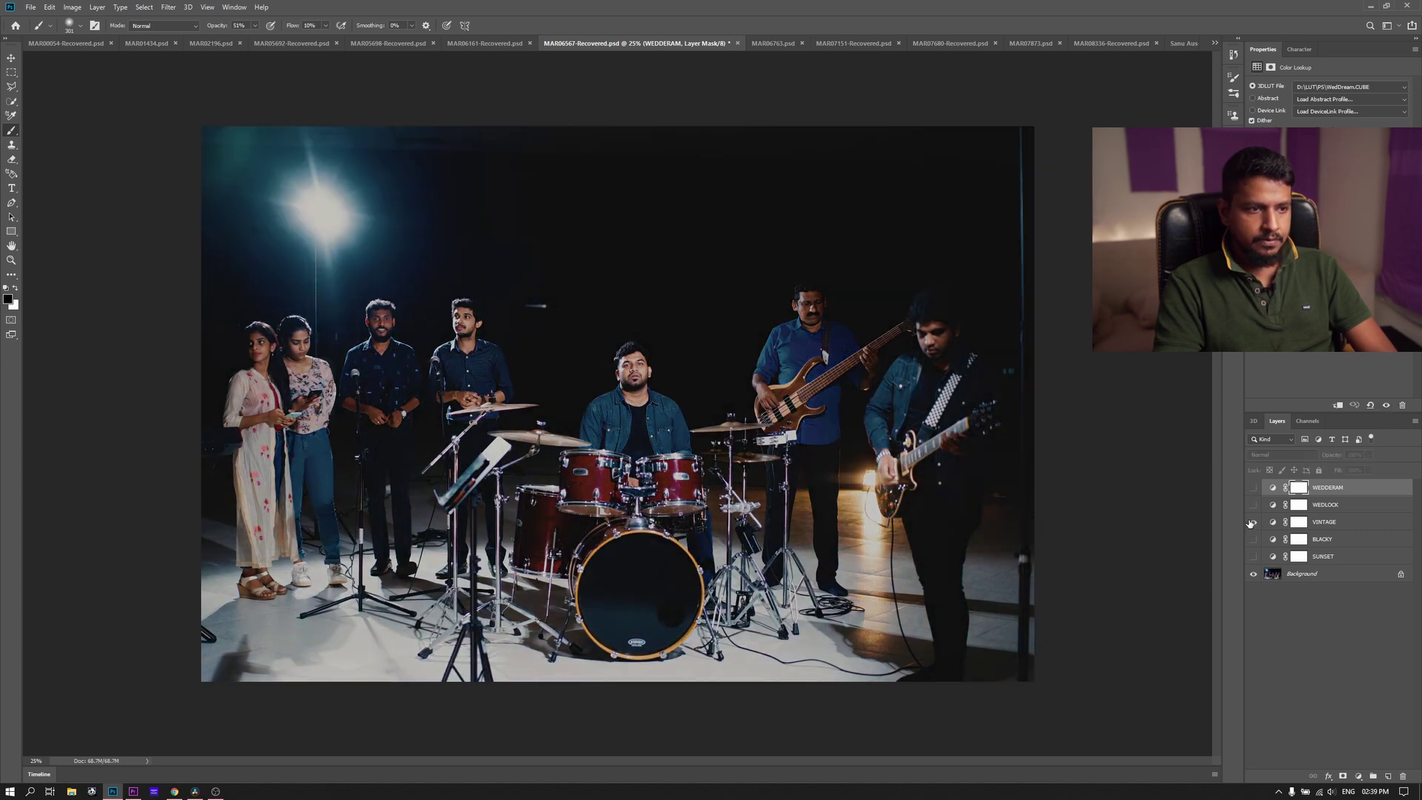
{"action": "left_click", "coordinate": [1251, 522]}
{"action": "left_click", "coordinate": [1251, 556]}
{"action": "left_click", "coordinate": [1252, 538]}
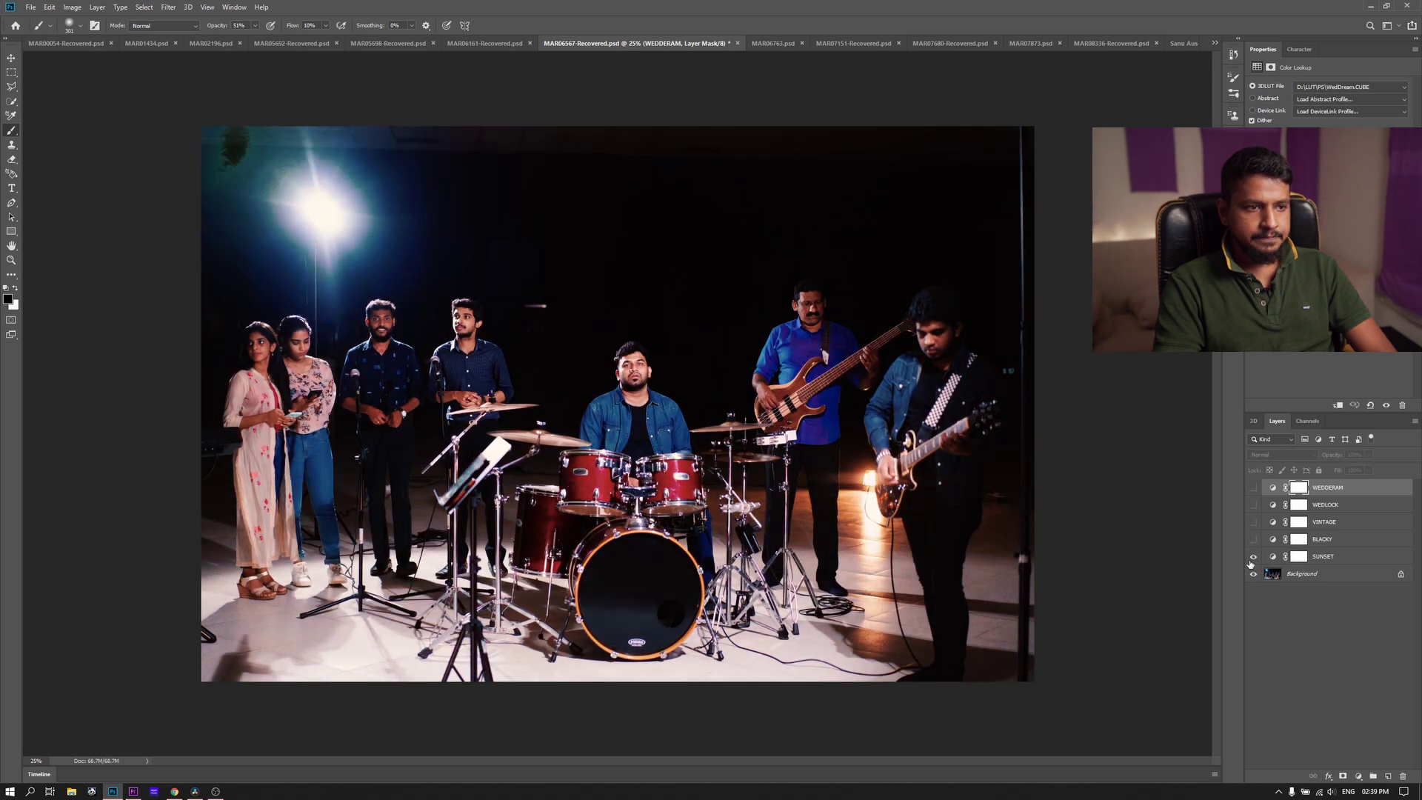
{"action": "left_click", "coordinate": [1251, 556]}
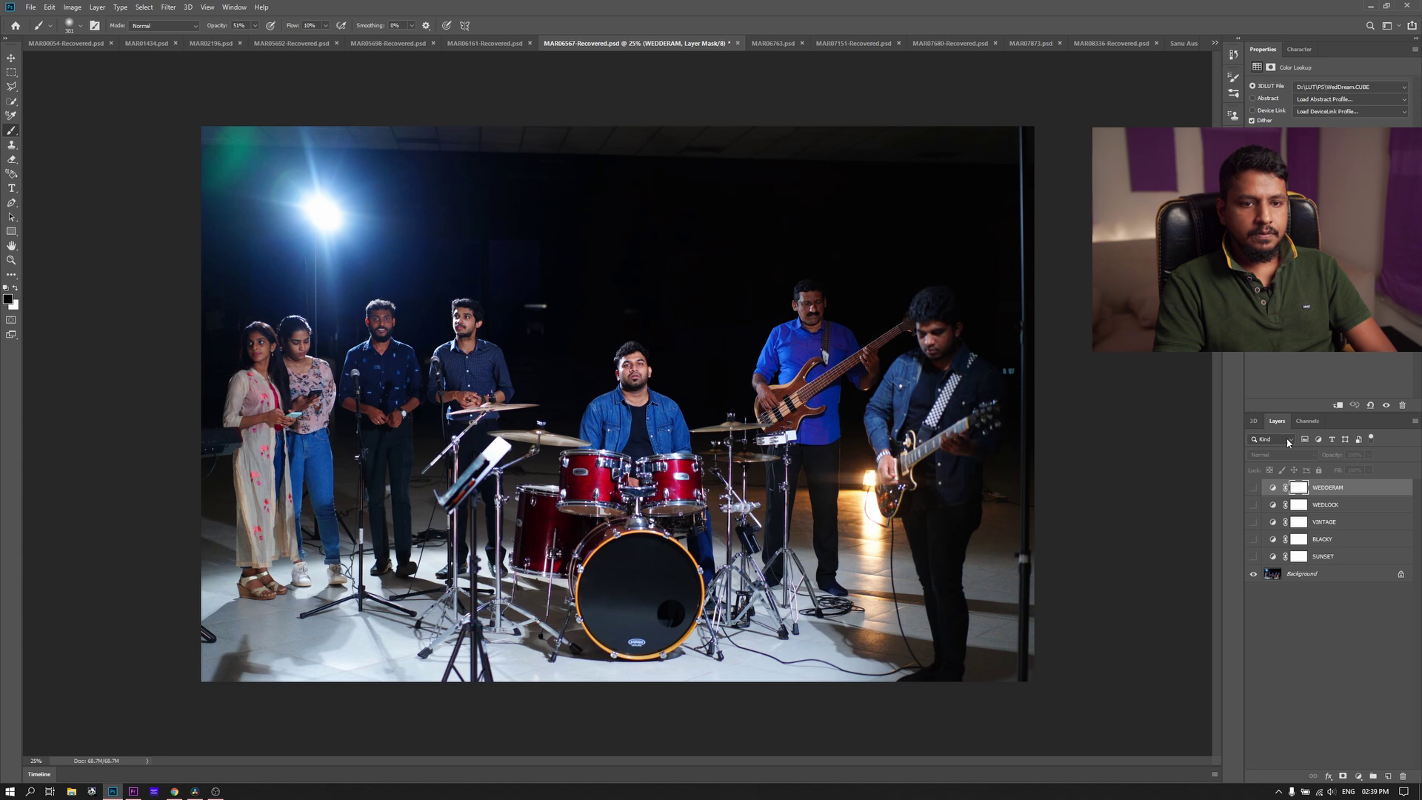
Compare the WEDDERAM and WEDLOCK grades on the MAR06763 leaves portrait
{"action": "left_click", "coordinate": [778, 45]}
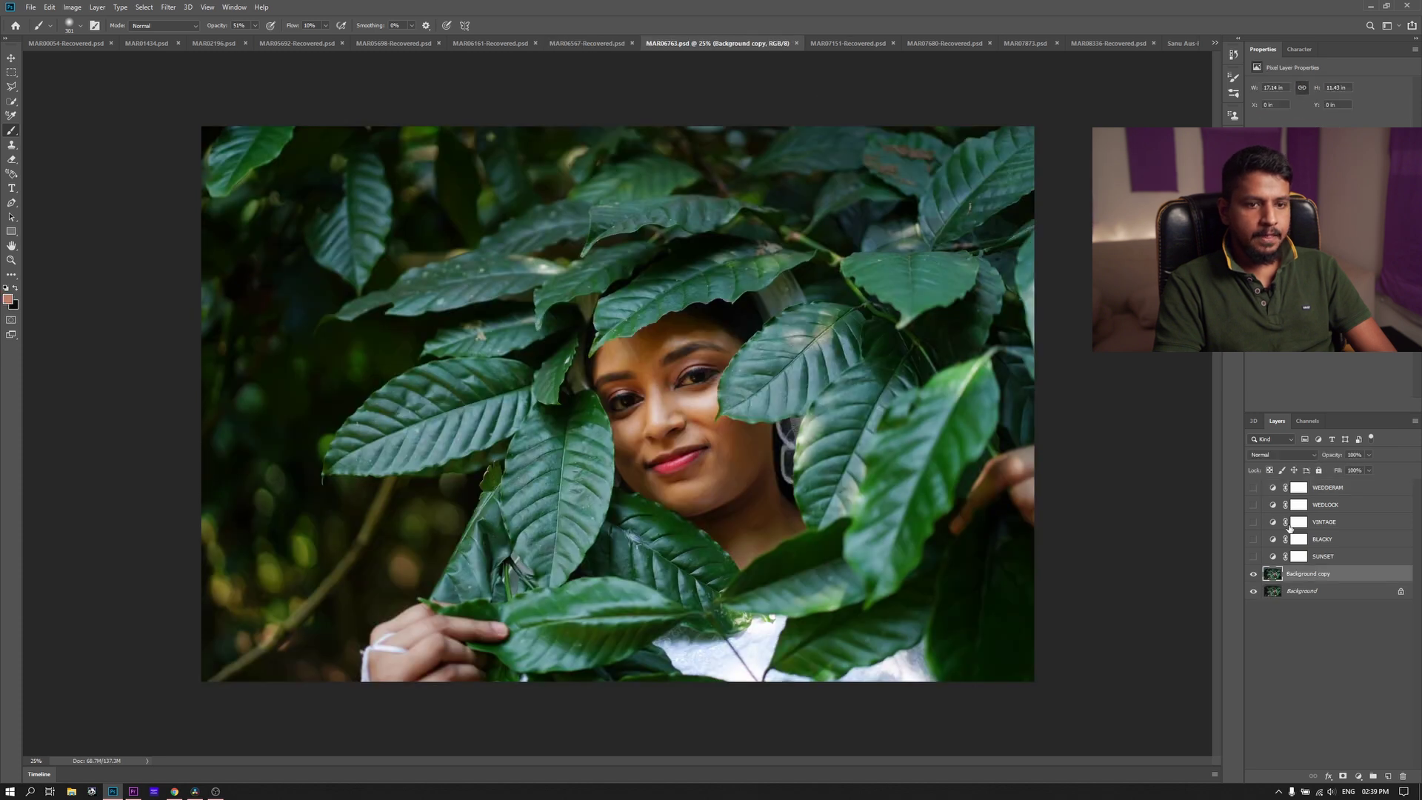
{"action": "left_click", "coordinate": [1251, 488]}
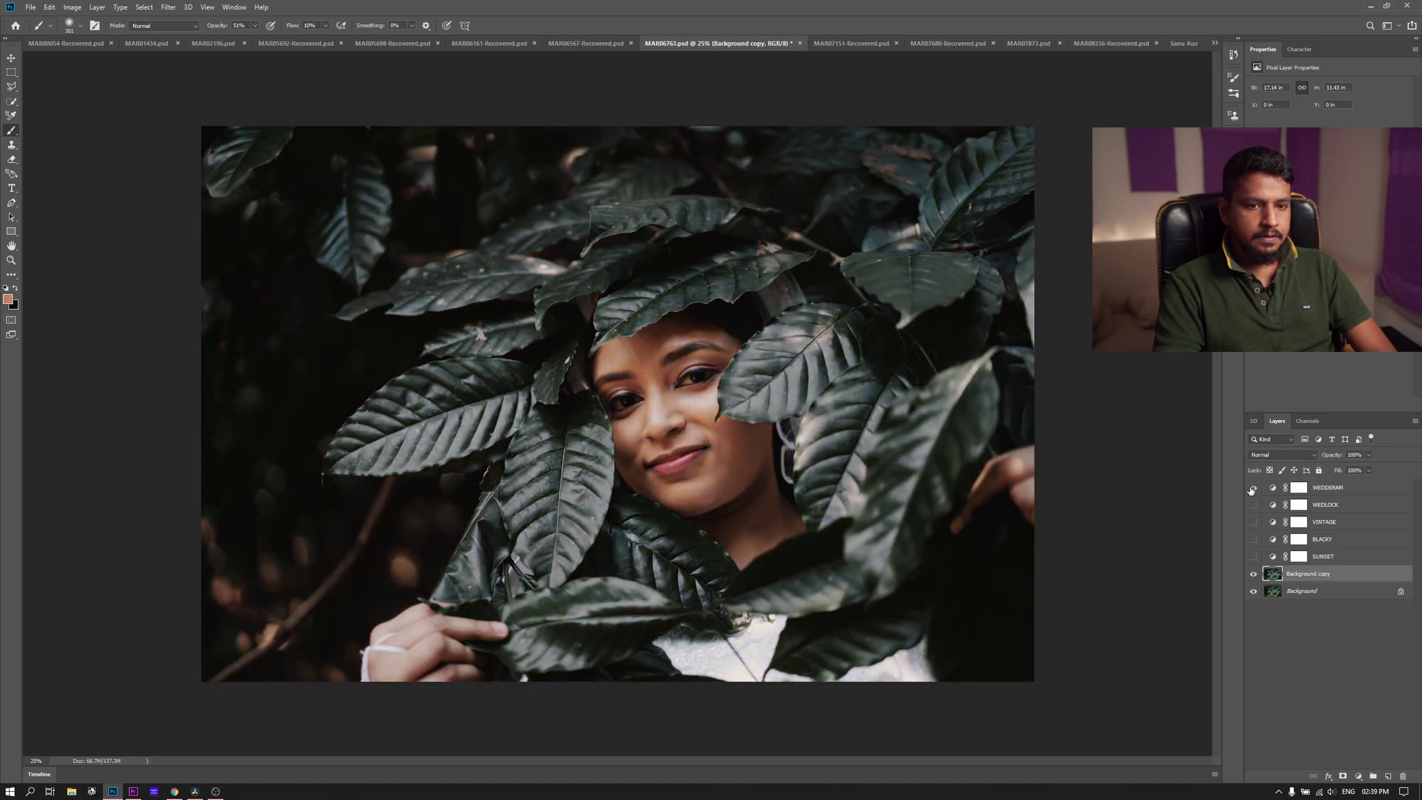
{"action": "left_click", "coordinate": [1251, 488]}
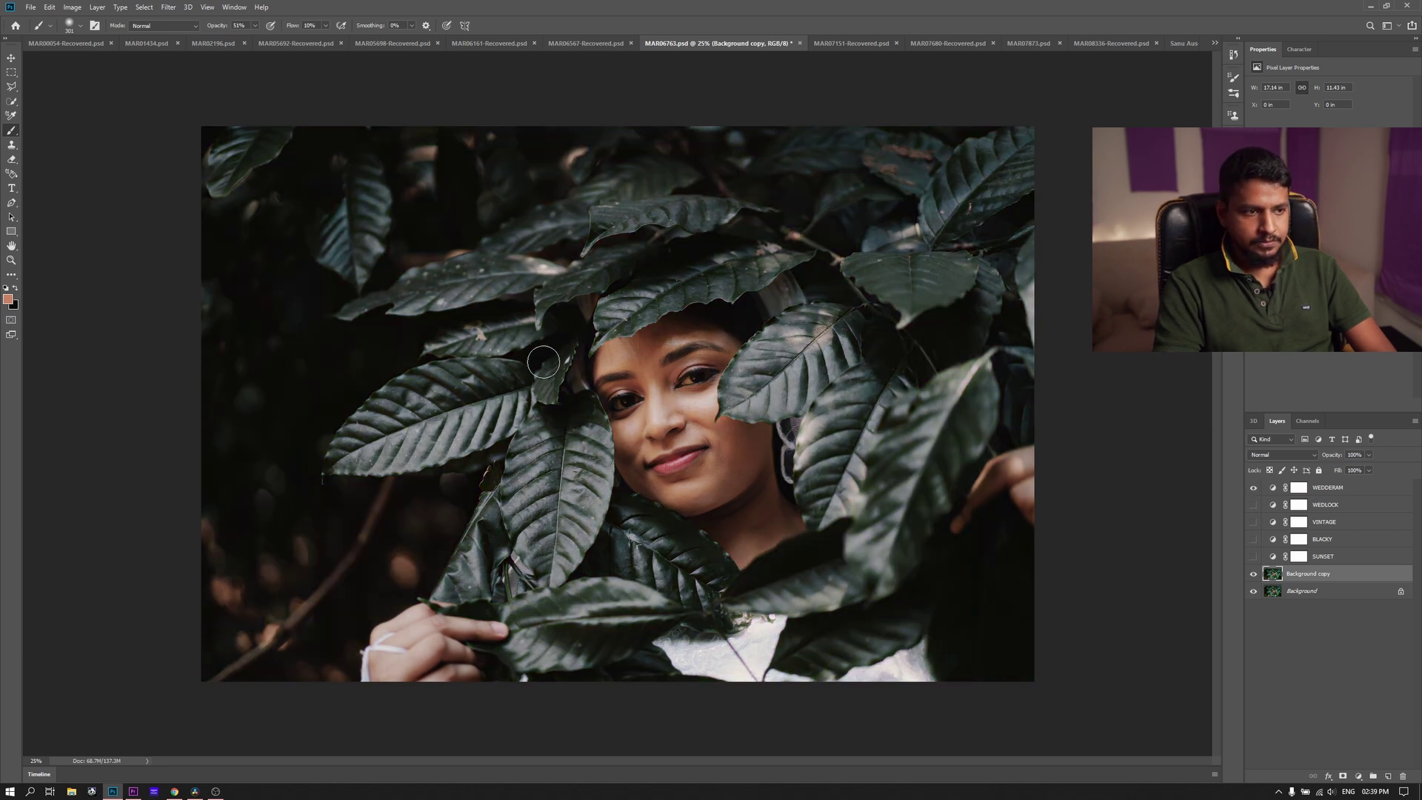
{"action": "left_click", "coordinate": [1252, 488]}
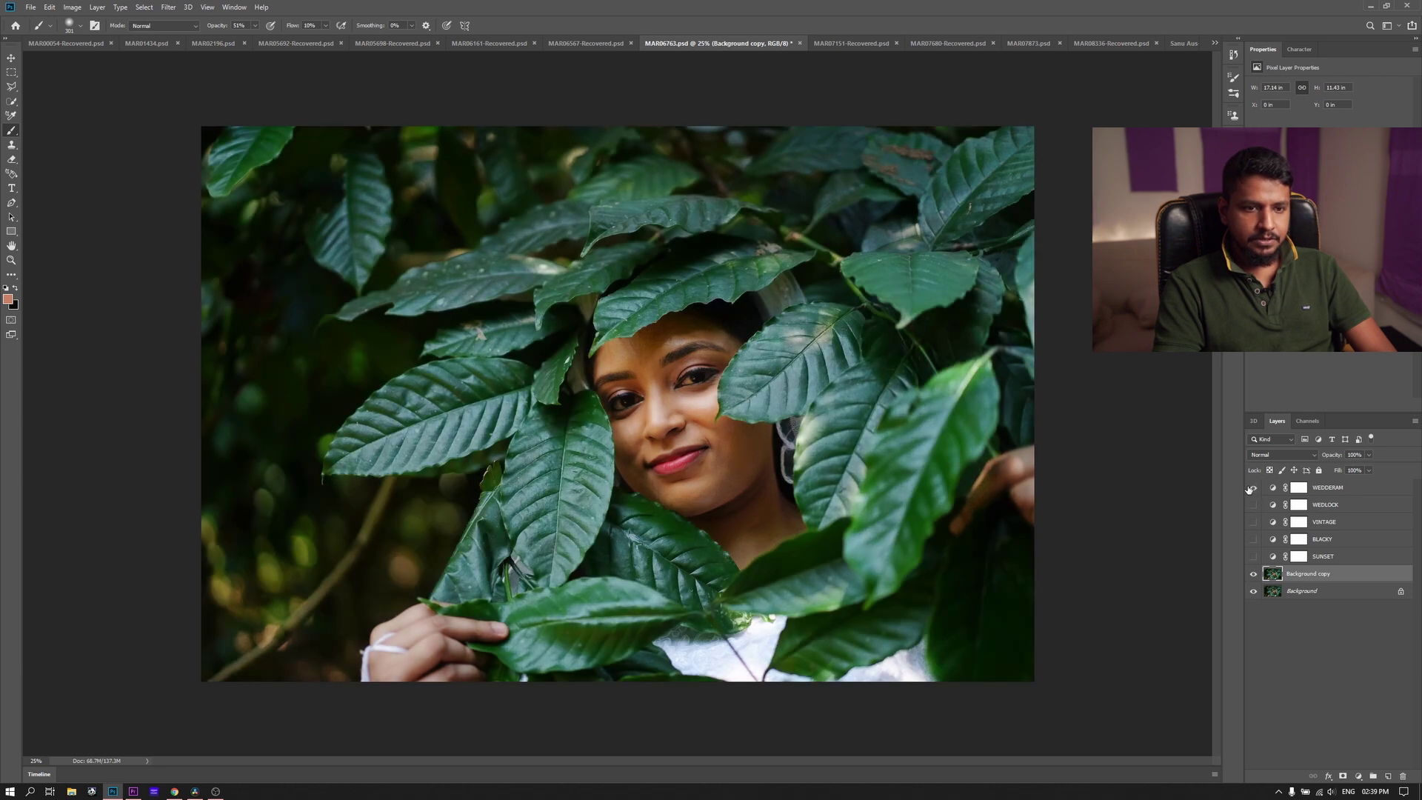
{"action": "left_click", "coordinate": [1252, 488]}
{"action": "left_click", "coordinate": [1252, 488]}
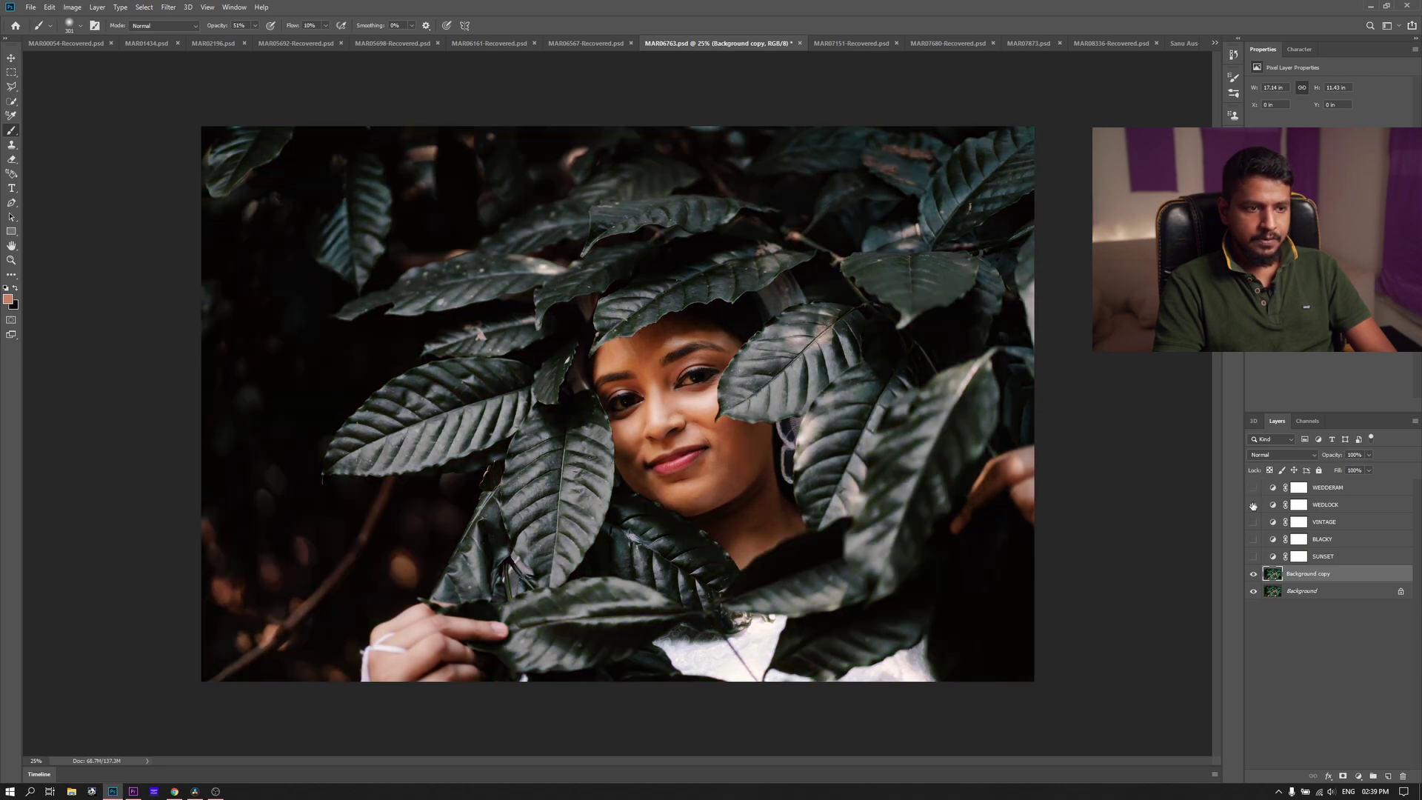
Compare VINTAGE and BLACKY on the portrait, then select BLACKY's layer mask
{"action": "left_click", "coordinate": [1252, 505]}
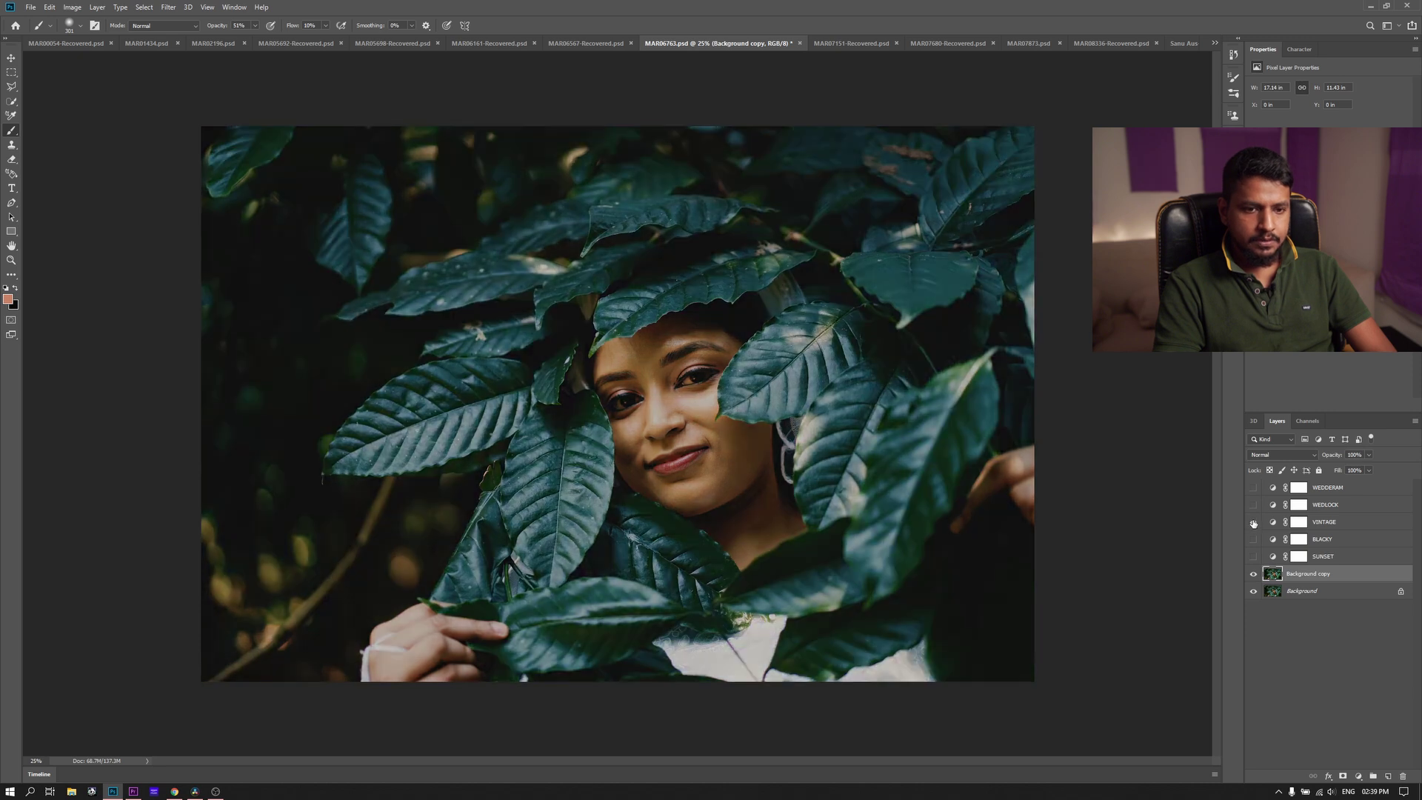
{"action": "left_click", "coordinate": [1252, 522]}
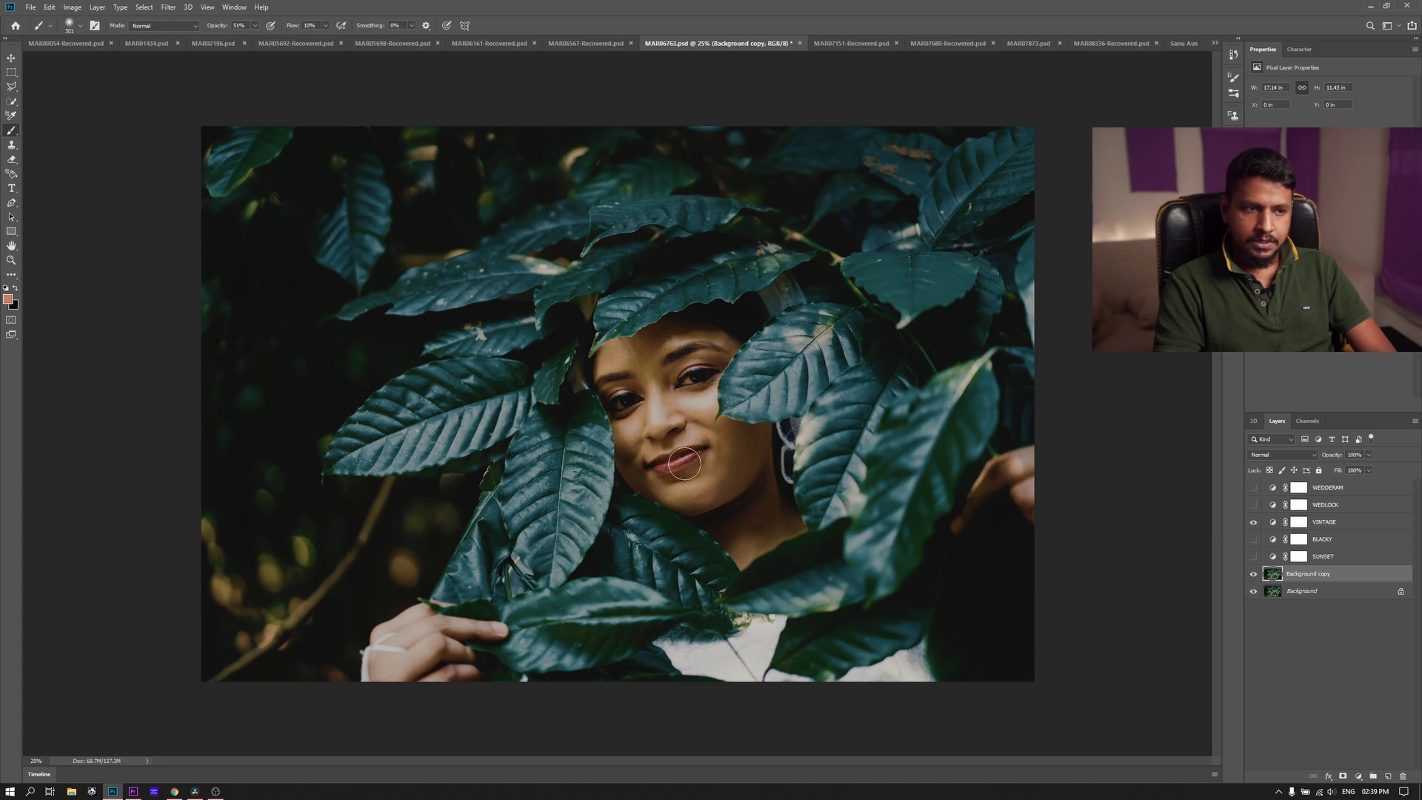
{"action": "left_click", "coordinate": [1253, 522]}
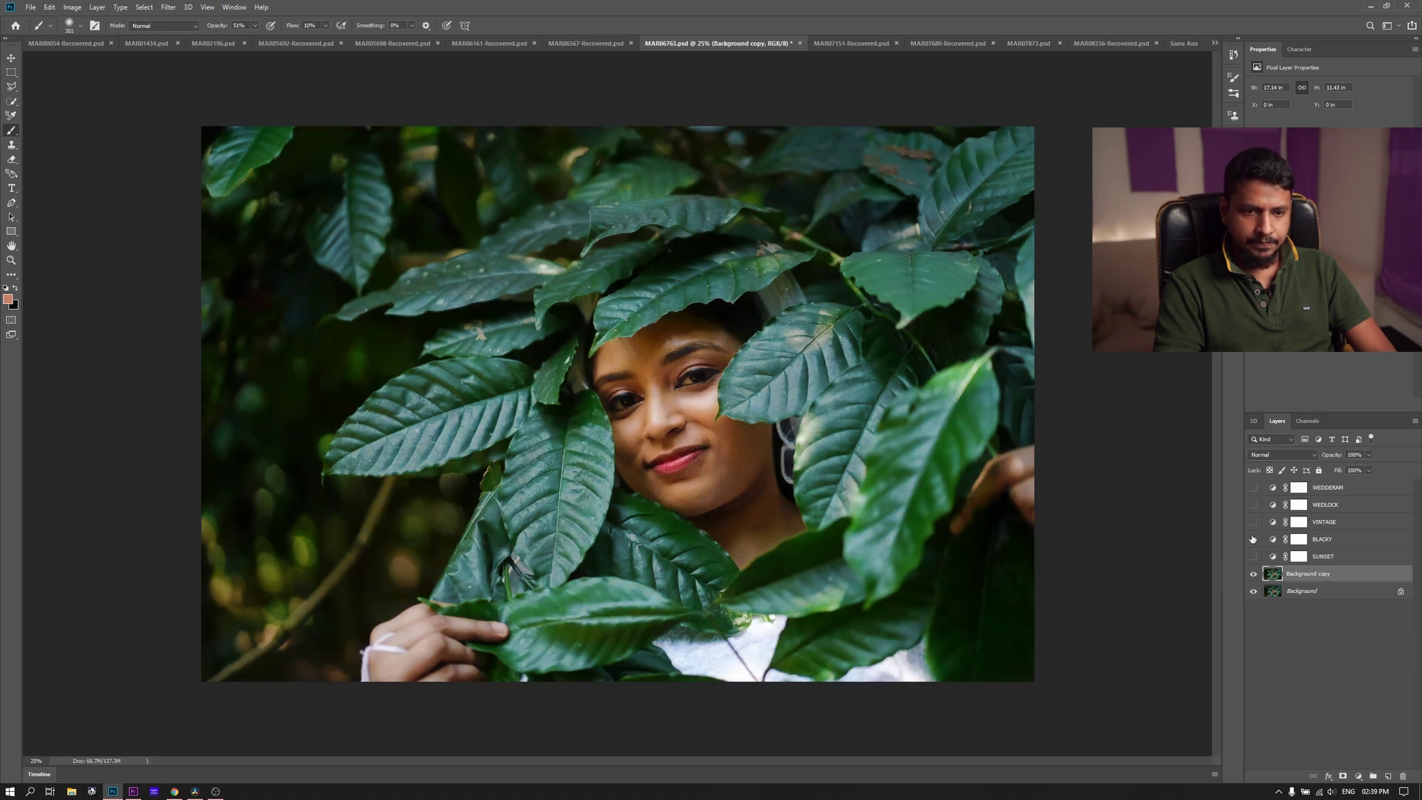
{"action": "left_click", "coordinate": [1253, 522]}
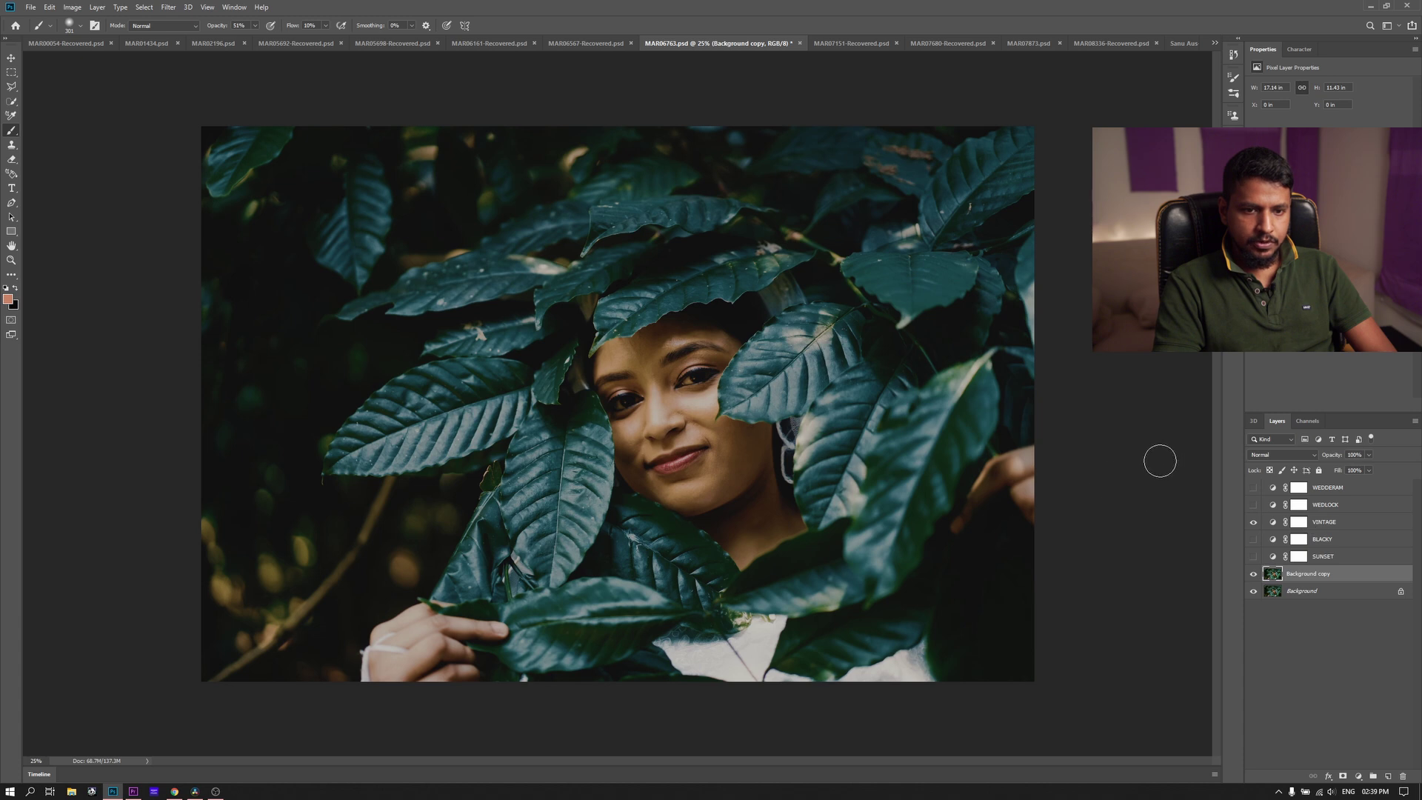
{"action": "left_click", "coordinate": [1251, 522]}
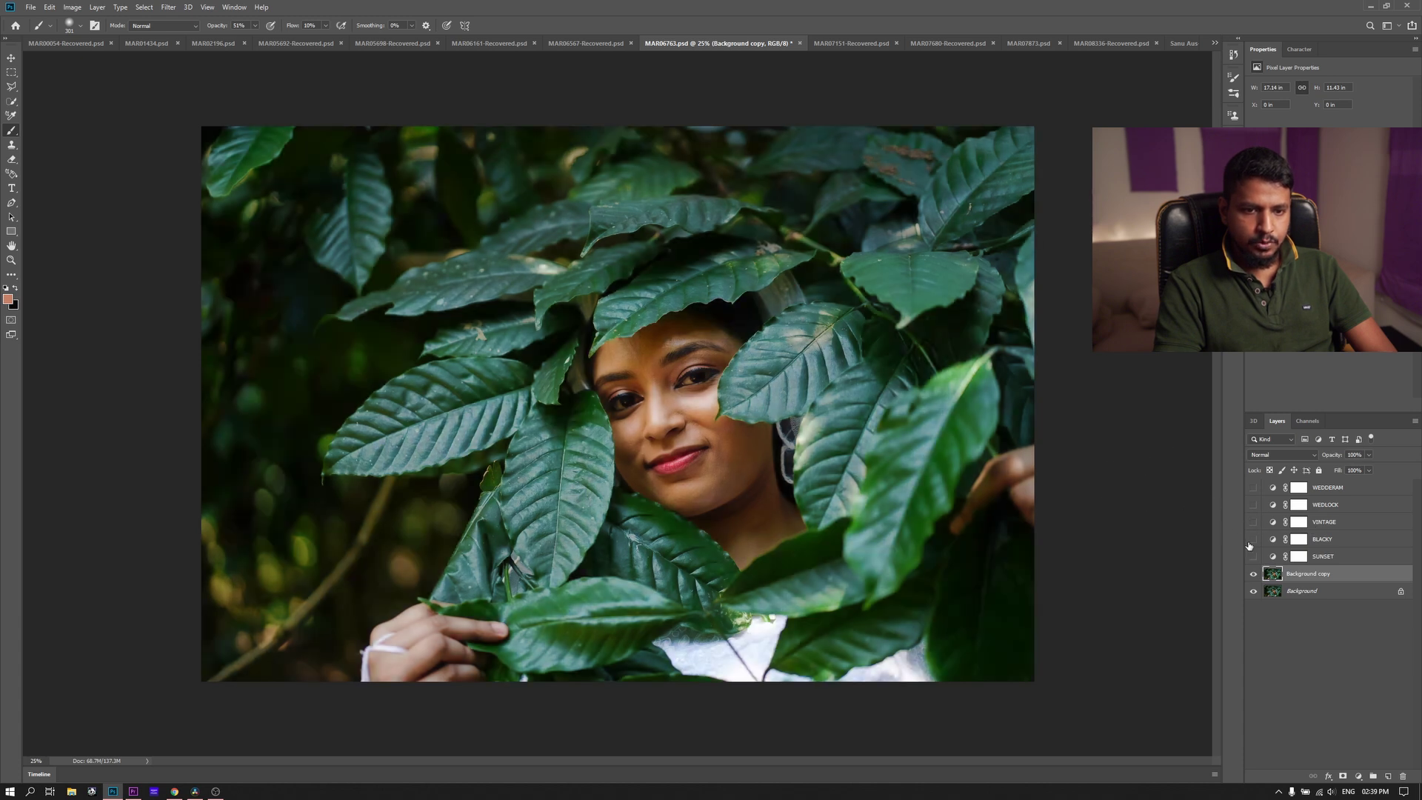
{"action": "left_click", "coordinate": [1253, 539]}
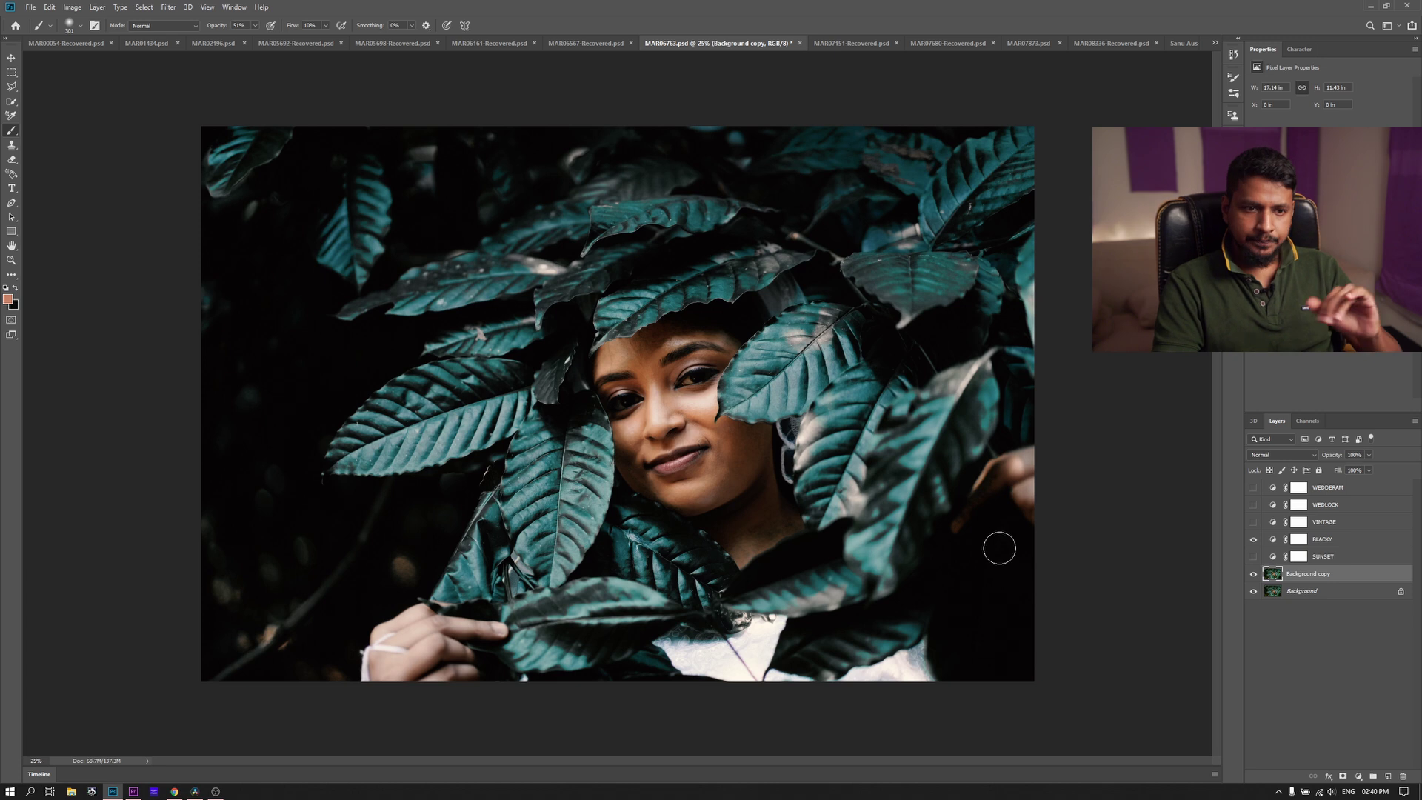
{"action": "left_click", "coordinate": [1255, 539]}
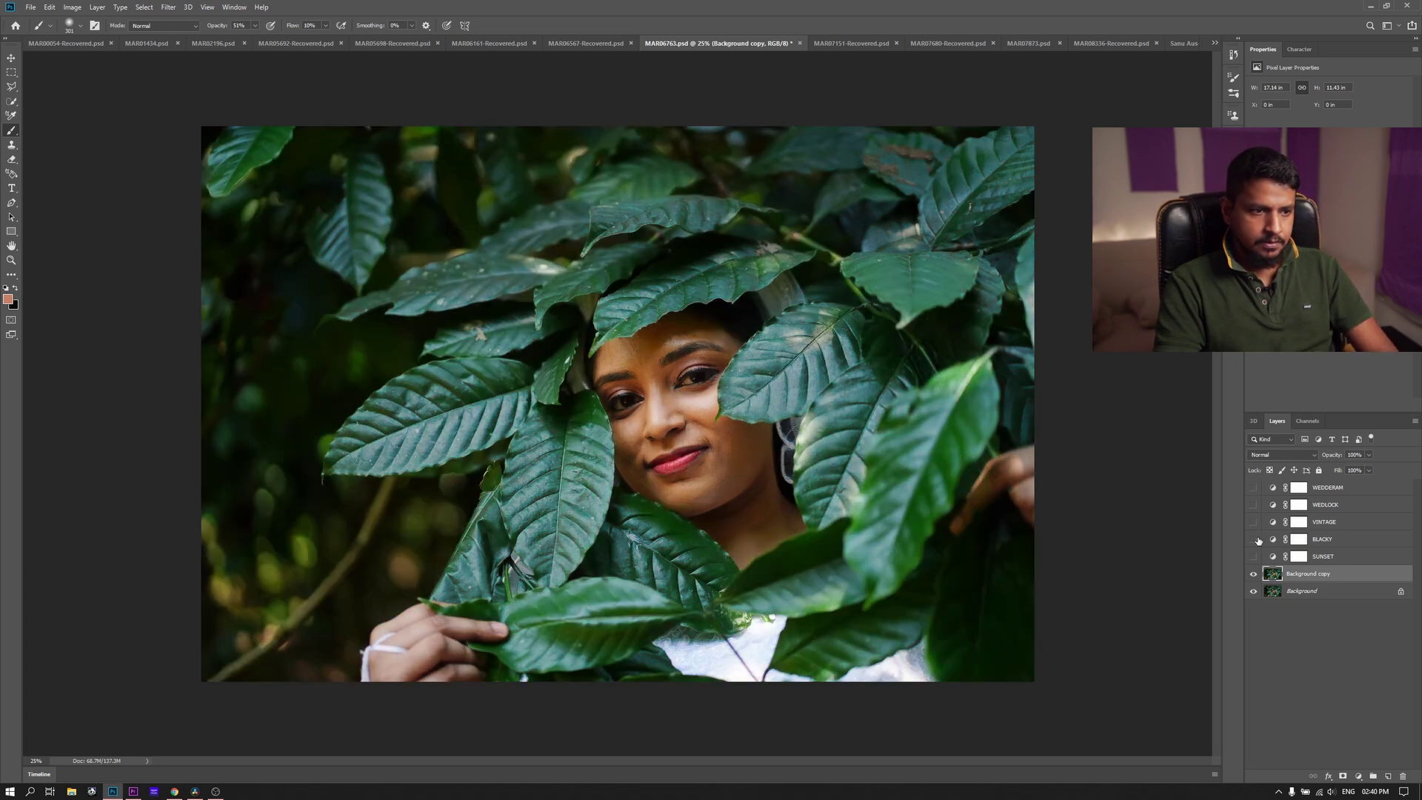
{"action": "left_click", "coordinate": [1298, 540]}
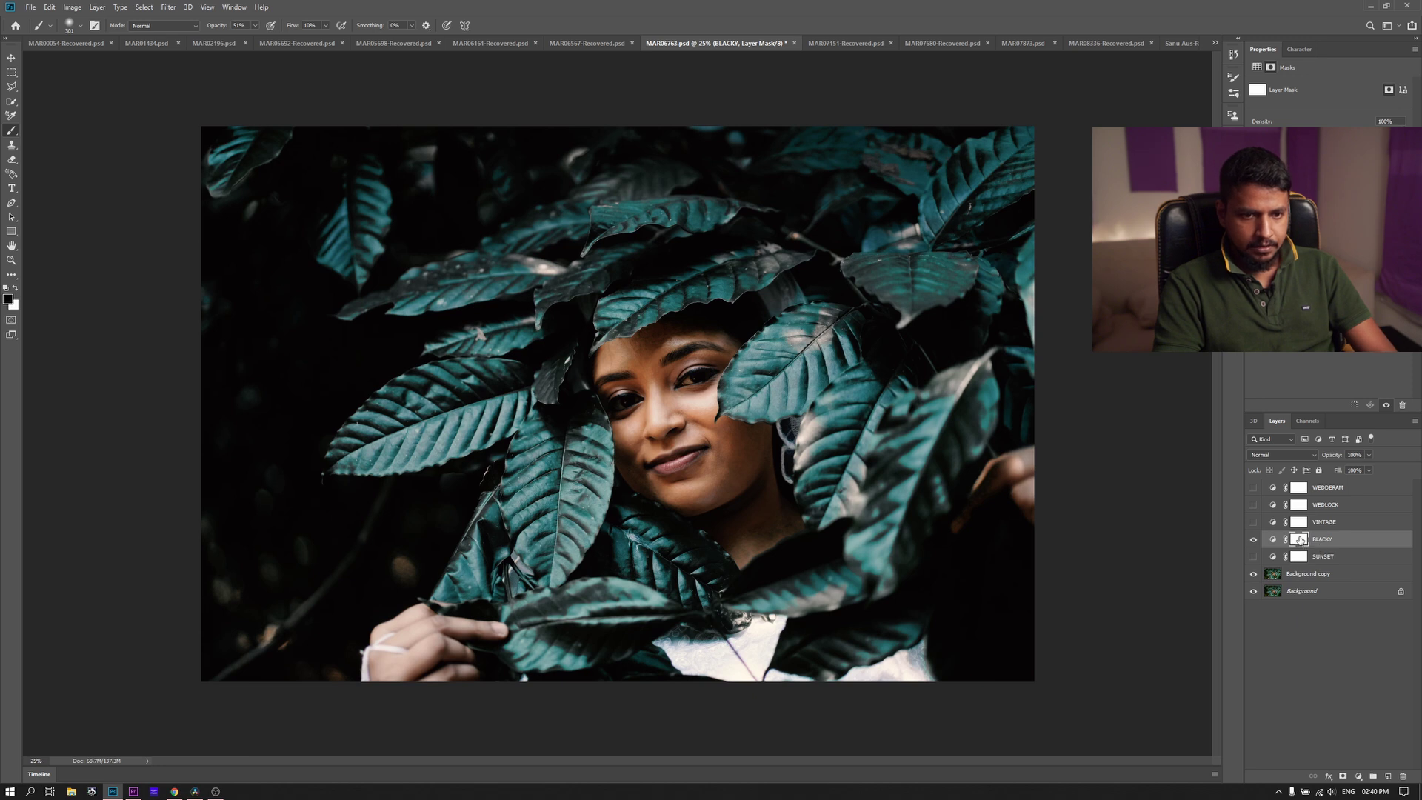
Paint BLACKY's mask over the woman's neck with a large brush to restore natural skin tone
{"action": "key", "text": "ctrl+plus"}
{"action": "key", "text": "ctrl+plus"}
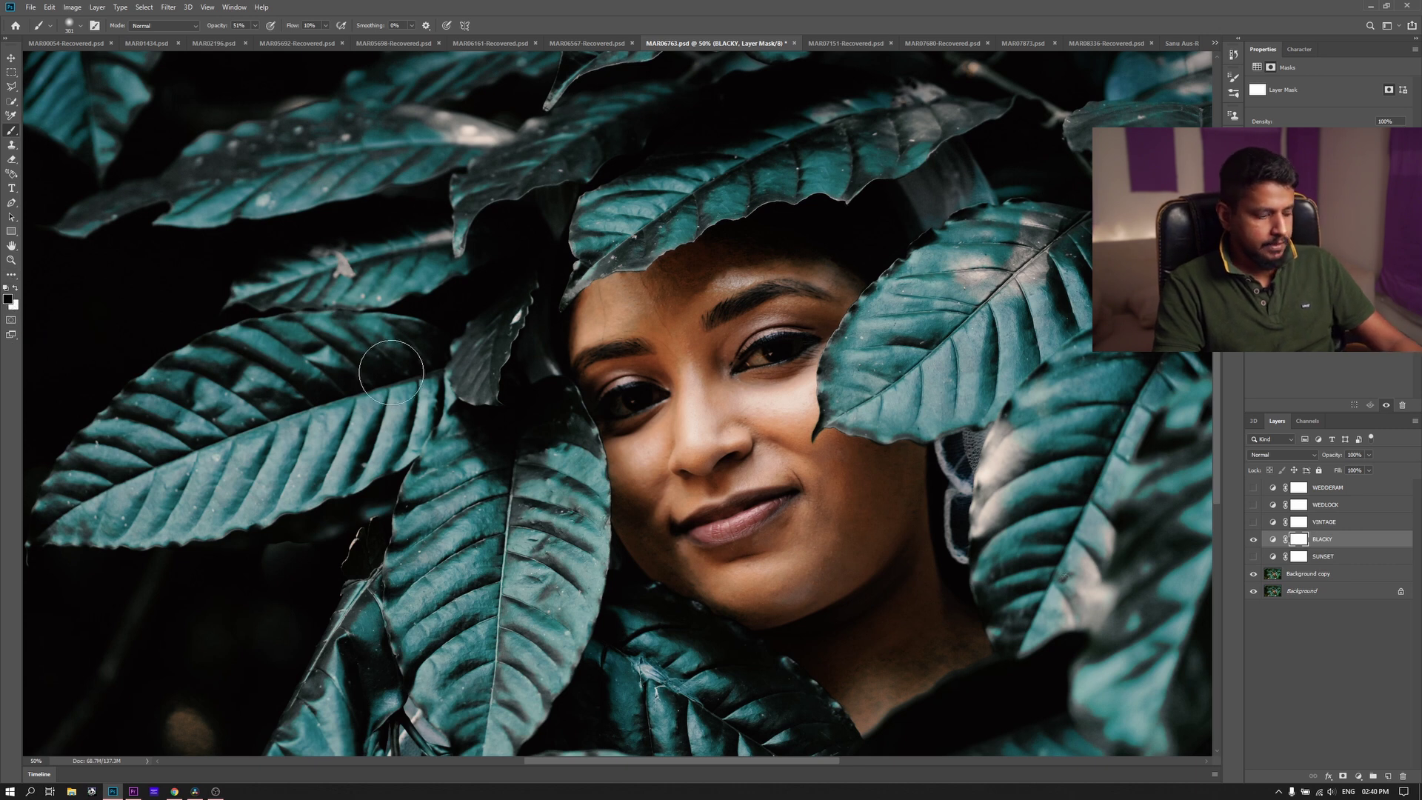
{"action": "key", "text": "bracketleft"}
{"action": "key", "text": "bracketleft"}
{"action": "key", "text": "bracketleft"}
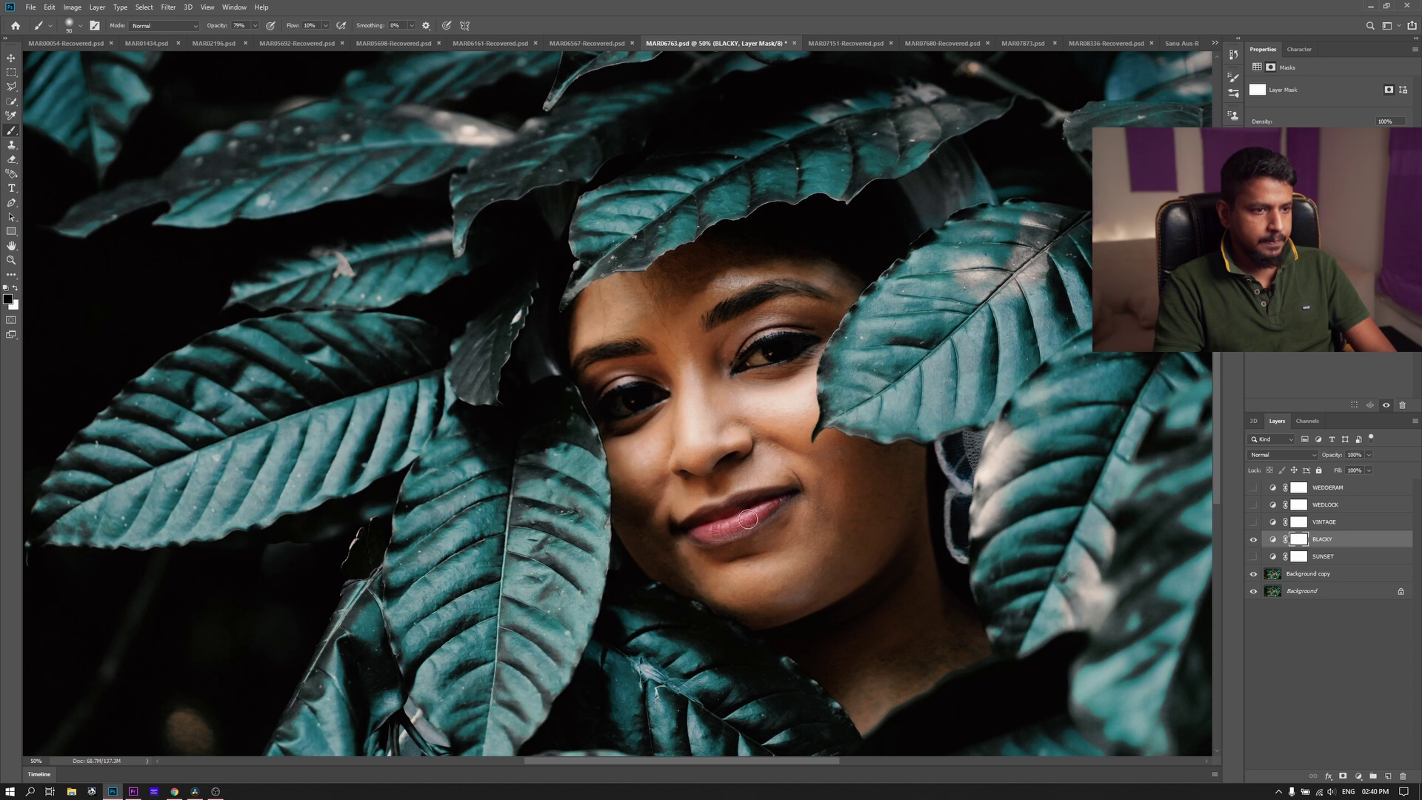
{"action": "left_click", "coordinate": [1250, 540]}
{"action": "key", "text": "ctrl+0"}
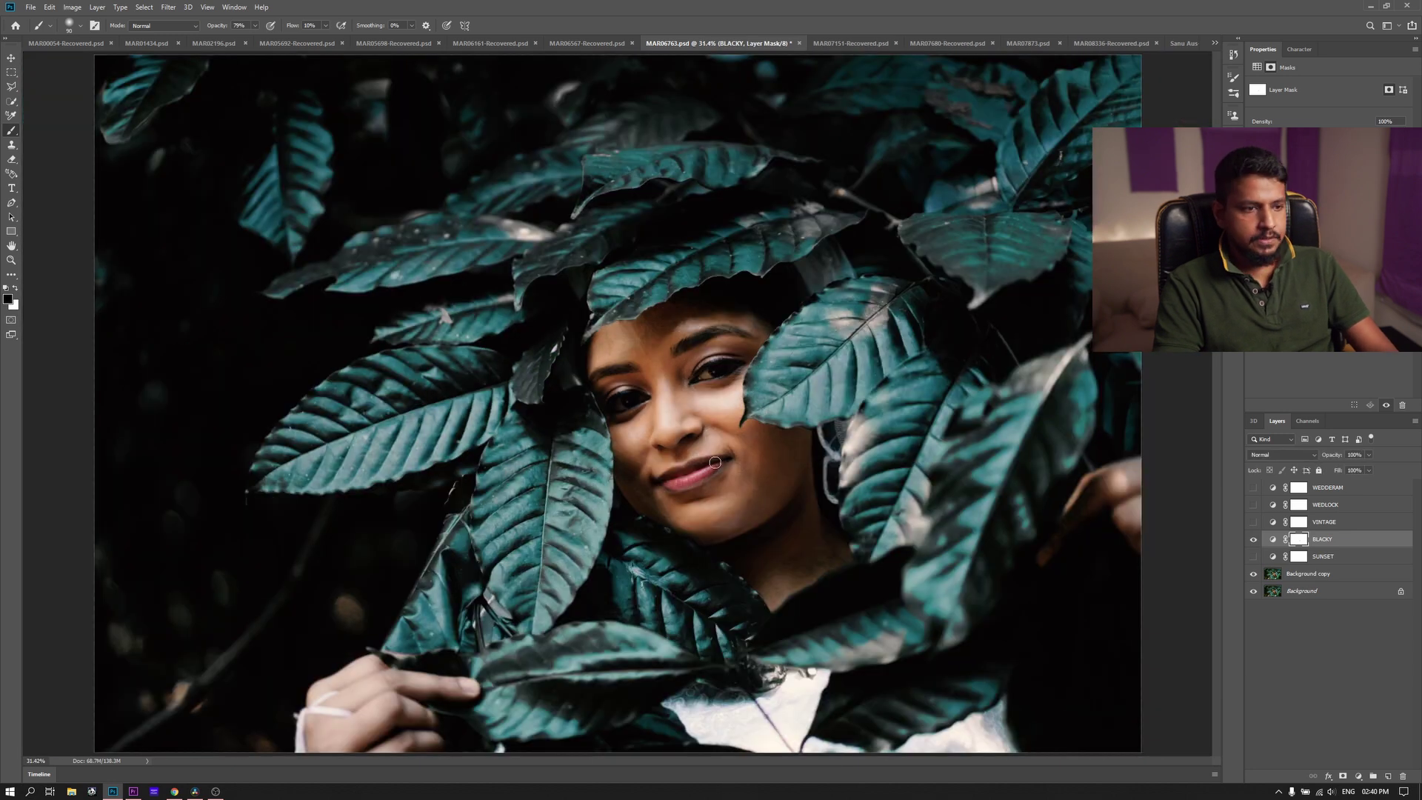
{"action": "left_click_drag", "start_coordinate": [692, 407], "coordinate": [681, 408]}
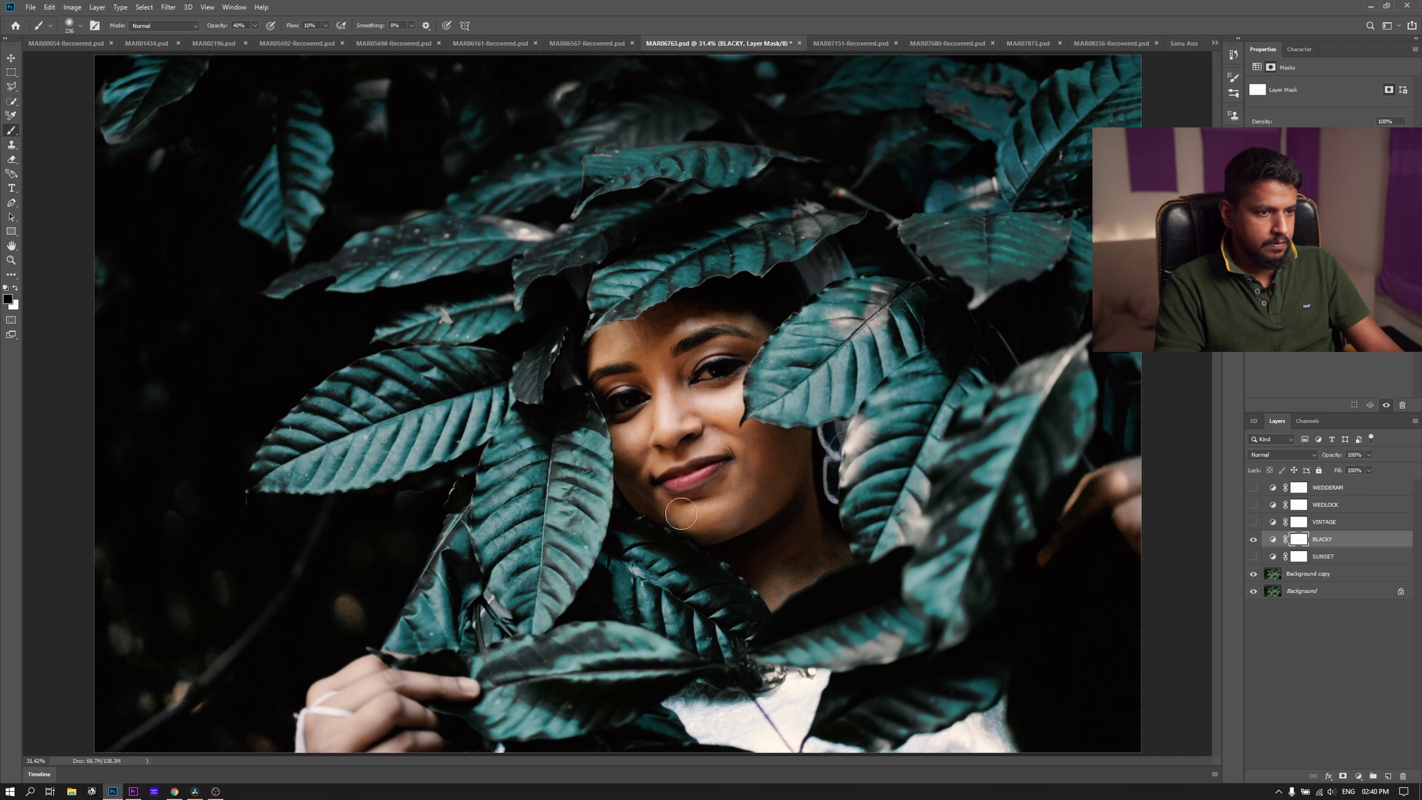
{"action": "scroll", "coordinate": [735, 434], "scroll_direction": "up", "scroll_amount": 2, "text": "alt"}
{"action": "scroll", "coordinate": [1021, 691], "scroll_direction": "down", "scroll_amount": 3}
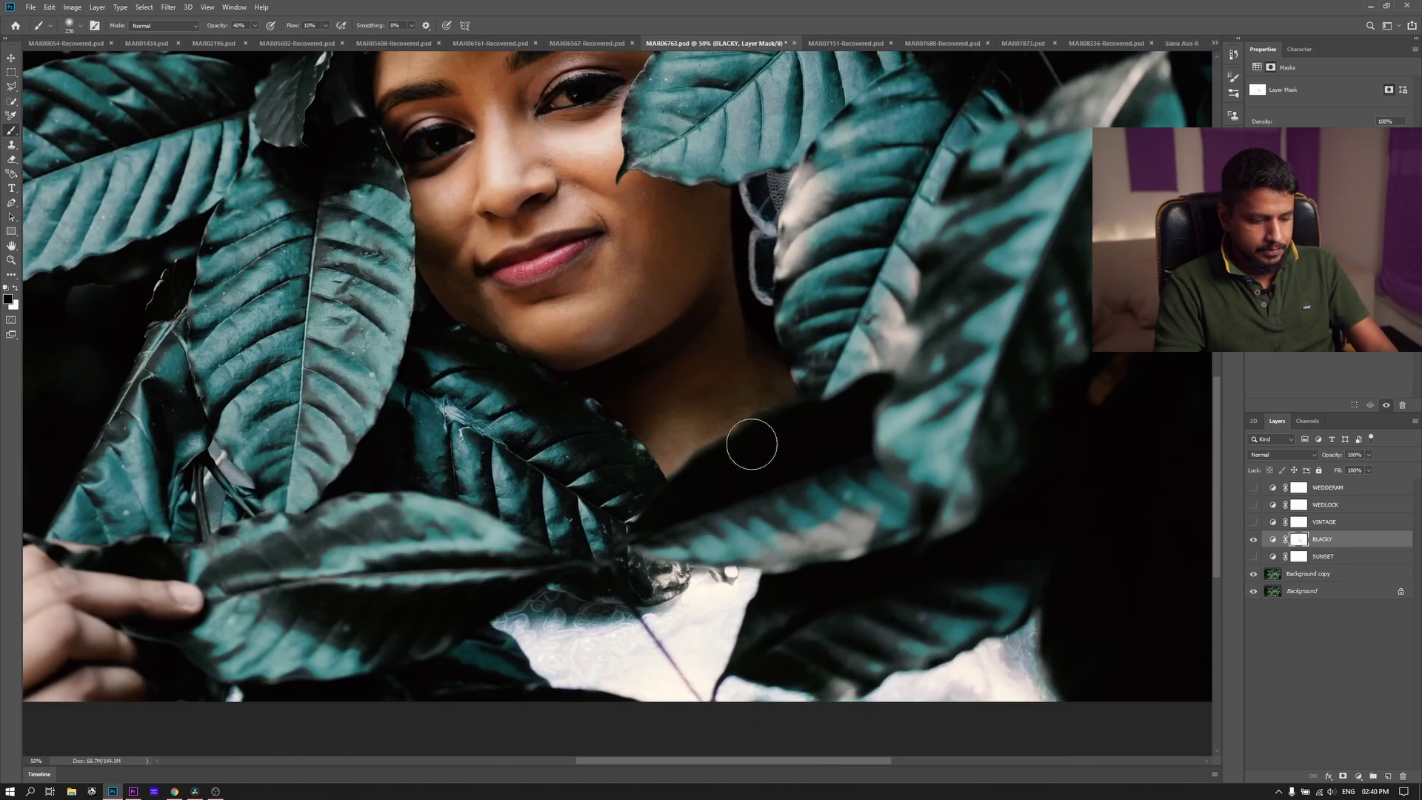
{"action": "scroll", "coordinate": [777, 505], "scroll_direction": "down", "scroll_amount": 1}
{"action": "mouse_move", "coordinate": [777, 505]}
{"action": "left_mouse_down"}
{"action": "mouse_move", "coordinate": [771, 406]}
{"action": "mouse_move", "coordinate": [793, 422]}
{"action": "mouse_move", "coordinate": [780, 412]}
{"action": "mouse_move", "coordinate": [819, 393]}
{"action": "left_mouse_up"}
With a smaller, stronger brush, paint the mask over her face, then compare with and without BLACKY
{"action": "key", "text": "bracketleft"}
{"action": "key", "text": "bracketleft"}
{"action": "key", "text": "8"}
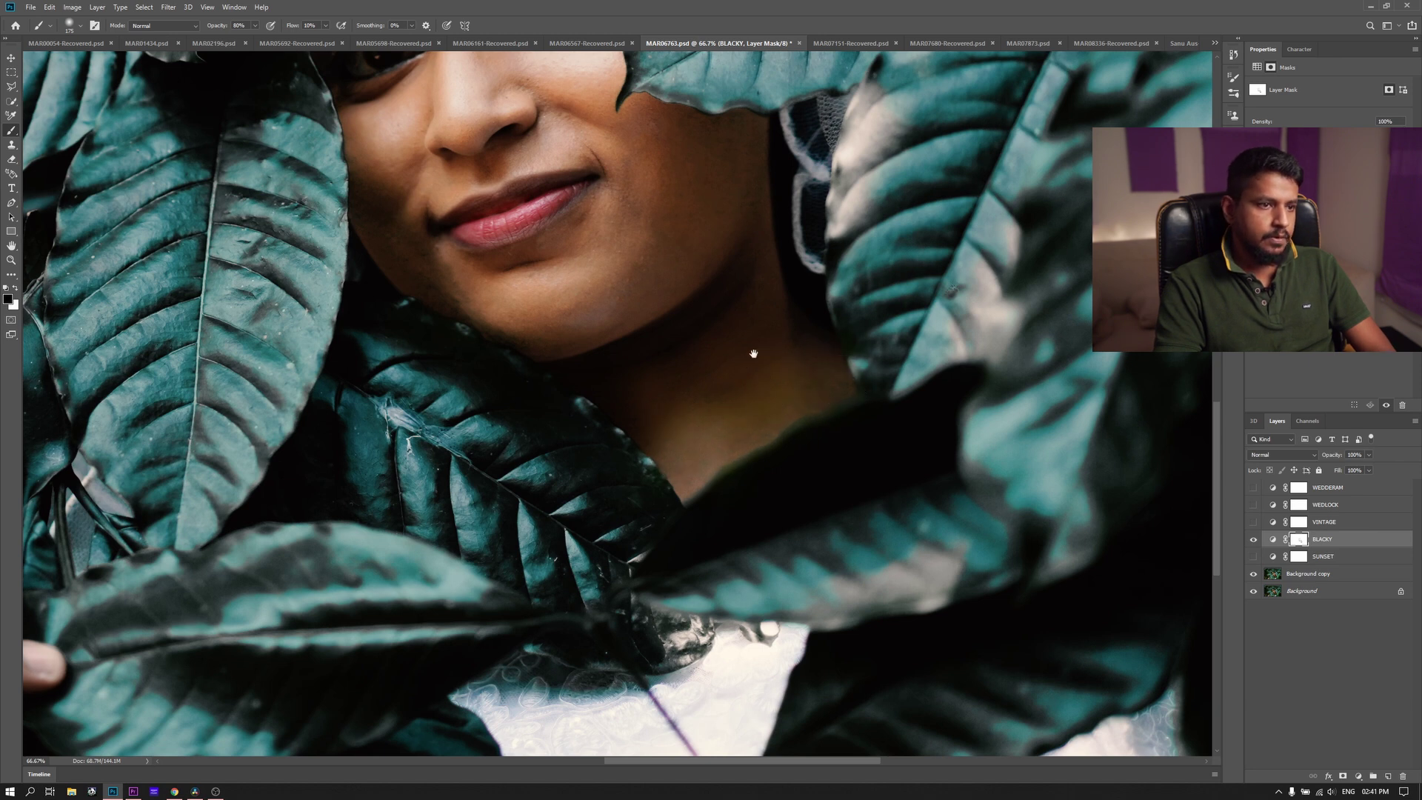
{"action": "left_click_drag", "start_coordinate": [756, 349], "coordinate": [914, 554]}
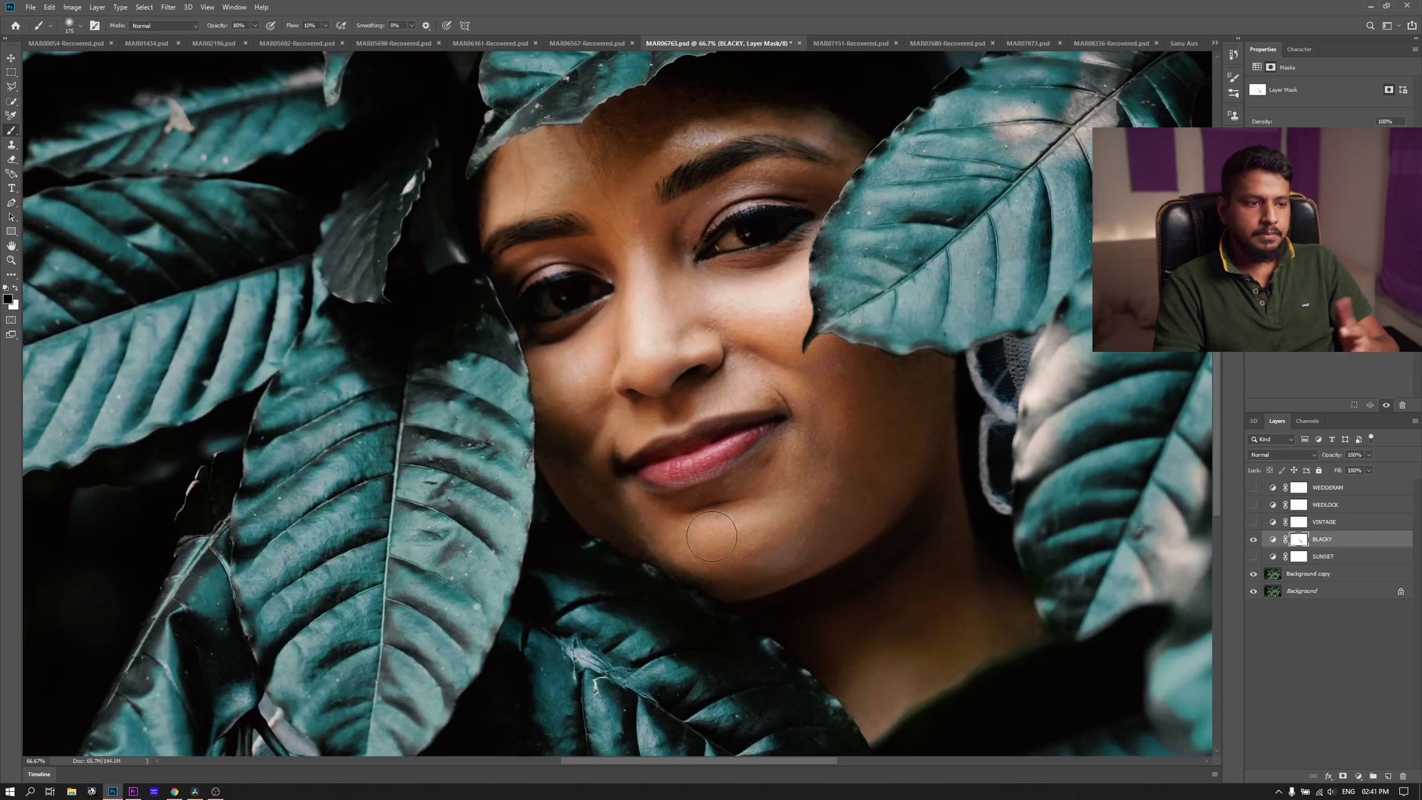
{"action": "scroll", "coordinate": [674, 370], "scroll_direction": "up", "scroll_amount": 2}
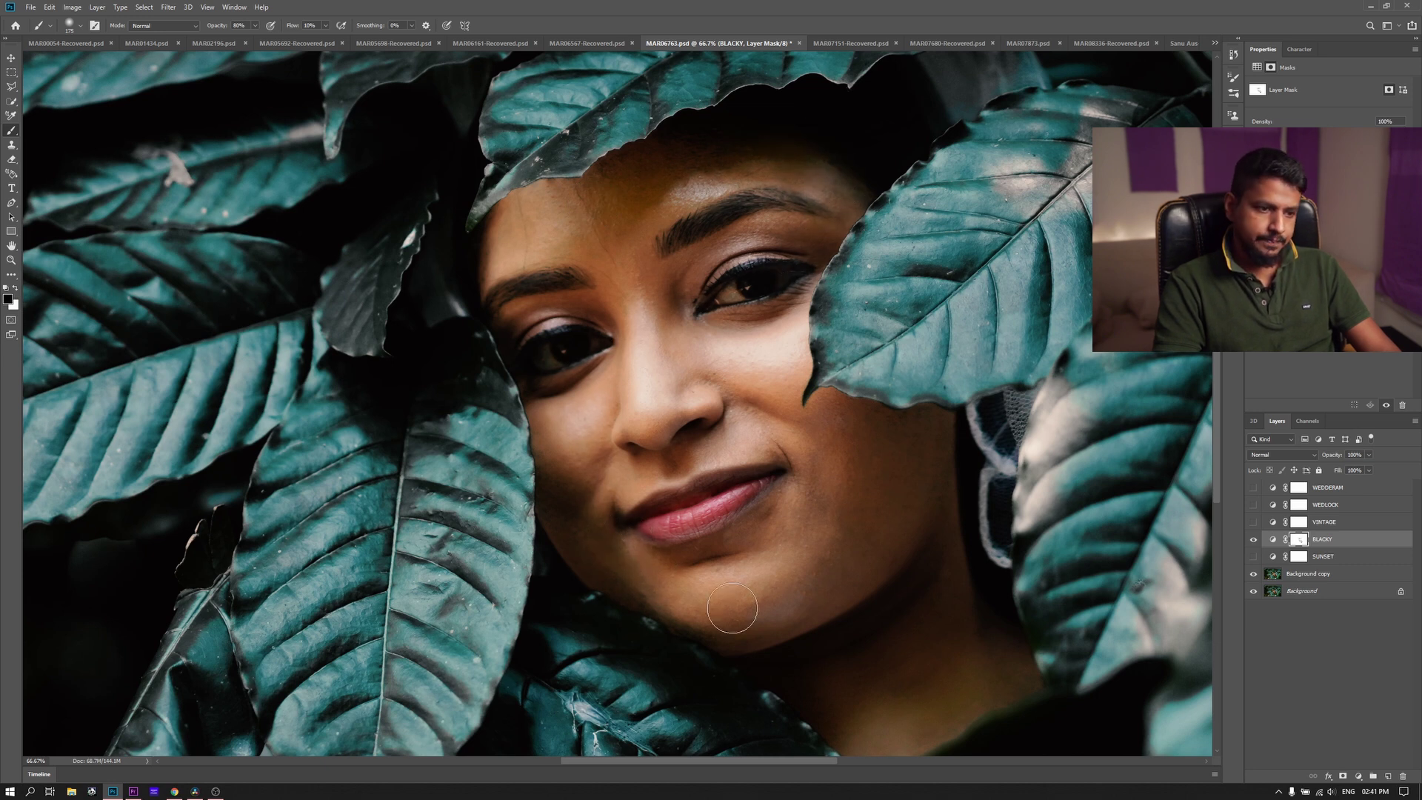
{"action": "scroll", "coordinate": [847, 429], "scroll_direction": "up", "scroll_amount": 3}
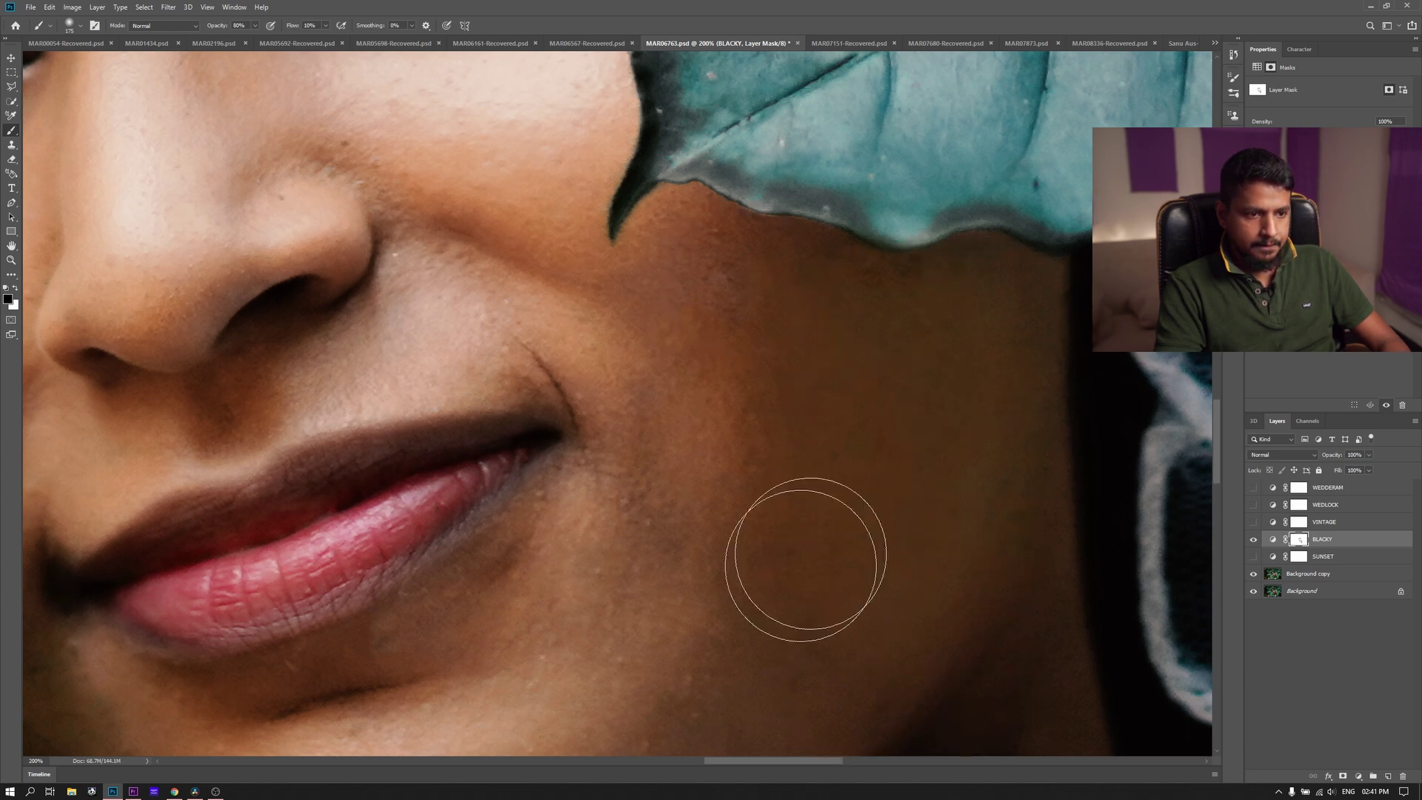
{"action": "key", "text": "ctrl+minus"}
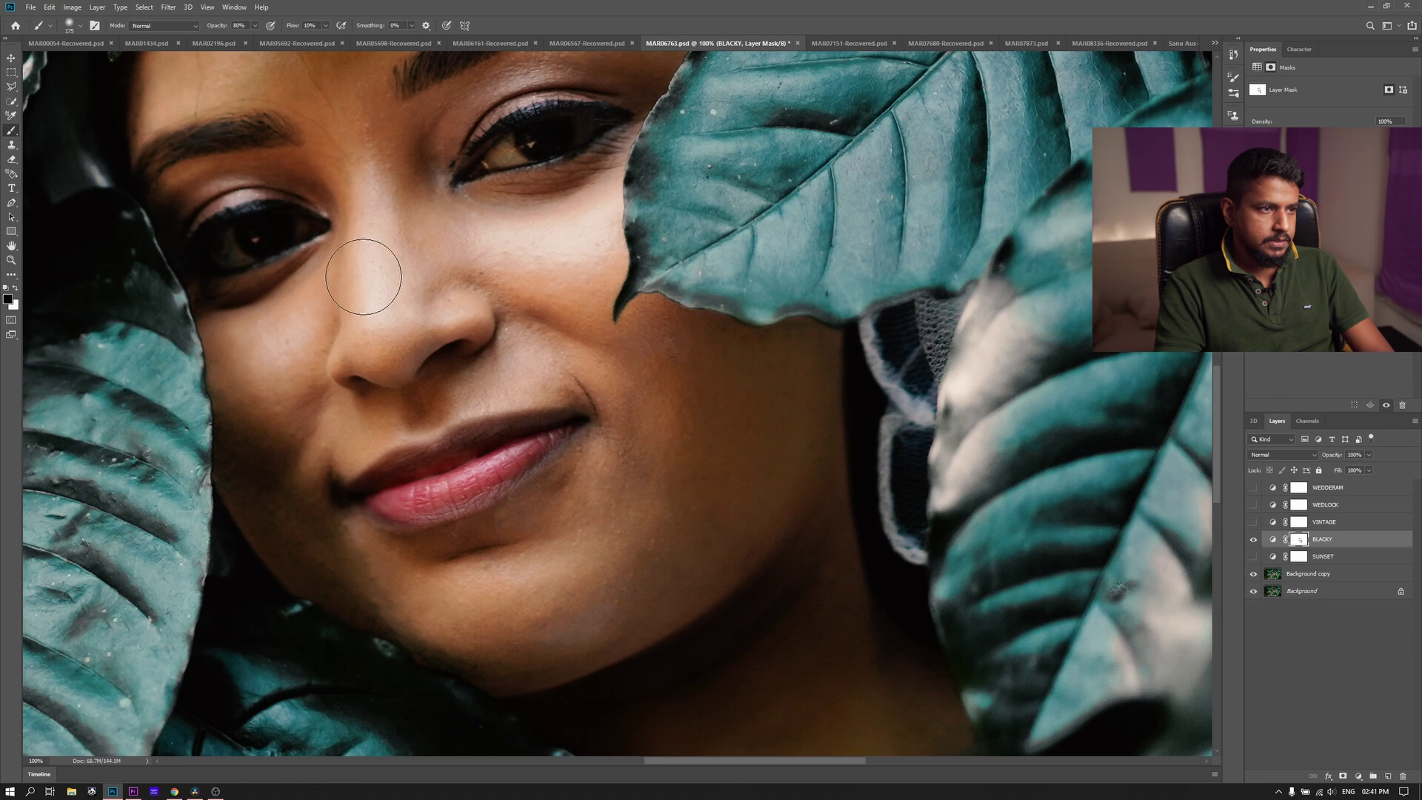
{"action": "scroll", "coordinate": [629, 667], "scroll_direction": "down", "scroll_amount": 2}
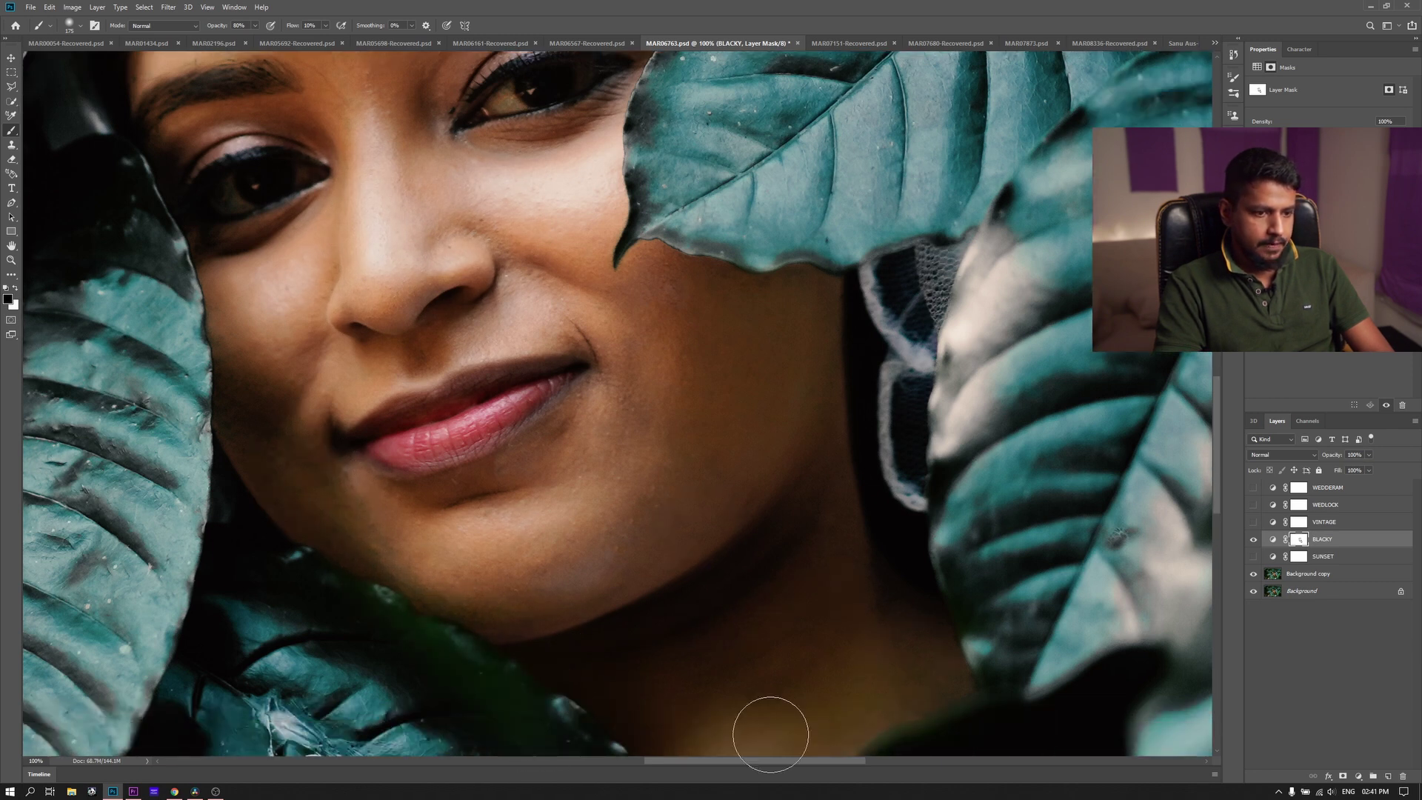
{"action": "key", "text": "ctrl+0"}
{"action": "left_click", "coordinate": [1253, 539]}
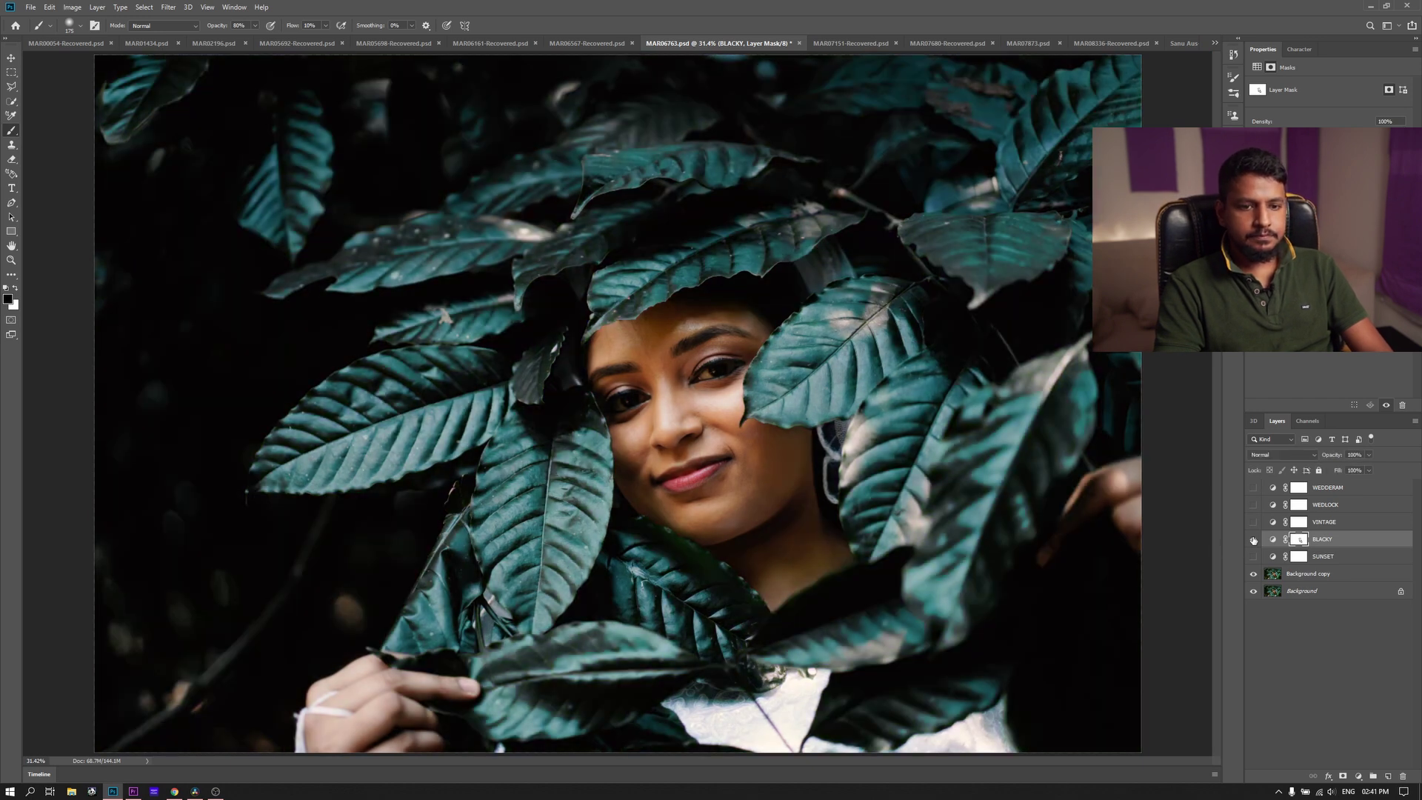
Preview and hide SUNSET on the leaves portrait, then show MAR07151-Recovered.psd zoomed to 25%
{"action": "left_click", "coordinate": [1253, 539]}
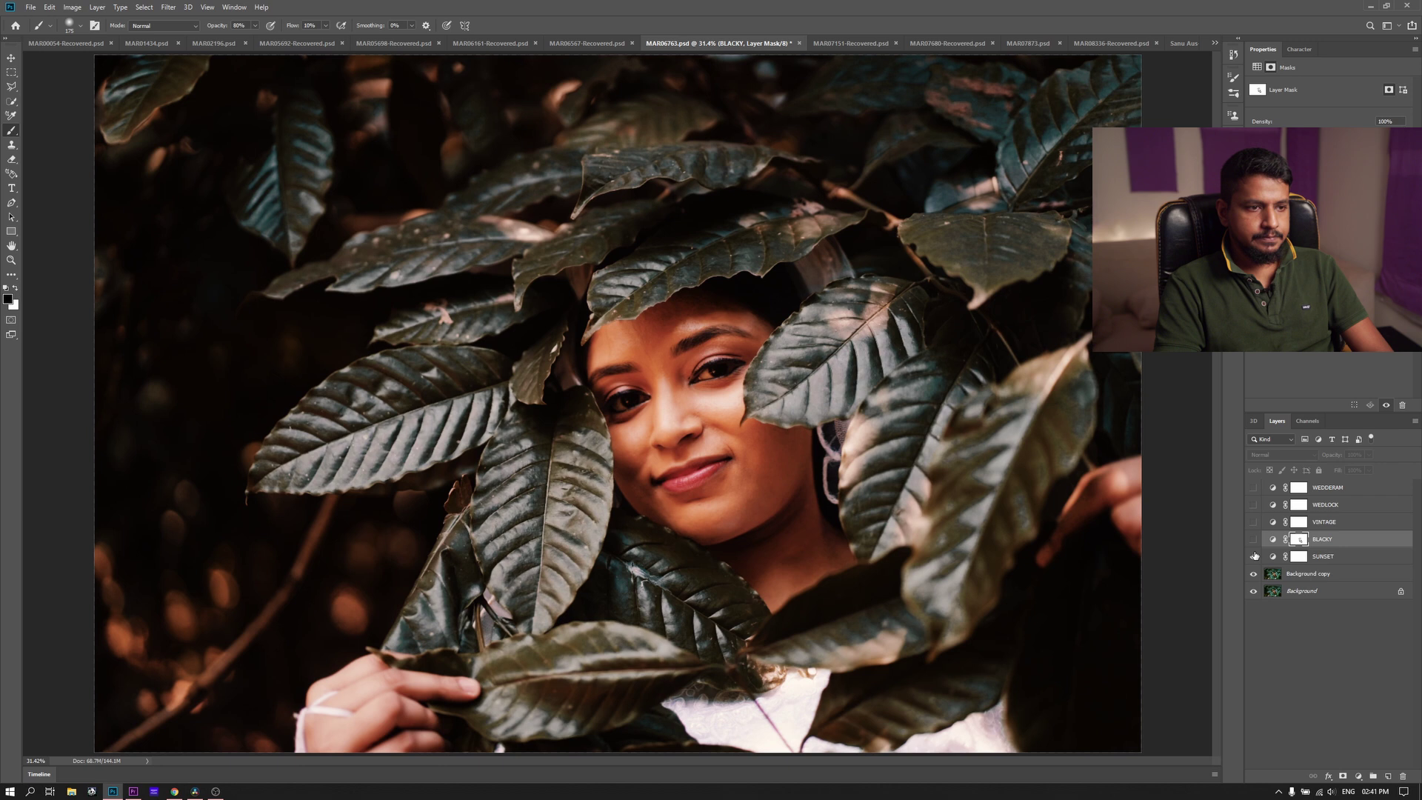
{"action": "key", "text": "ctrl+minus"}
{"action": "key", "text": "ctrl+minus"}
{"action": "left_click", "coordinate": [1254, 556]}
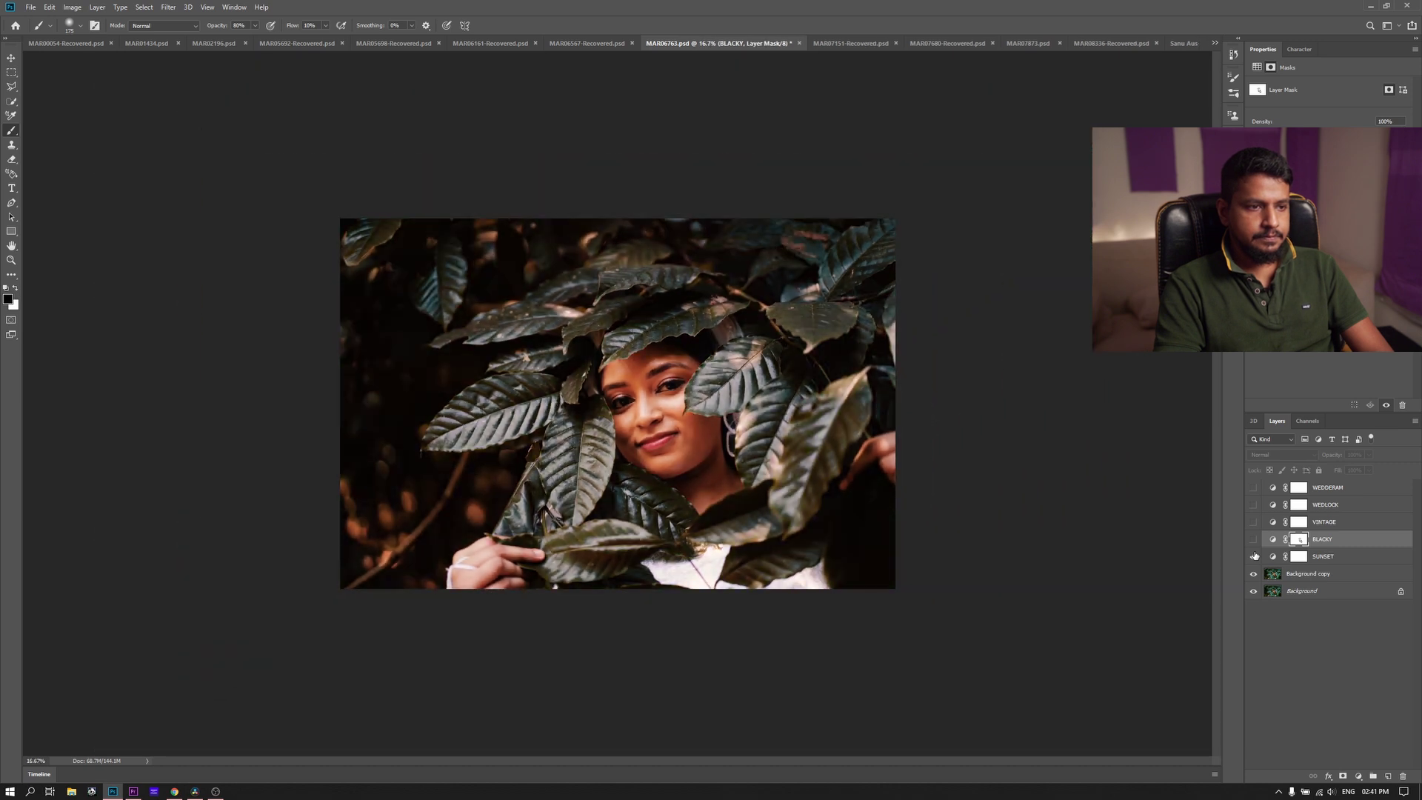
{"action": "key", "text": "ctrl+plus"}
{"action": "left_click", "coordinate": [1254, 556]}
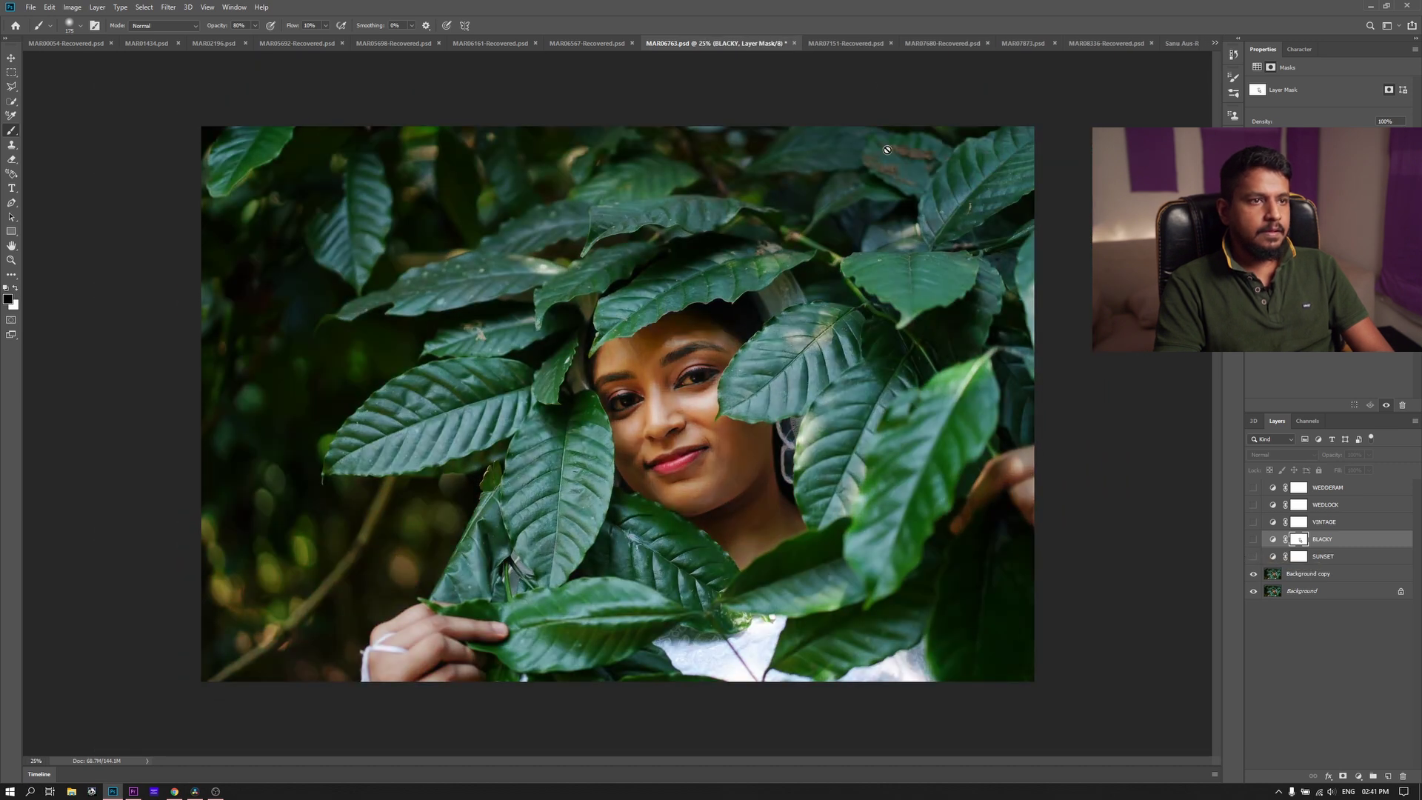
{"action": "left_click", "coordinate": [843, 47]}
{"action": "key", "text": "ctrl+plus"}
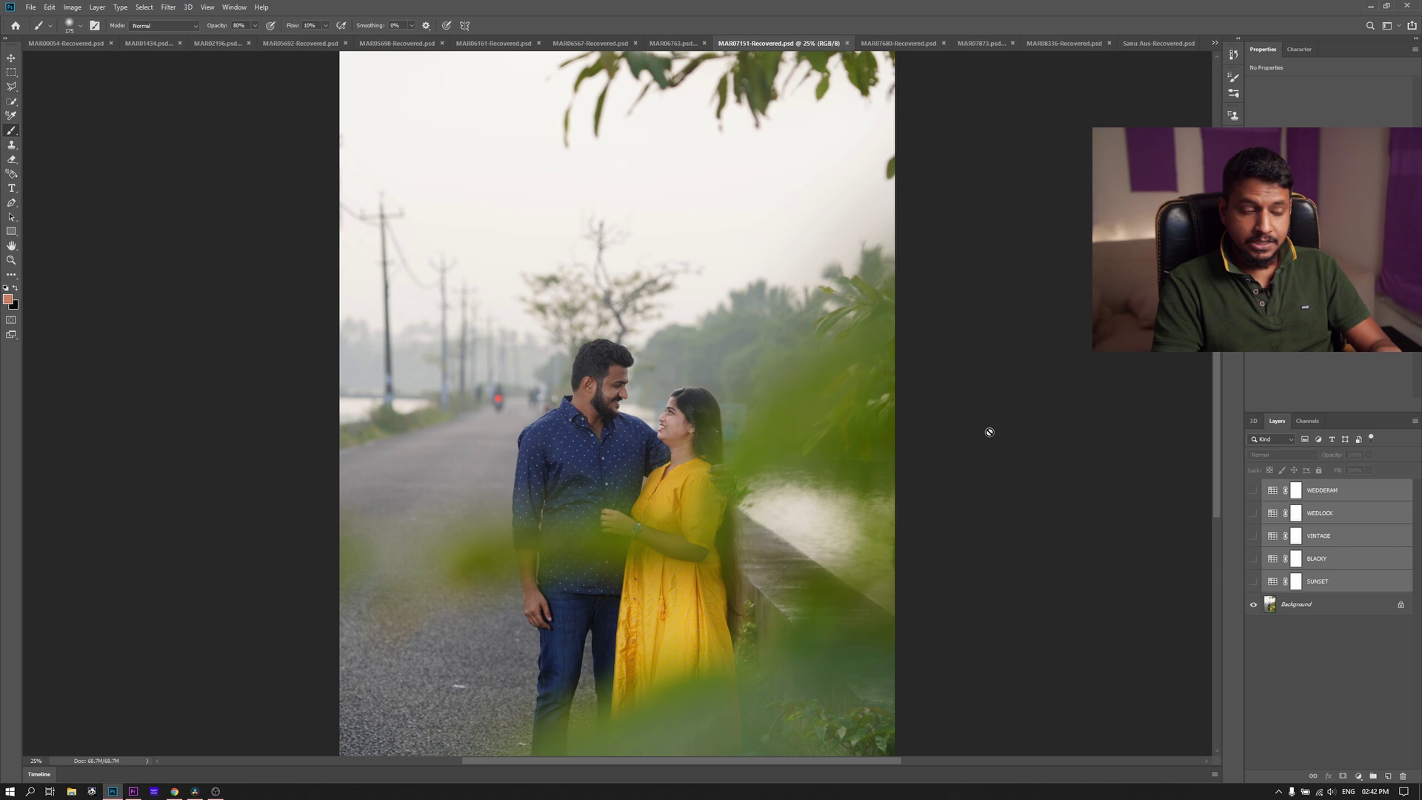
Open a graded couple photo on the studio's Facebook page and advance to the next one
{"action": "left_click", "coordinate": [174, 791]}
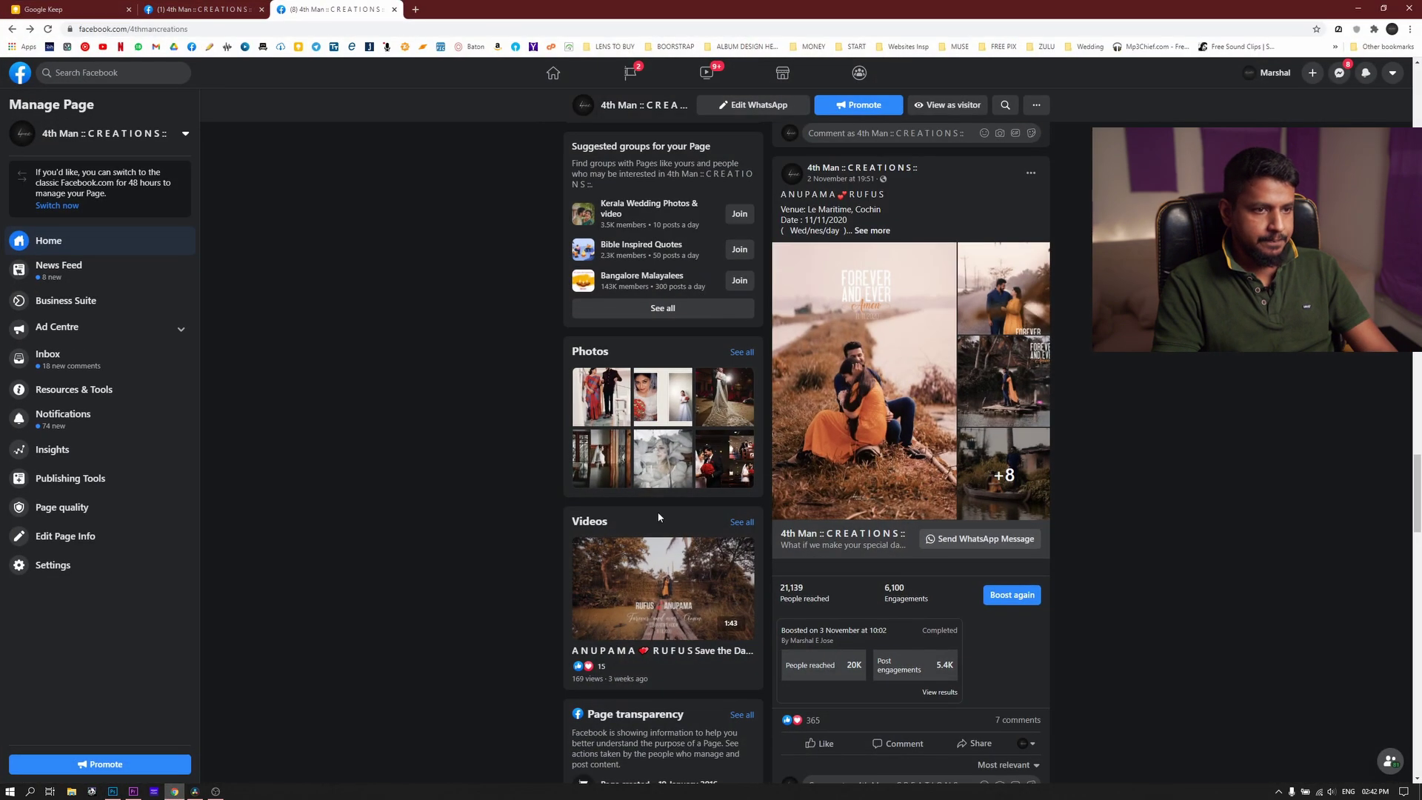
{"action": "scroll", "coordinate": [925, 357], "scroll_direction": "up", "scroll_amount": 2}
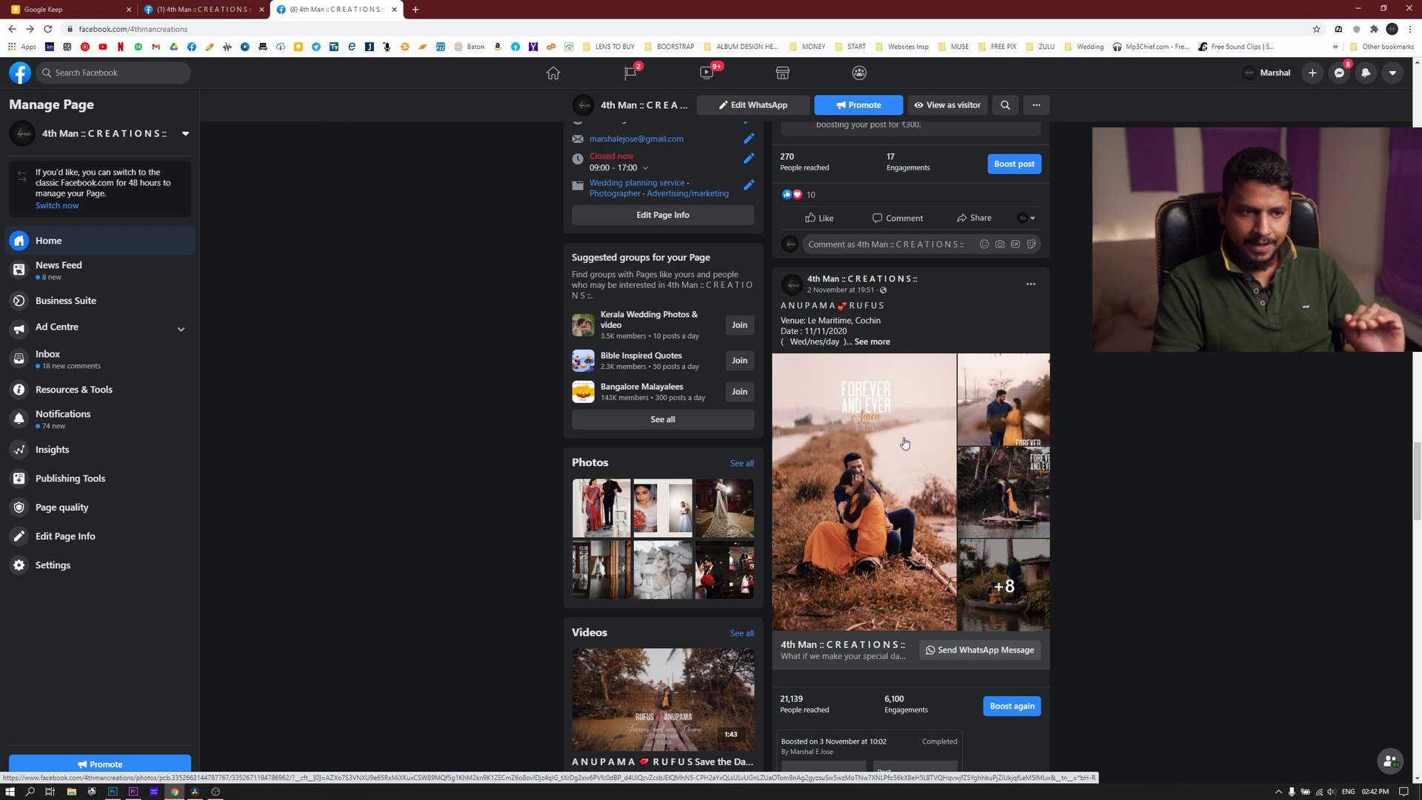
{"action": "scroll", "coordinate": [906, 439], "scroll_direction": "down", "scroll_amount": 1}
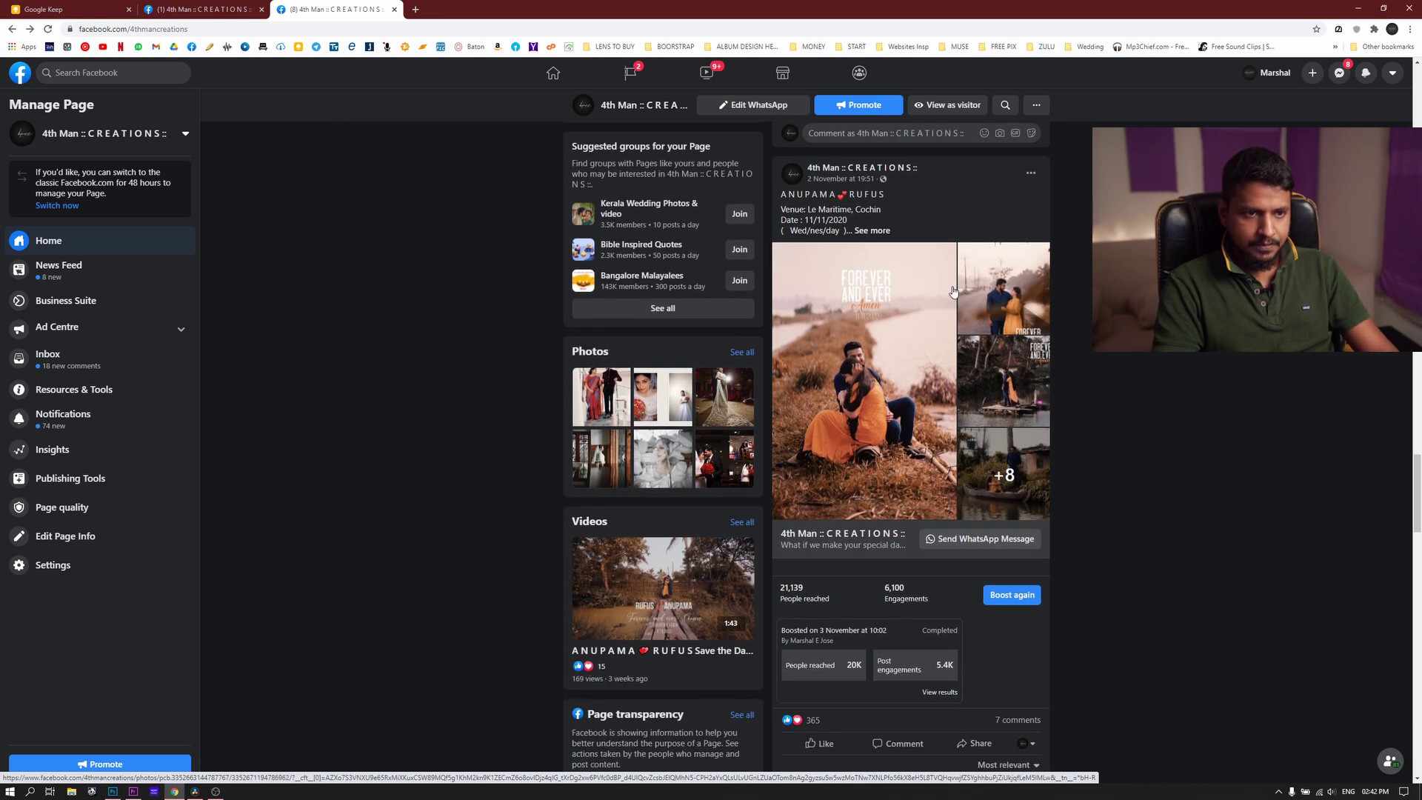
{"action": "left_click", "coordinate": [991, 283]}
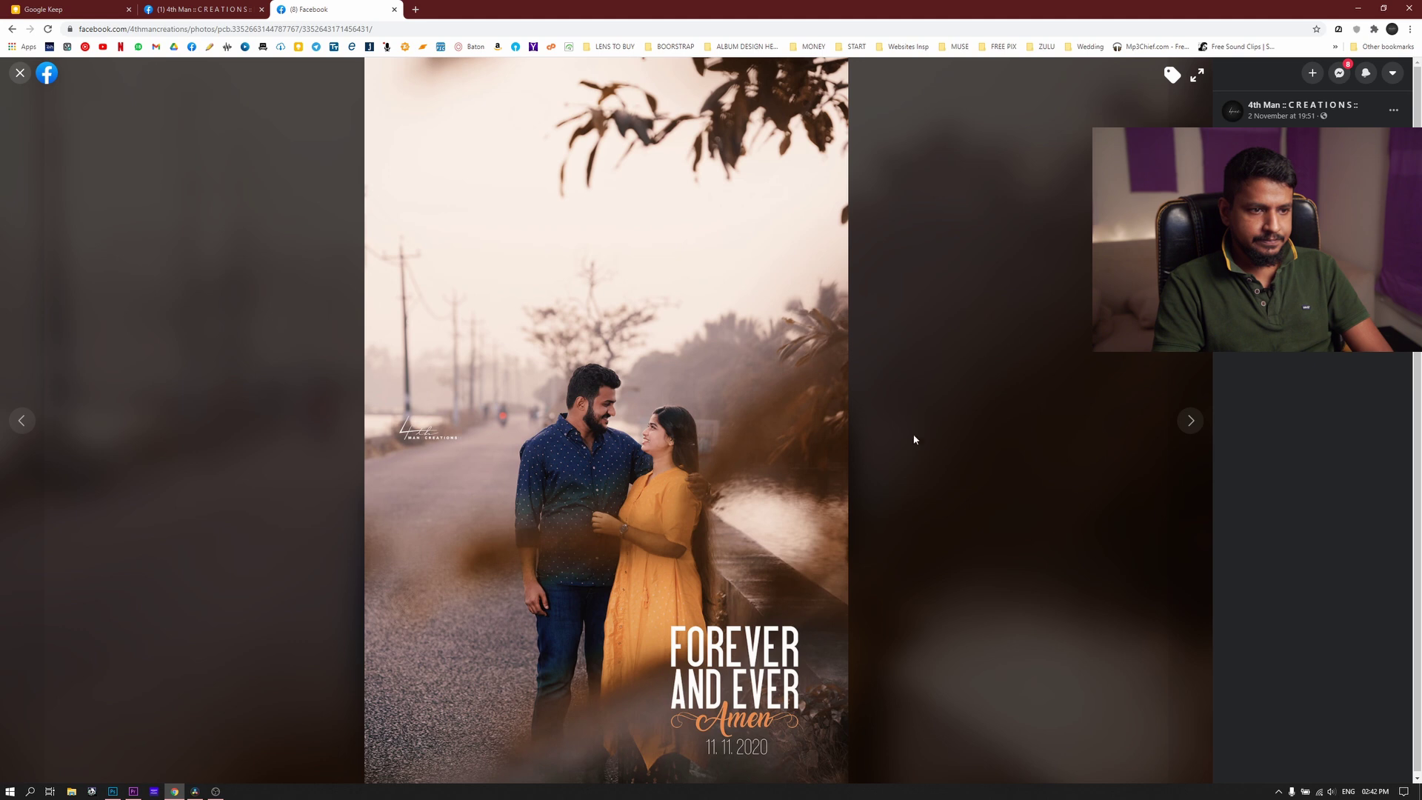
{"action": "left_click", "coordinate": [1192, 422]}
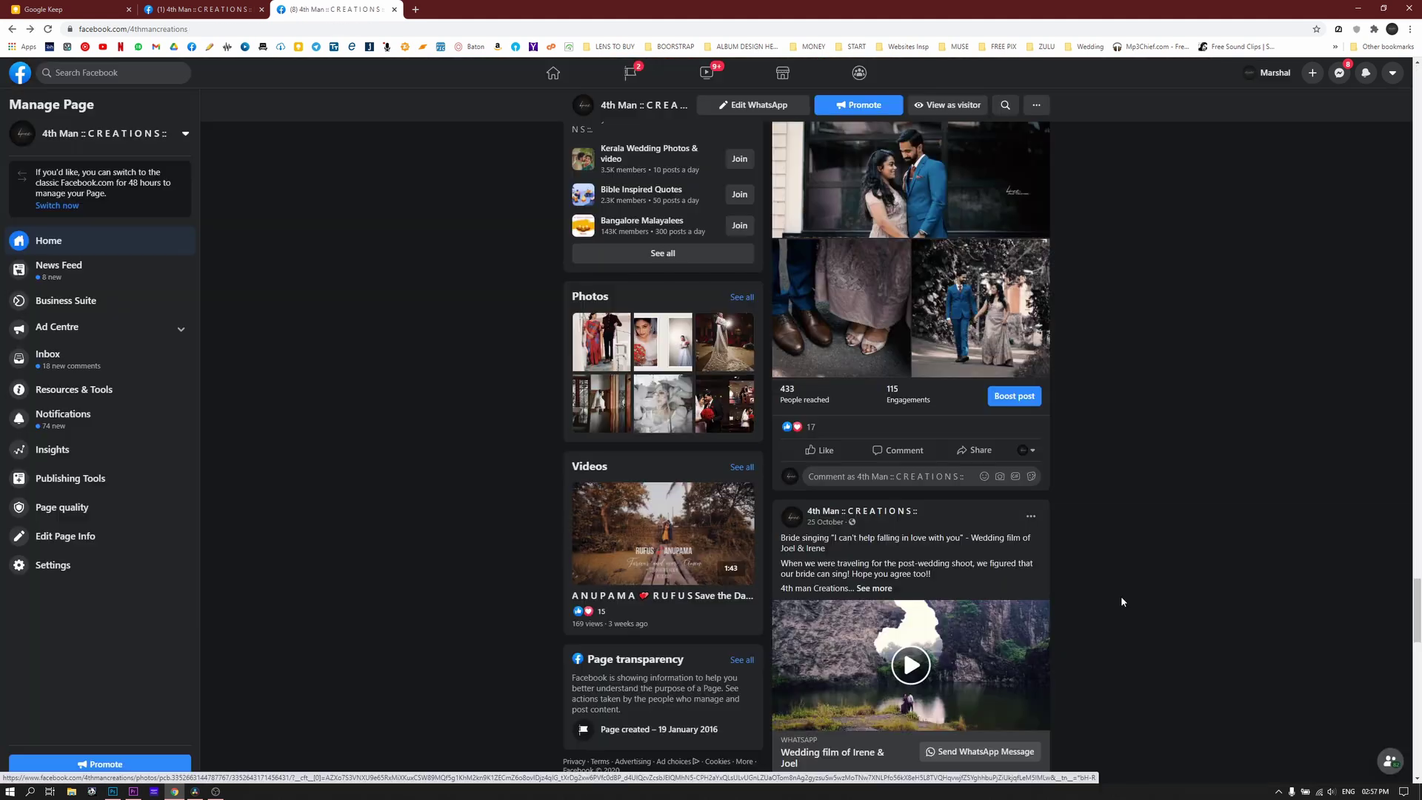
Scroll down the Facebook page feed of earlier graded wedding posts
{"action": "scroll", "coordinate": [1121, 595], "scroll_direction": "down", "scroll_amount": 1}
{"action": "scroll", "coordinate": [1121, 595], "scroll_direction": "down", "scroll_amount": 5}
{"action": "scroll", "coordinate": [1121, 595], "scroll_direction": "down", "scroll_amount": 4}
{"action": "scroll", "coordinate": [1121, 596], "scroll_direction": "down", "scroll_amount": 5}
{"action": "scroll", "coordinate": [1121, 597], "scroll_direction": "down", "scroll_amount": 5}
{"action": "scroll", "coordinate": [1121, 597], "scroll_direction": "down", "scroll_amount": 1}
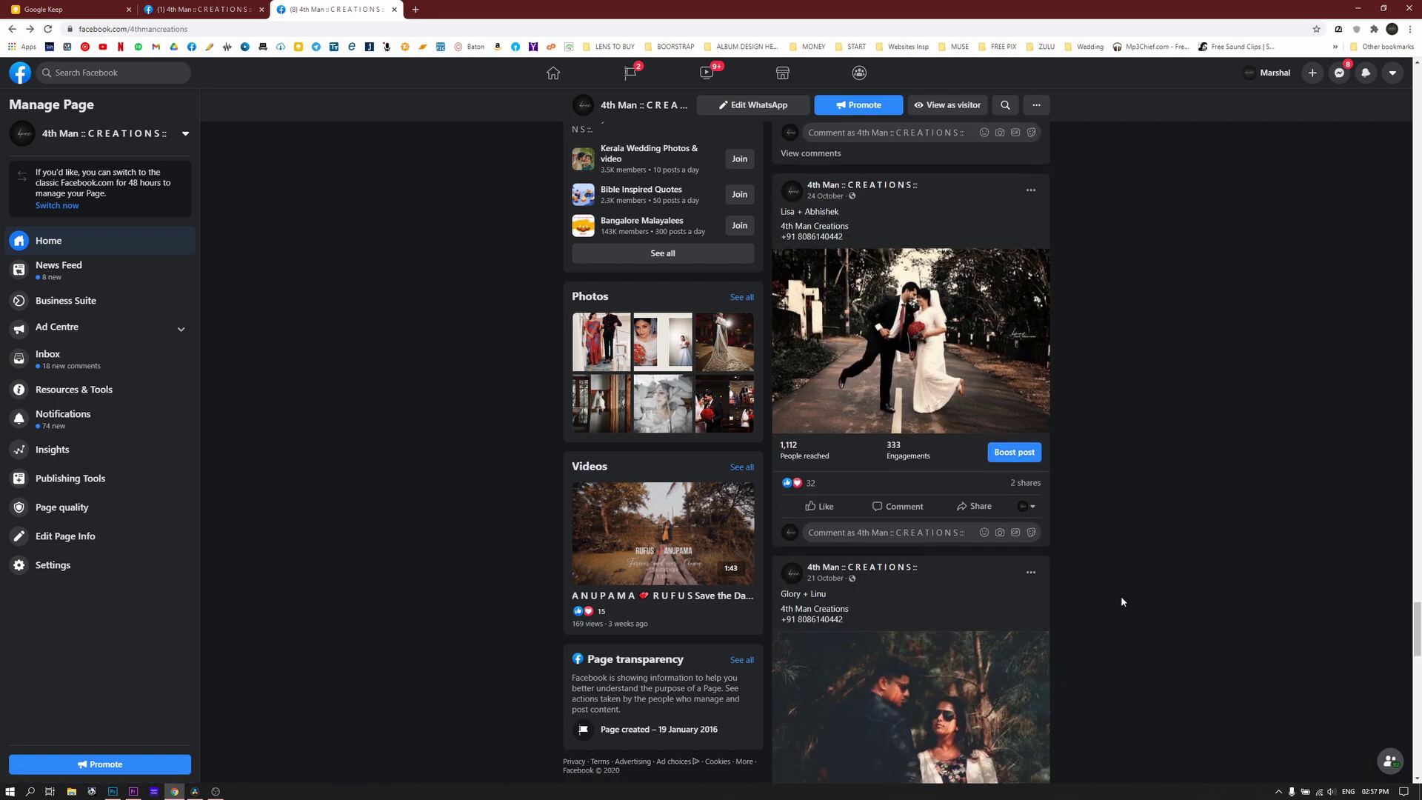
{"action": "scroll", "coordinate": [1121, 597], "scroll_direction": "down", "scroll_amount": 5}
{"action": "scroll", "coordinate": [1121, 595], "scroll_direction": "down", "scroll_amount": 5}
{"action": "scroll", "coordinate": [1121, 596], "scroll_direction": "down", "scroll_amount": 2}
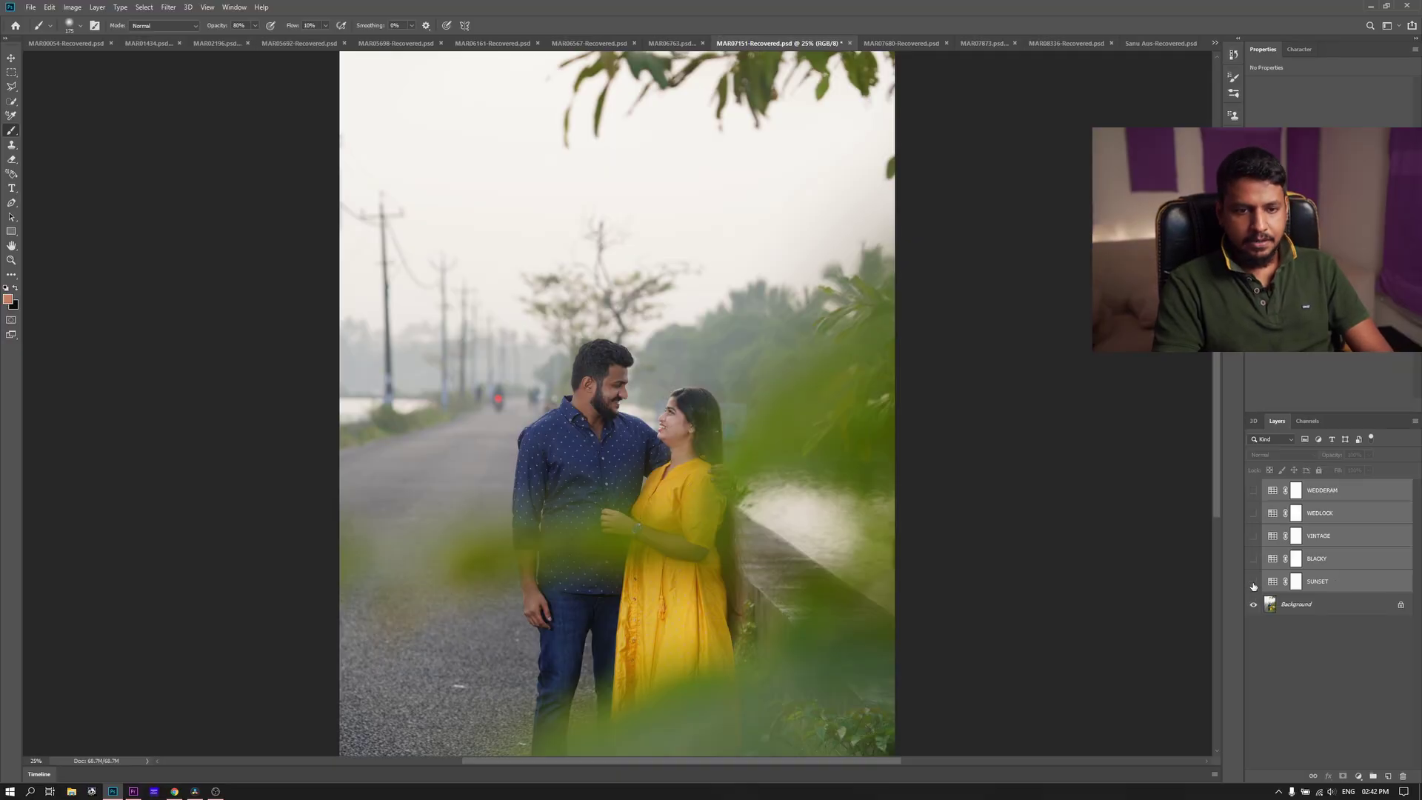
Compare the photo with and without the SUNSET look, leaving SUNSET visible
{"action": "left_click", "coordinate": [1253, 582]}
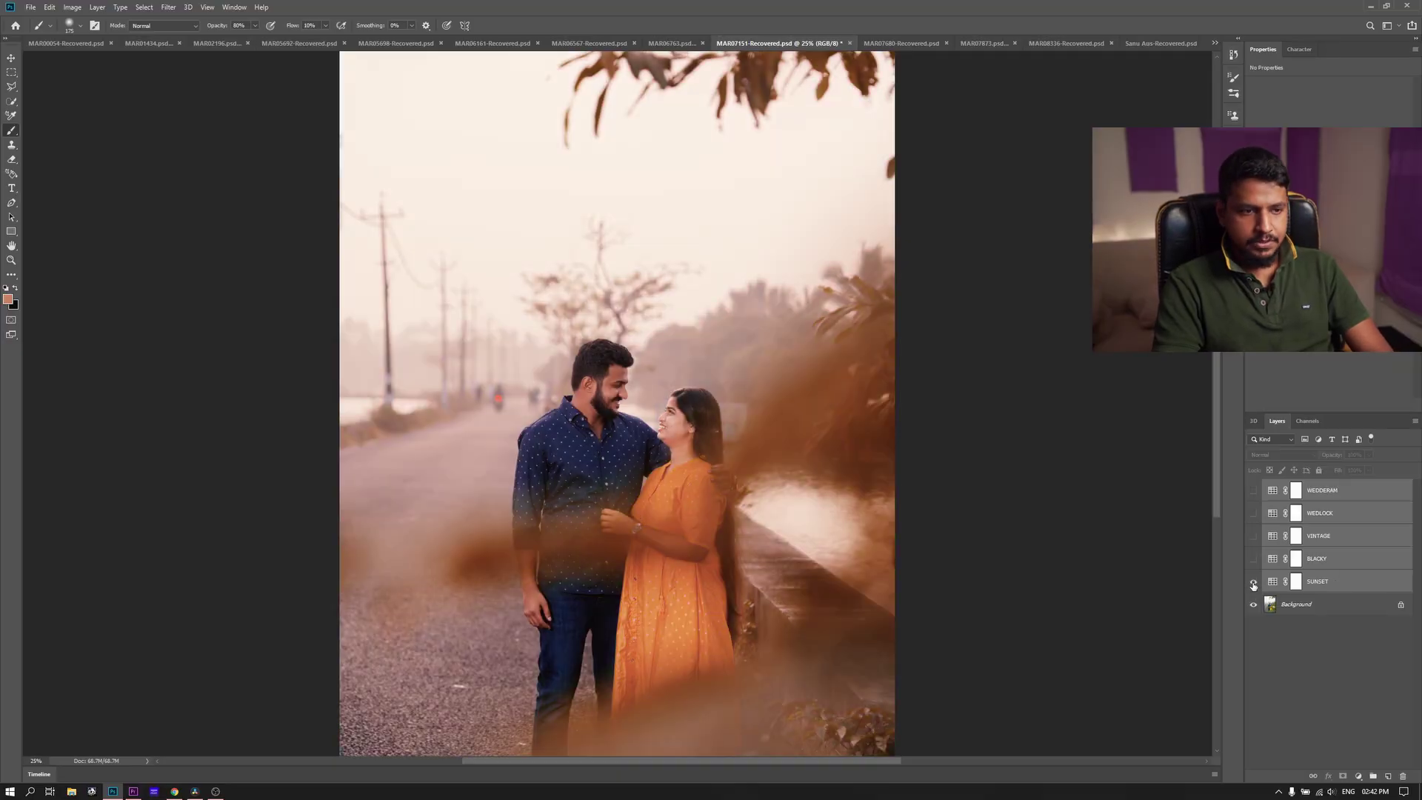
{"action": "left_click", "coordinate": [1253, 581]}
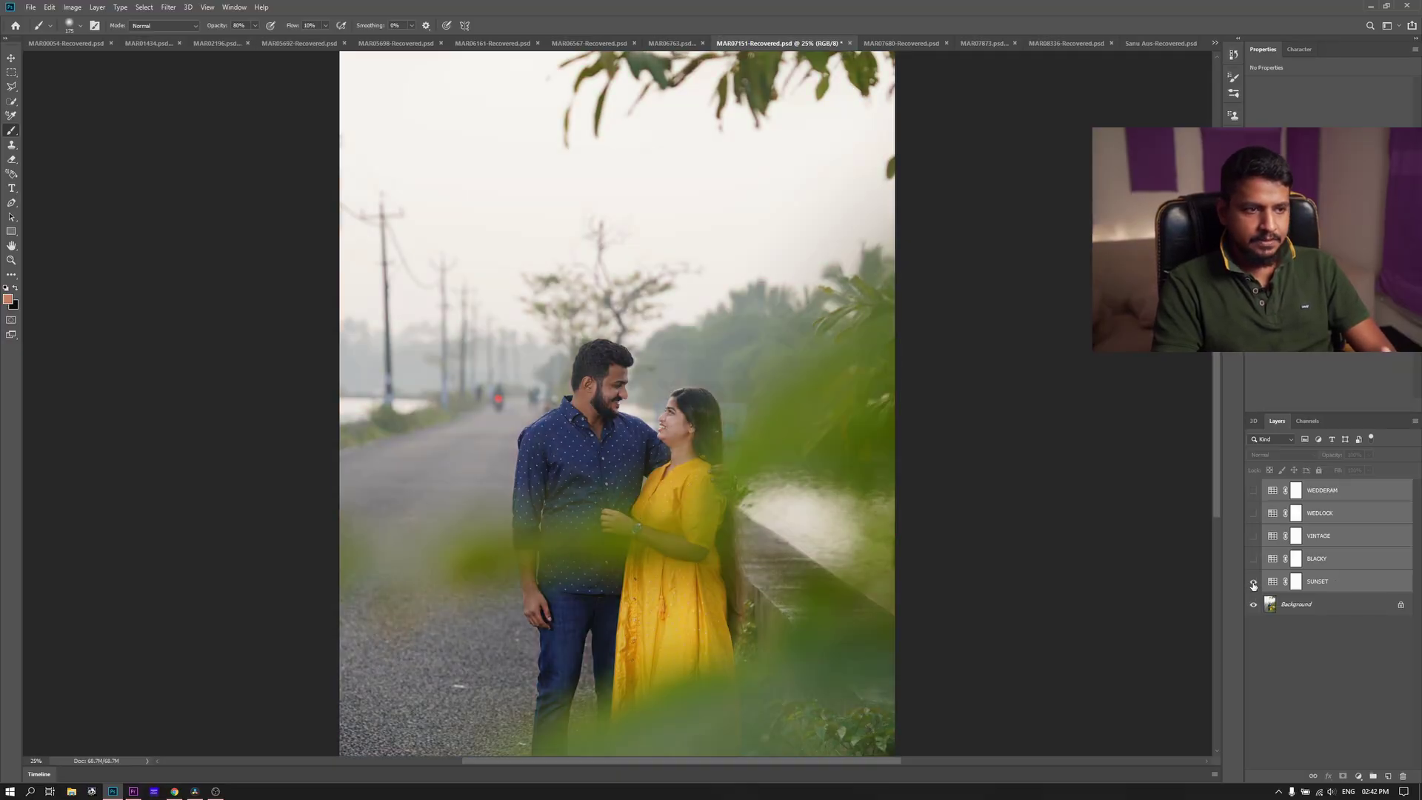
{"action": "left_click", "coordinate": [1253, 581]}
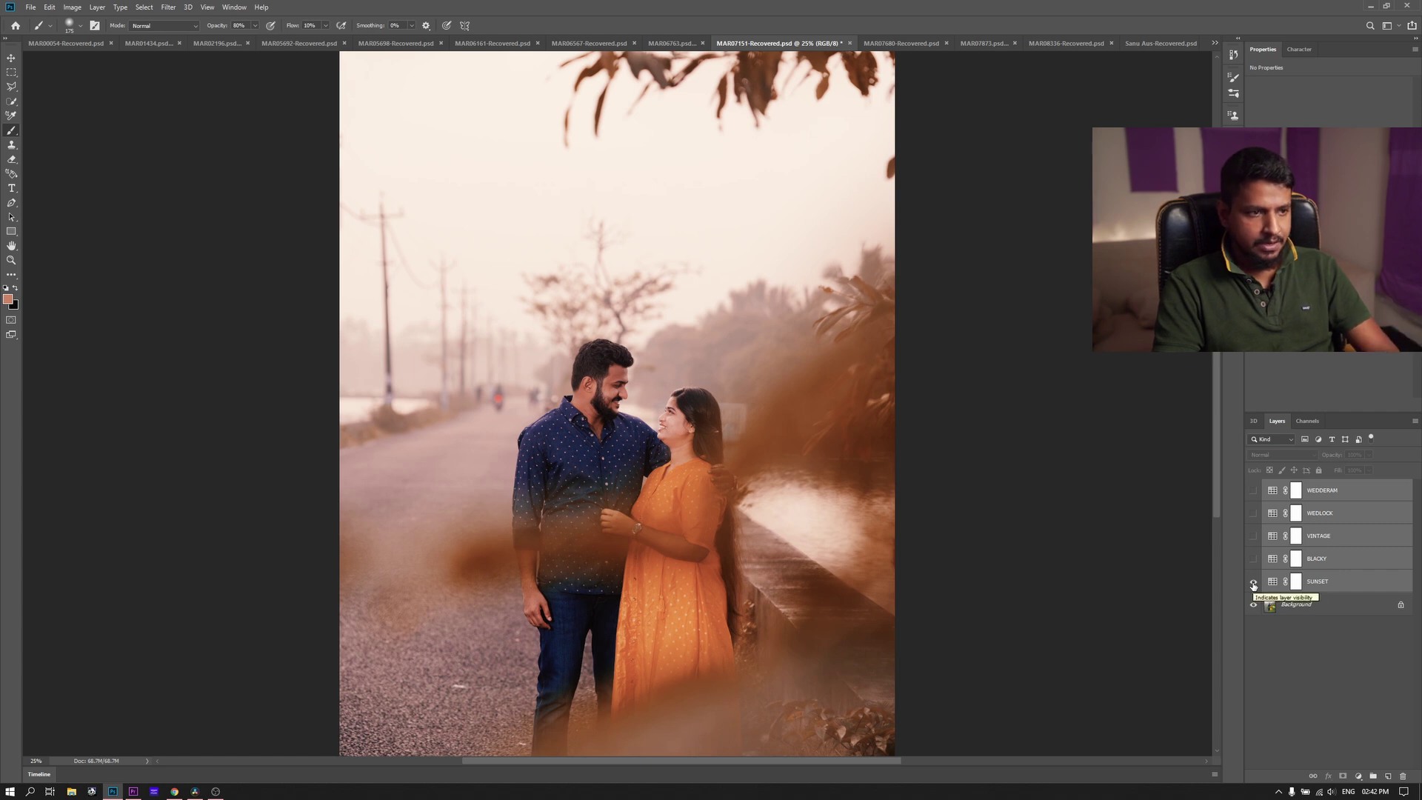
{"action": "left_click", "coordinate": [1253, 582]}
{"action": "left_click", "coordinate": [1253, 582]}
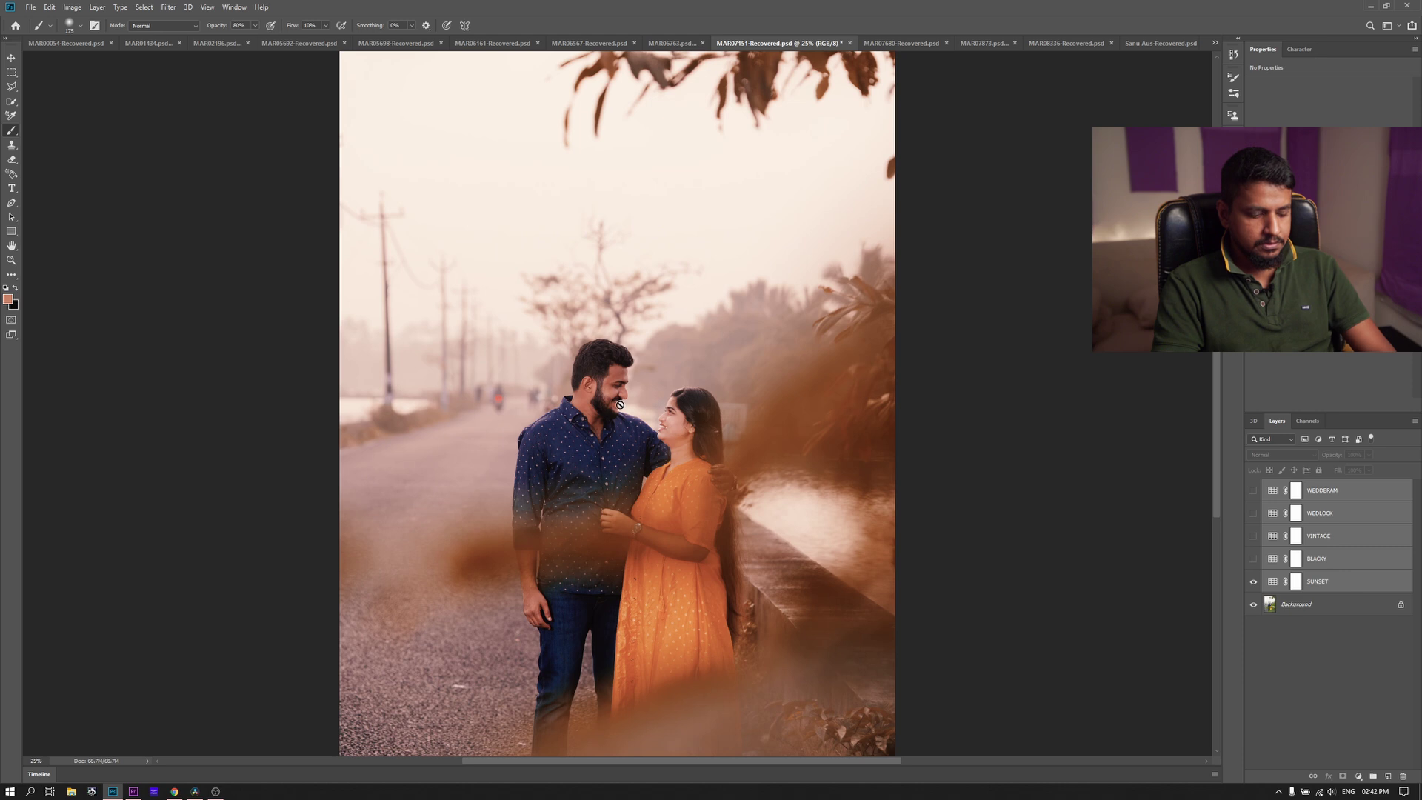
Zoom to 100% on the couple and select the Background layer
{"action": "key", "text": "ctrl+plus"}
{"action": "key", "text": "ctrl+plus"}
{"action": "key", "text": "ctrl+plus"}
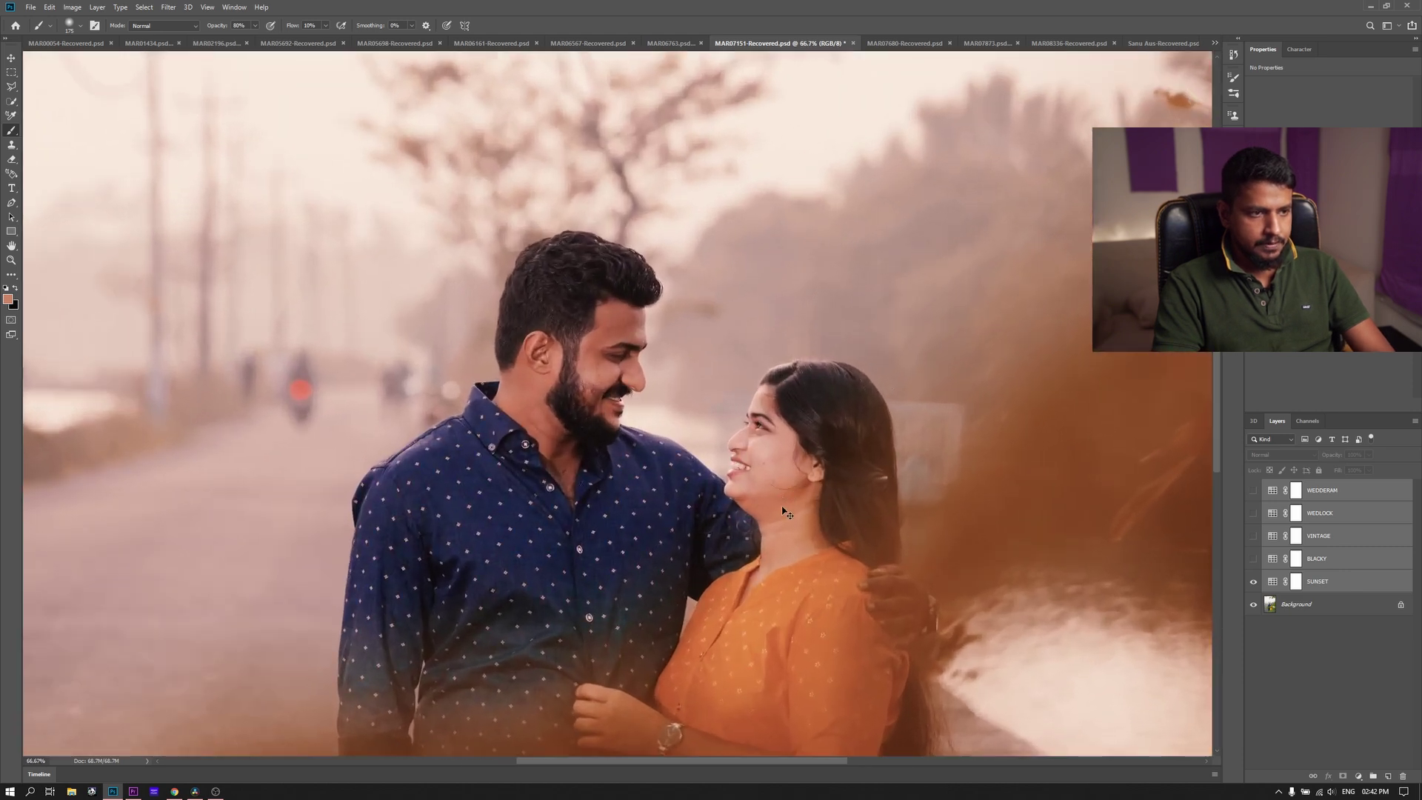
{"action": "key", "text": "ctrl+plus"}
{"action": "left_click", "coordinate": [1297, 604]}
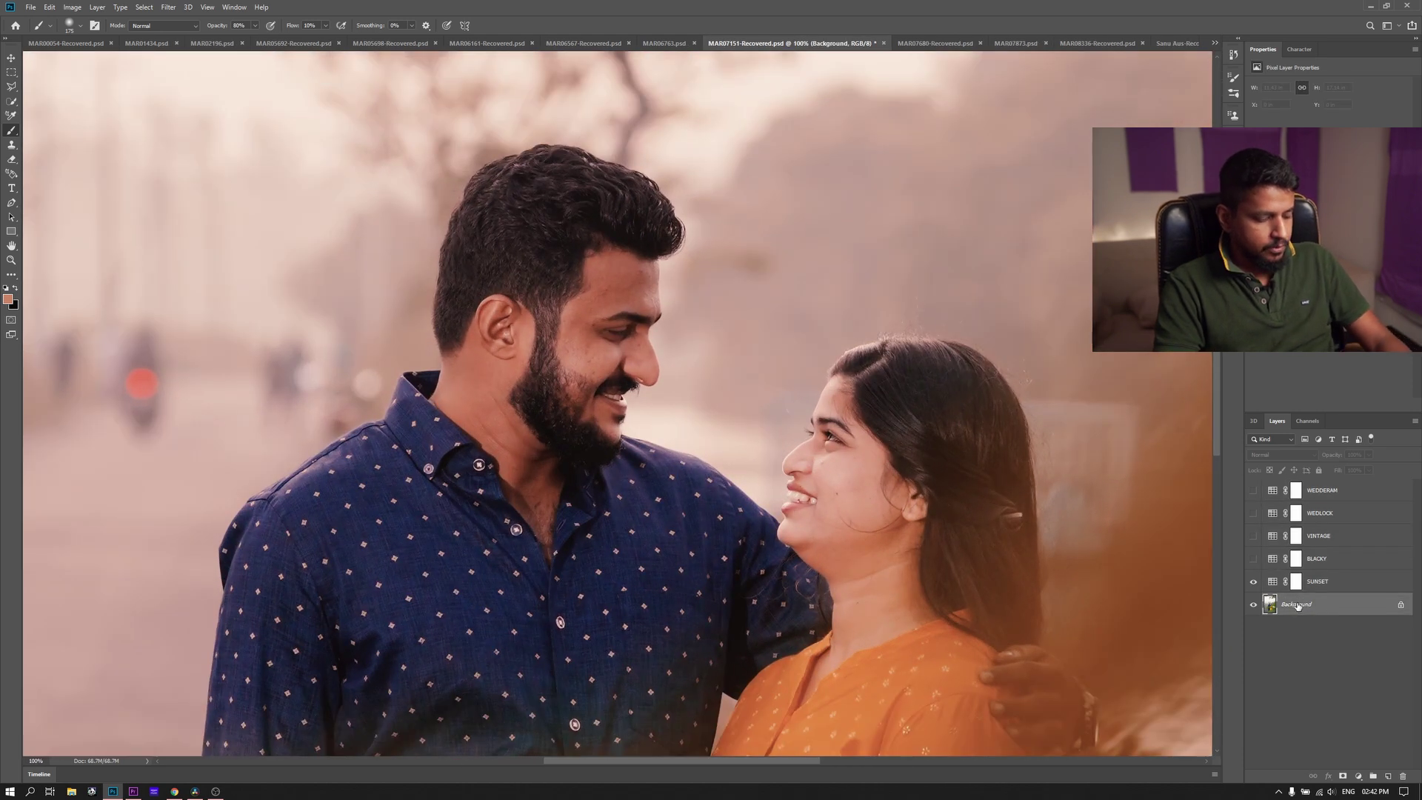
Paint a Camera Raw Adjustment Brush exposure lift over the man's cheek, temple, jaw and neck
{"action": "key", "text": "ctrl+shift+a"}
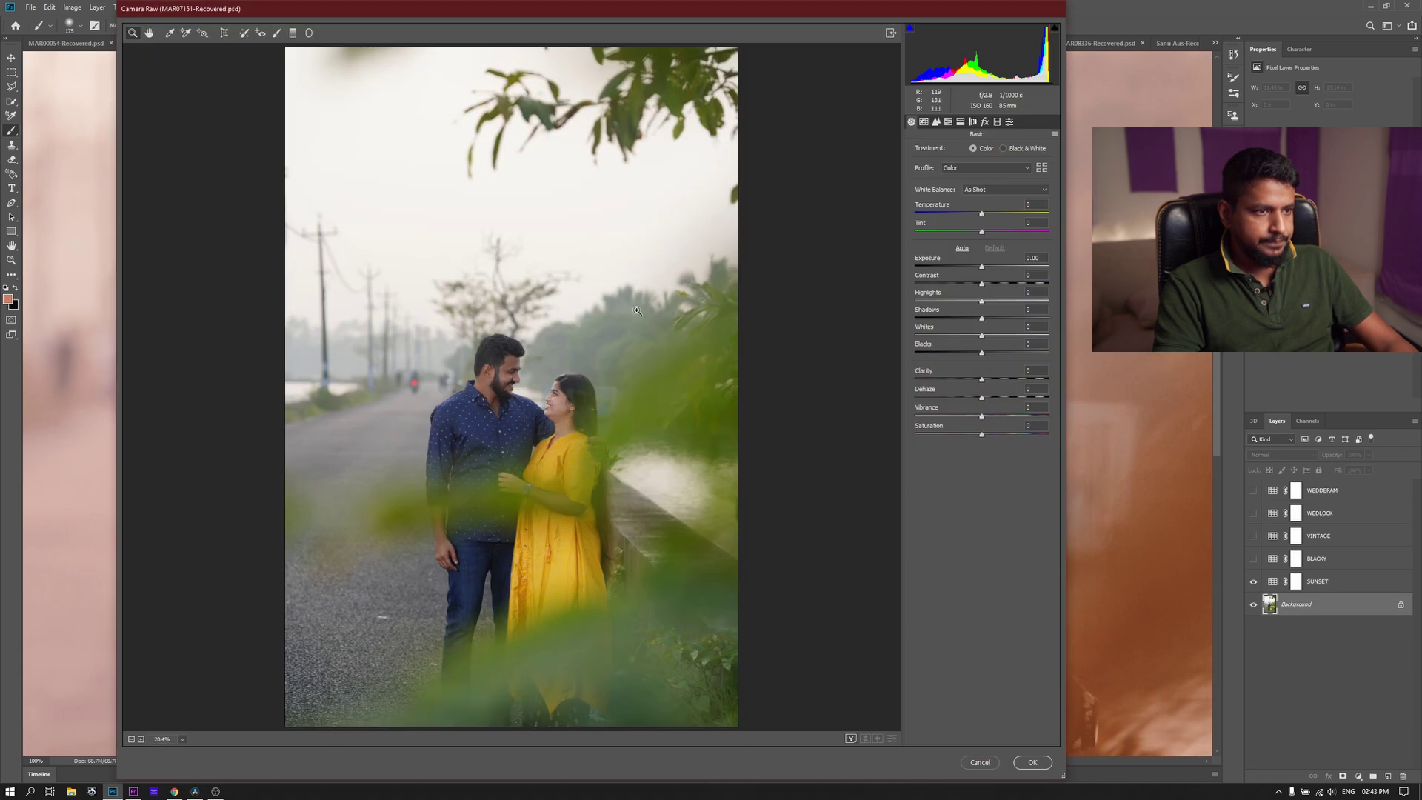
{"action": "left_click_drag", "start_coordinate": [511, 381], "coordinate": [533, 211]}
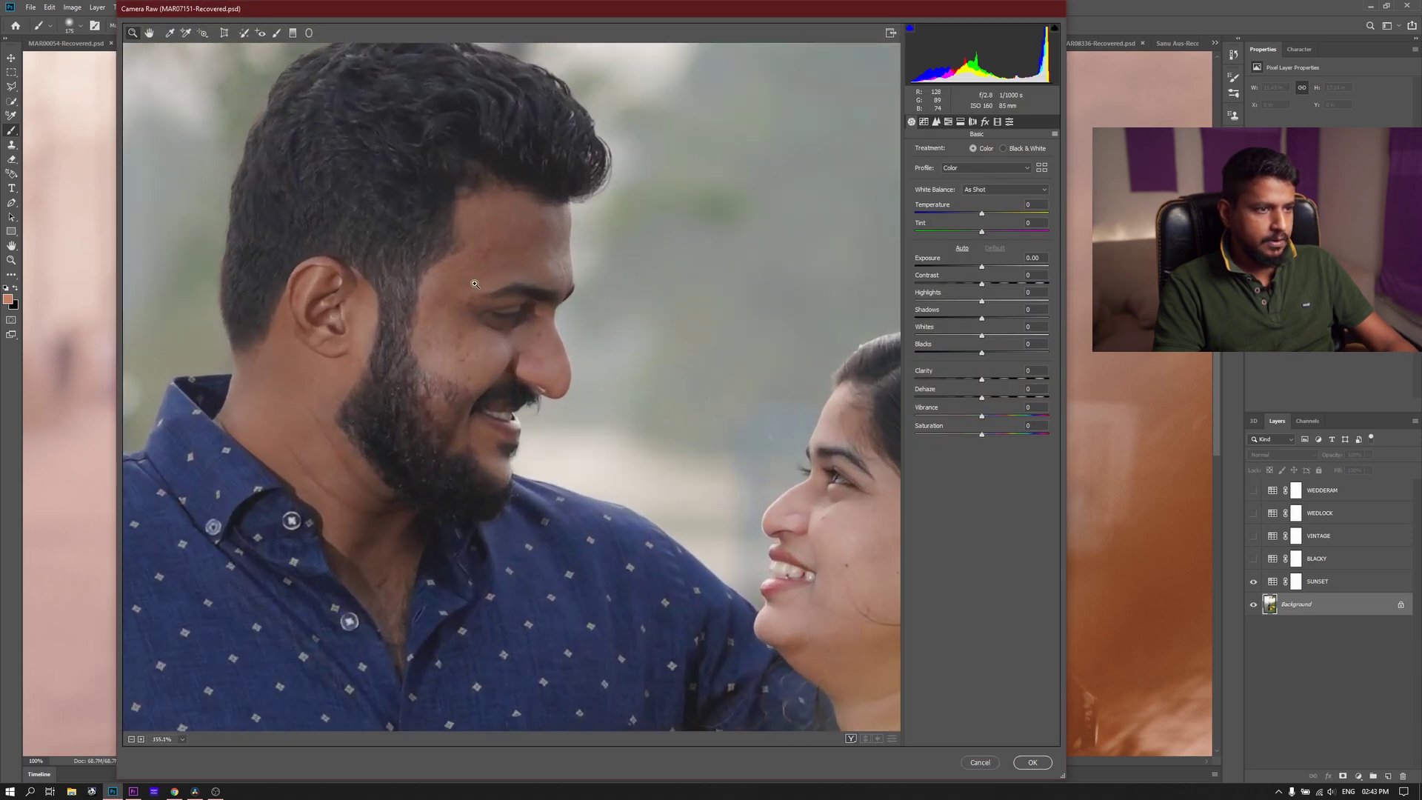
{"action": "left_click", "coordinate": [277, 33]}
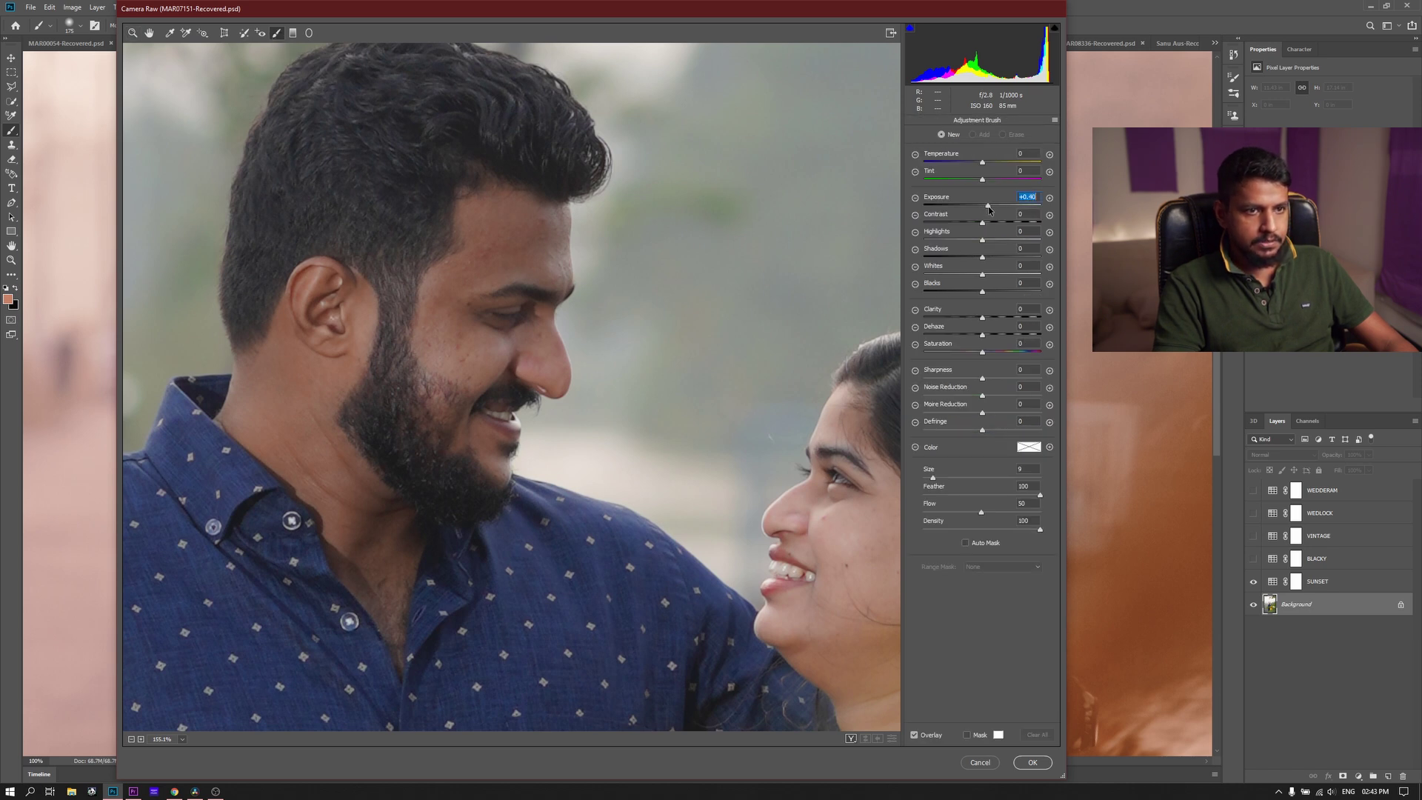
{"action": "mouse_move", "coordinate": [508, 368]}
{"action": "left_mouse_down"}
{"action": "mouse_move", "coordinate": [432, 280]}
{"action": "mouse_move", "coordinate": [509, 267]}
{"action": "mouse_move", "coordinate": [455, 308]}
{"action": "left_mouse_up"}
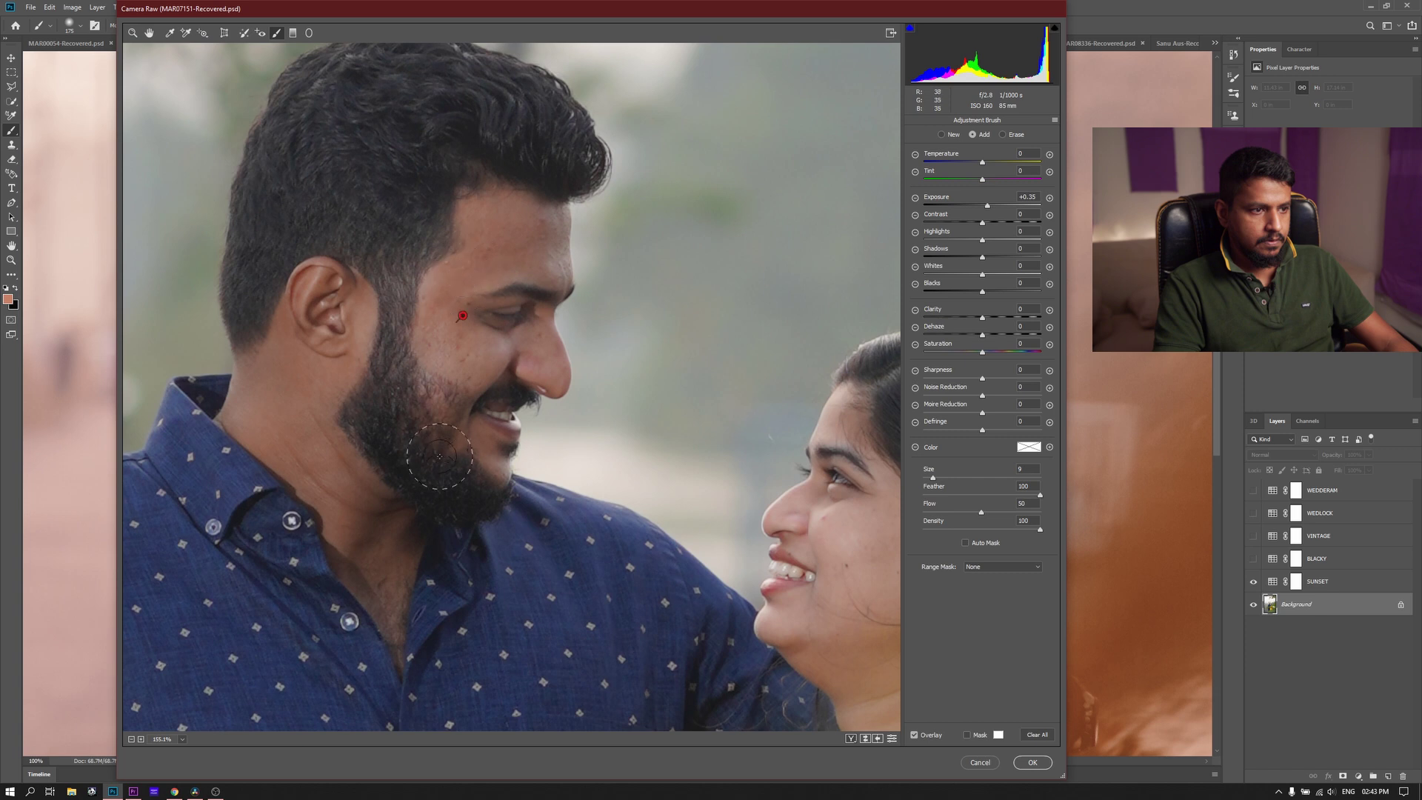
{"action": "left_click_drag", "start_coordinate": [326, 364], "coordinate": [300, 370]}
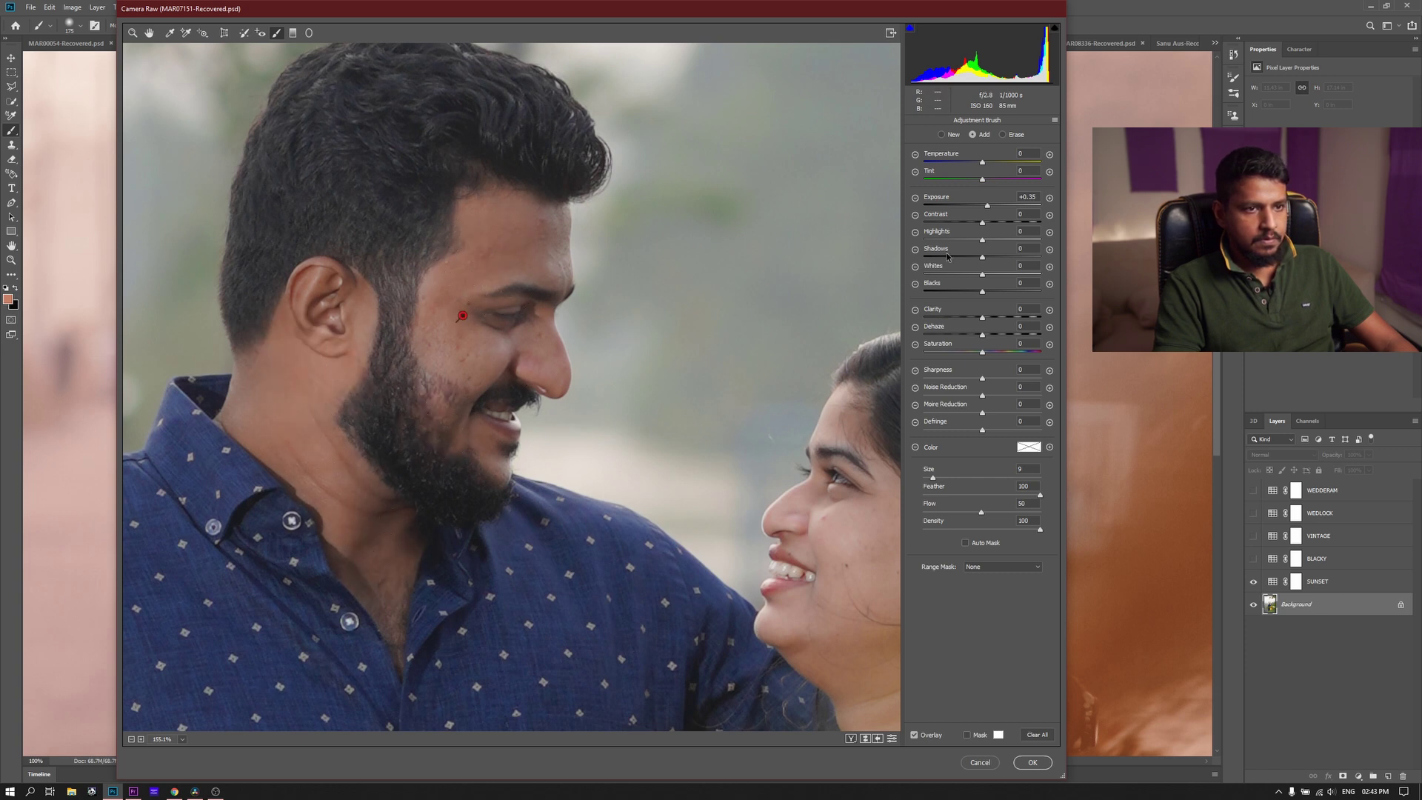
{"action": "left_click", "coordinate": [1032, 762]}
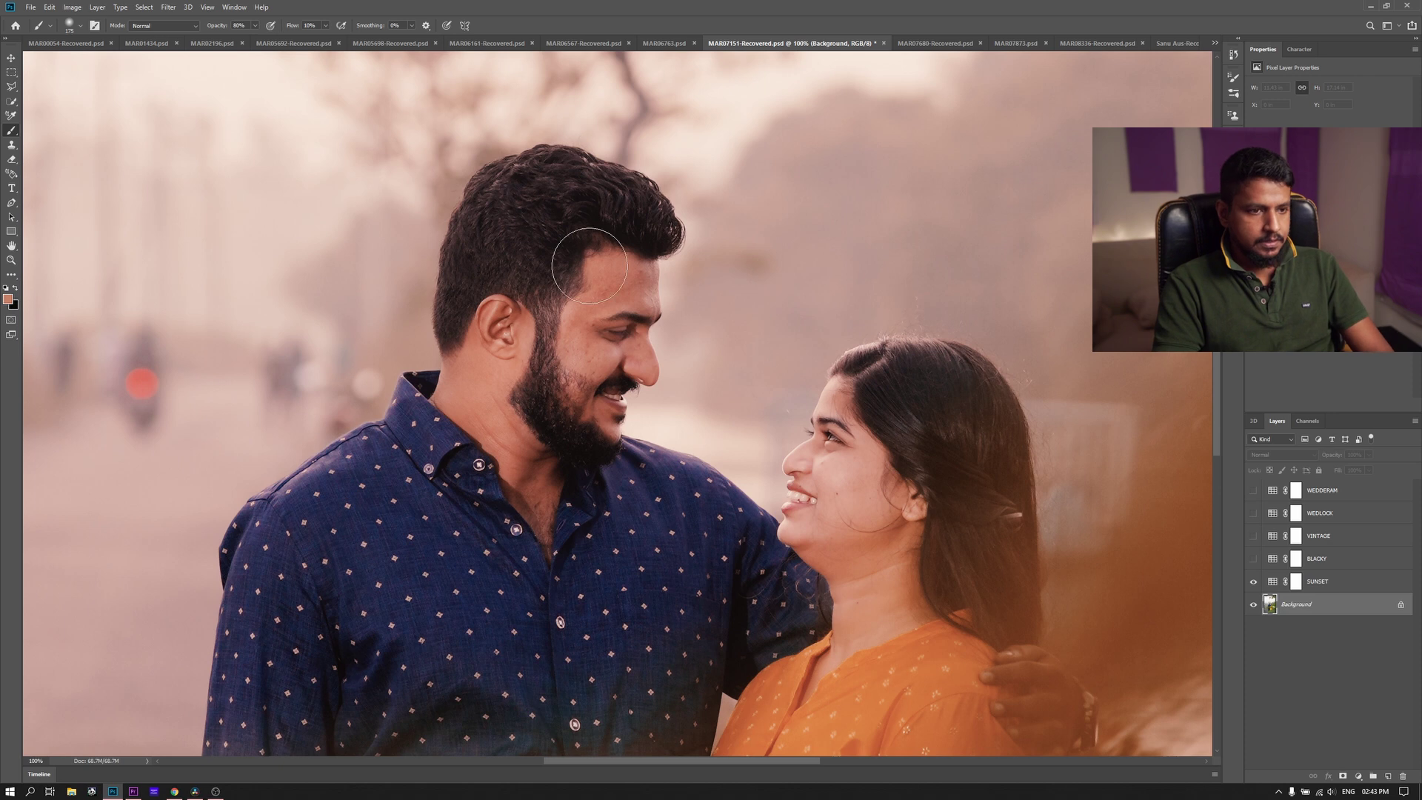
Swap SUNSET for BLACKY on MAR07151 and compare BLACKY off and on up close
{"action": "key", "text": "ctrl+0"}
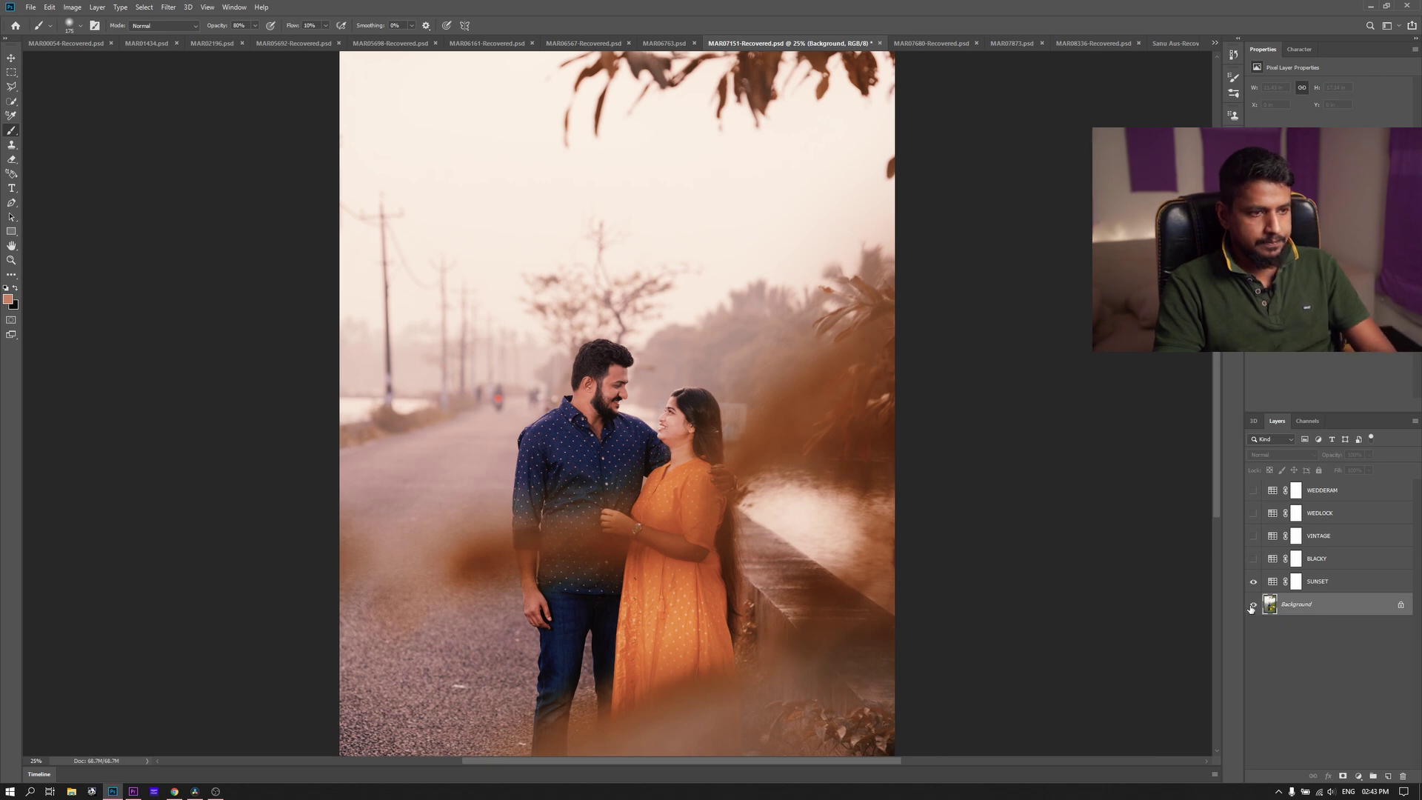
{"action": "key", "text": "ctrl+plus"}
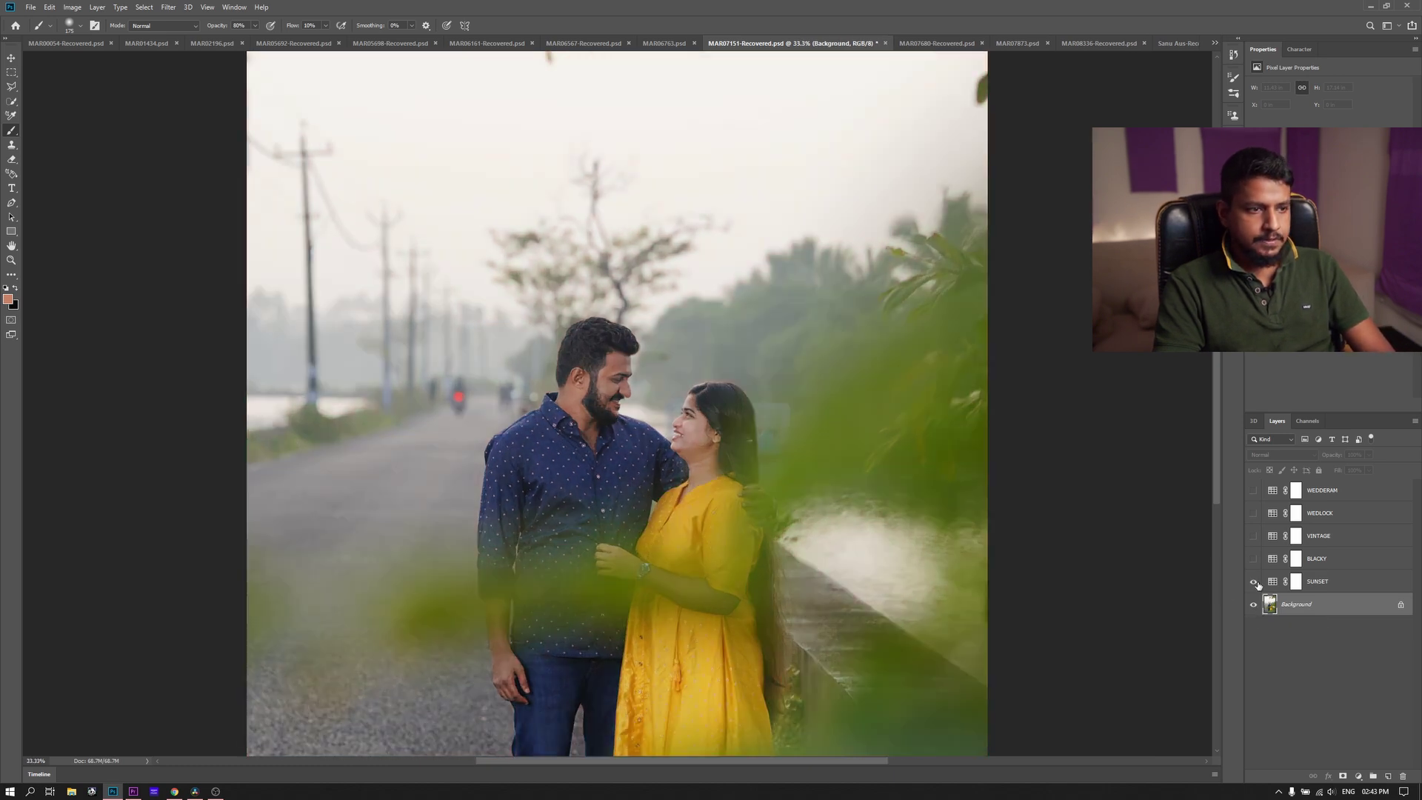
{"action": "left_click", "coordinate": [1253, 582]}
{"action": "left_click", "coordinate": [1252, 559]}
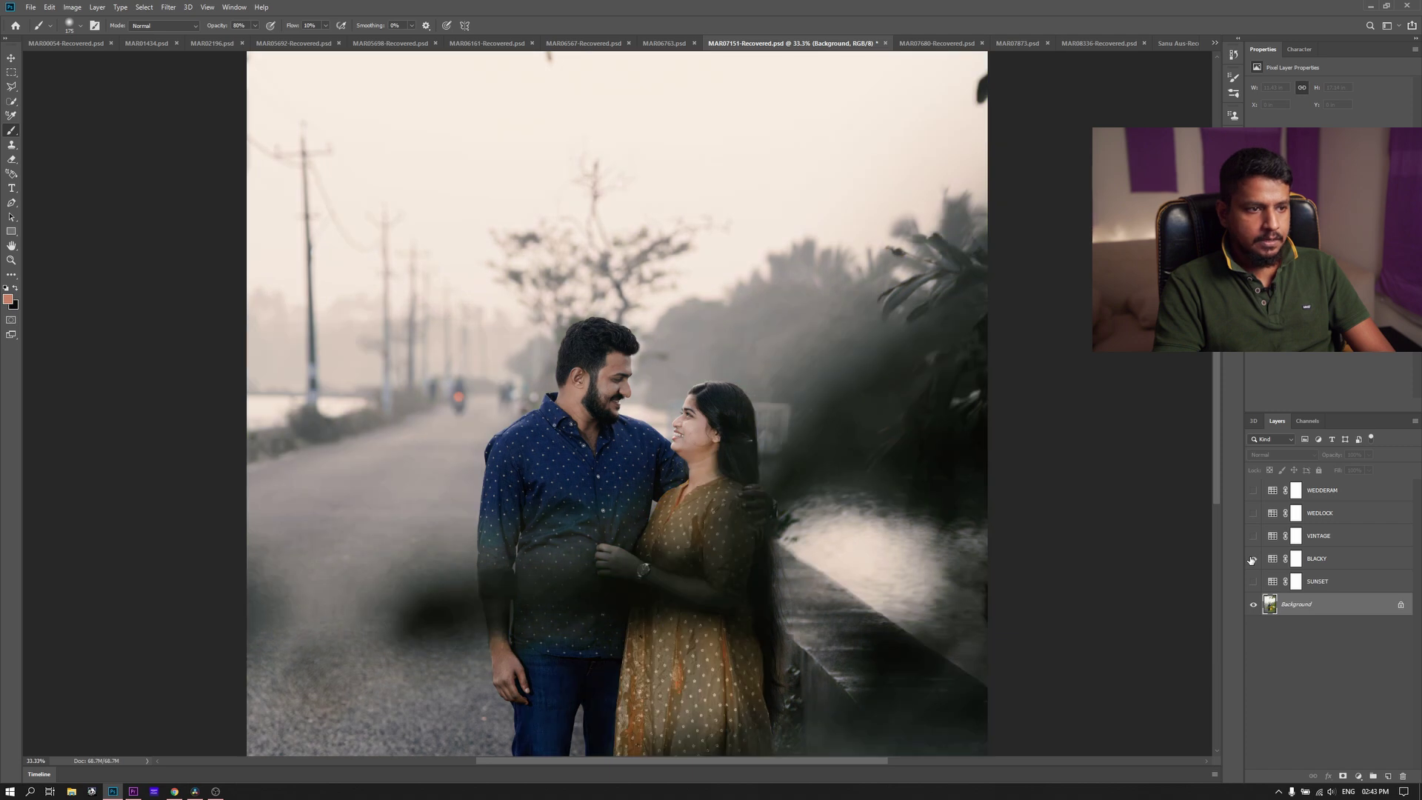
{"action": "scroll", "coordinate": [604, 433], "scroll_direction": "up", "scroll_amount": 3}
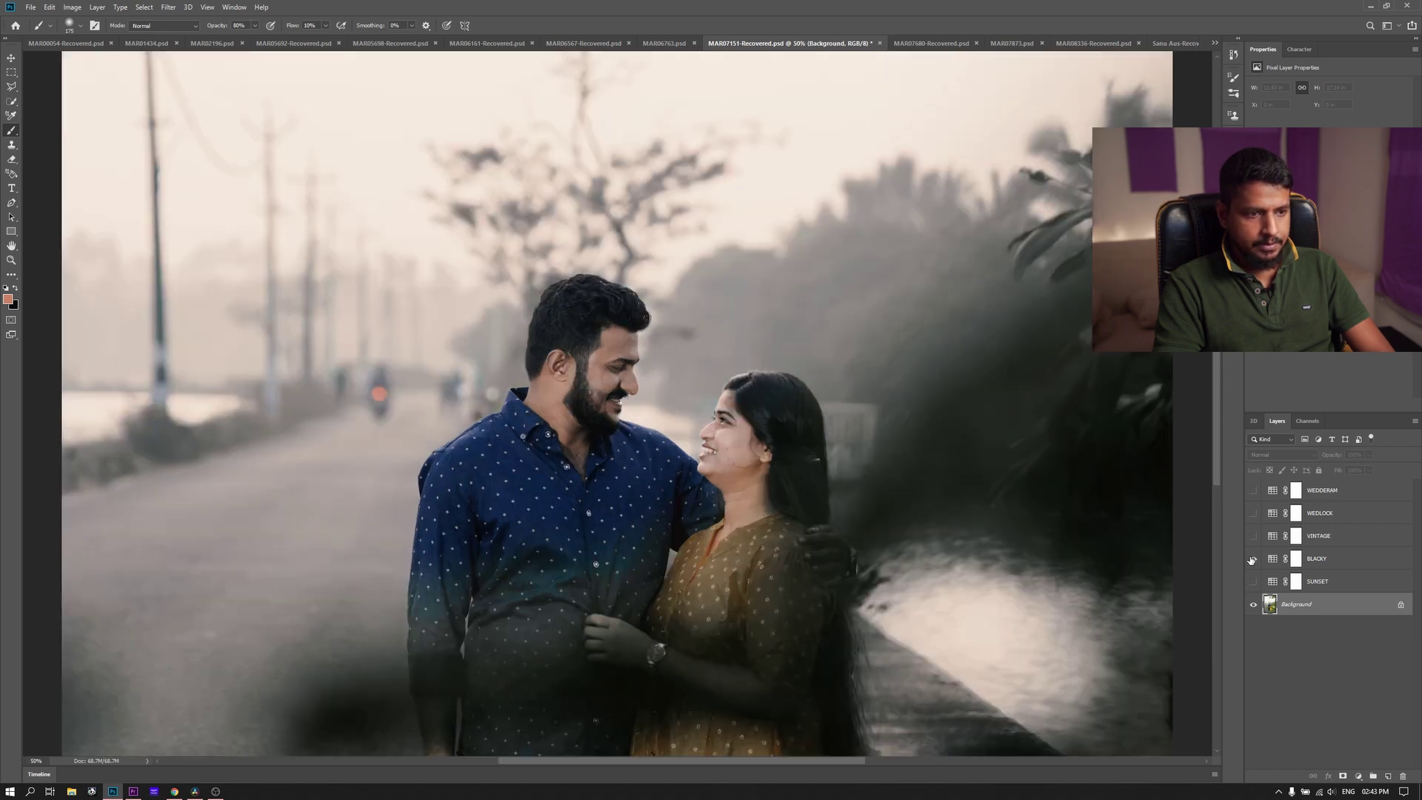
{"action": "mouse_move", "coordinate": [962, 525]}
{"action": "left_mouse_down"}
{"action": "mouse_move", "coordinate": [849, 344]}
{"action": "mouse_move", "coordinate": [978, 459]}
{"action": "mouse_move", "coordinate": [766, 462]}
{"action": "left_mouse_up"}
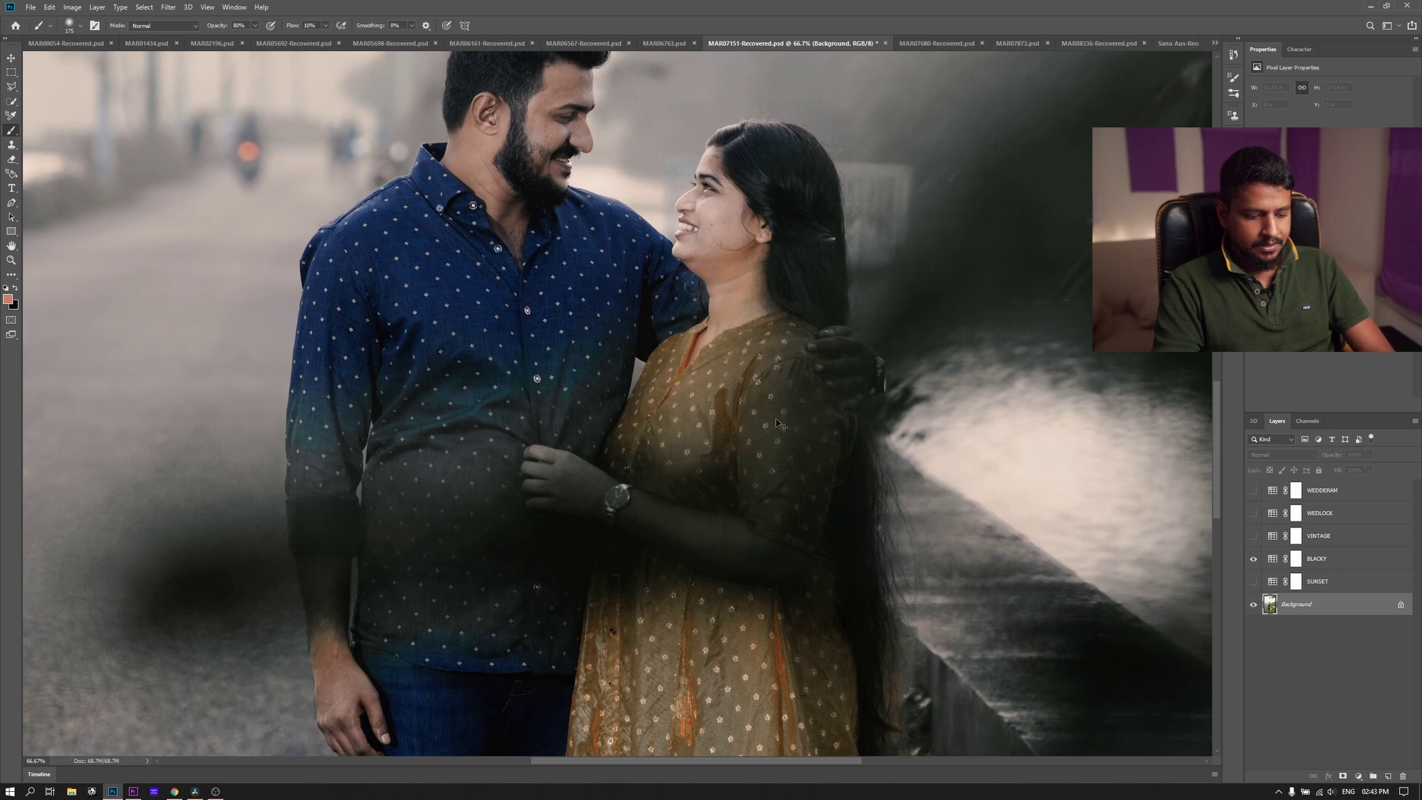
{"action": "left_click", "coordinate": [1252, 558]}
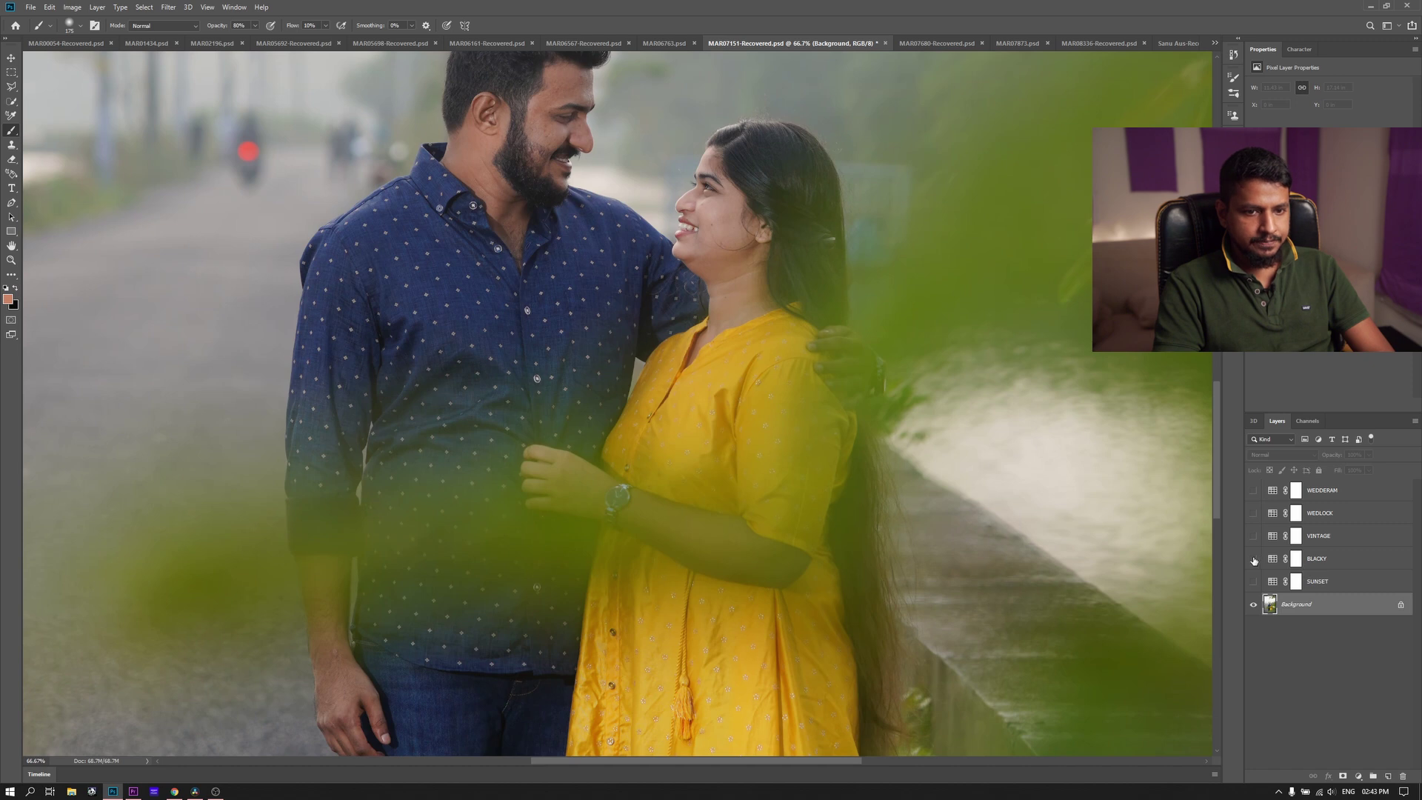
{"action": "left_click", "coordinate": [1252, 559]}
{"action": "scroll", "coordinate": [595, 422], "scroll_direction": "down", "scroll_amount": 5}
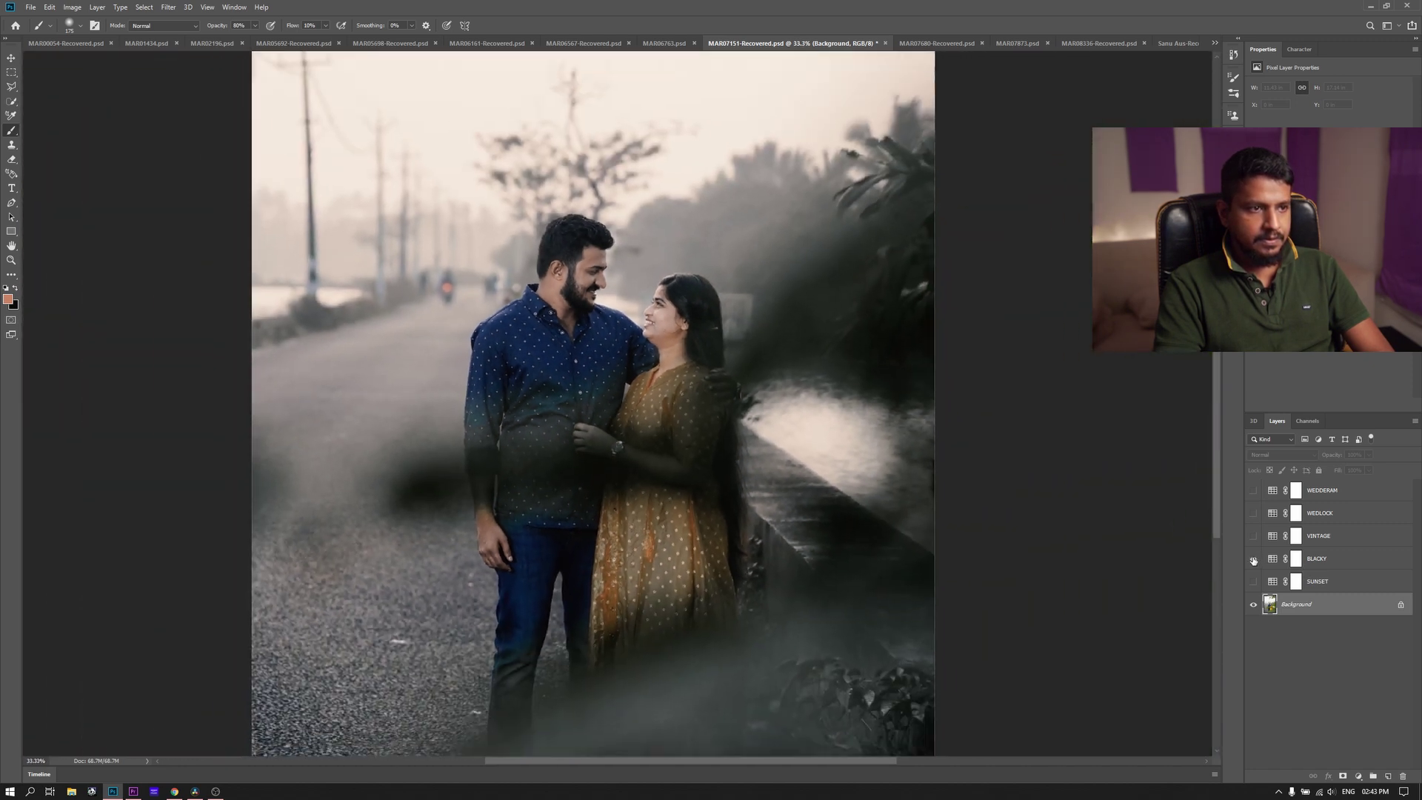
{"action": "scroll", "coordinate": [595, 422], "scroll_direction": "up", "scroll_amount": 2}
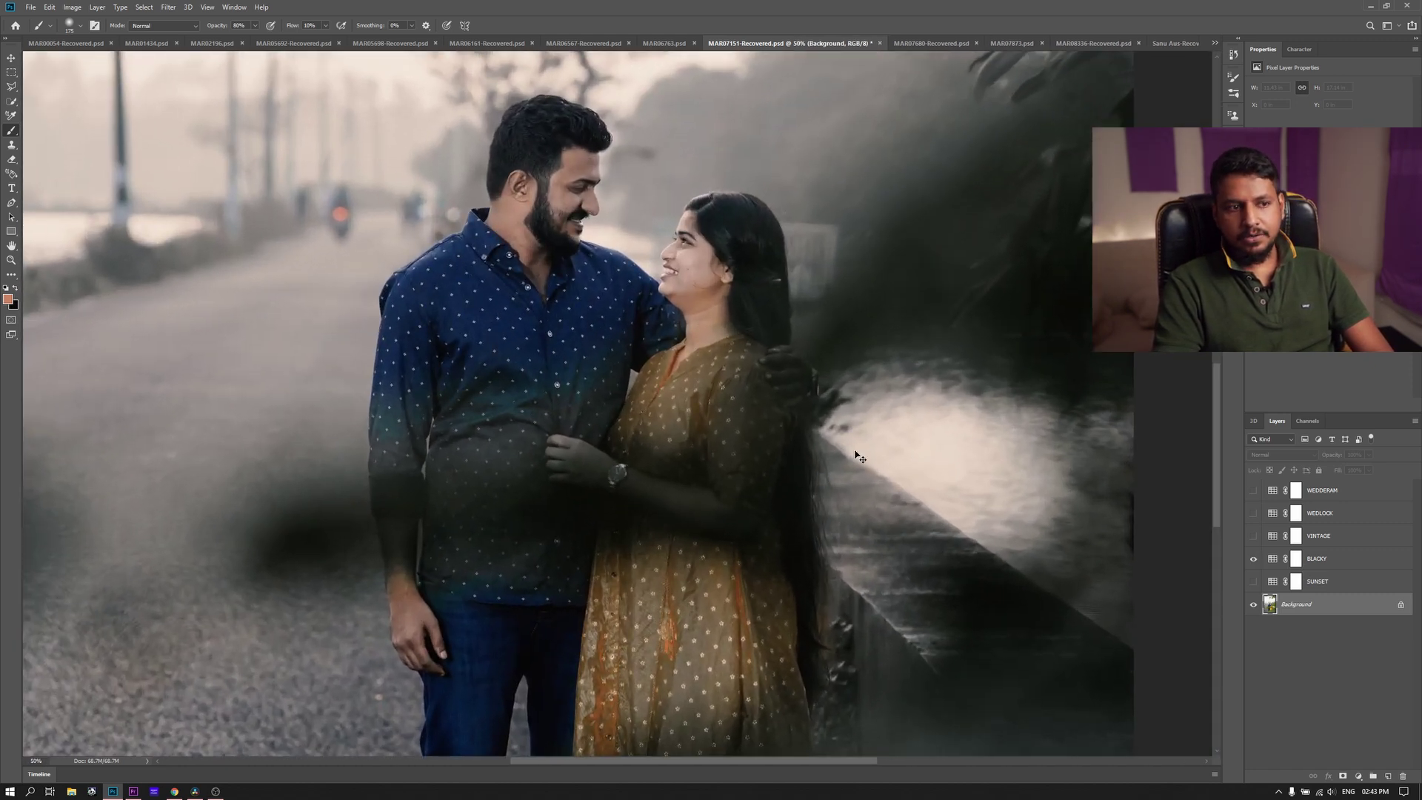
Mask BLACKY off the woman's yellow dress, then fit the view and switch to MAR07680
{"action": "left_click", "coordinate": [1293, 560]}
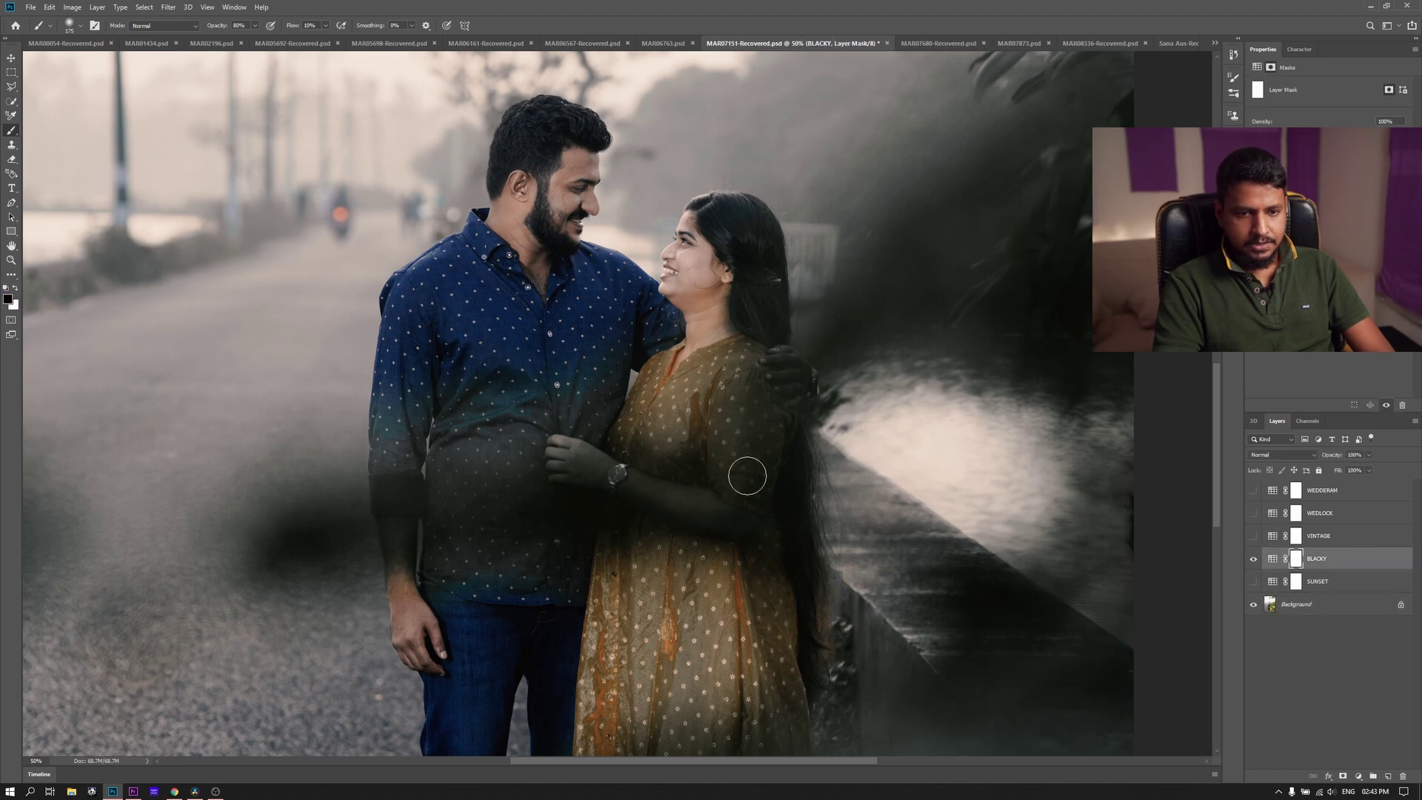
{"action": "left_click_drag", "start_coordinate": [745, 476], "coordinate": [641, 551]}
{"action": "mouse_move", "coordinate": [748, 575]}
{"action": "left_mouse_down"}
{"action": "mouse_move", "coordinate": [670, 562]}
{"action": "mouse_move", "coordinate": [730, 682]}
{"action": "mouse_move", "coordinate": [723, 767]}
{"action": "left_mouse_up"}
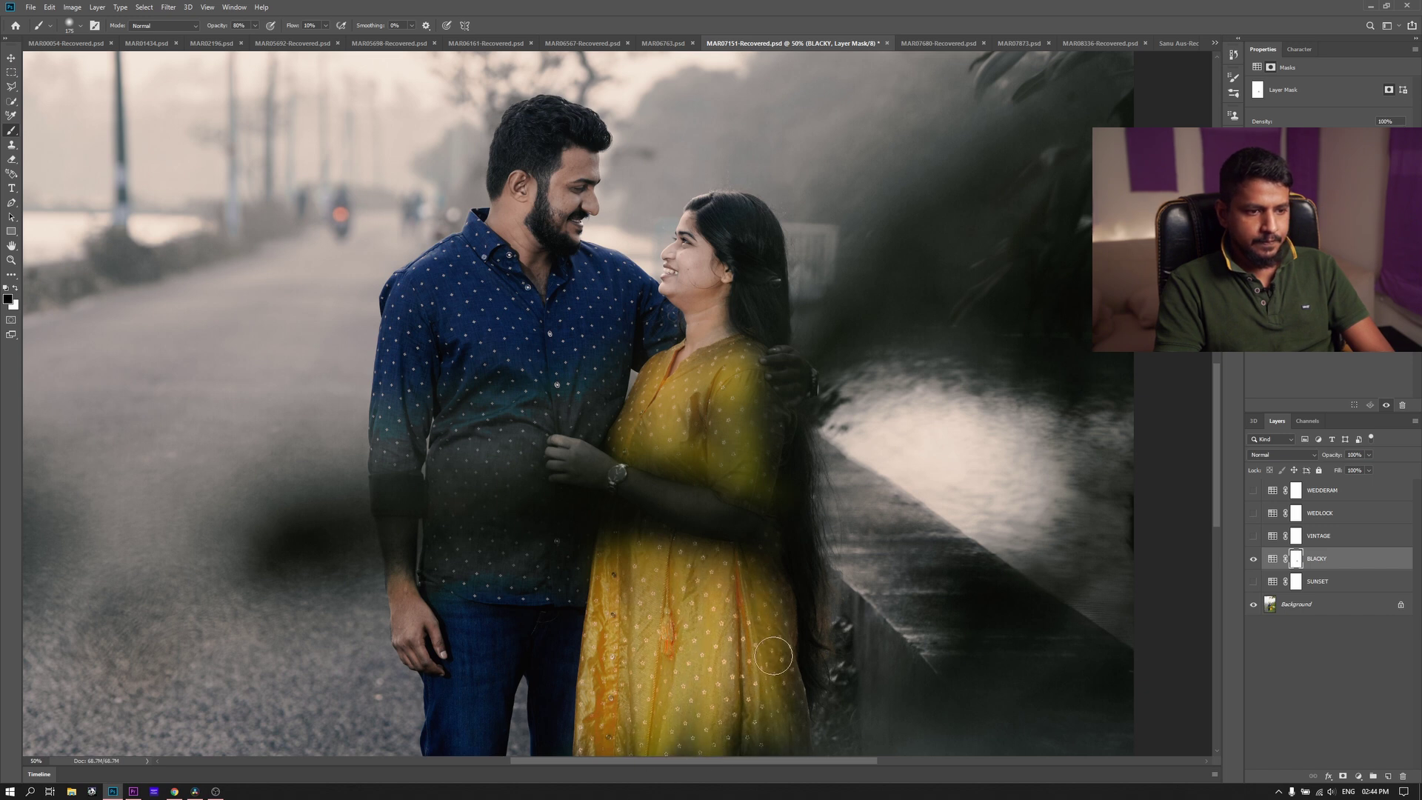
{"action": "scroll", "coordinate": [814, 592], "scroll_direction": "down", "scroll_amount": 1}
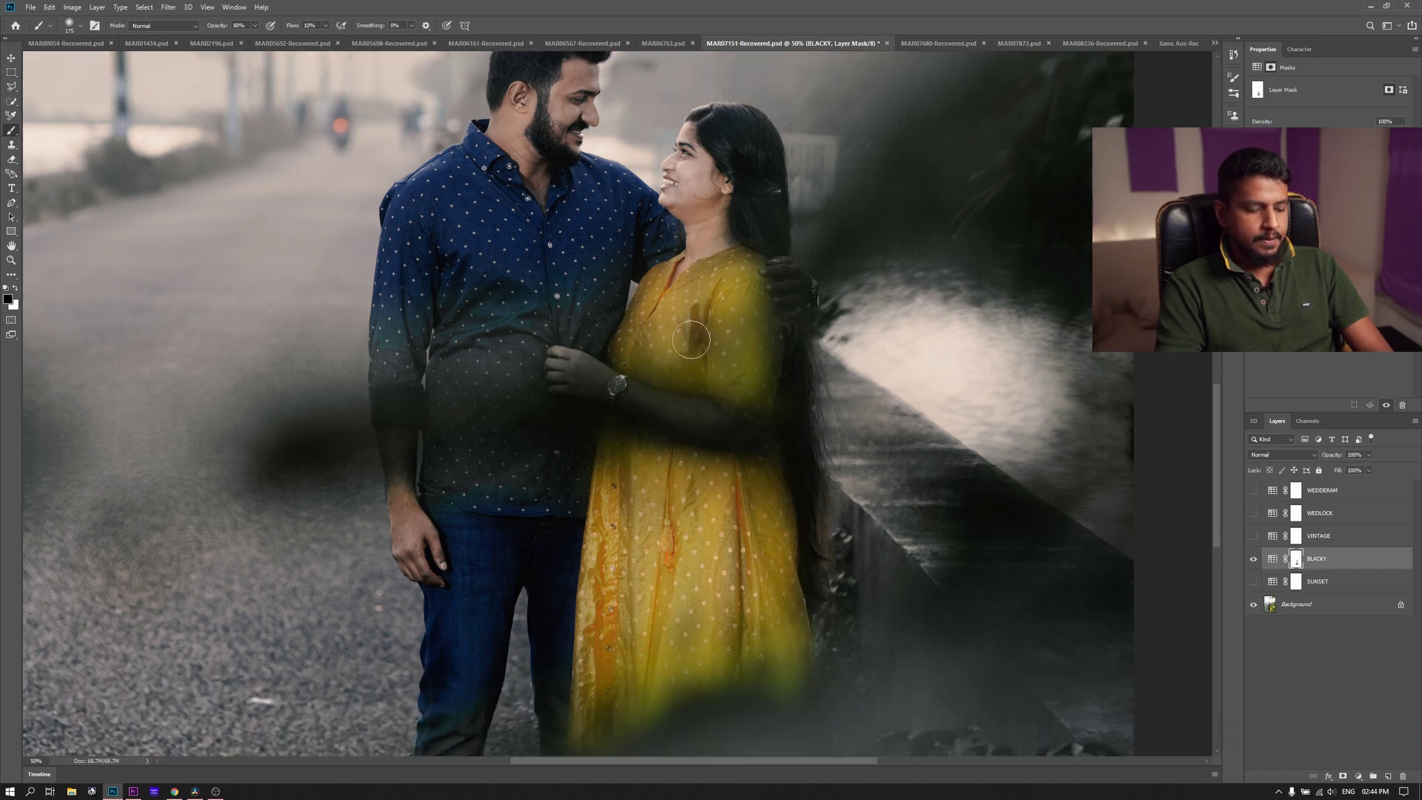
{"action": "key", "text": "ctrl+minus"}
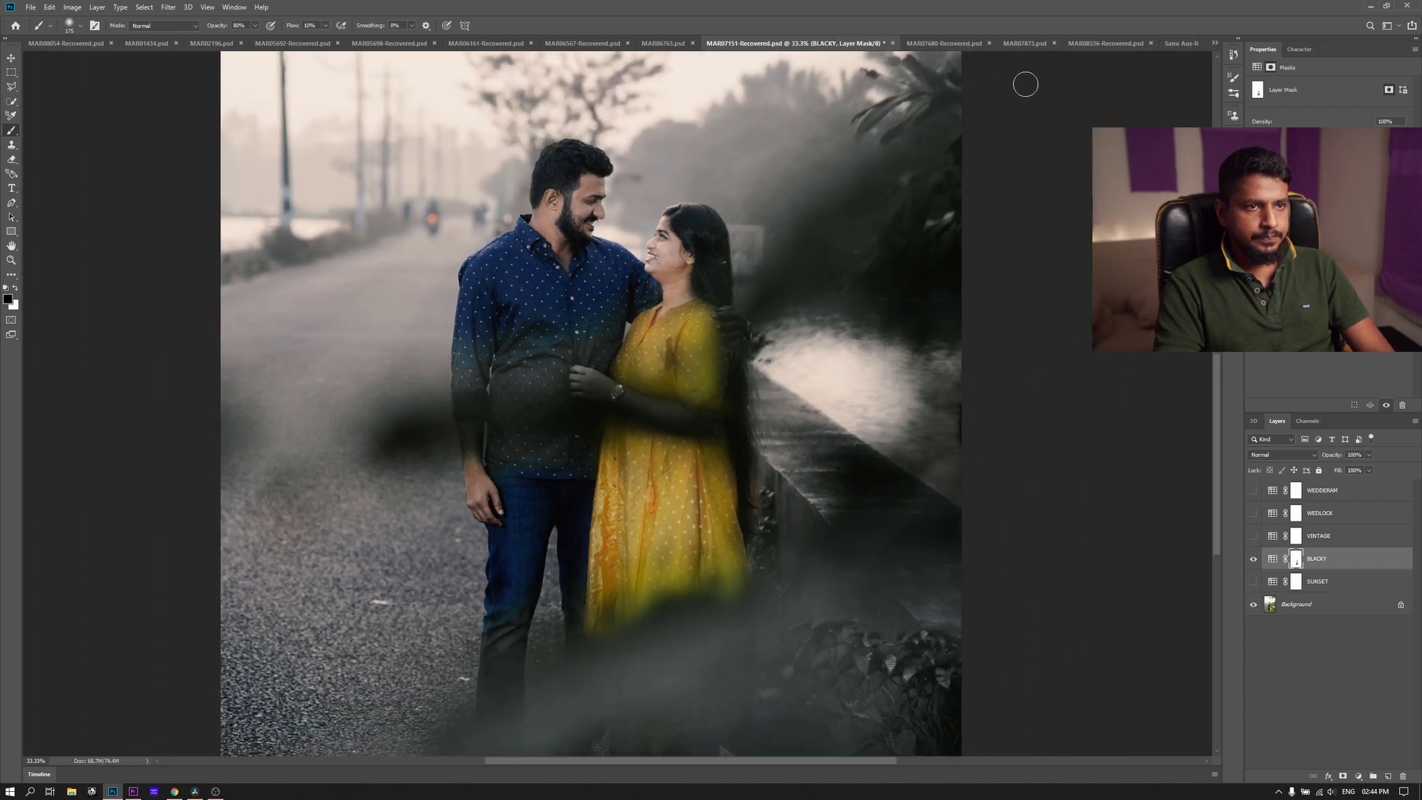
{"action": "key", "text": "ctrl+Tab"}
Preview SUNSET, BLACKY, VINTAGE and WEDLOCK on MAR07680 in turn, ending with WEDLOCK on
{"action": "left_click", "coordinate": [1253, 582]}
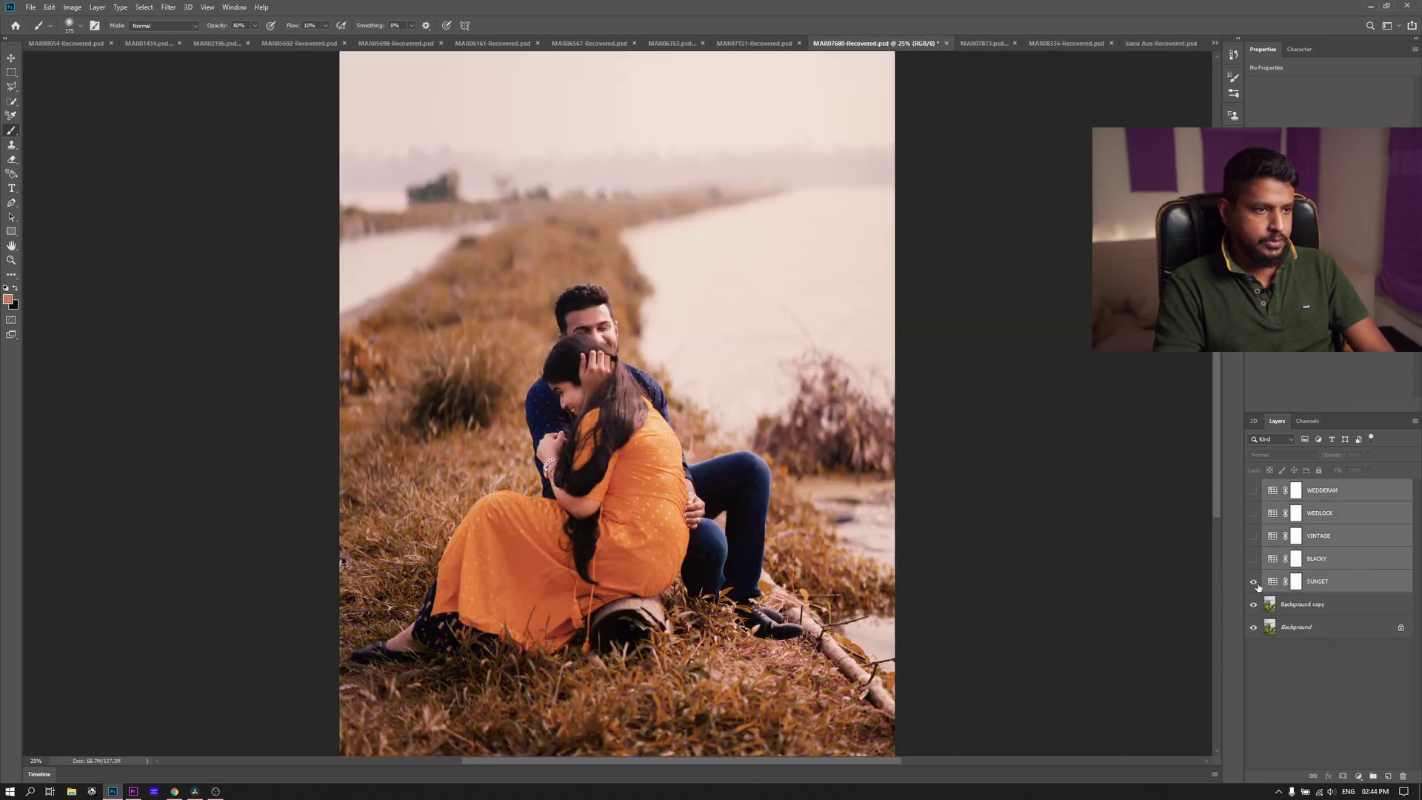
{"action": "left_click", "coordinate": [1255, 583]}
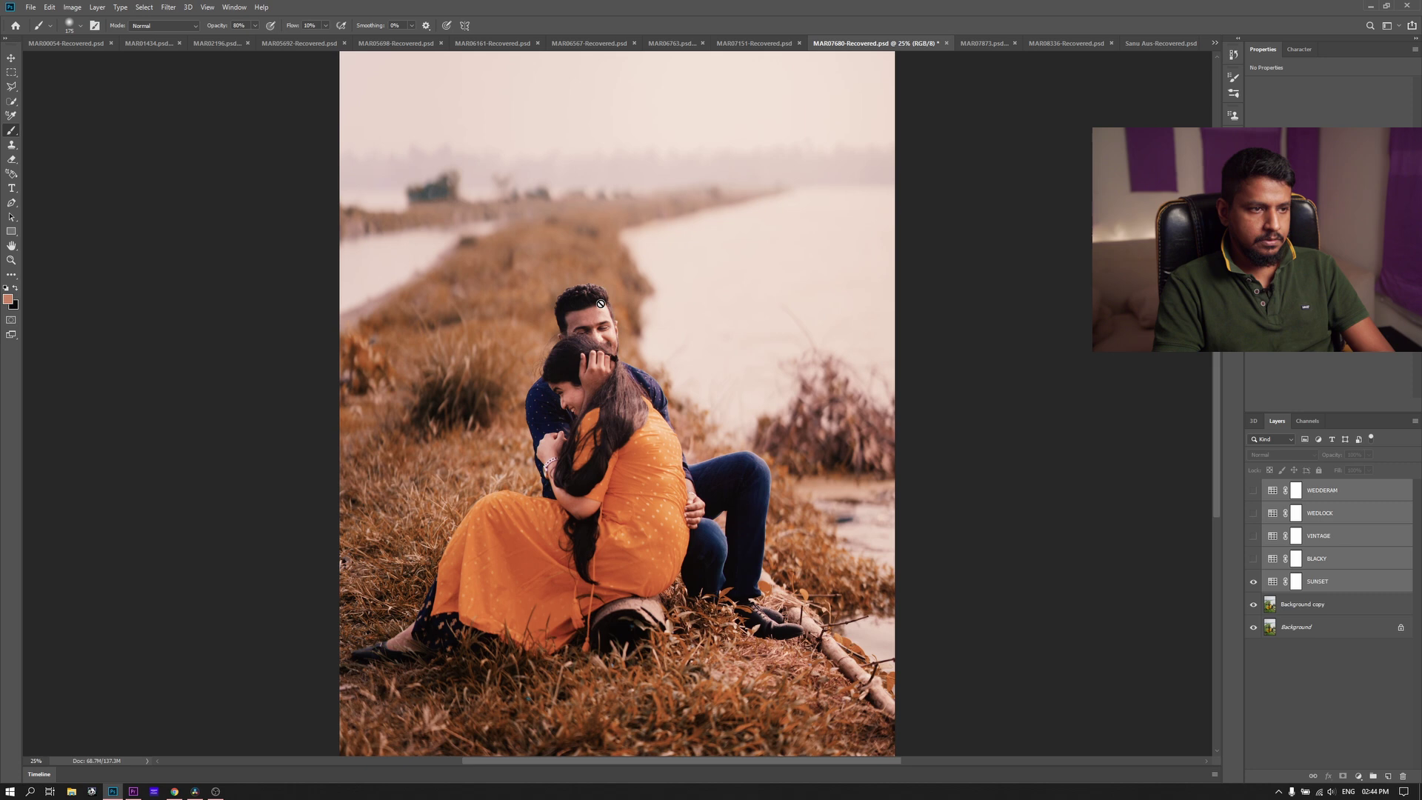
{"action": "left_click", "coordinate": [1254, 581]}
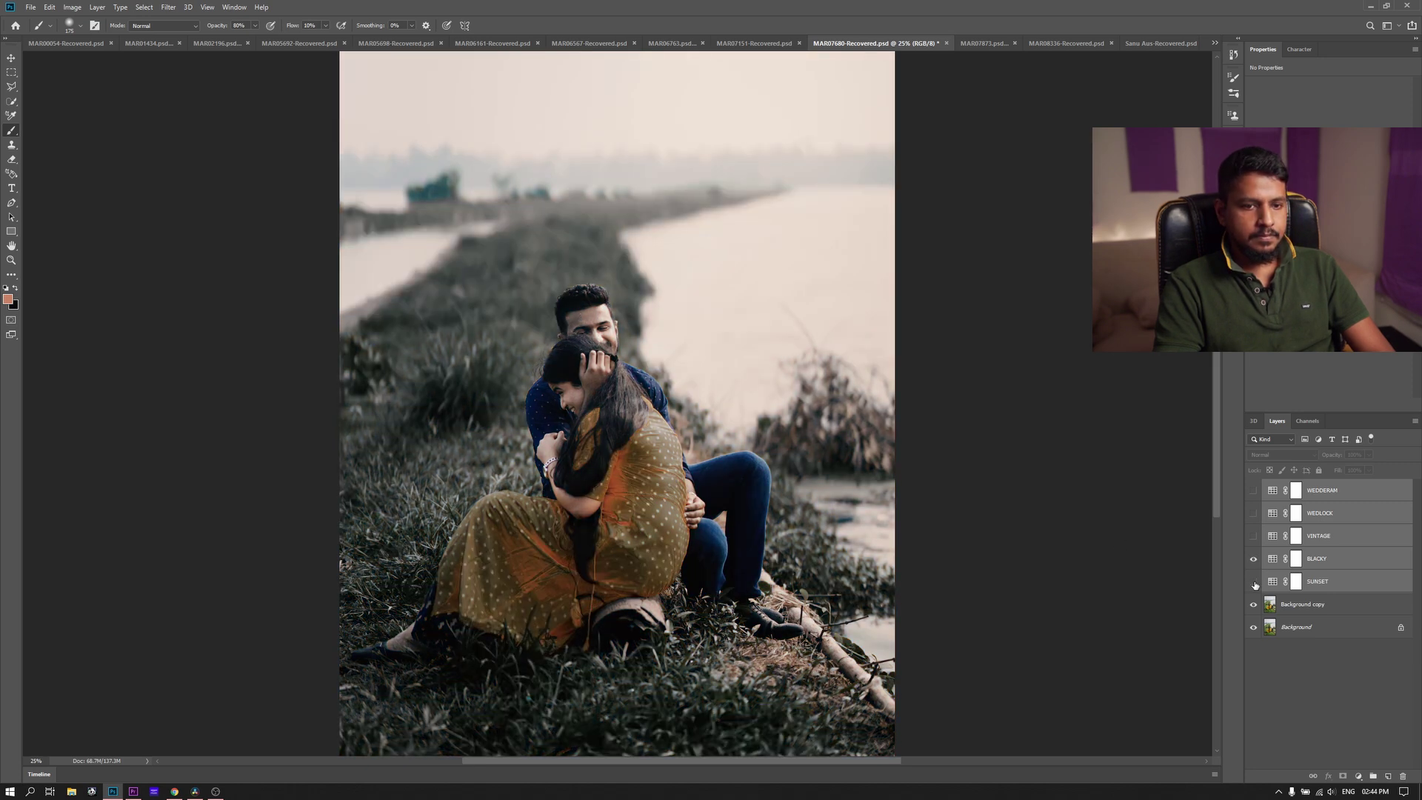
{"action": "left_click", "coordinate": [1252, 559]}
{"action": "left_click", "coordinate": [1253, 535]}
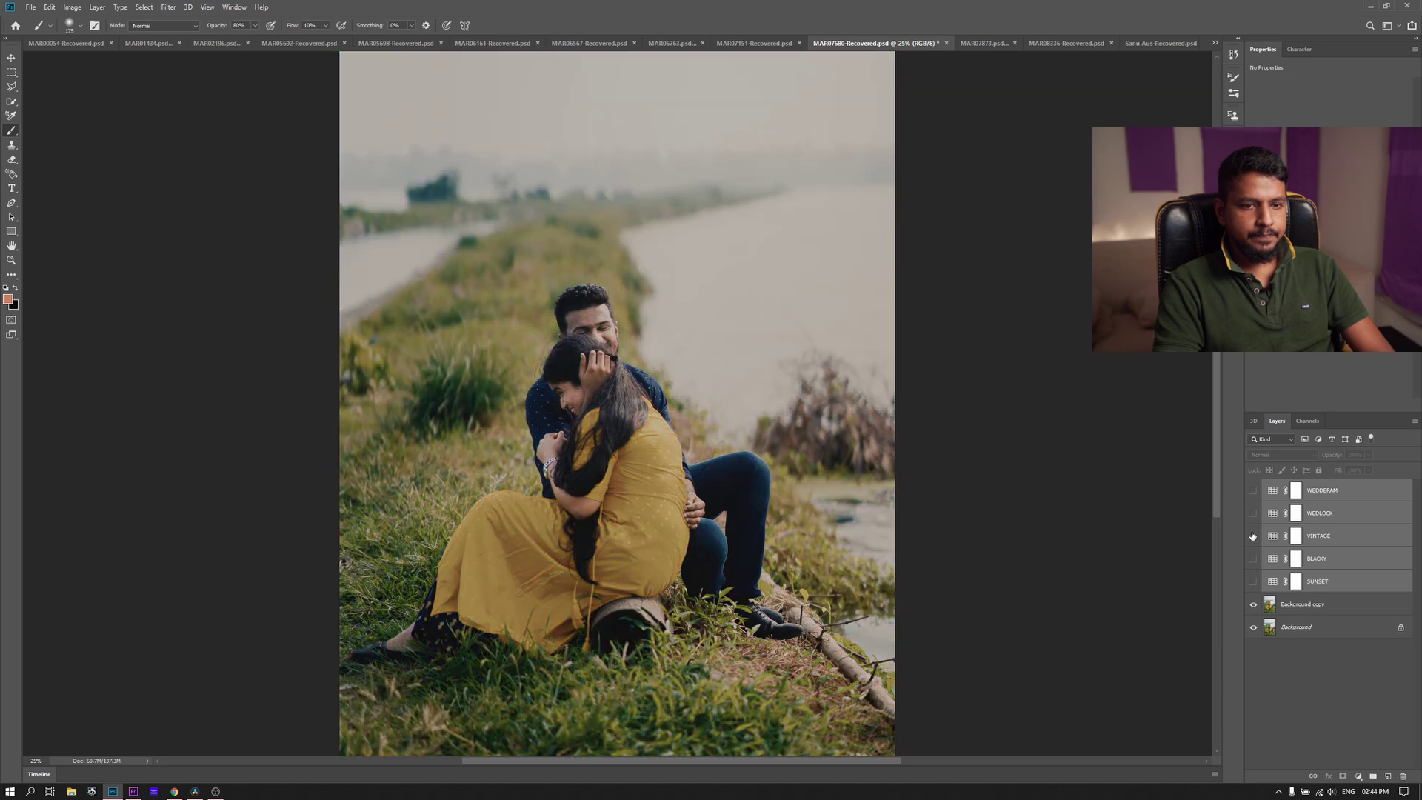
{"action": "left_click", "coordinate": [1253, 535]}
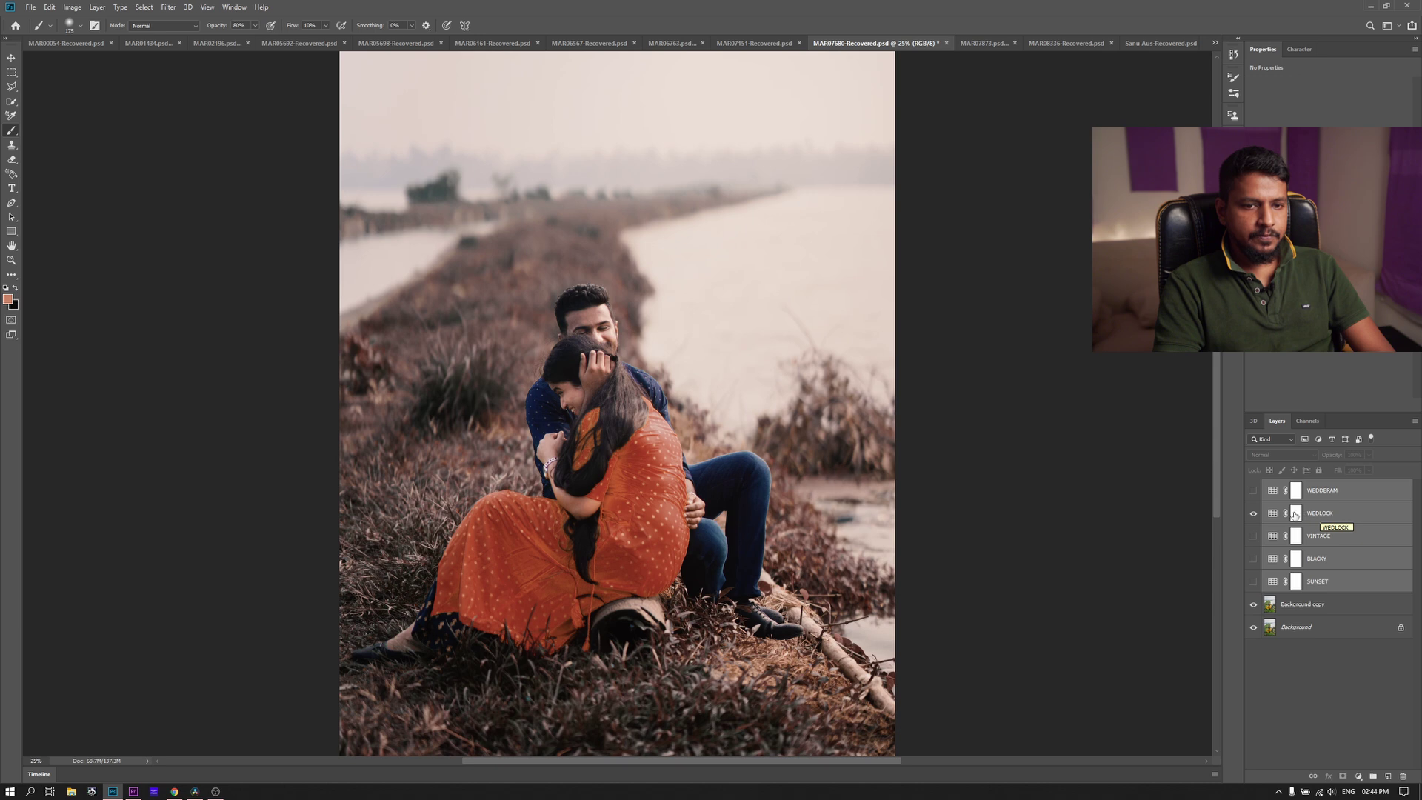
{"action": "left_click", "coordinate": [1253, 513]}
{"action": "left_click", "coordinate": [1253, 513]}
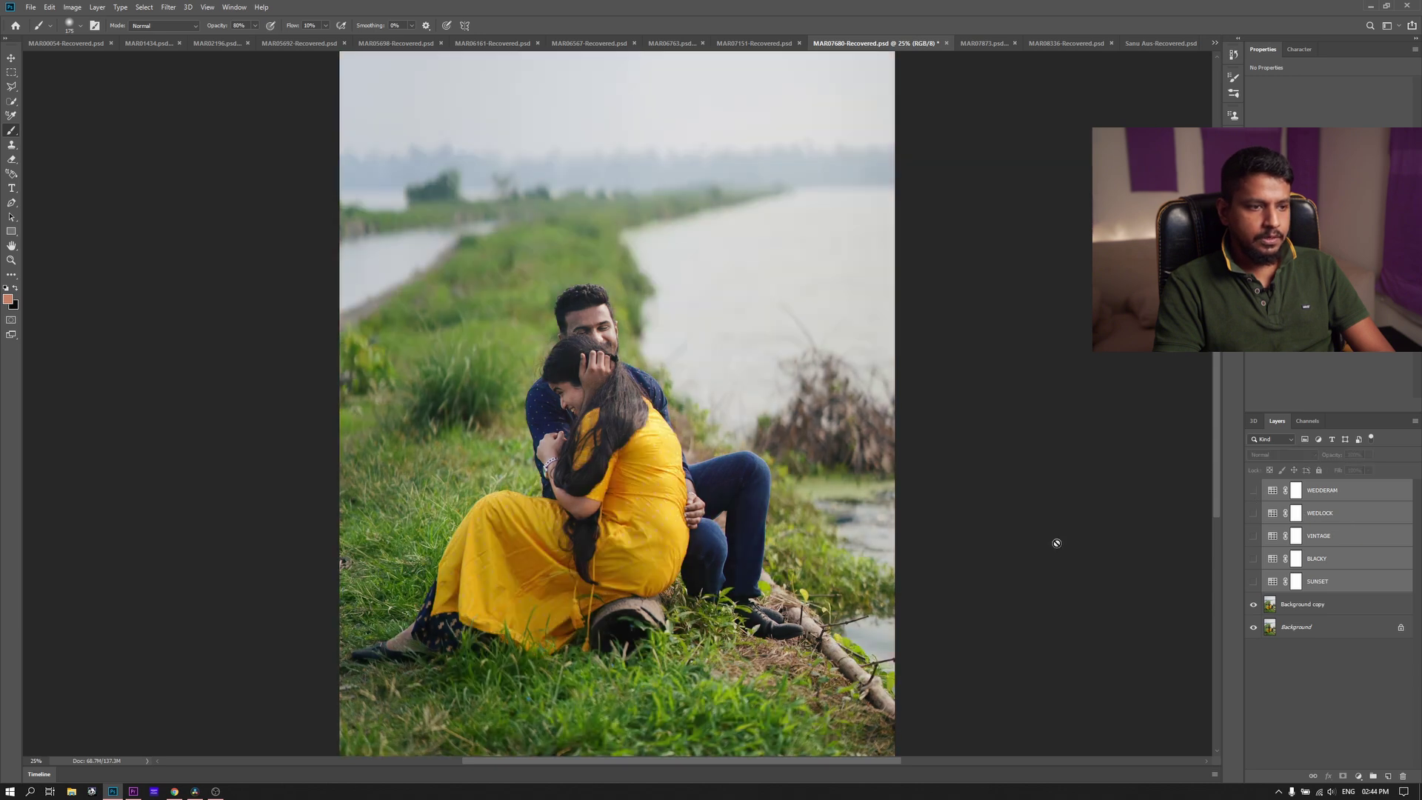
{"action": "left_click", "coordinate": [1253, 513]}
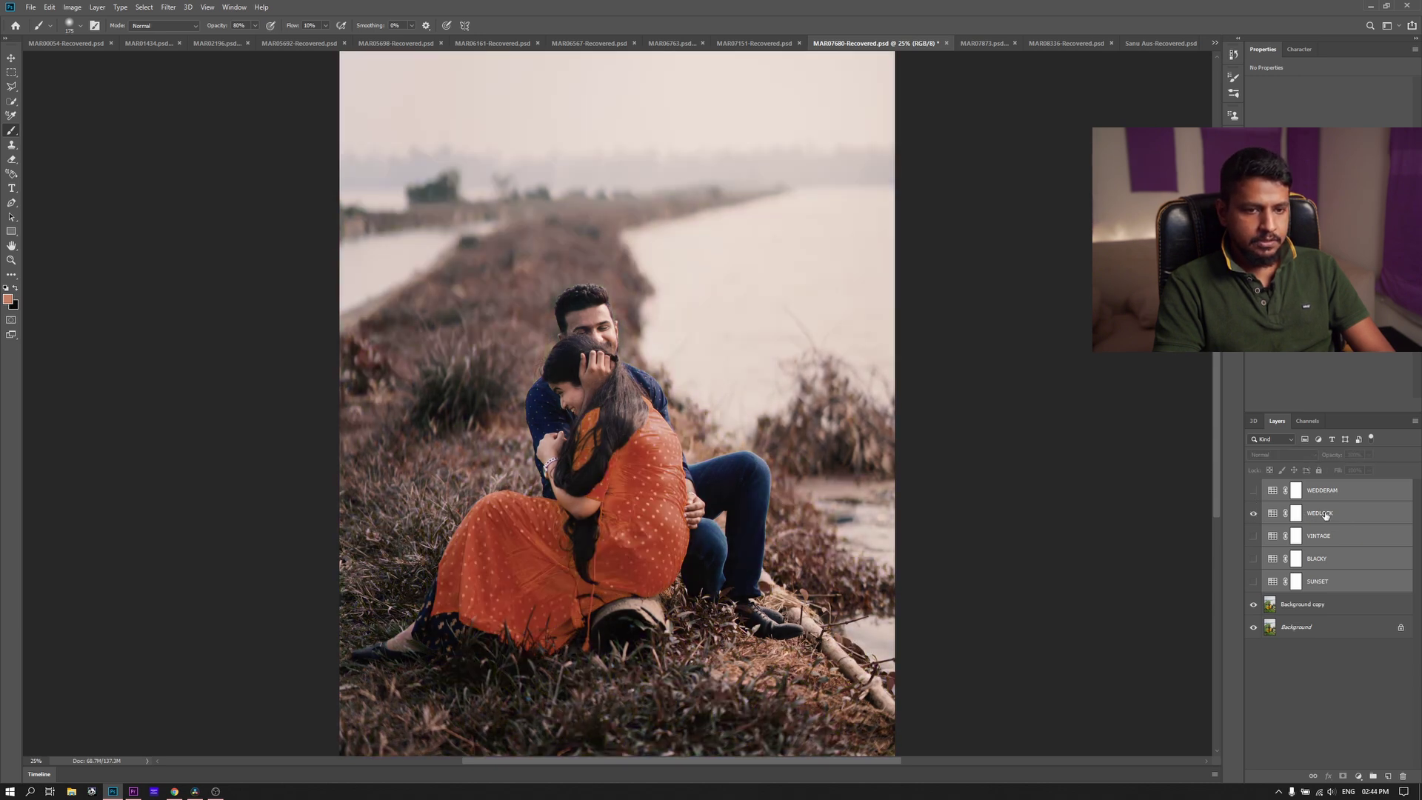
Paint the WEDLOCK mask over the dress and skirt to restore the yellow, then compare
{"action": "mouse_move", "coordinate": [663, 460]}
{"action": "left_mouse_down"}
{"action": "mouse_move", "coordinate": [476, 537]}
{"action": "mouse_move", "coordinate": [440, 606]}
{"action": "left_mouse_up"}
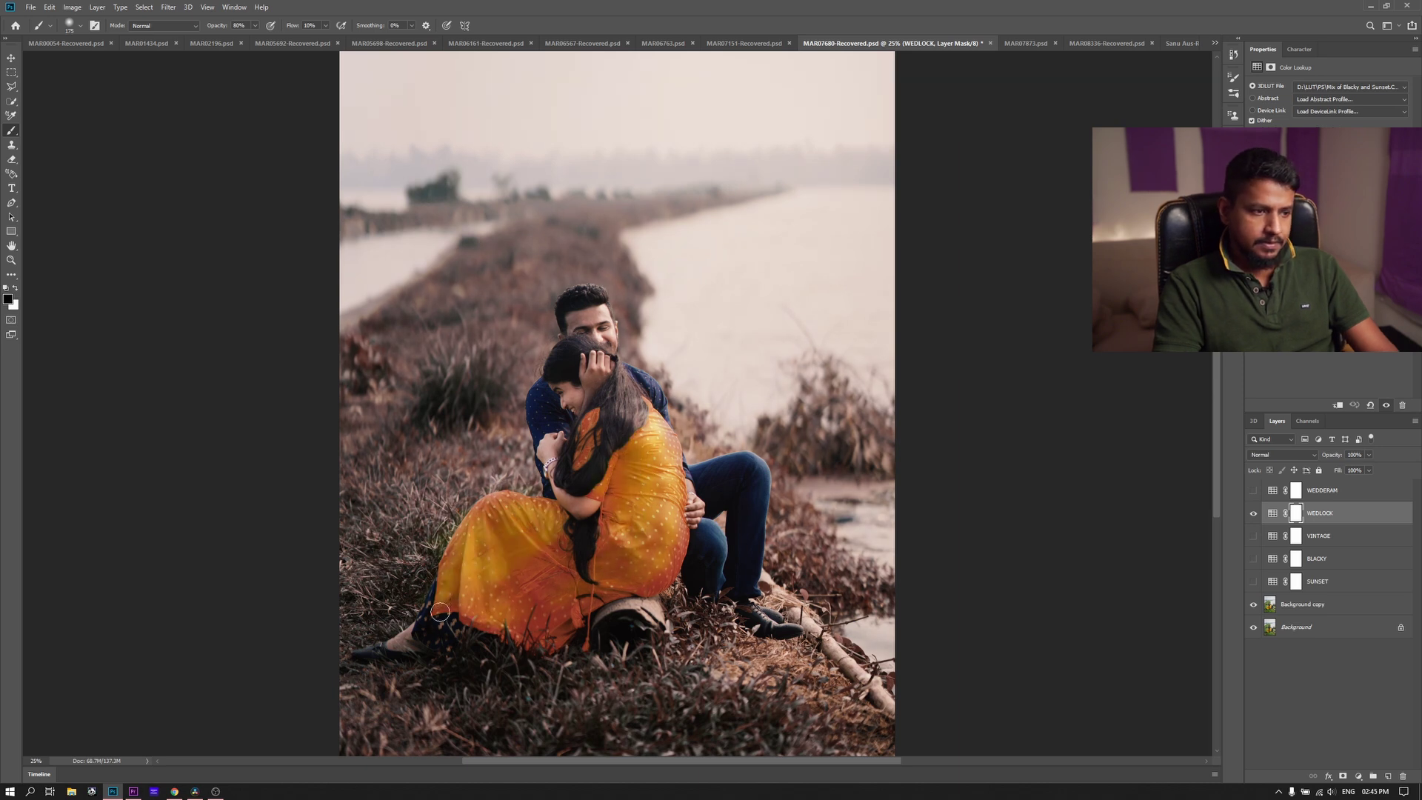
{"action": "mouse_move", "coordinate": [535, 625]}
{"action": "left_mouse_down"}
{"action": "mouse_move", "coordinate": [554, 550]}
{"action": "mouse_move", "coordinate": [570, 630]}
{"action": "mouse_move", "coordinate": [683, 528]}
{"action": "left_mouse_up"}
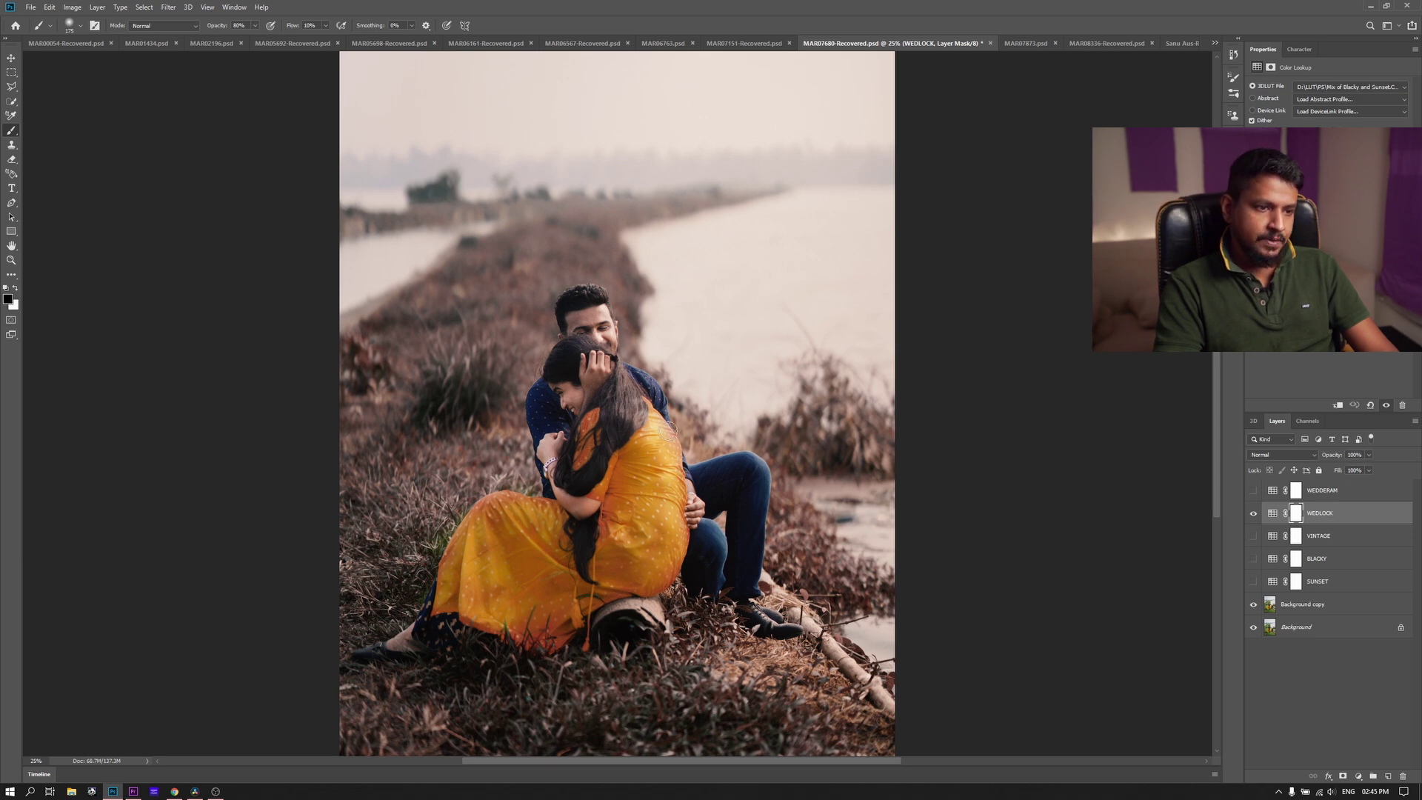
{"action": "left_click_drag", "start_coordinate": [581, 507], "coordinate": [649, 590]}
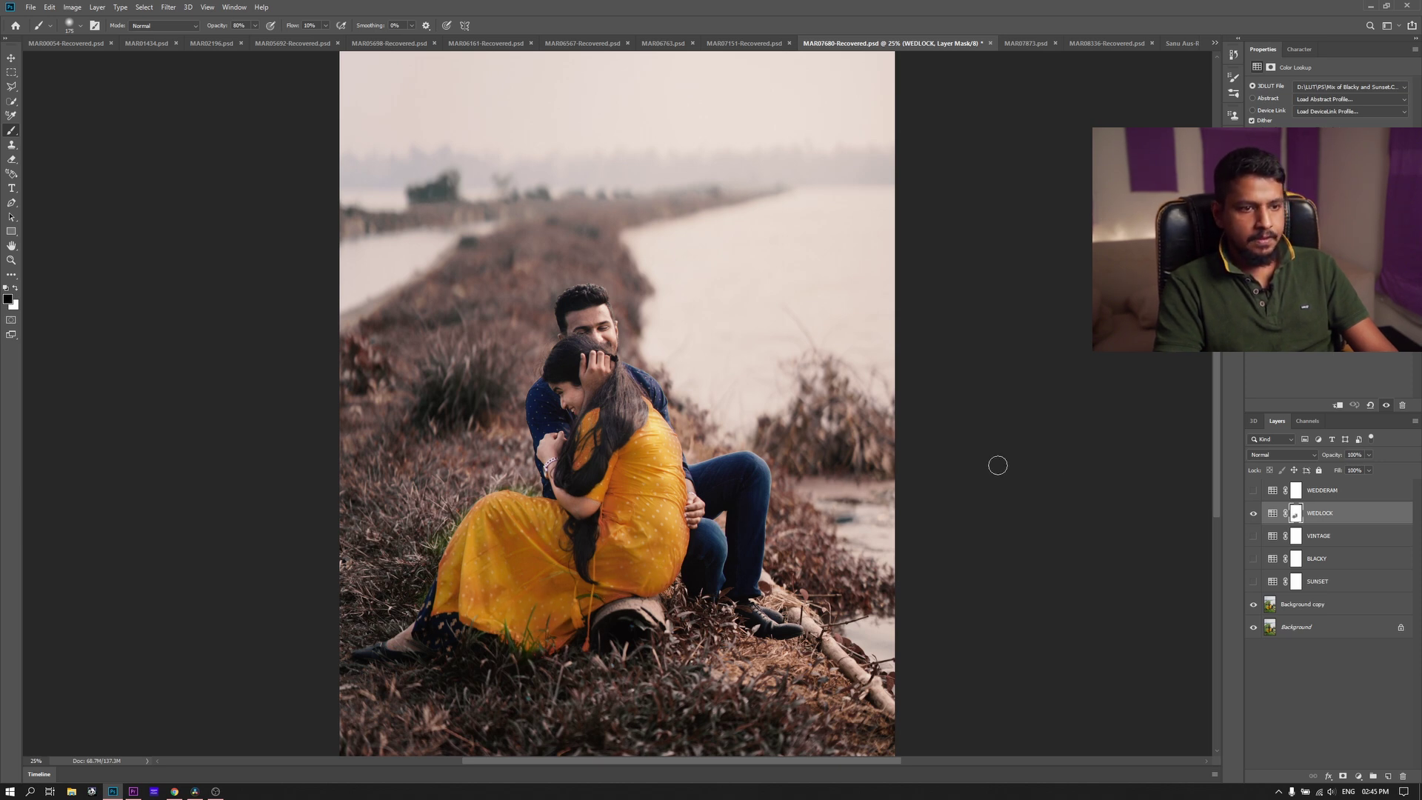
{"action": "left_click", "coordinate": [1253, 513]}
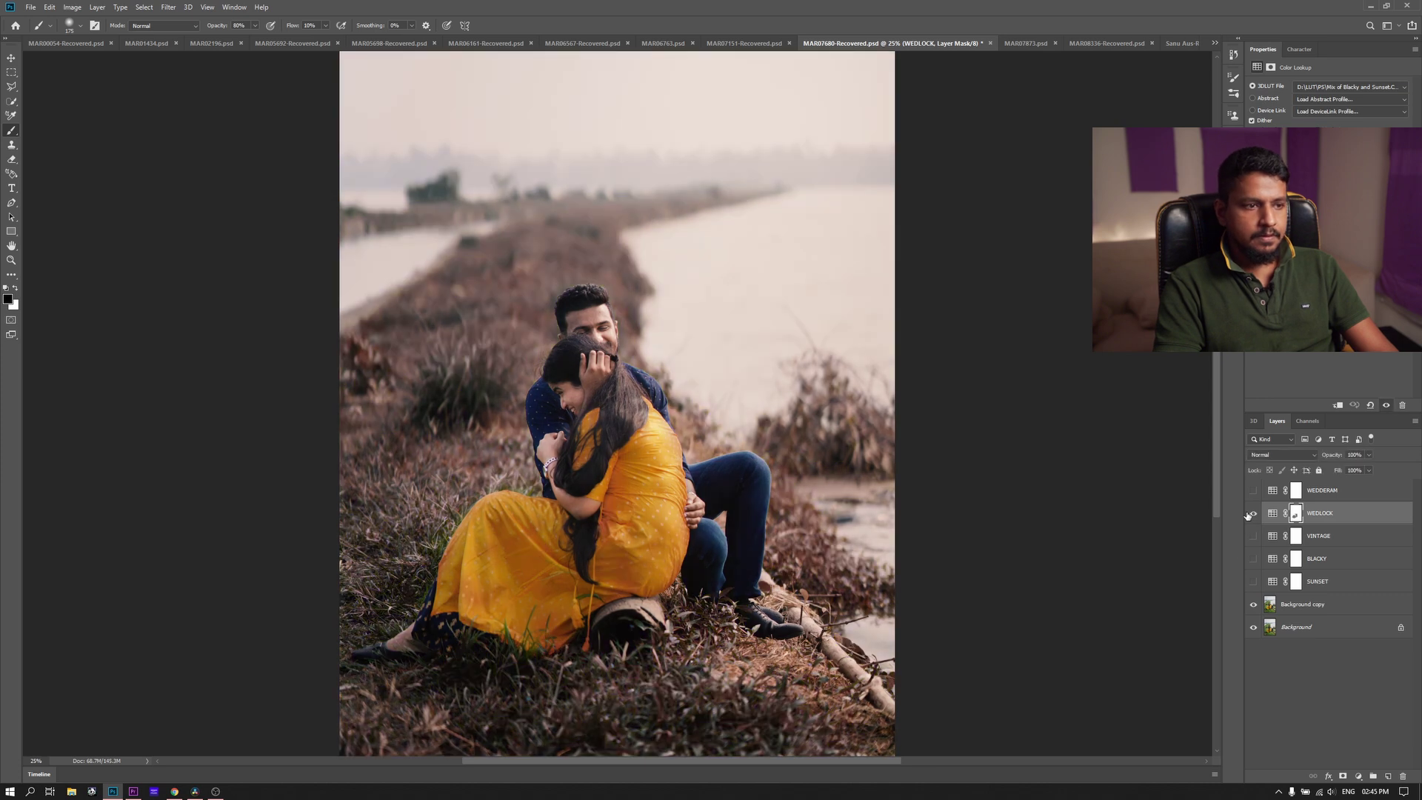
Open MAR07873, zoom in, and compare the SUNSET and BLACKY grades on it
{"action": "left_click", "coordinate": [1031, 45]}
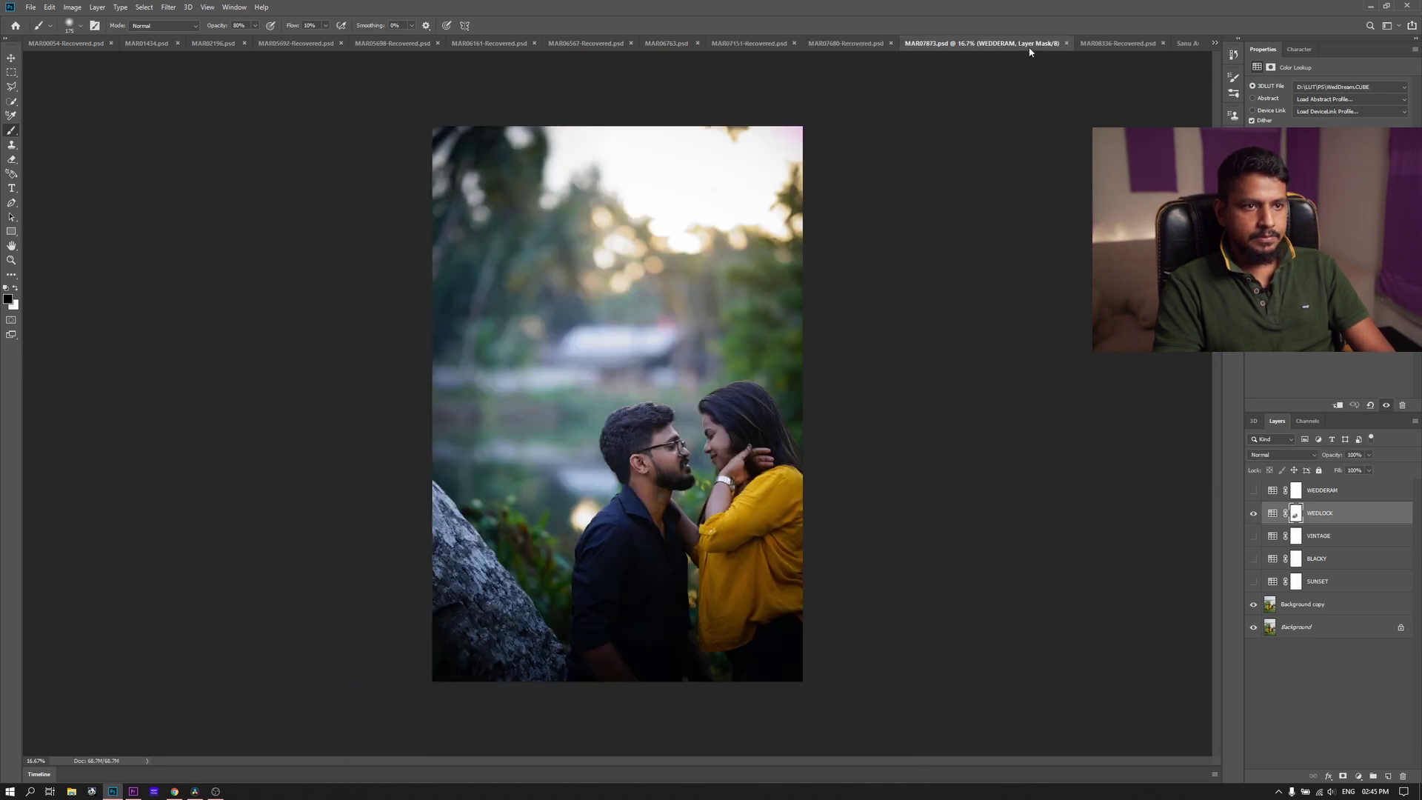
{"action": "key", "text": "ctrl+plus"}
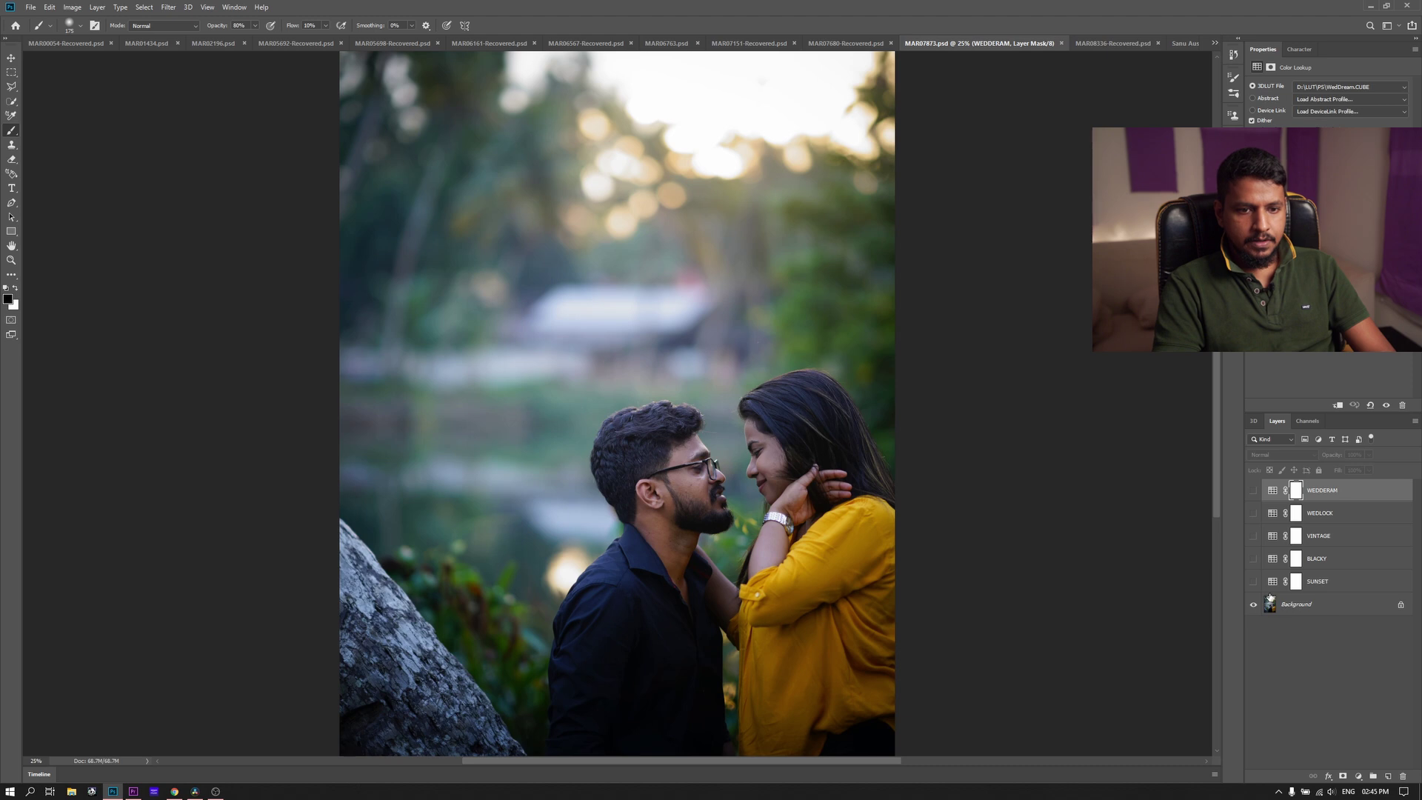
{"action": "left_click", "coordinate": [1253, 582]}
{"action": "left_click", "coordinate": [1253, 583]}
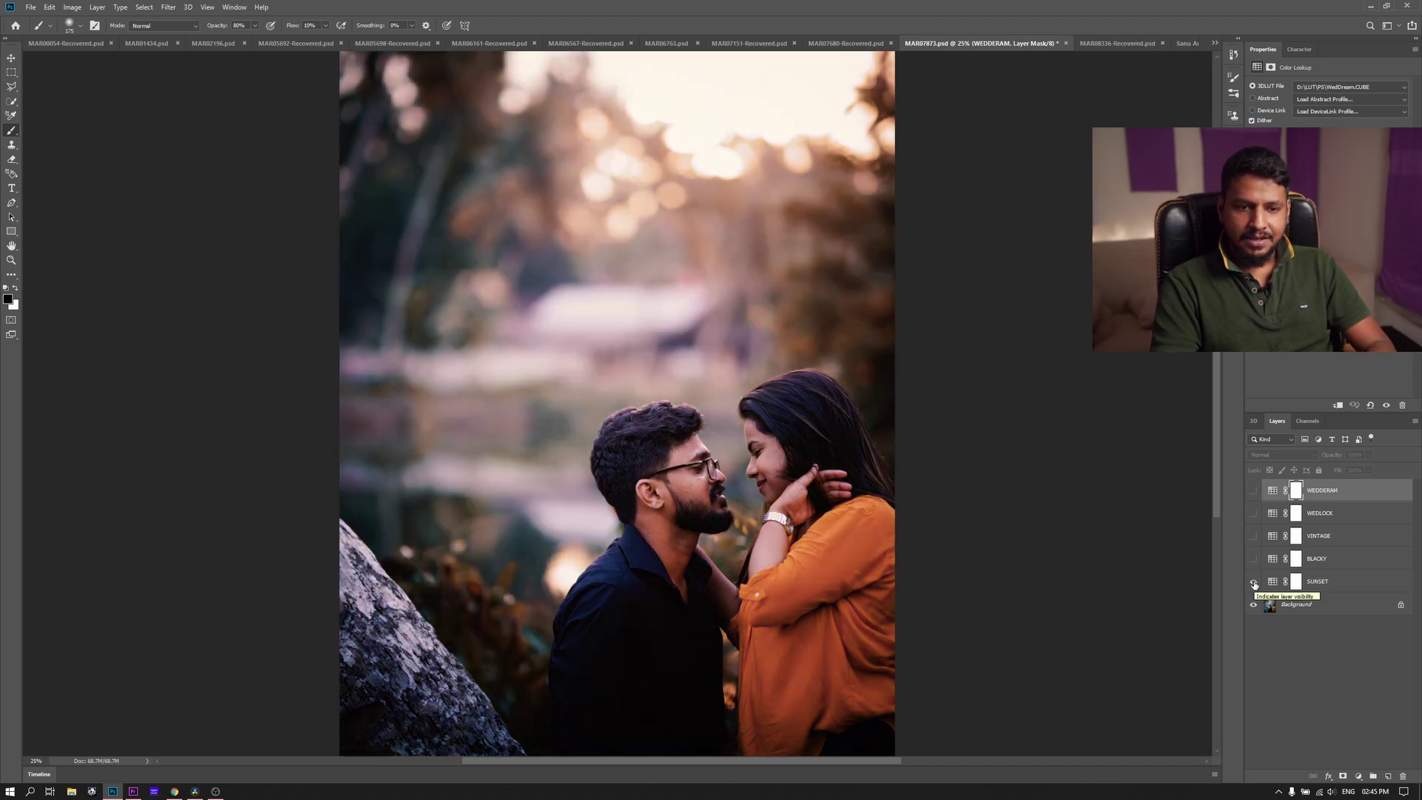
{"action": "left_click", "coordinate": [1253, 582]}
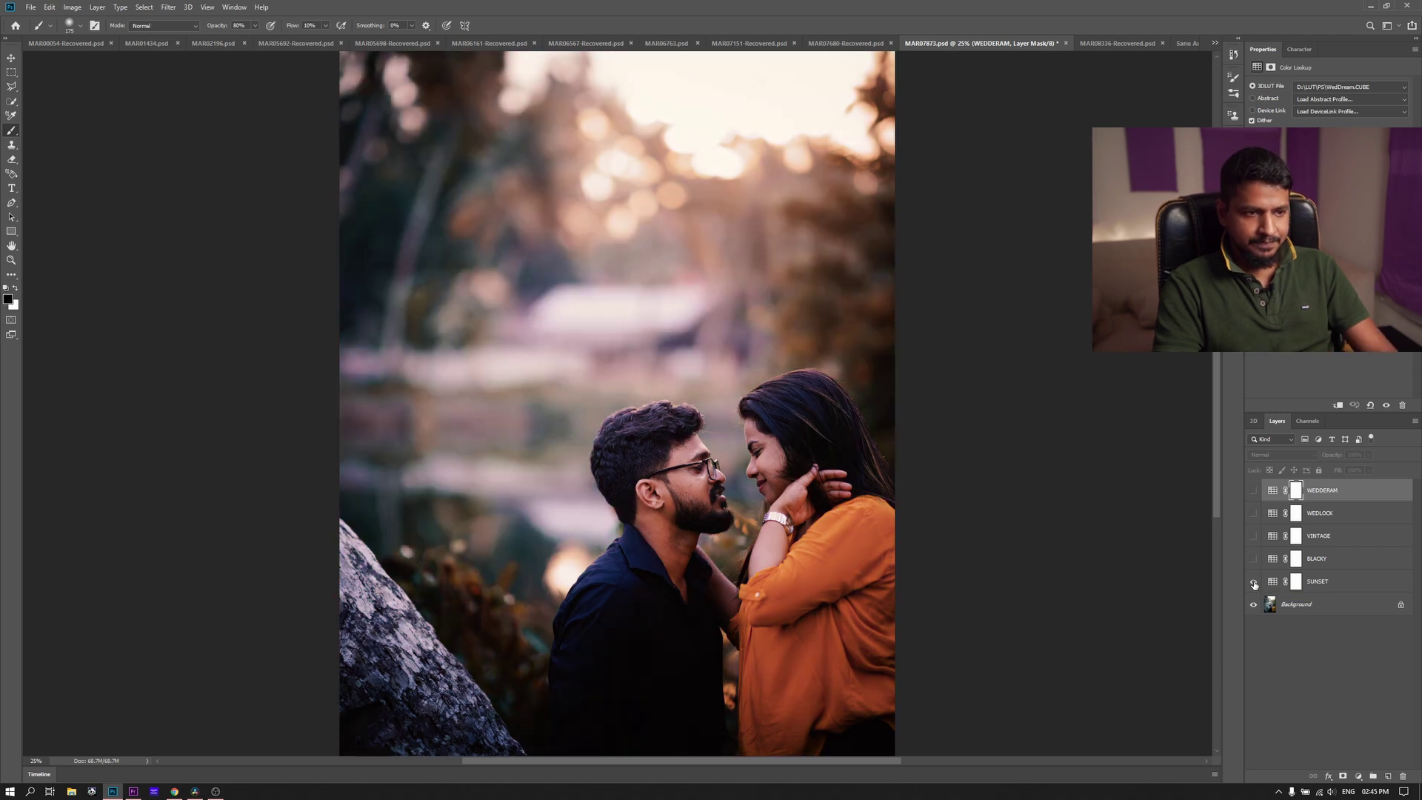
{"action": "left_click", "coordinate": [1253, 583]}
{"action": "left_click", "coordinate": [1253, 558]}
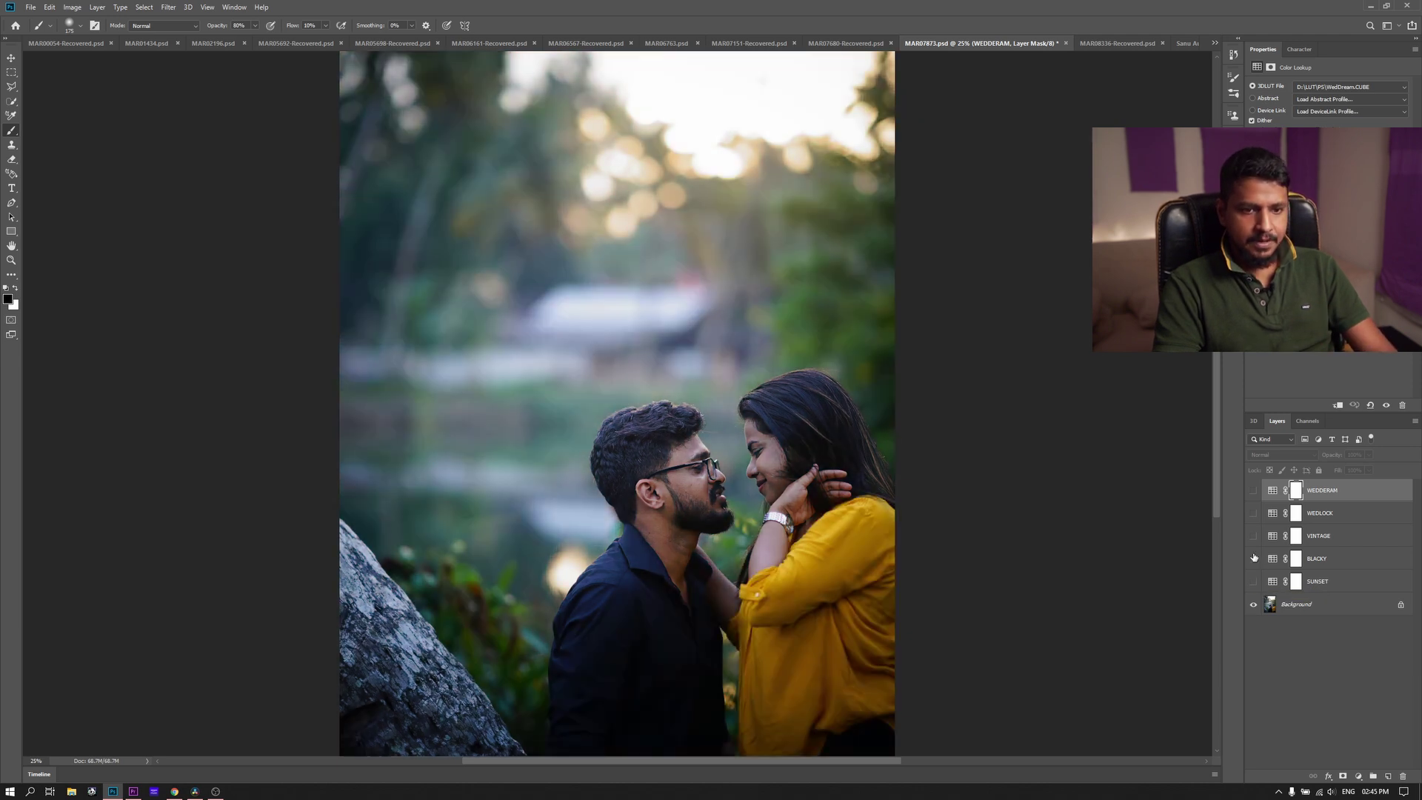
Compare VINTAGE and WEDDERAM on MAR07873, then switch to the MAR08336 palm-tree photo
{"action": "left_click", "coordinate": [1253, 537]}
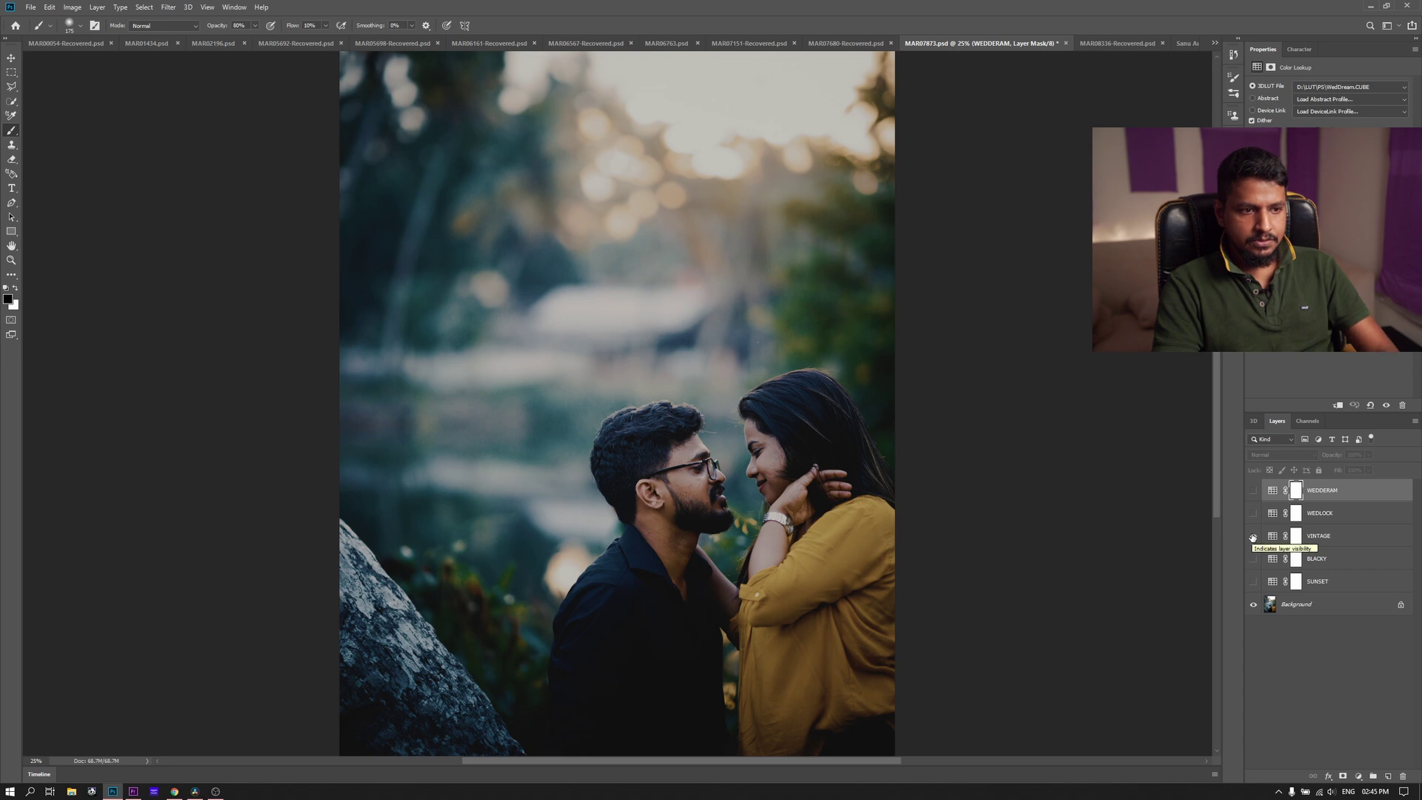
{"action": "left_click", "coordinate": [1253, 537]}
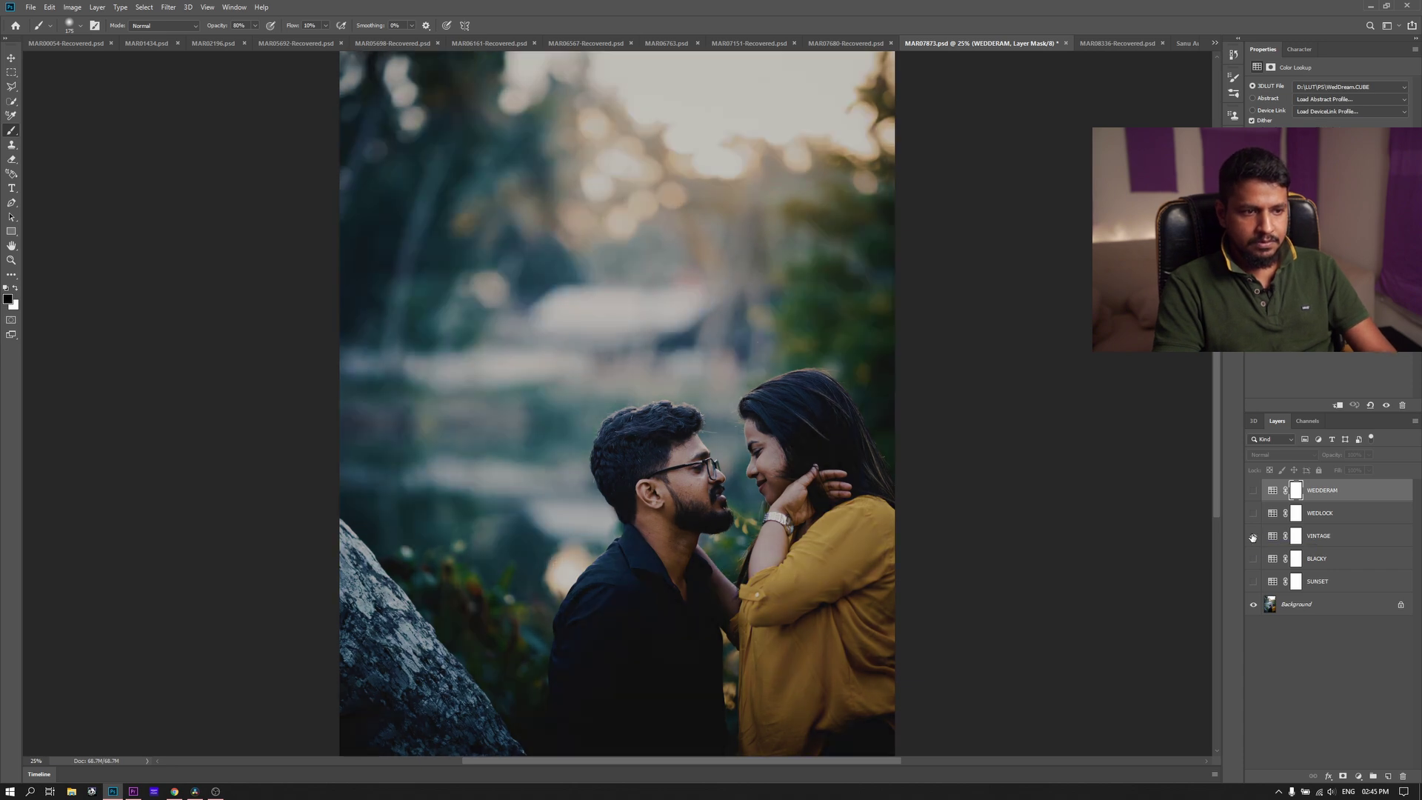
{"action": "left_click", "coordinate": [1253, 537]}
{"action": "left_click", "coordinate": [1253, 490]}
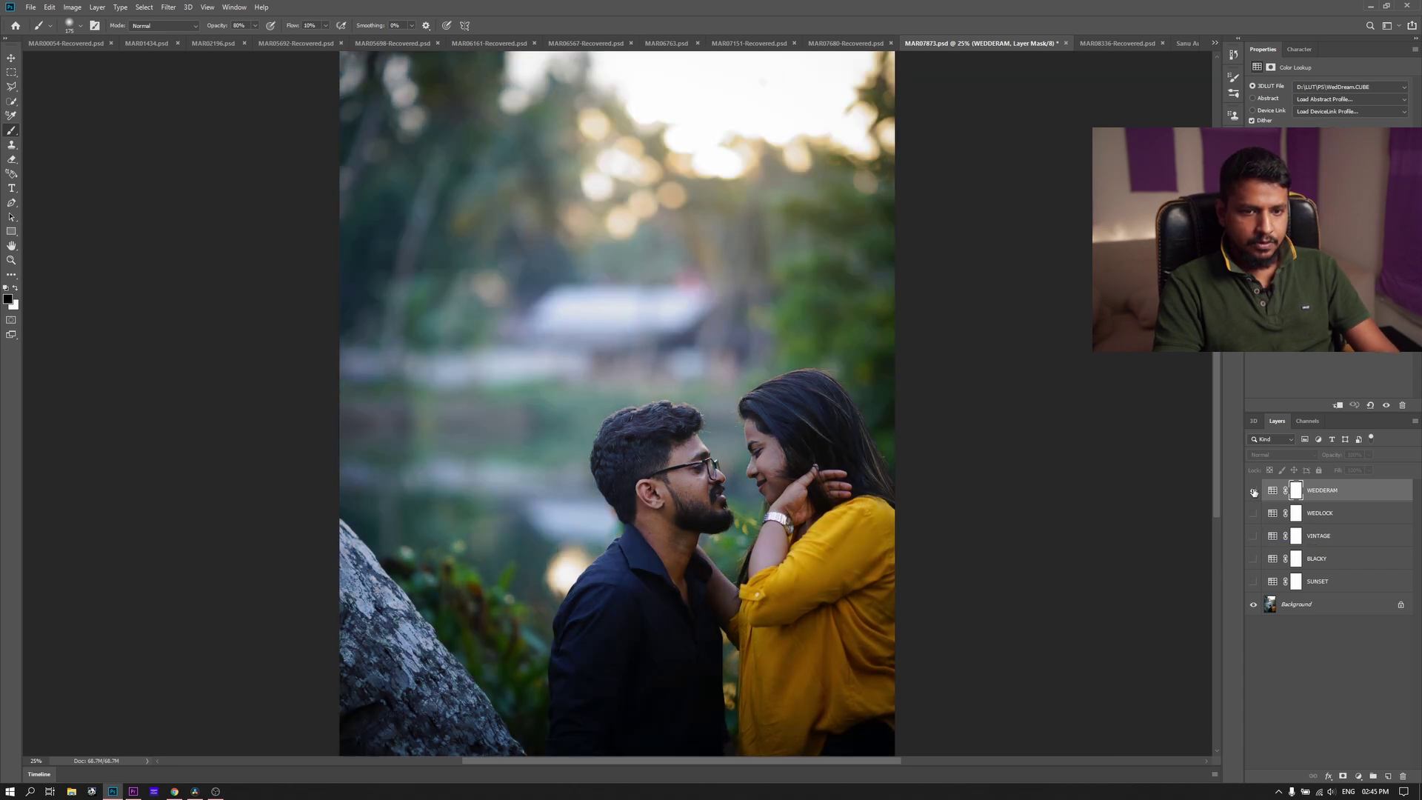
{"action": "left_click", "coordinate": [1253, 490]}
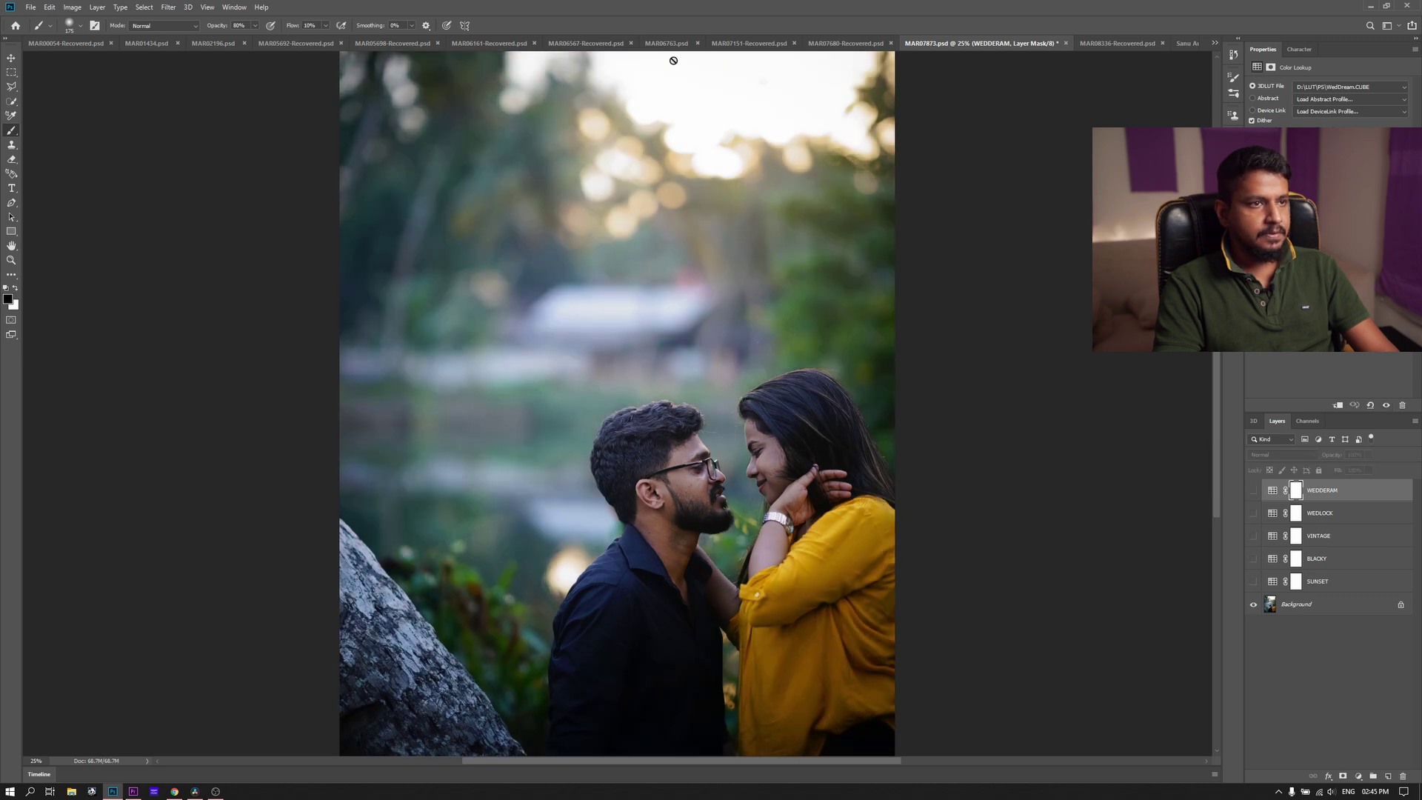
{"action": "left_click", "coordinate": [1118, 43]}
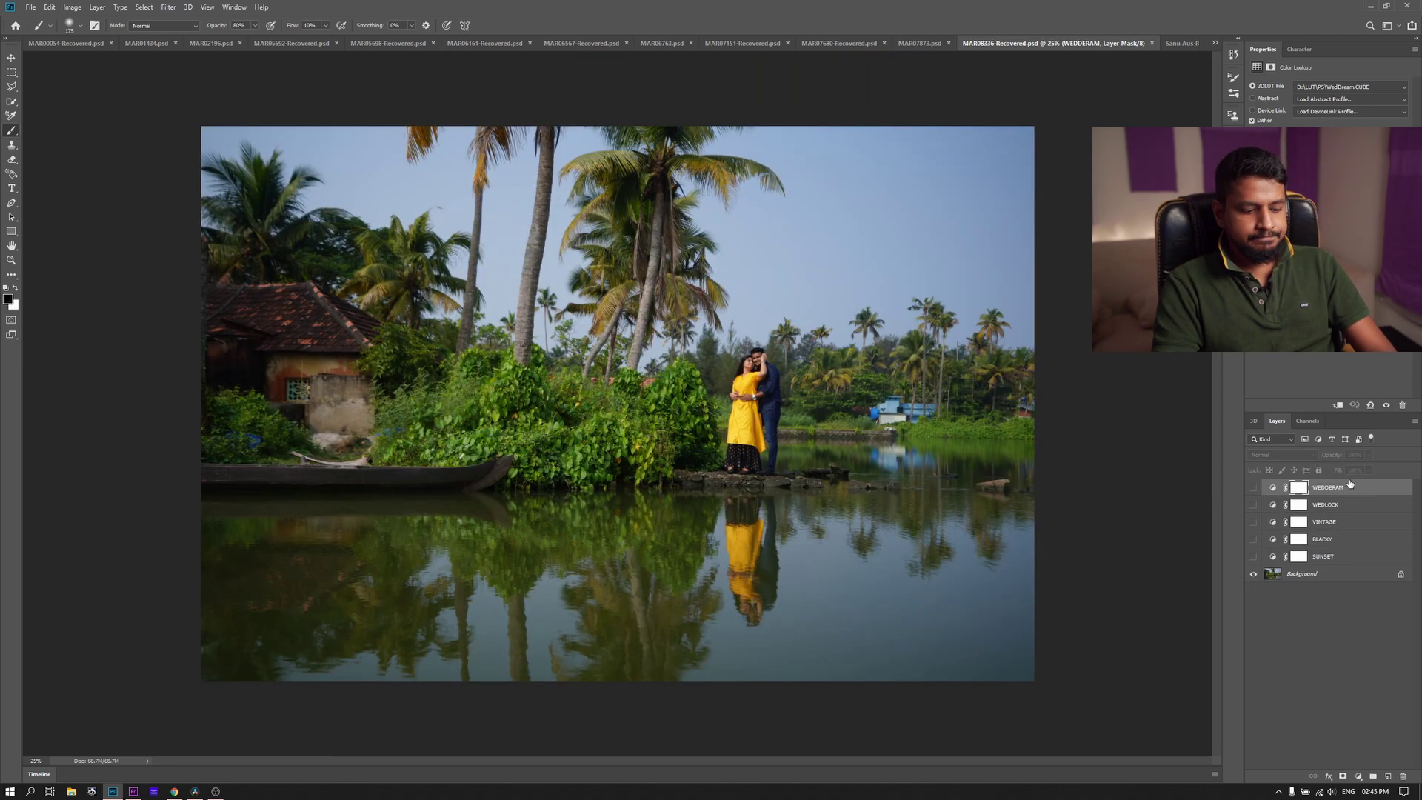
Compare WEDDERAM, WEDLOCK, VINTAGE, BLACKY and SUNSET grades on the fitted MAR08336 photo
{"action": "key", "text": "ctrl+0"}
{"action": "left_click", "coordinate": [1251, 487]}
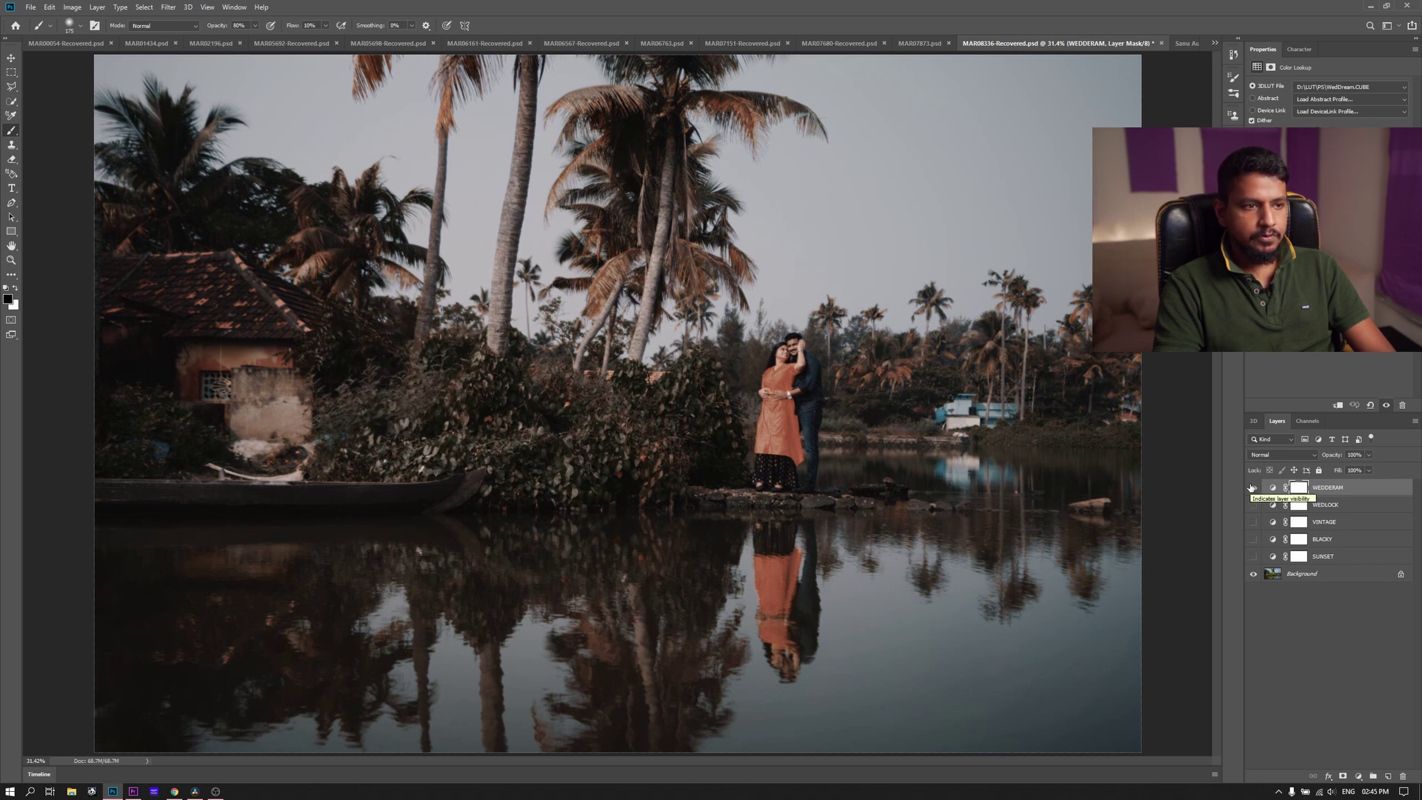
{"action": "left_click", "coordinate": [1251, 488]}
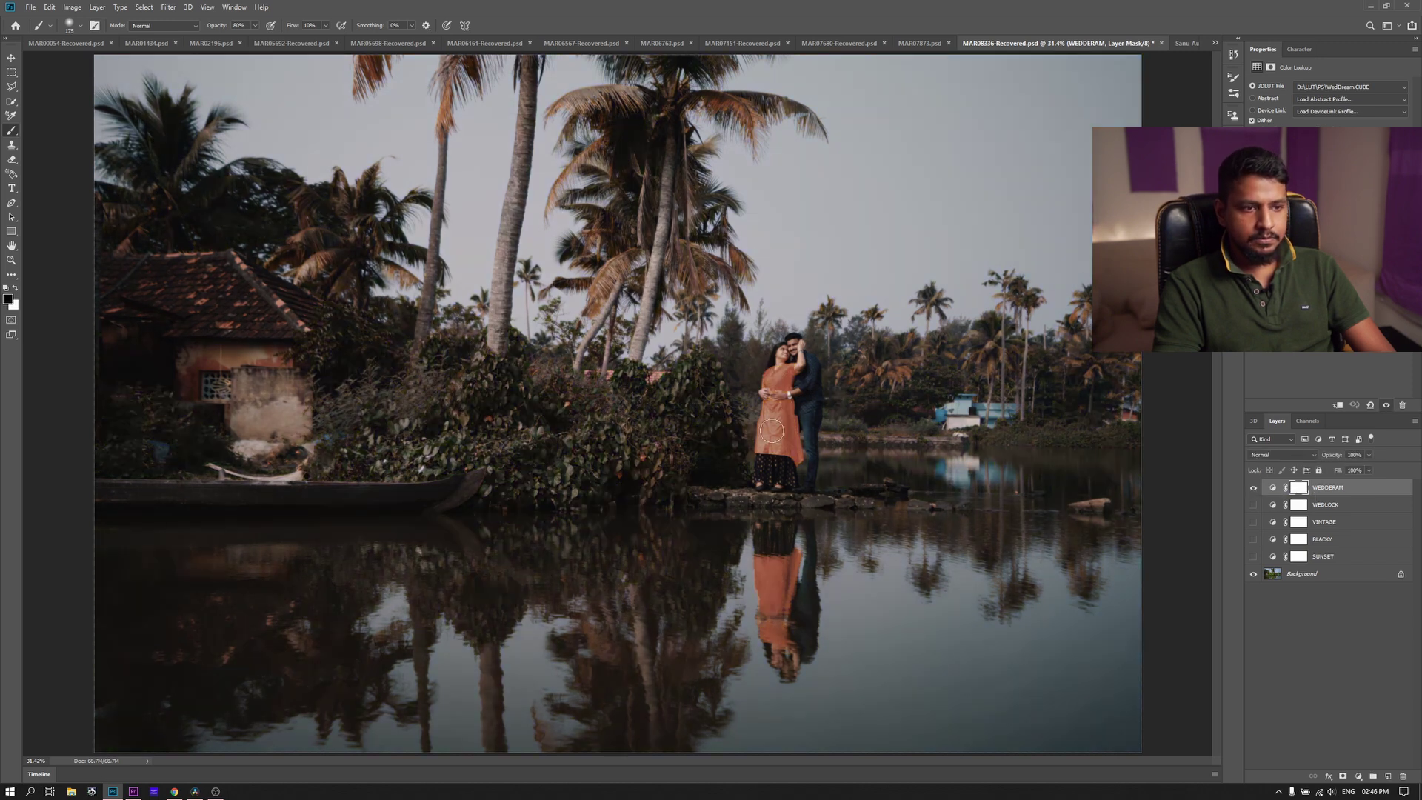
{"action": "left_click", "coordinate": [1252, 488]}
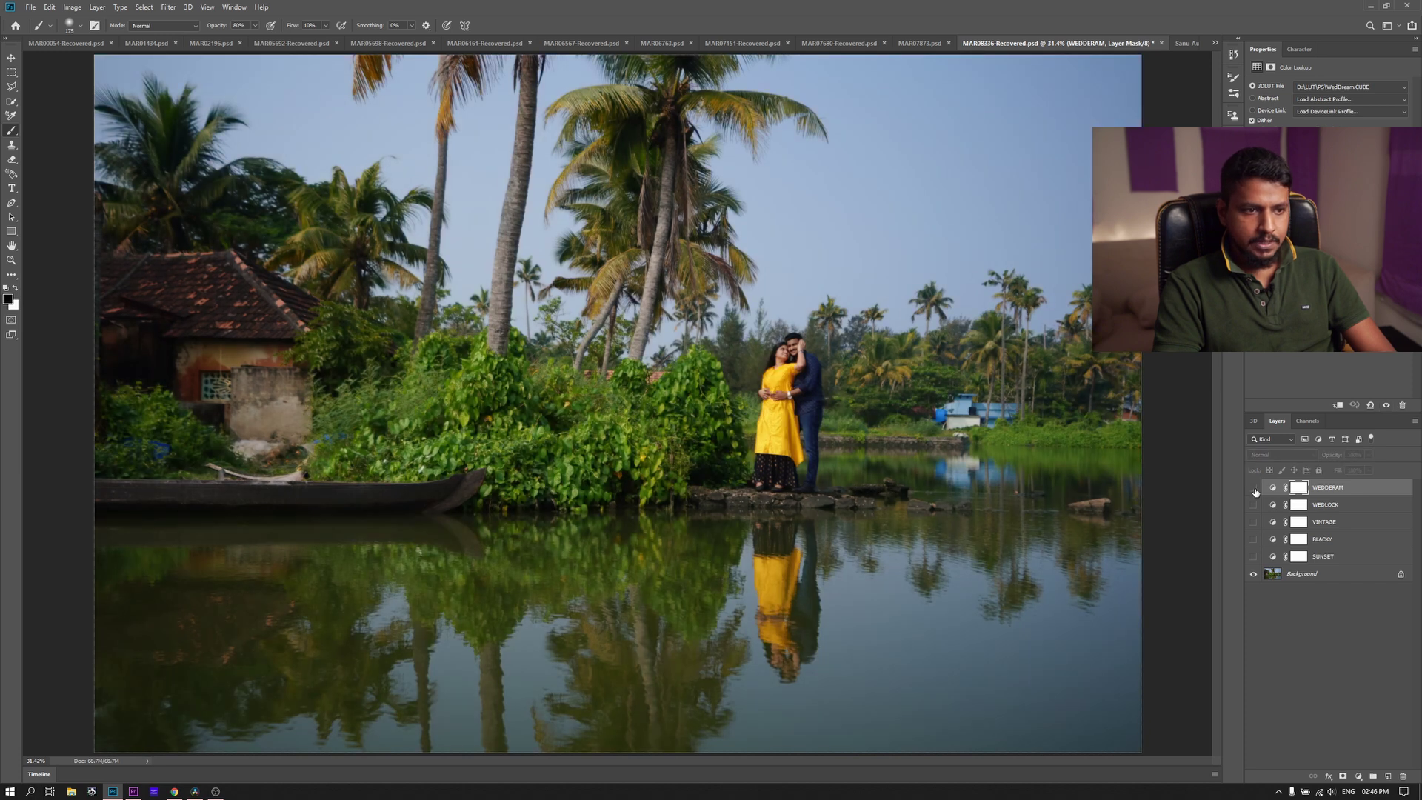
{"action": "left_click", "coordinate": [1252, 488]}
{"action": "left_click", "coordinate": [1253, 506]}
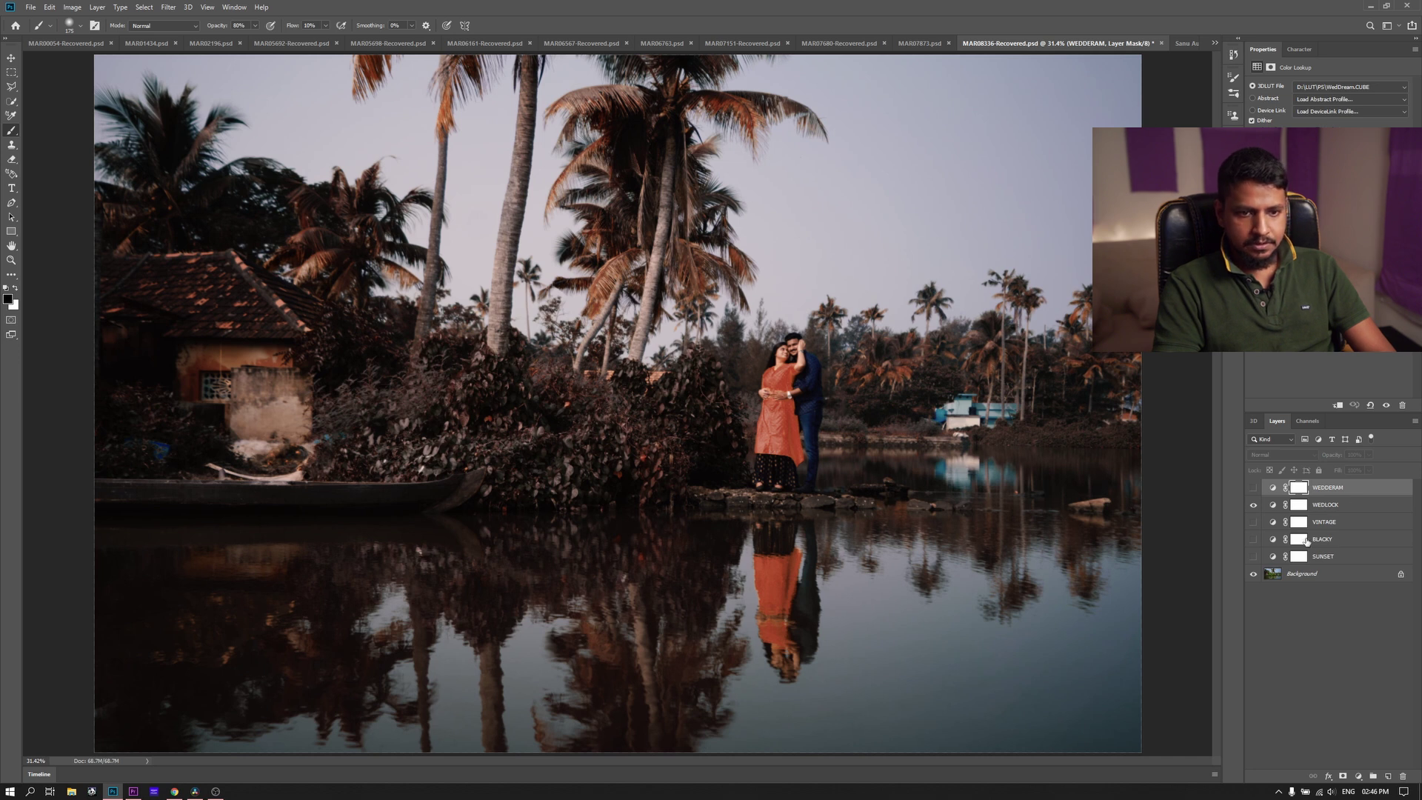
{"action": "left_click", "coordinate": [1253, 504]}
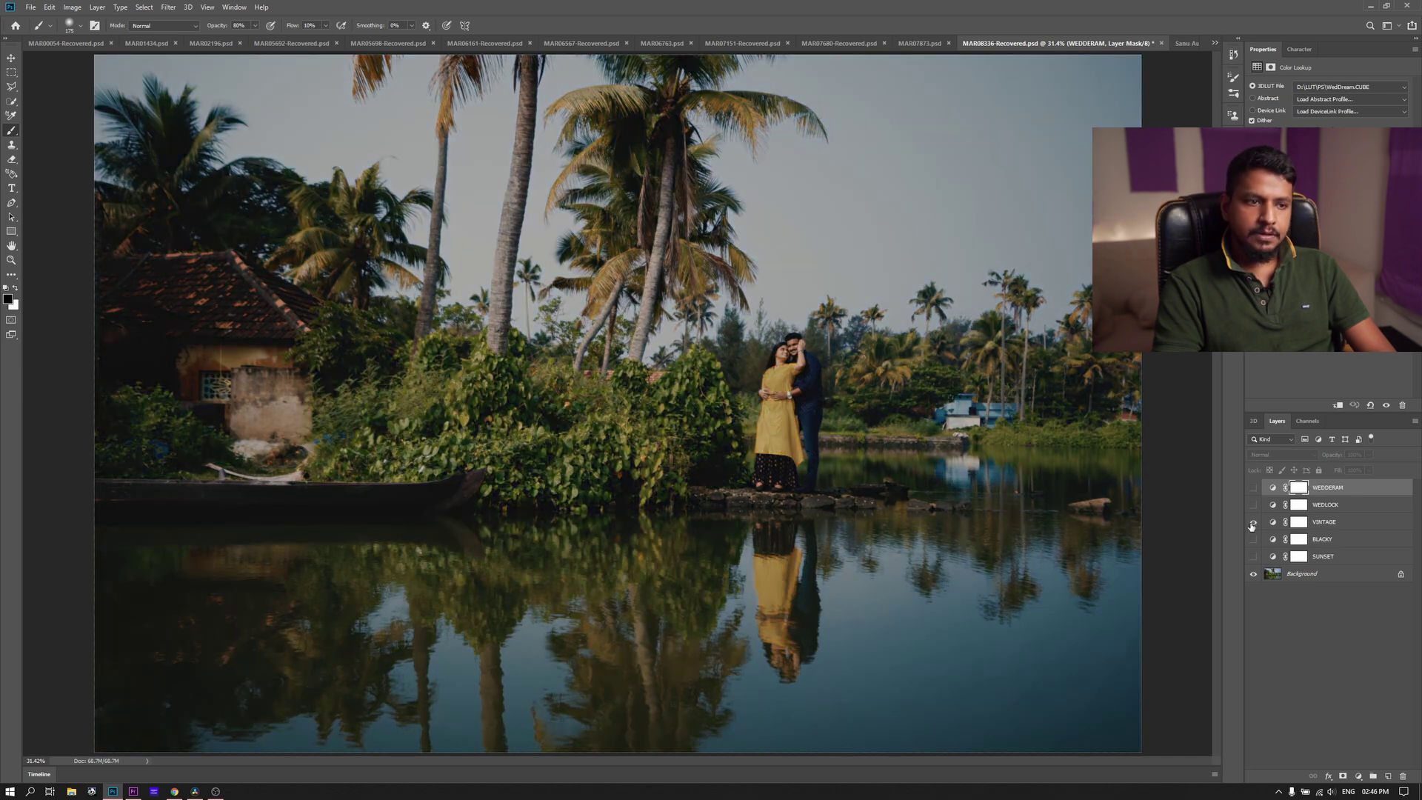
{"action": "left_click", "coordinate": [1252, 522]}
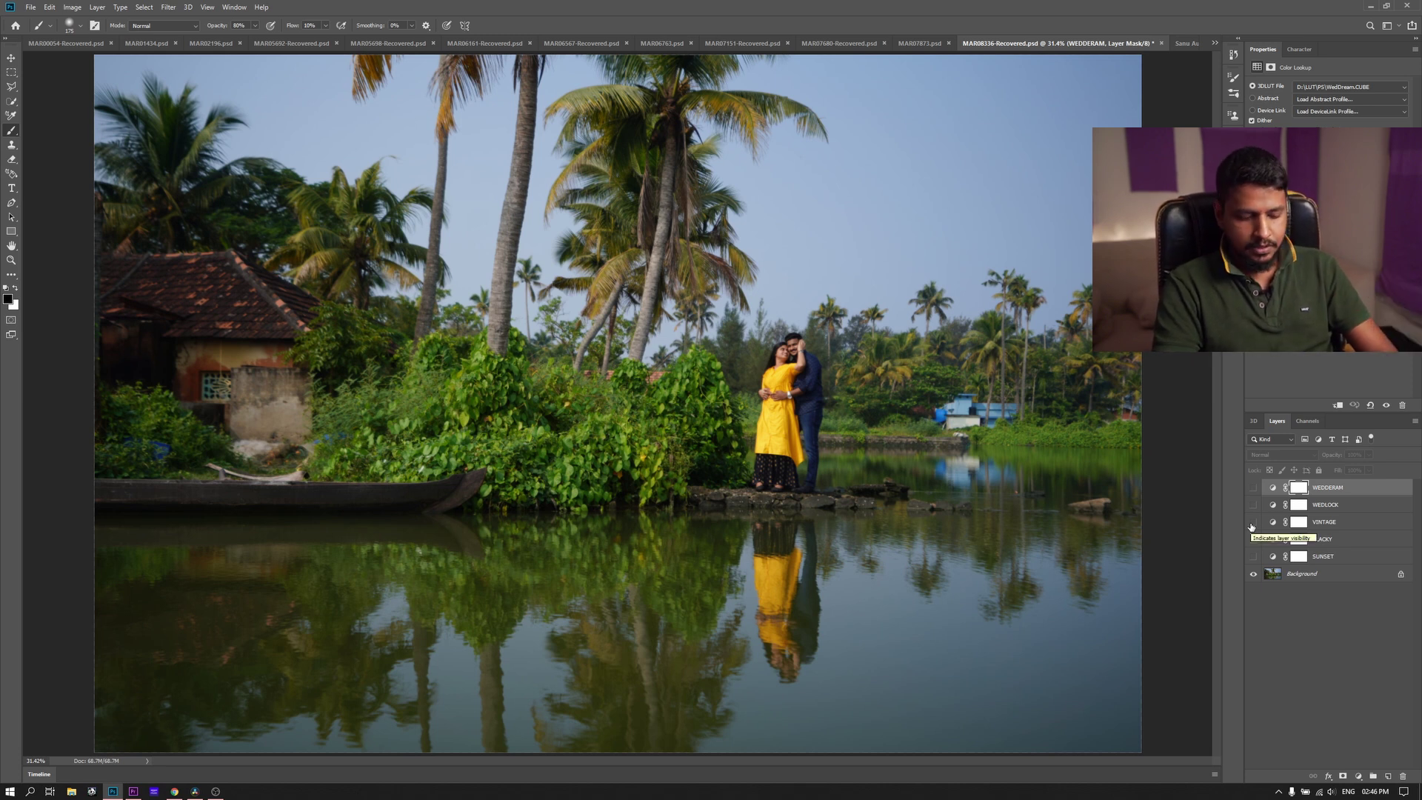
{"action": "left_click", "coordinate": [1251, 524]}
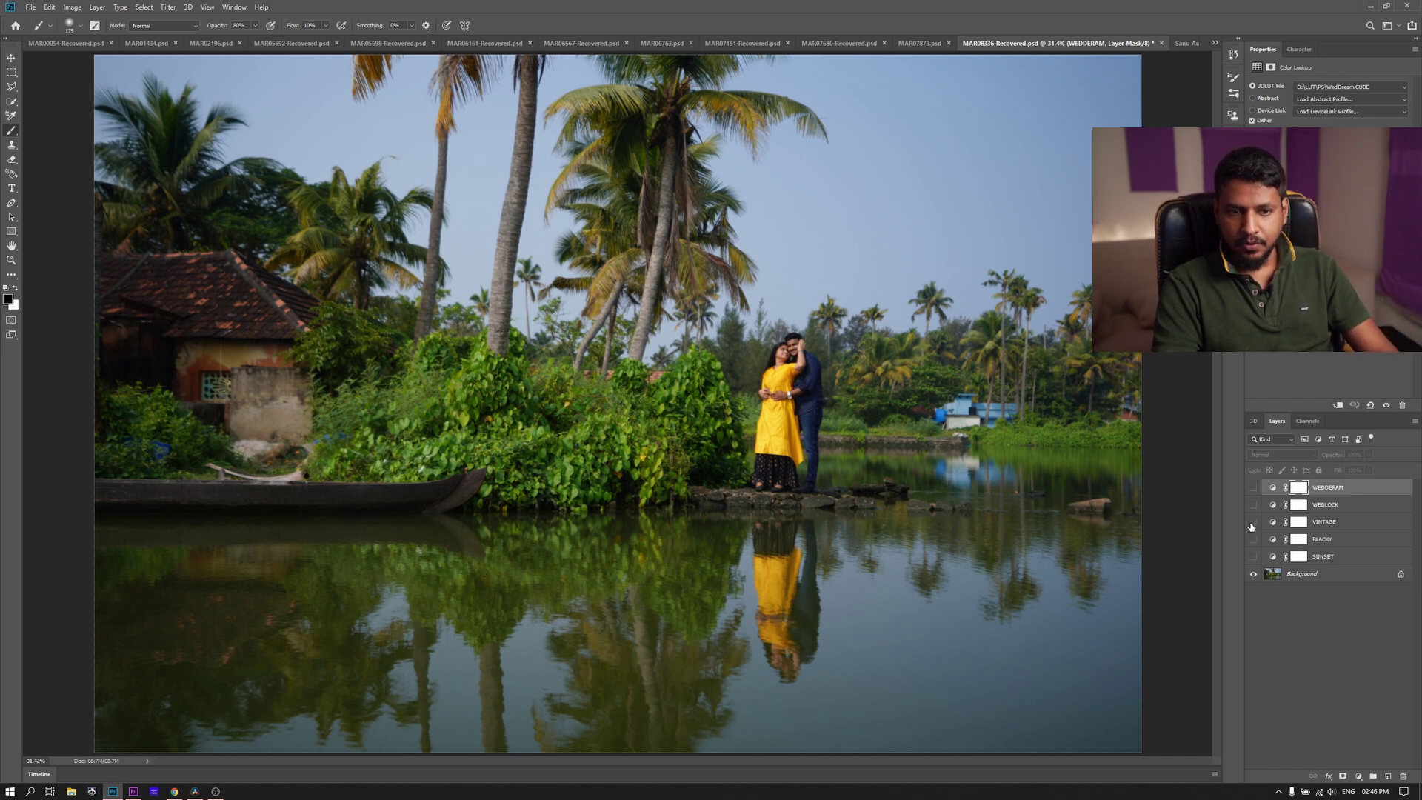
{"action": "left_click", "coordinate": [1254, 540]}
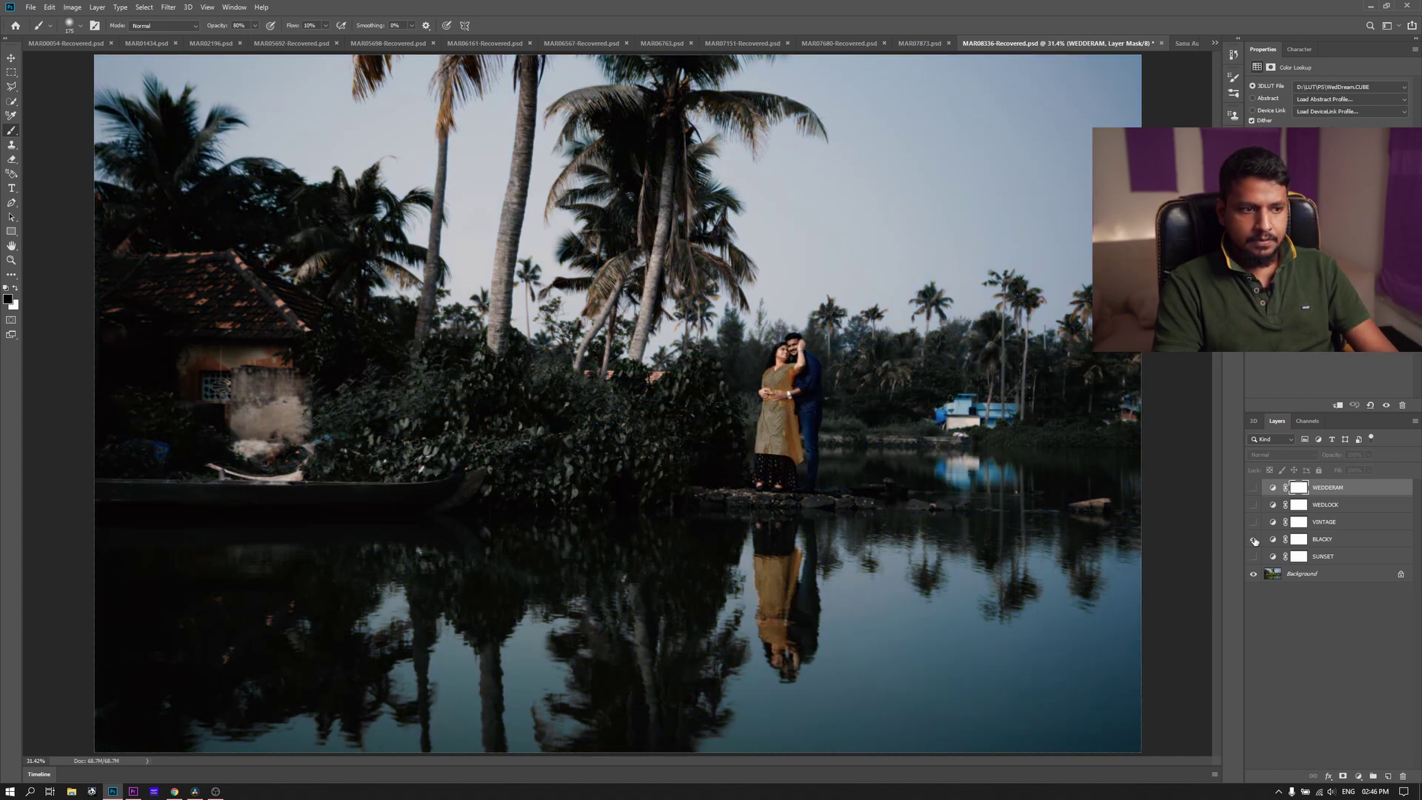
{"action": "left_click", "coordinate": [1253, 540]}
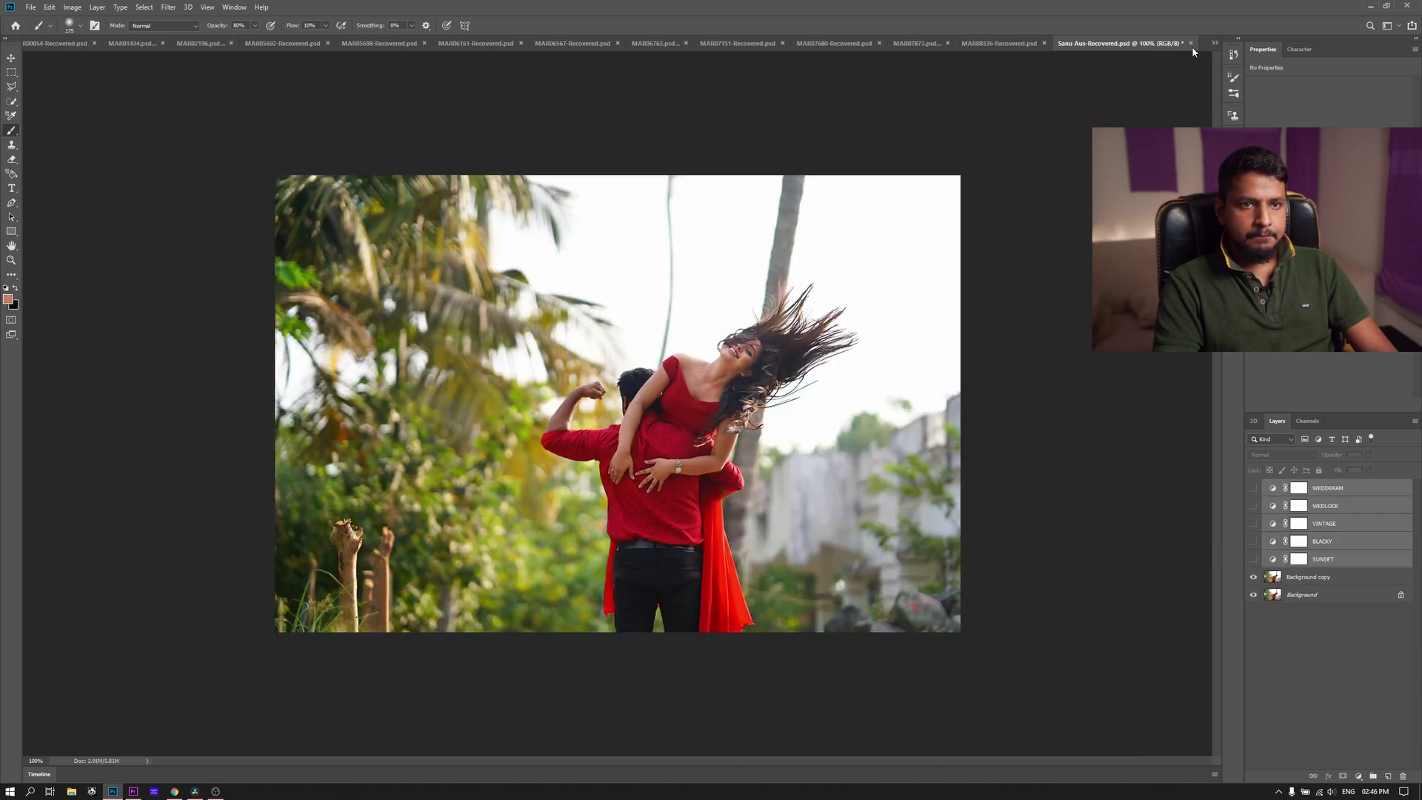
Open Sanu Aus-Recovered.psd and compare it with and without BLACKY, leaving BLACKY on
{"action": "left_click", "coordinate": [1187, 43]}
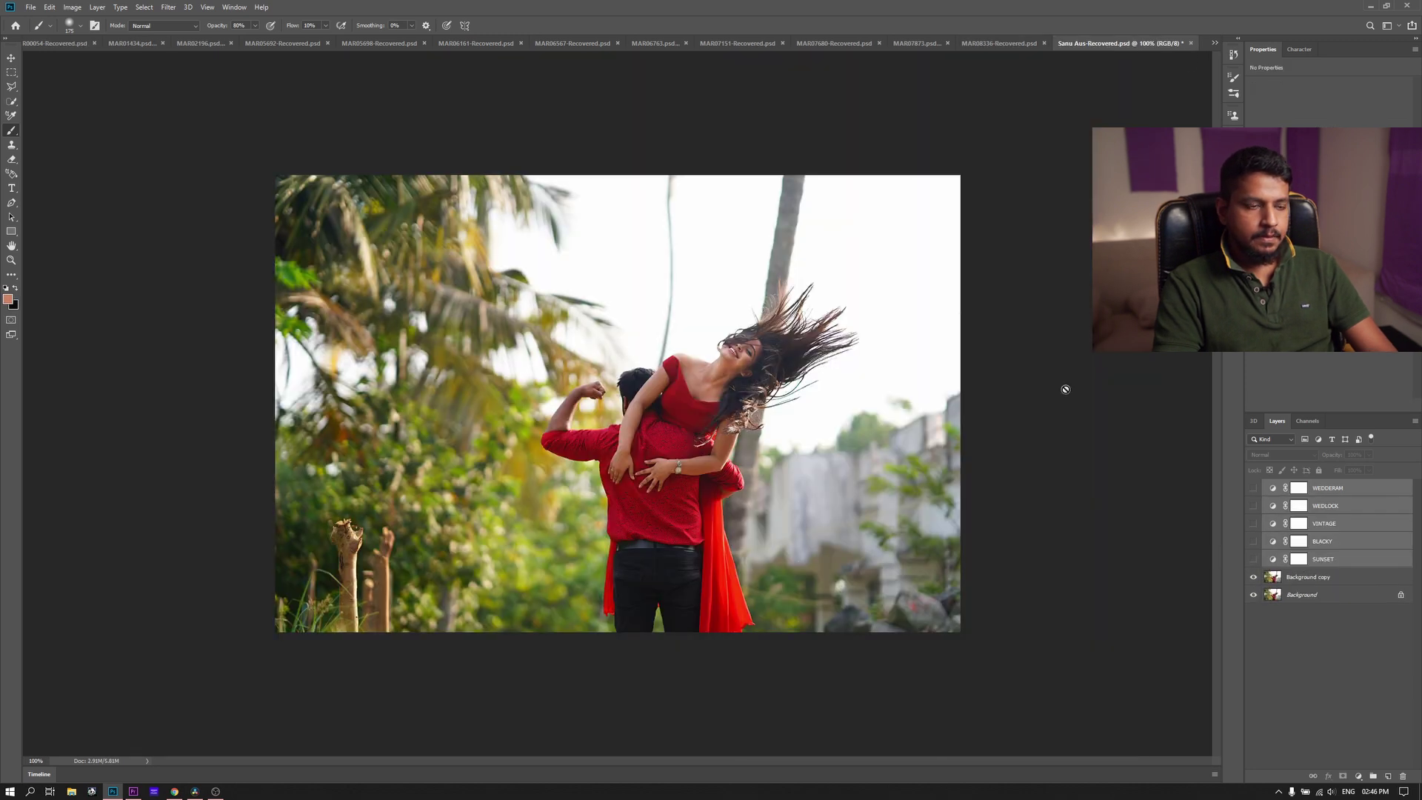
{"action": "key", "text": "ctrl+0"}
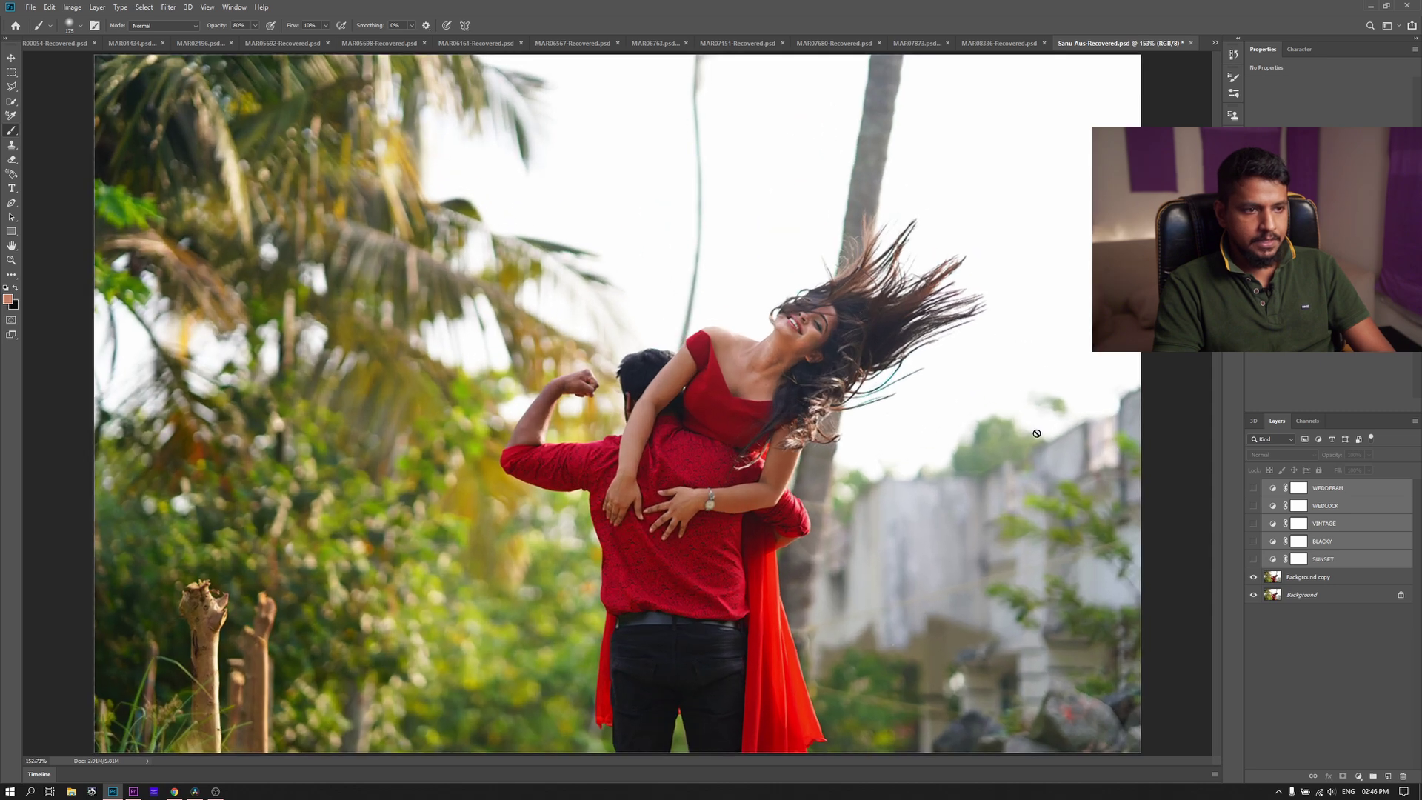
{"action": "left_click", "coordinate": [1252, 541]}
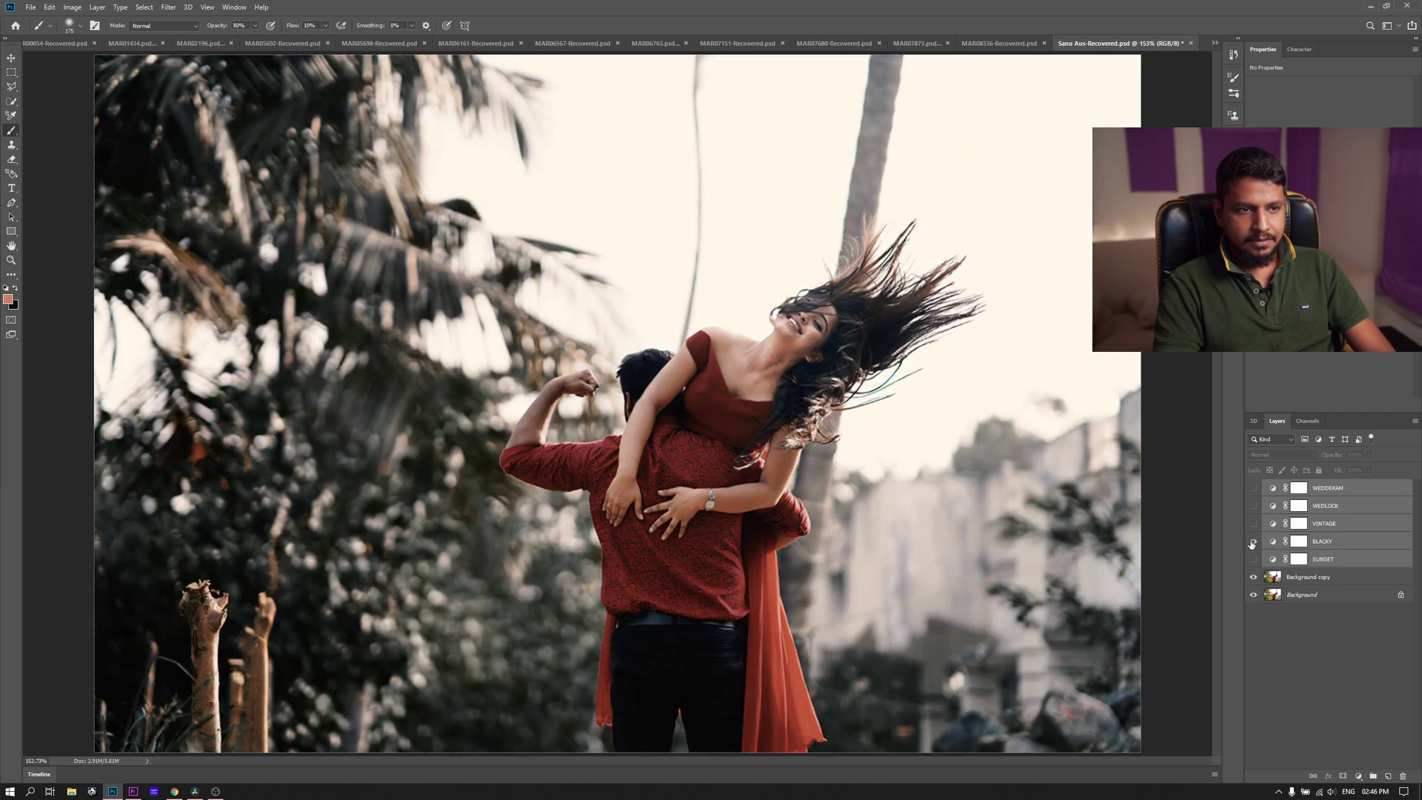
{"action": "key", "text": "ctrl+1"}
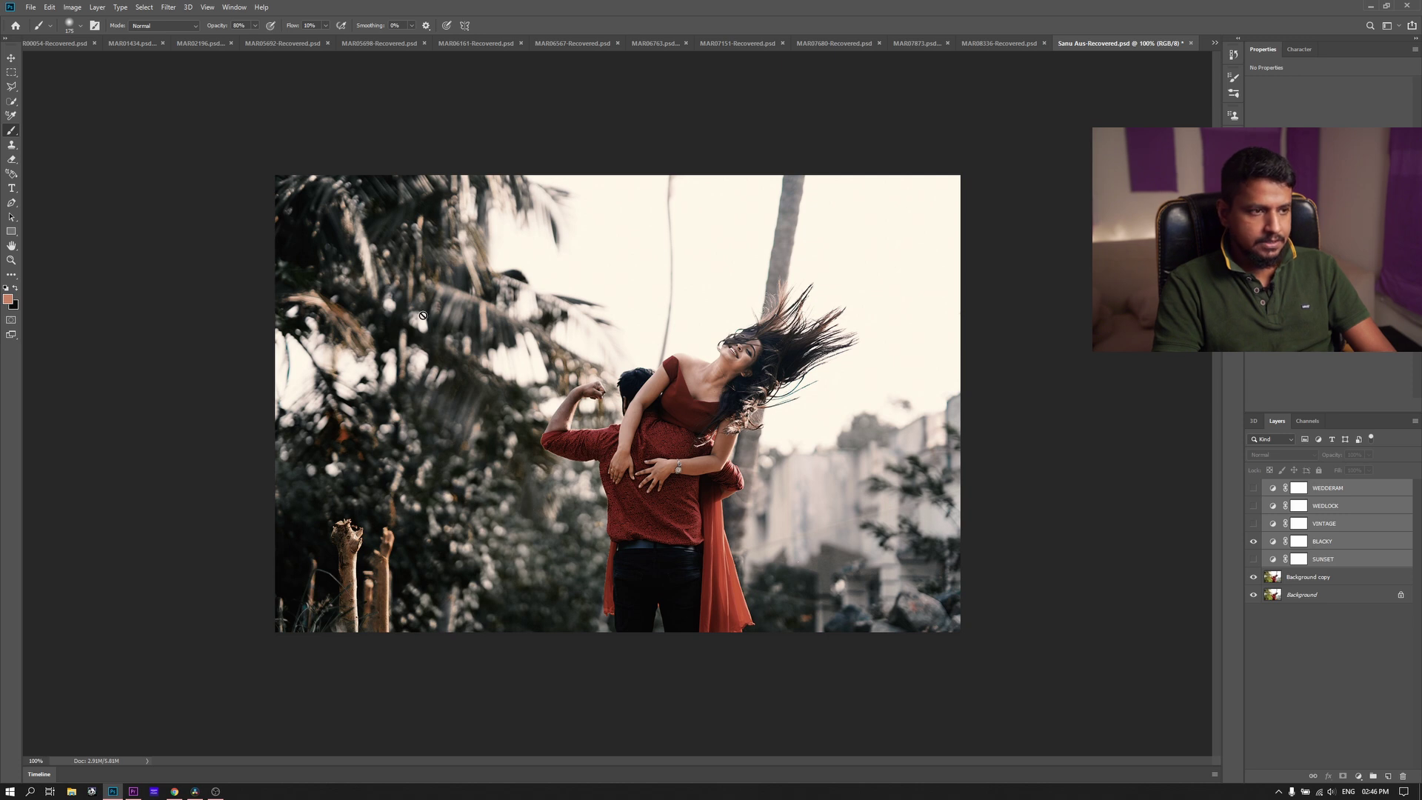
{"action": "left_click", "coordinate": [1253, 540]}
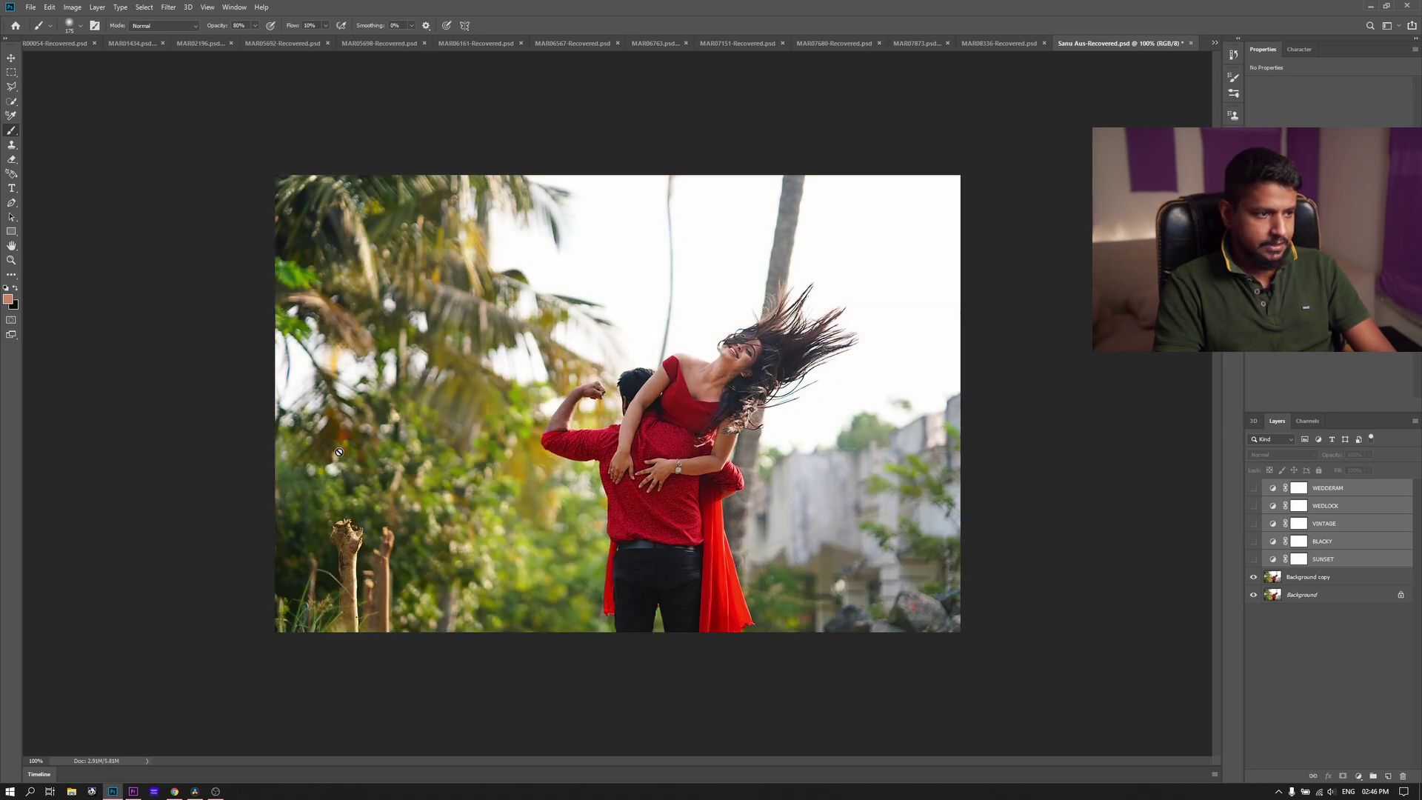
{"action": "key", "text": "ctrl+0"}
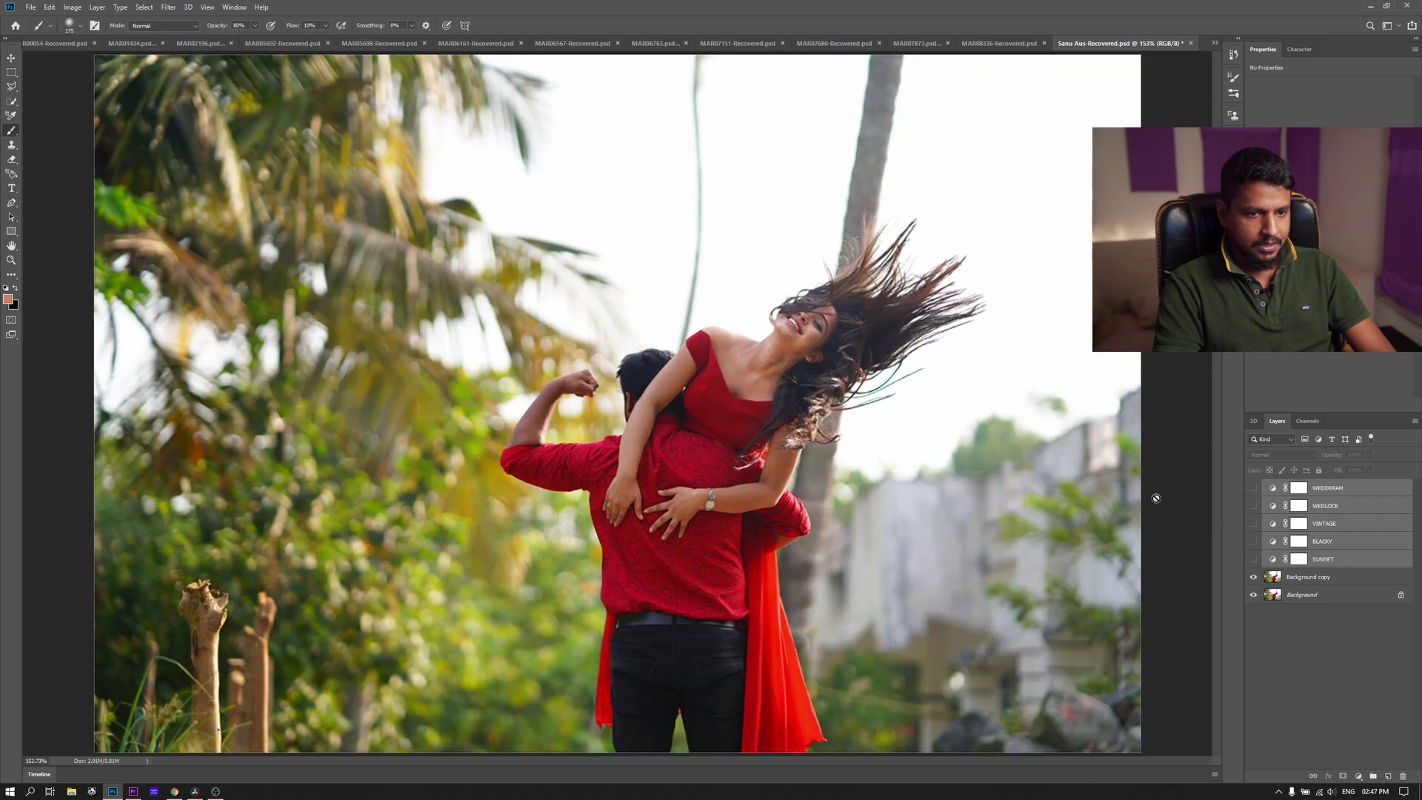
{"action": "left_click", "coordinate": [1253, 541]}
Toggle the Background copy layer repeatedly to compare the faces with and without it
{"action": "left_click", "coordinate": [1253, 577]}
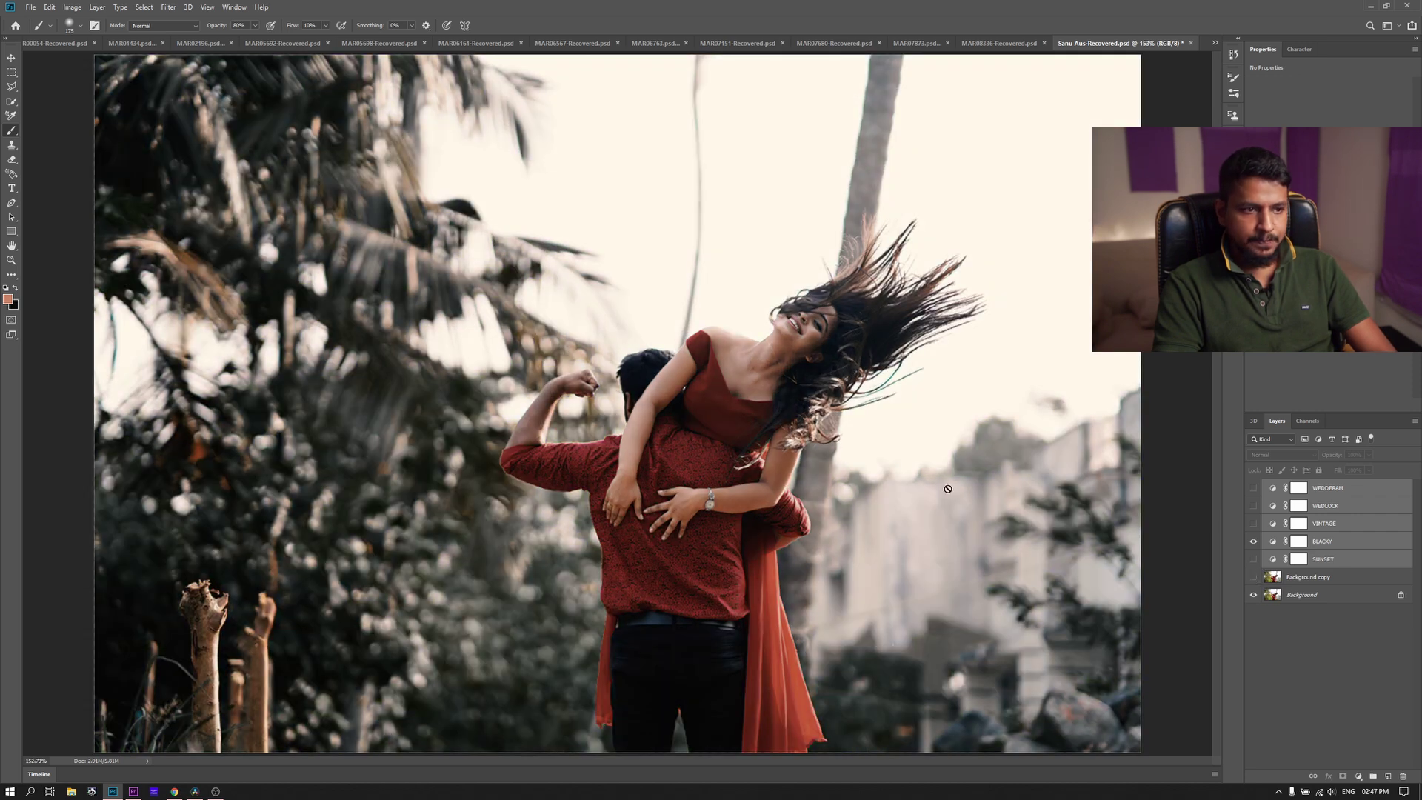
{"action": "left_click", "coordinate": [1253, 577]}
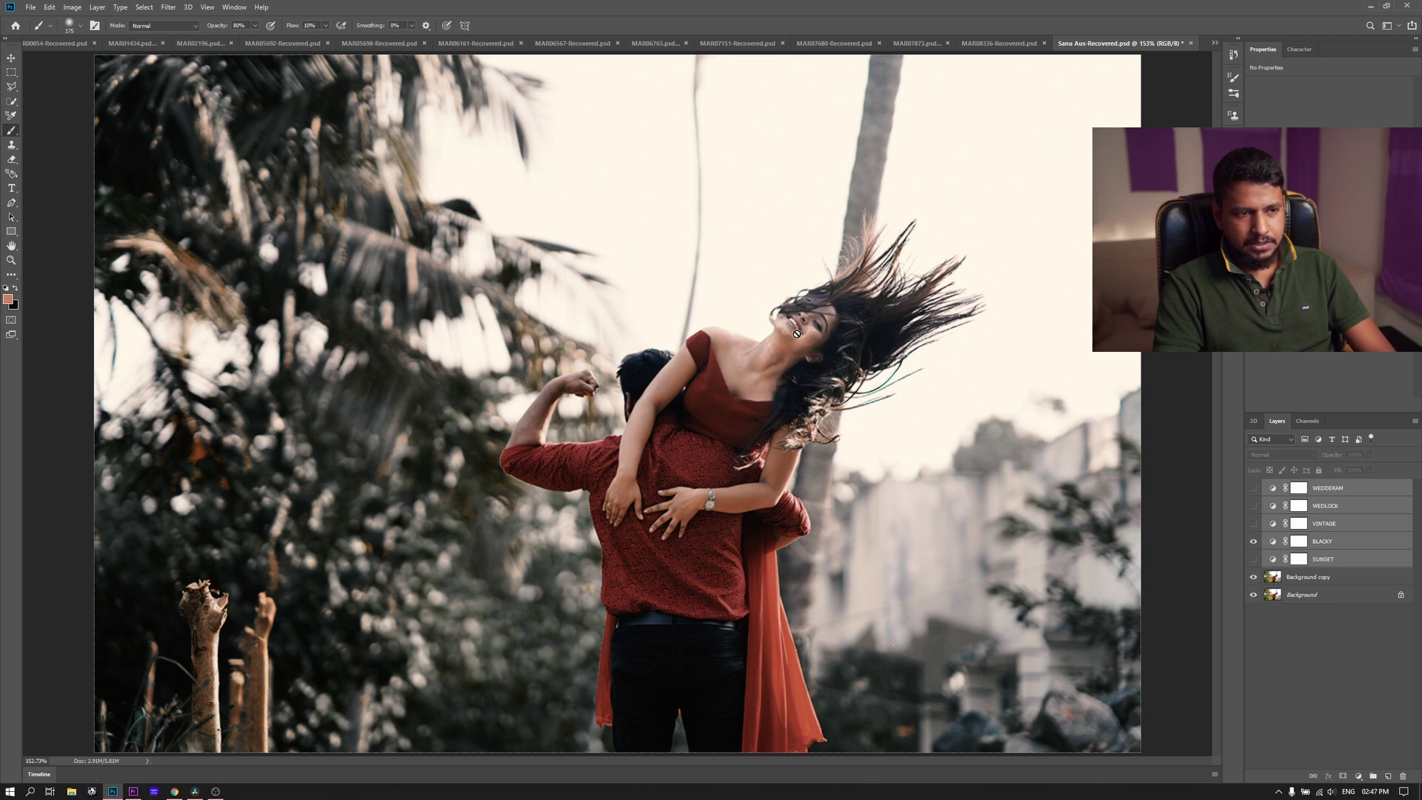
{"action": "left_click", "coordinate": [1252, 578]}
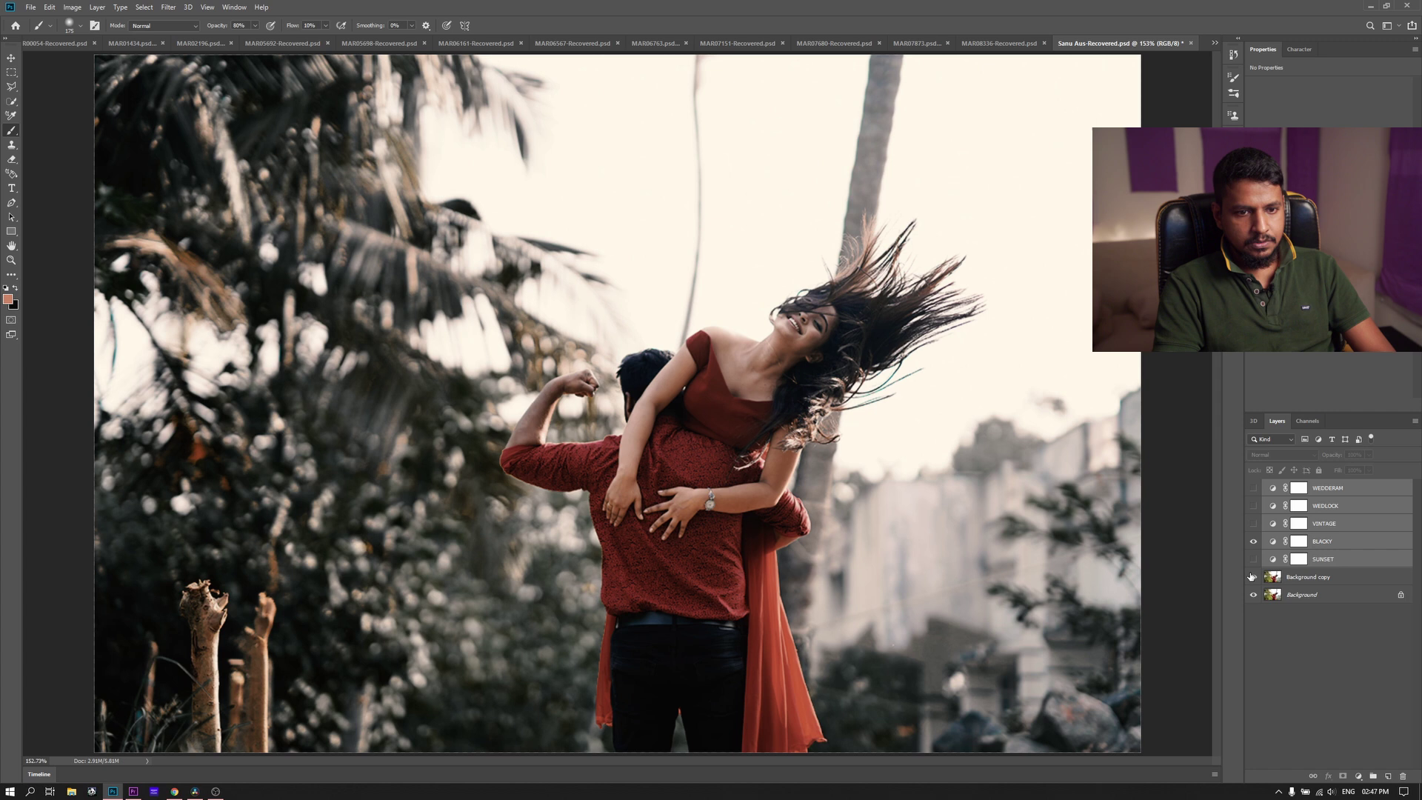
{"action": "left_click", "coordinate": [1252, 577]}
{"action": "left_click", "coordinate": [1253, 577]}
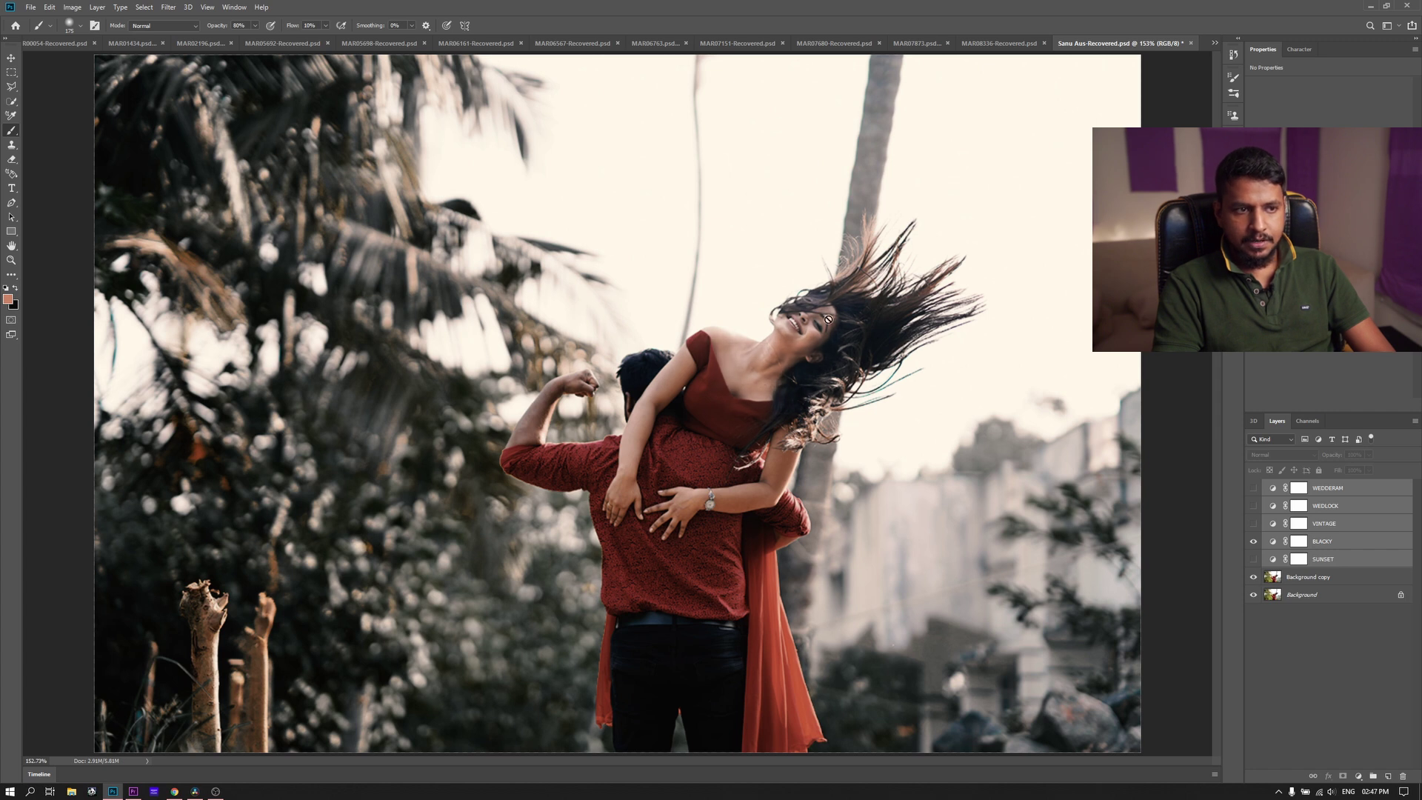
Recheck BLACKY off and on at 100% zoom, leaving it visible
{"action": "left_click", "coordinate": [1254, 541]}
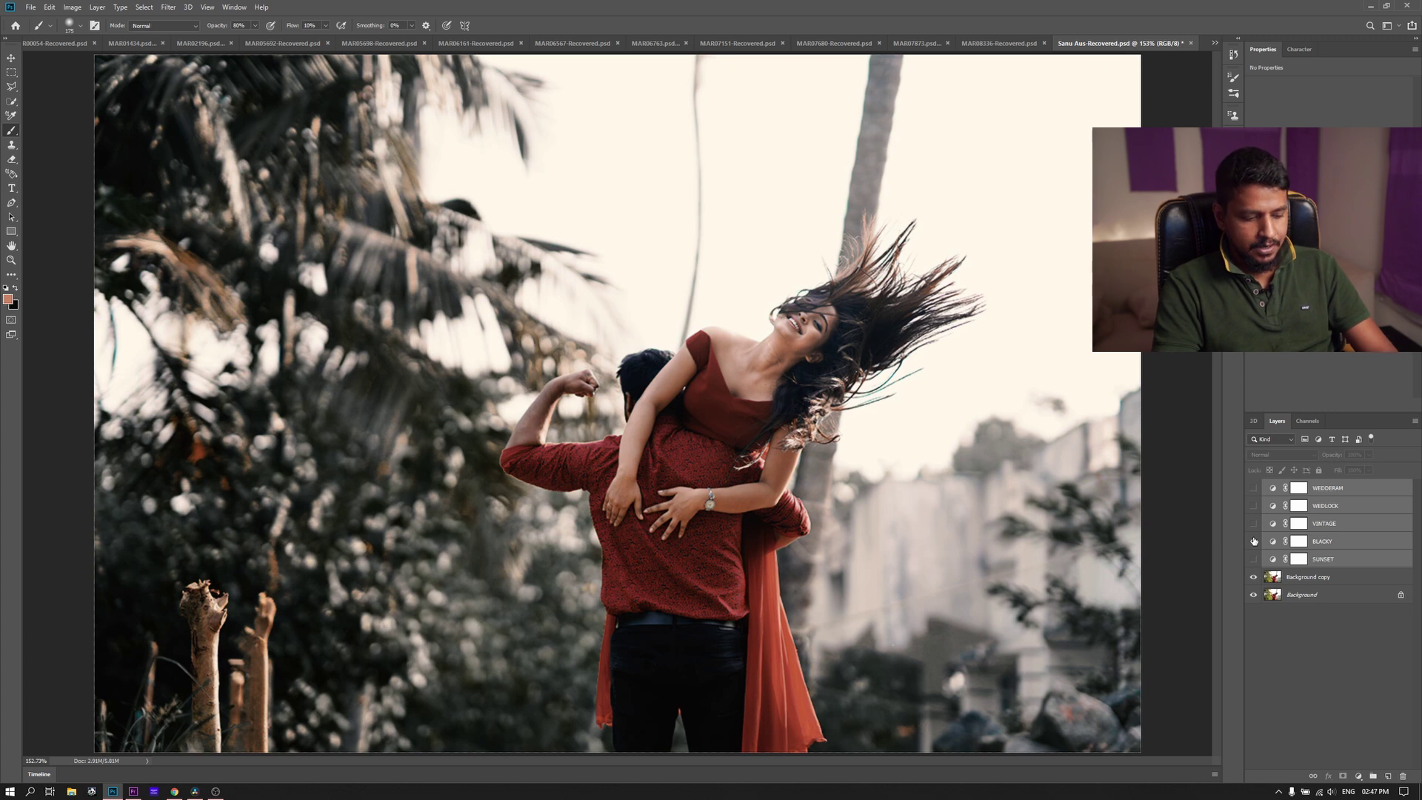
{"action": "key", "text": "ctrl+minus"}
{"action": "key", "text": "ctrl+minus"}
{"action": "key", "text": "ctrl+plus"}
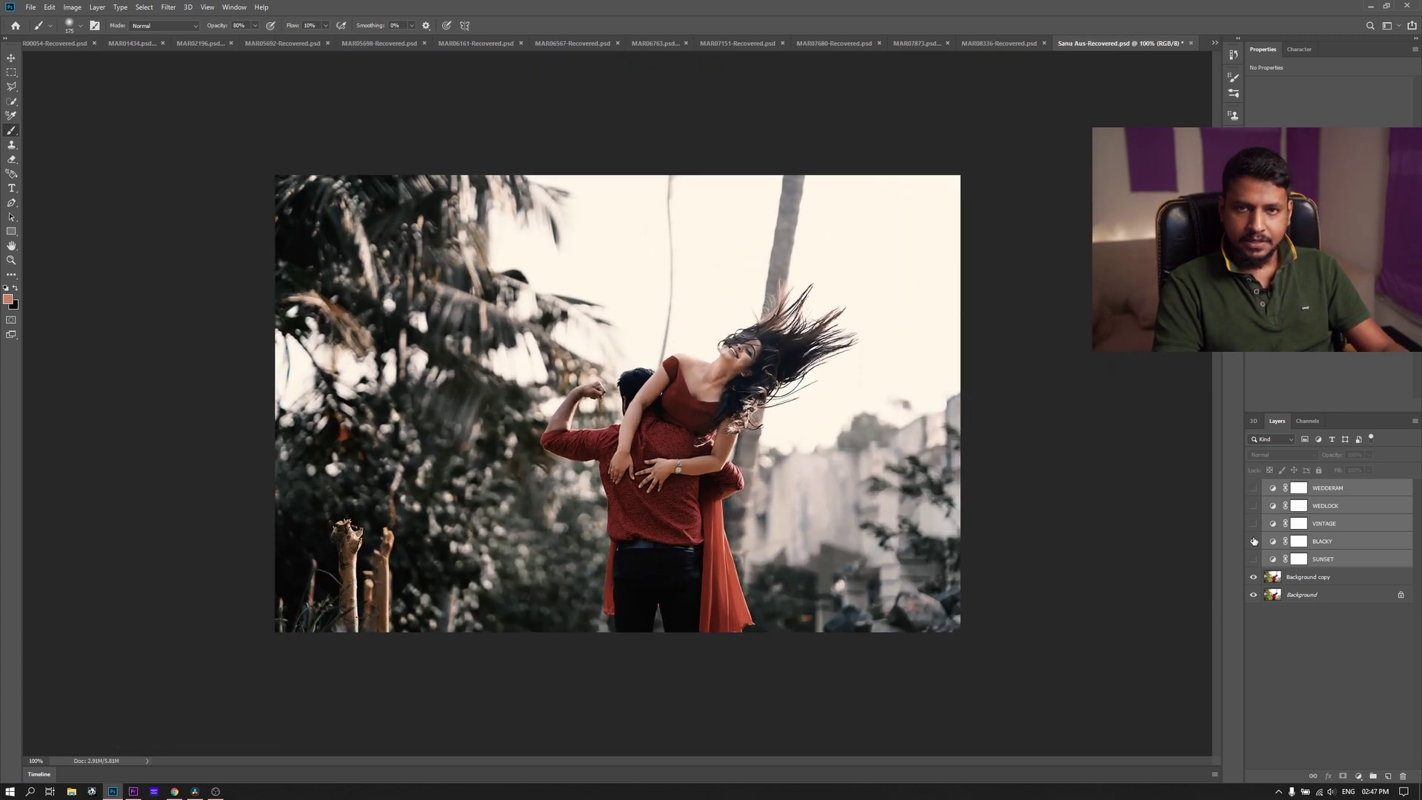
{"action": "left_click", "coordinate": [1254, 541]}
{"action": "left_click", "coordinate": [1254, 541]}
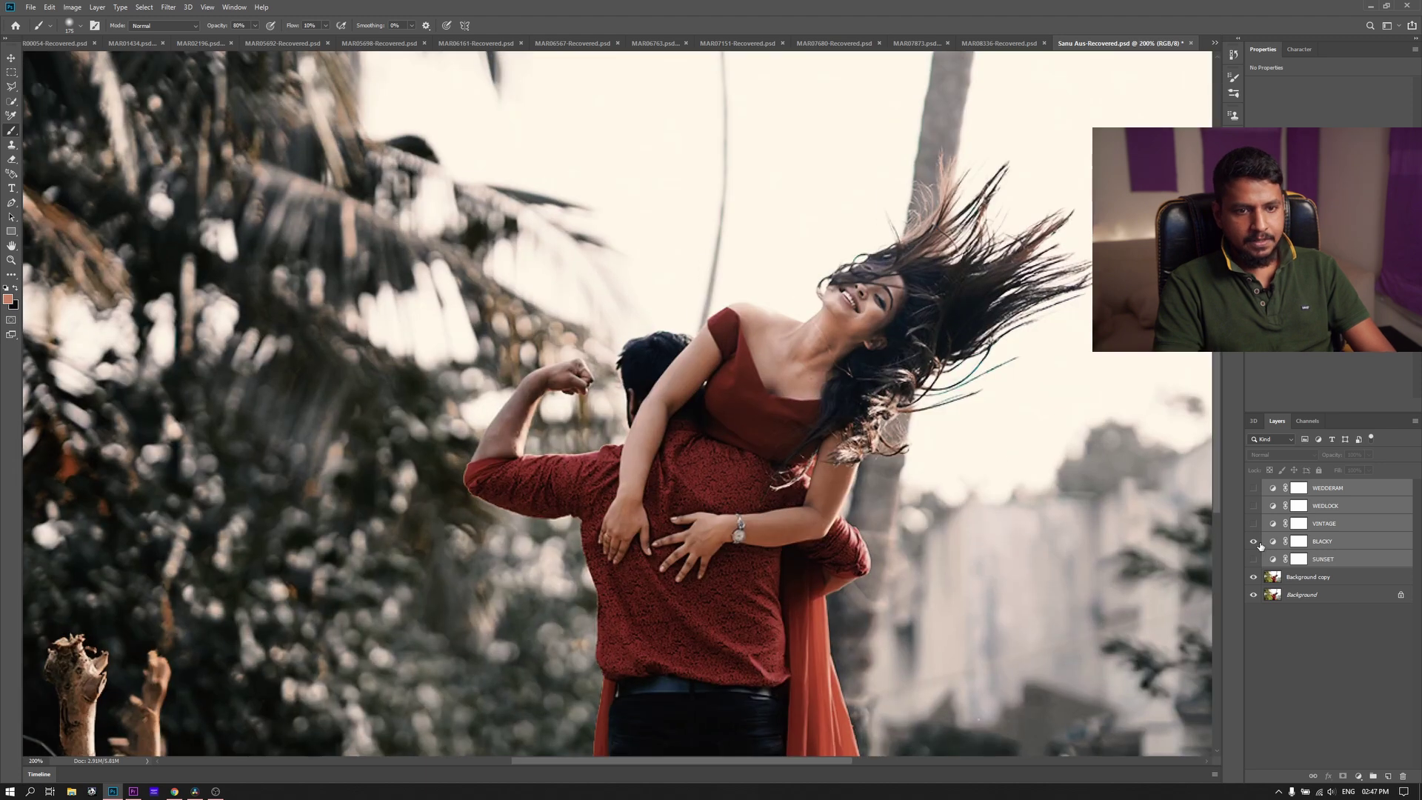
Show the Points.psd layout with the blue TIME, LOCATION and DRESS COLOR text
{"action": "left_click", "coordinate": [1254, 541]}
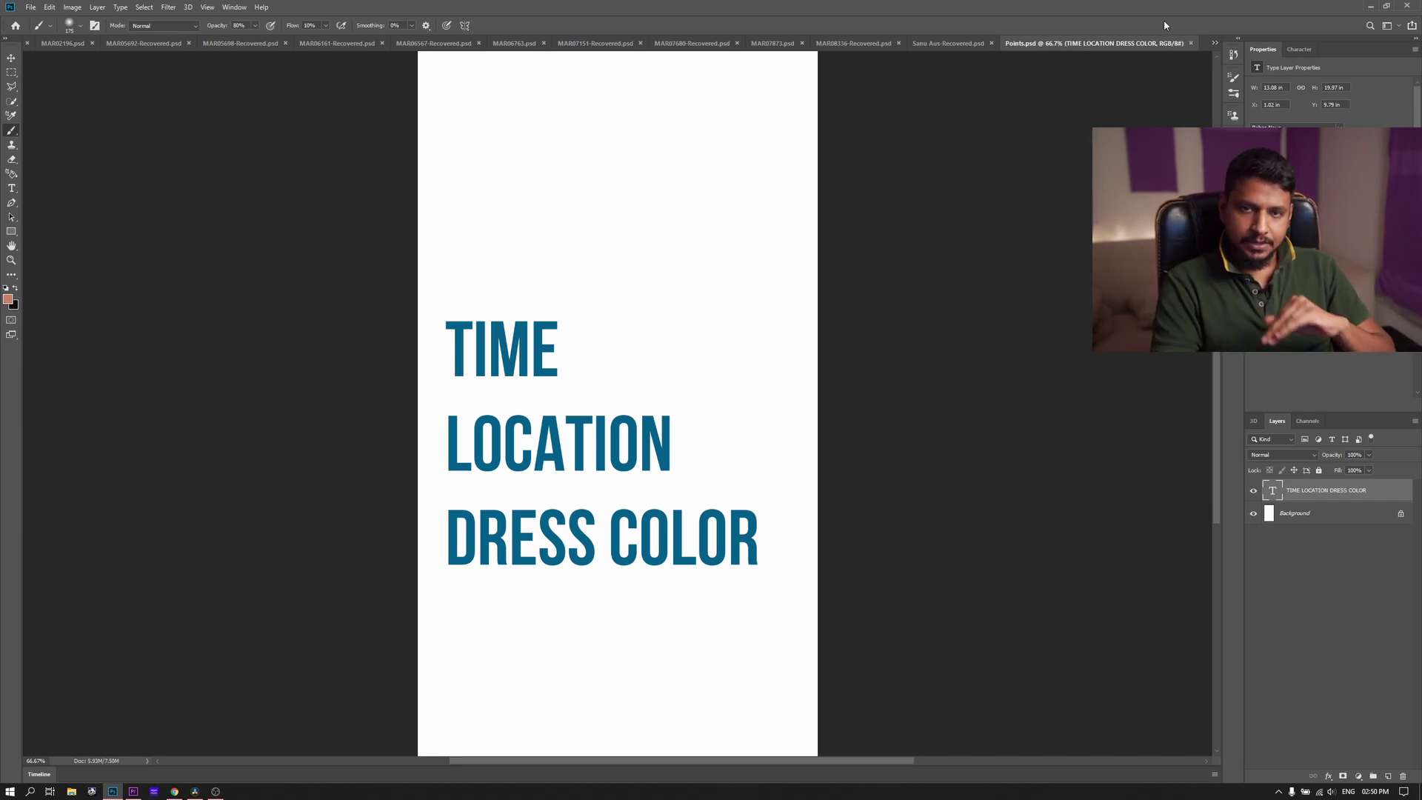
Bring up the MAR03516.JPG desert photo, fitted to the window
{"action": "left_click", "coordinate": [1214, 43]}
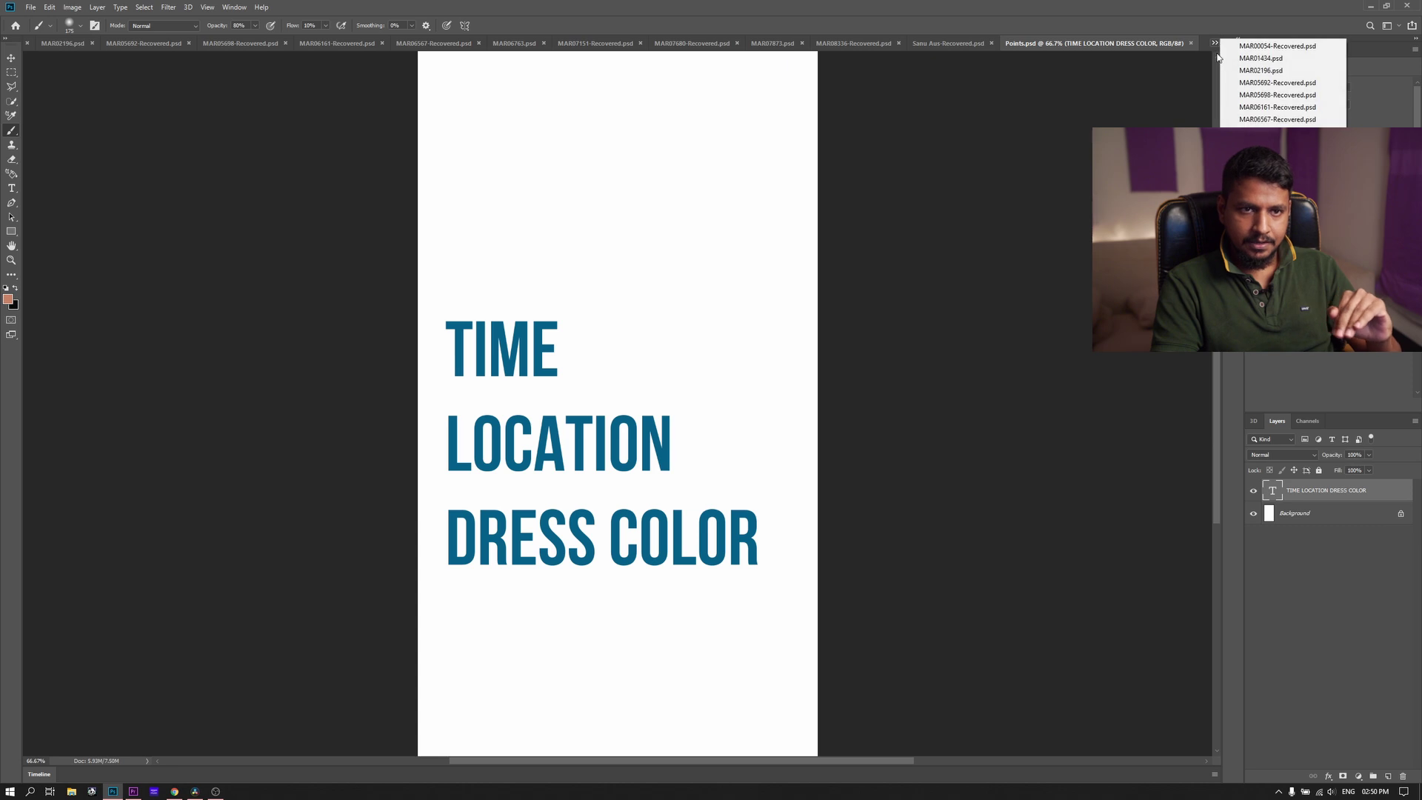
{"action": "left_click", "coordinate": [1273, 125]}
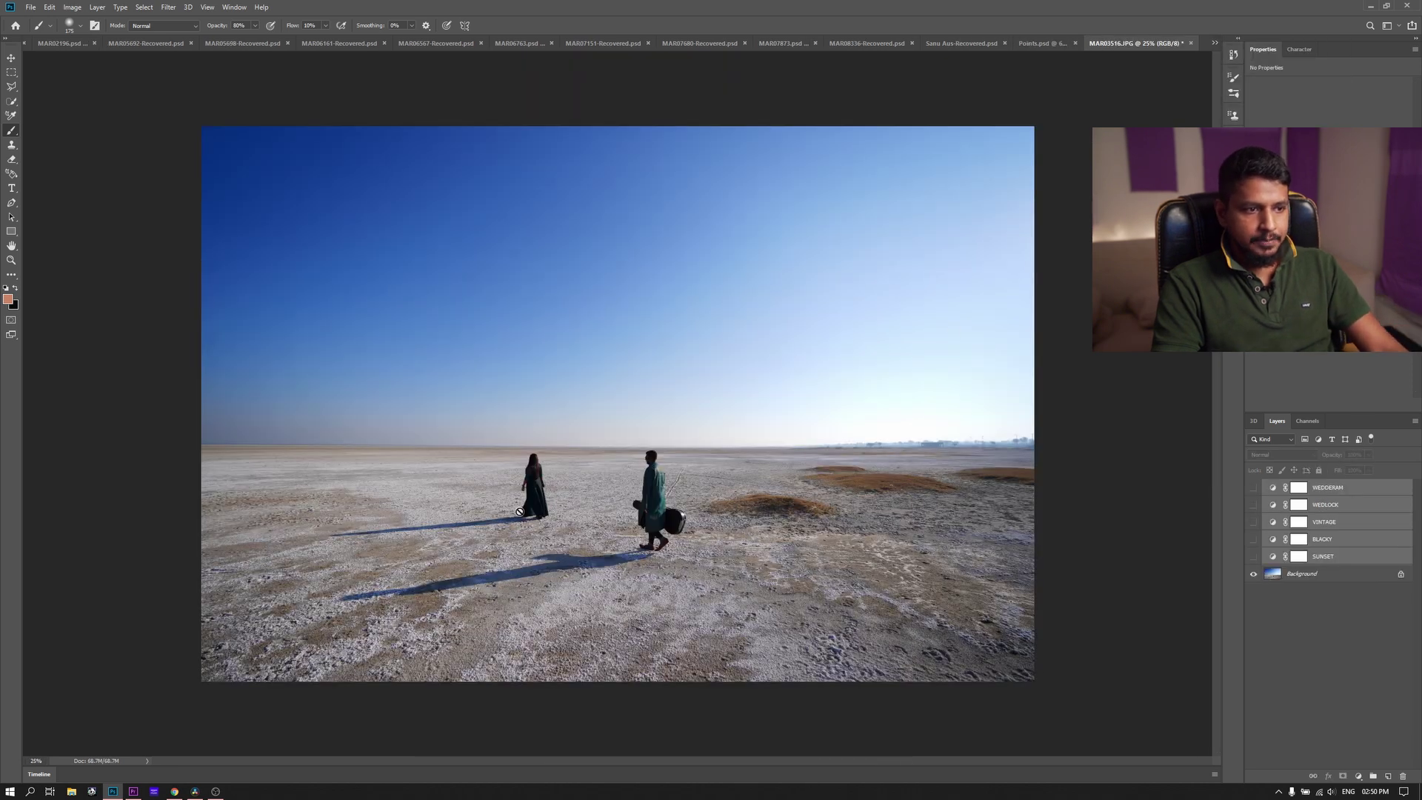
{"action": "key", "text": "ctrl+0"}
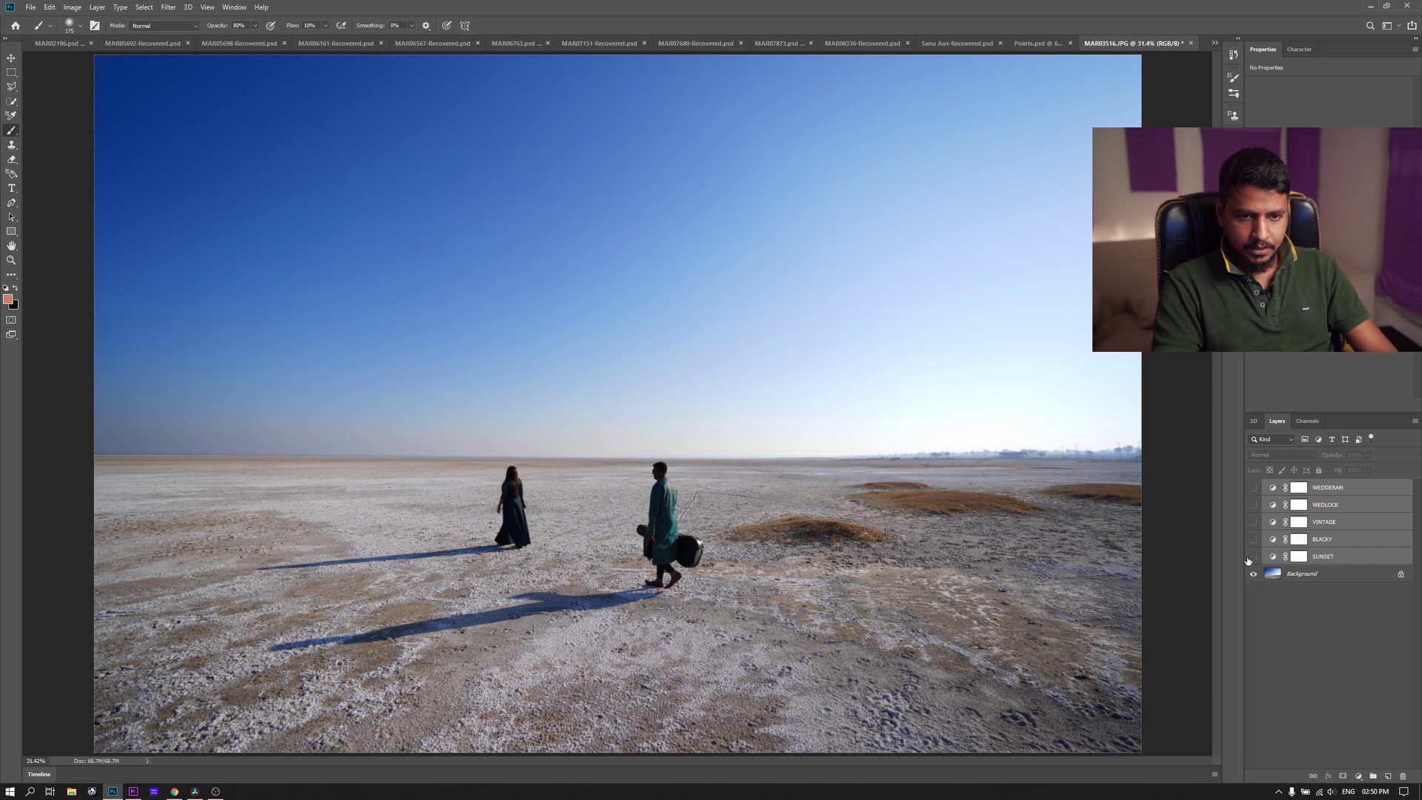
Compare the WEDDERAM, WEDLOCK, BLACKY, SUNSET and VINTAGE grades on the desert photo
{"action": "left_click", "coordinate": [1253, 488]}
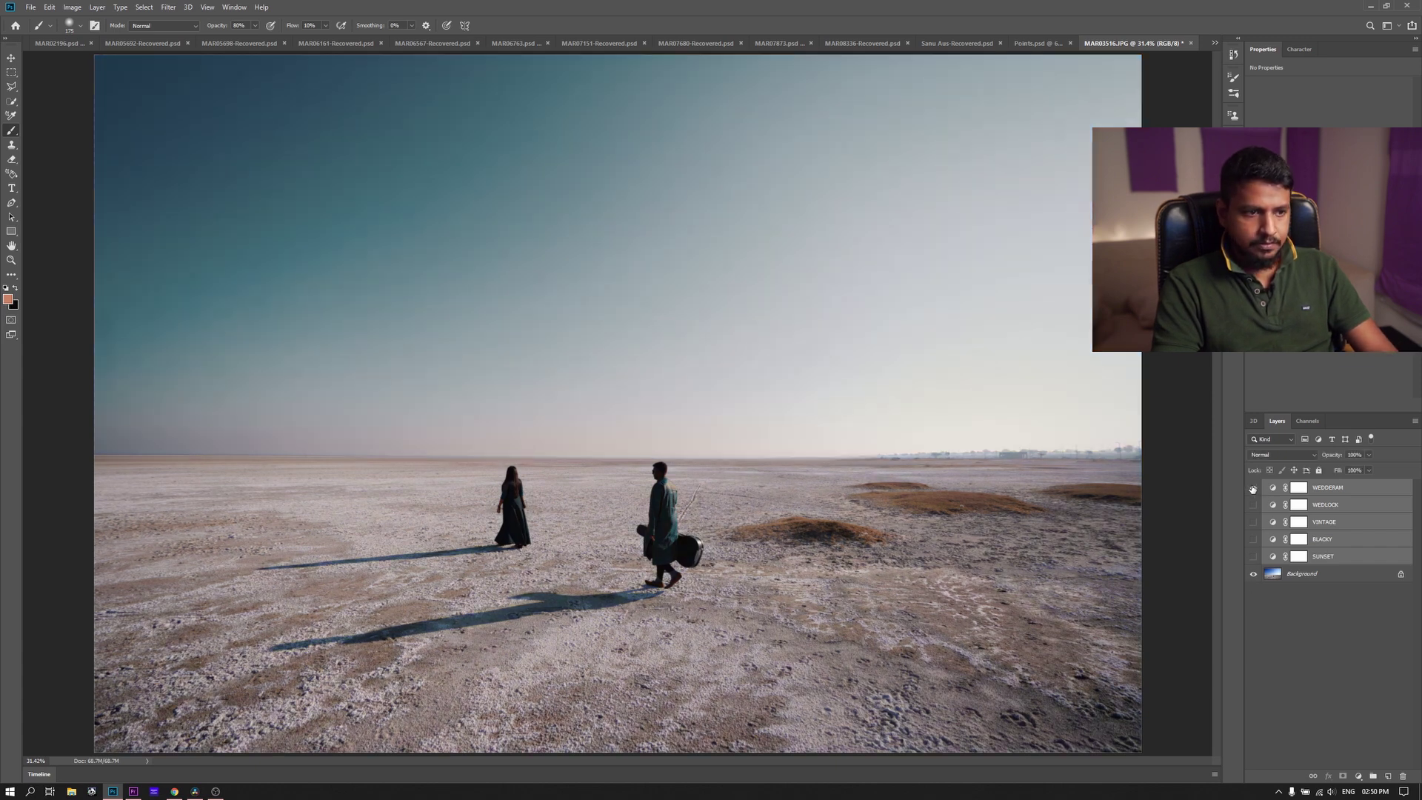
{"action": "left_click", "coordinate": [1253, 488]}
{"action": "left_click", "coordinate": [1252, 505]}
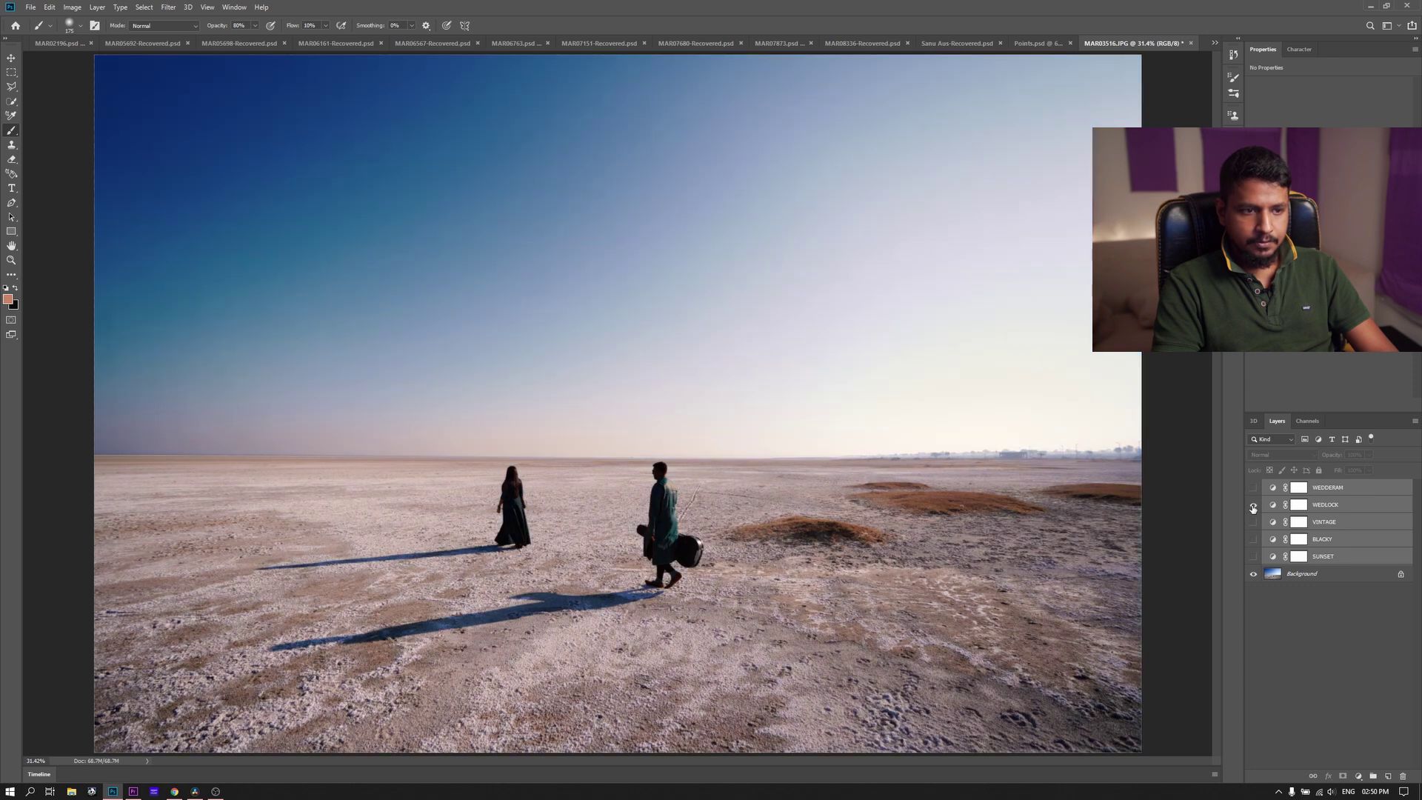
{"action": "left_click", "coordinate": [1253, 540]}
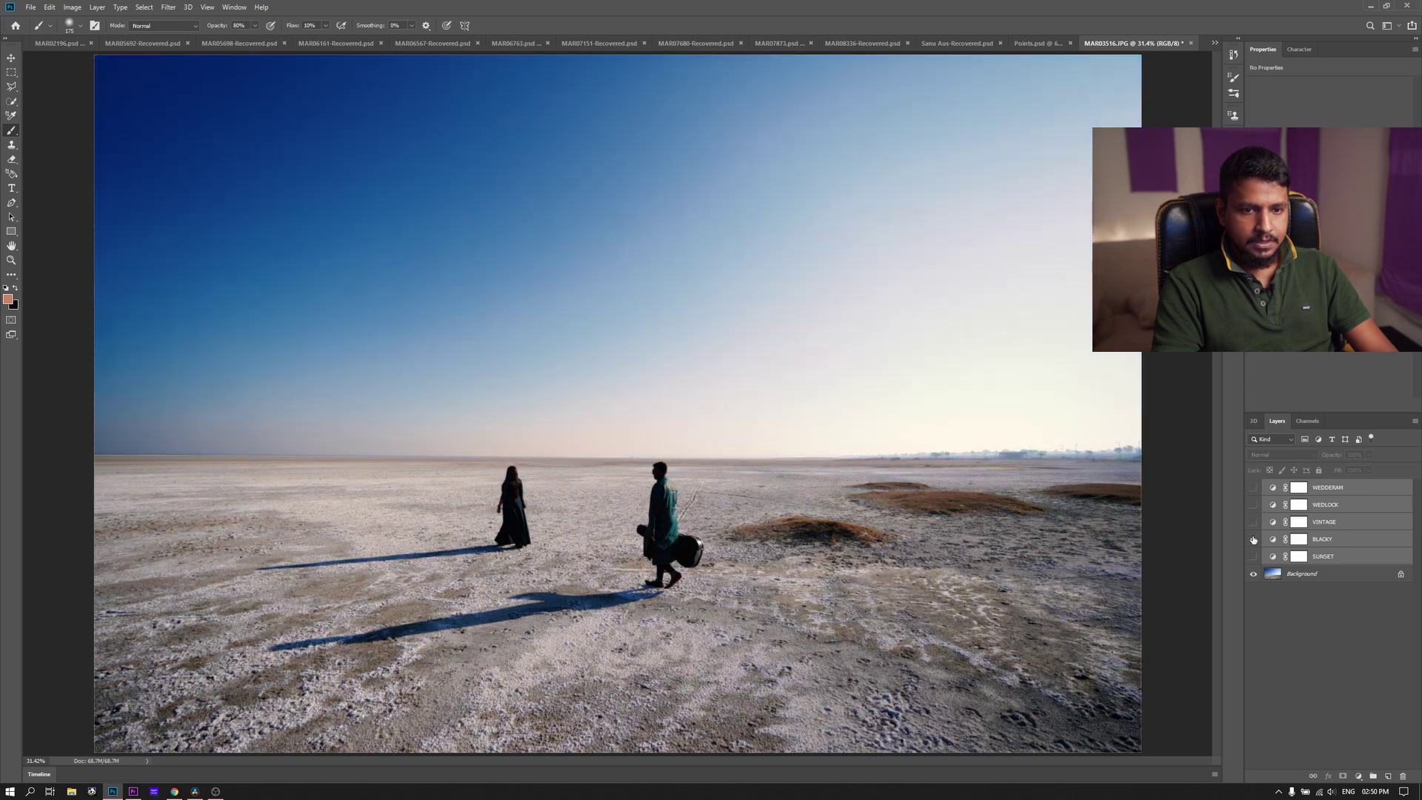
{"action": "left_click", "coordinate": [1253, 540]}
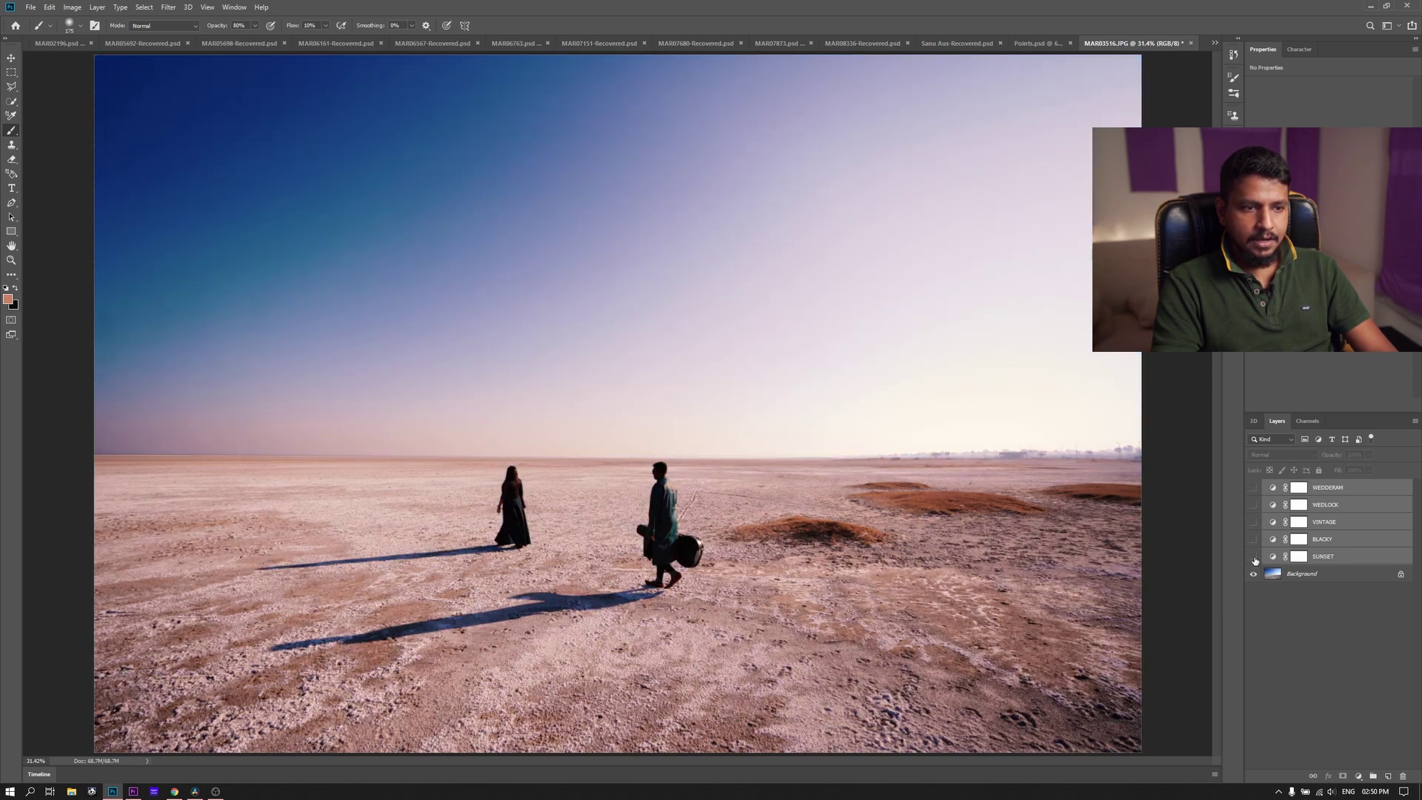
{"action": "left_click", "coordinate": [1253, 557]}
{"action": "left_click", "coordinate": [1253, 522]}
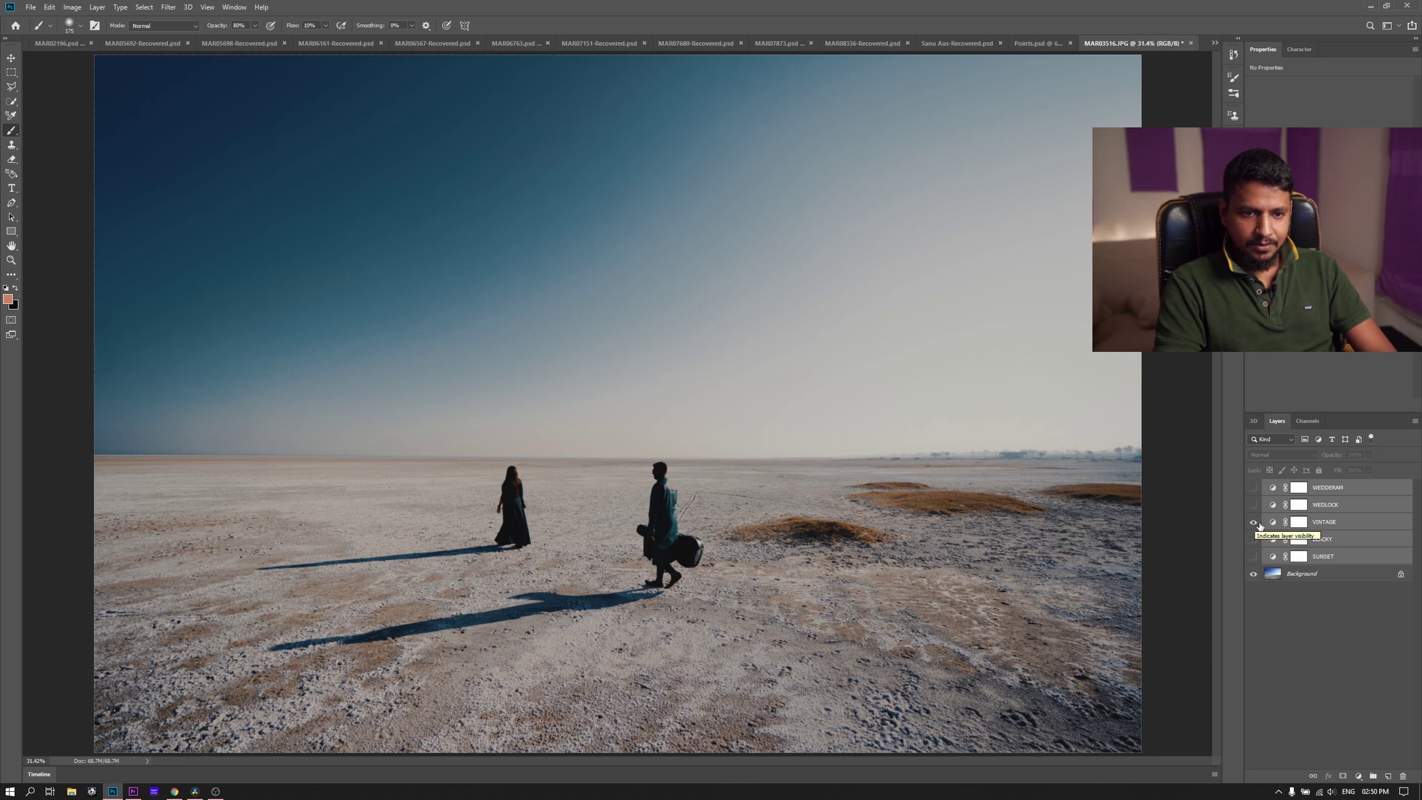
{"action": "key", "text": "ctrl+minus"}
{"action": "key", "text": "ctrl+minus"}
{"action": "key", "text": "ctrl+plus"}
{"action": "key", "text": "ctrl+plus"}
{"action": "key", "text": "ctrl+minus"}
{"action": "key", "text": "ctrl+plus"}
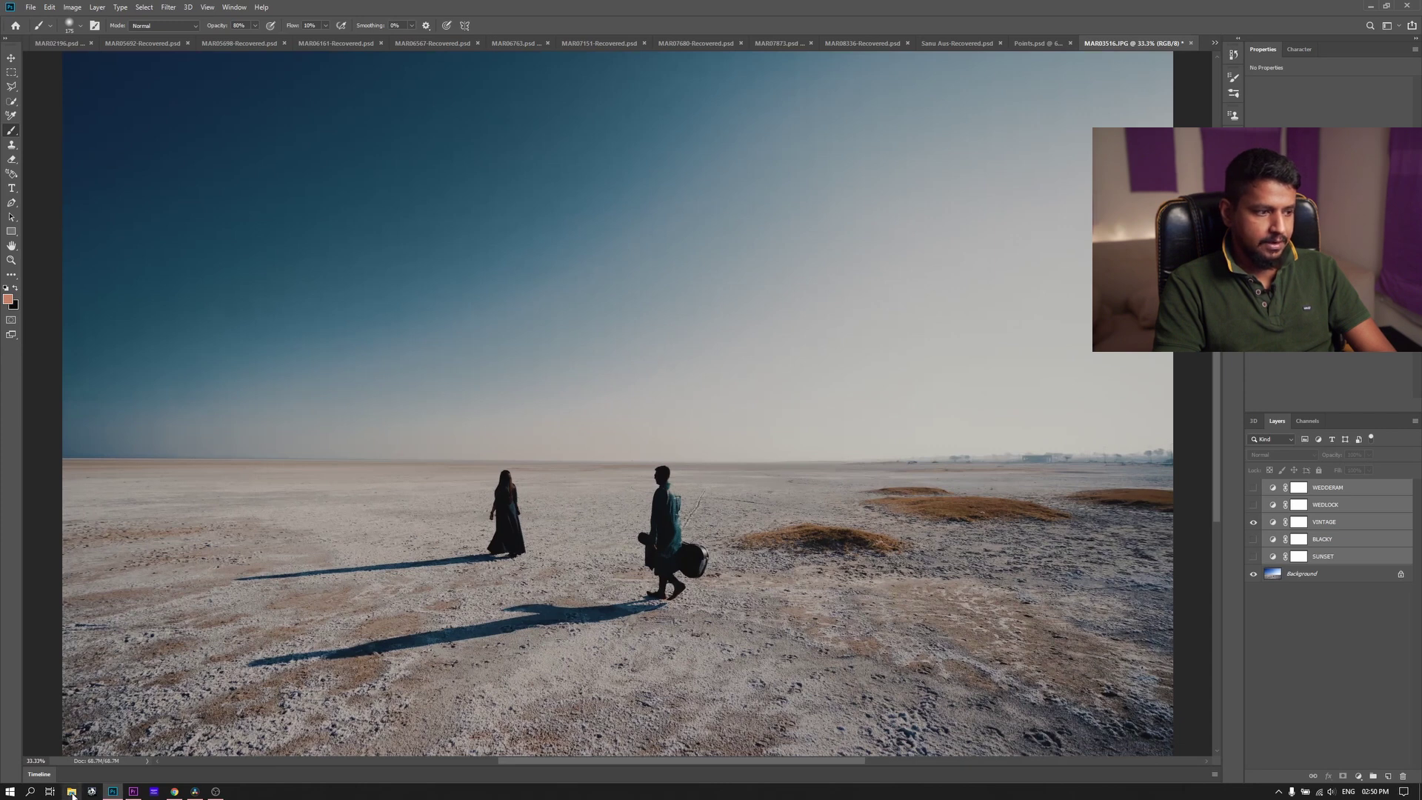
Paste the DESHADANAM title across the sky, then move to JOE_9999a (160).JPG
{"action": "key", "text": "ctrl+v"}
{"action": "left_click_drag", "start_coordinate": [848, 412], "coordinate": [827, 285]}
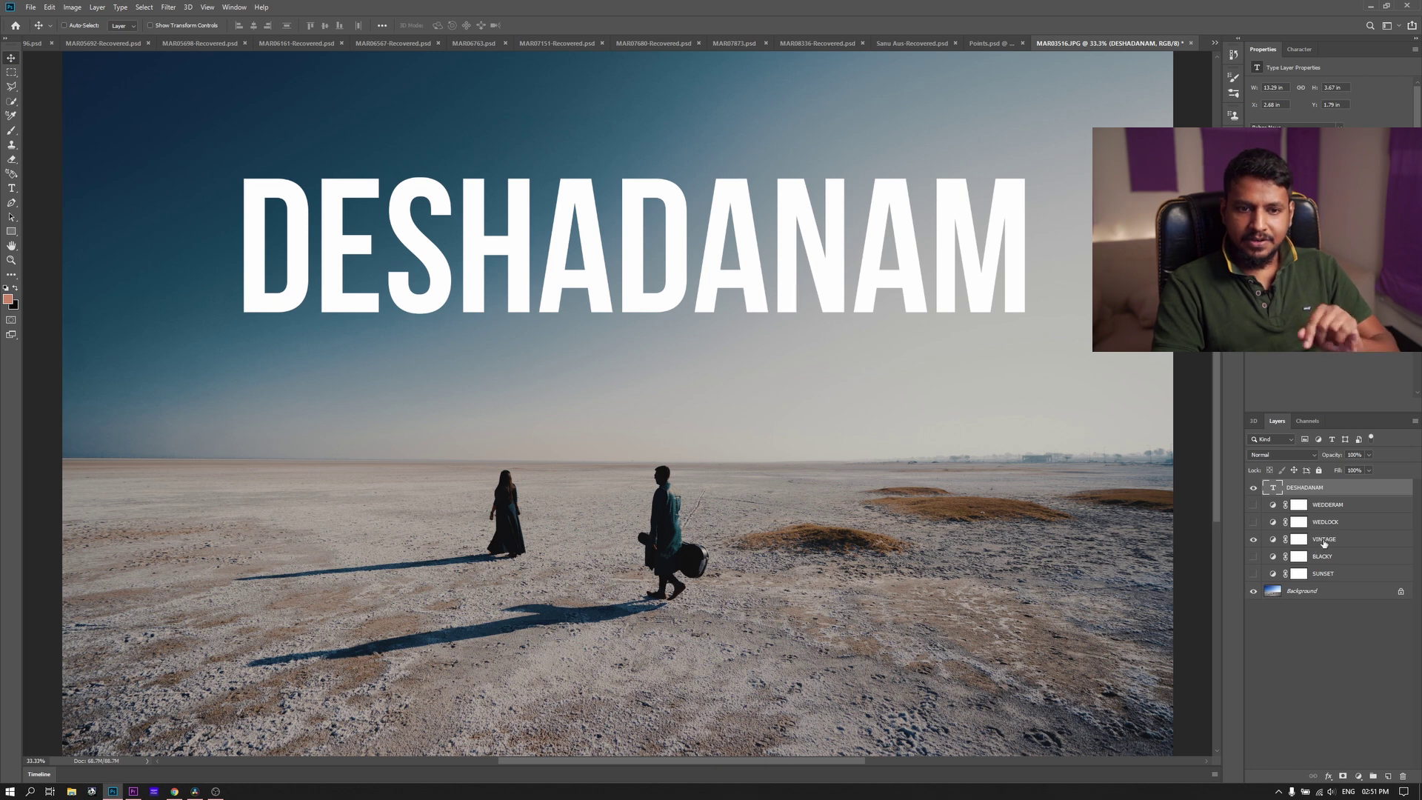
{"action": "left_click", "coordinate": [1253, 539]}
{"action": "left_click", "coordinate": [1254, 539]}
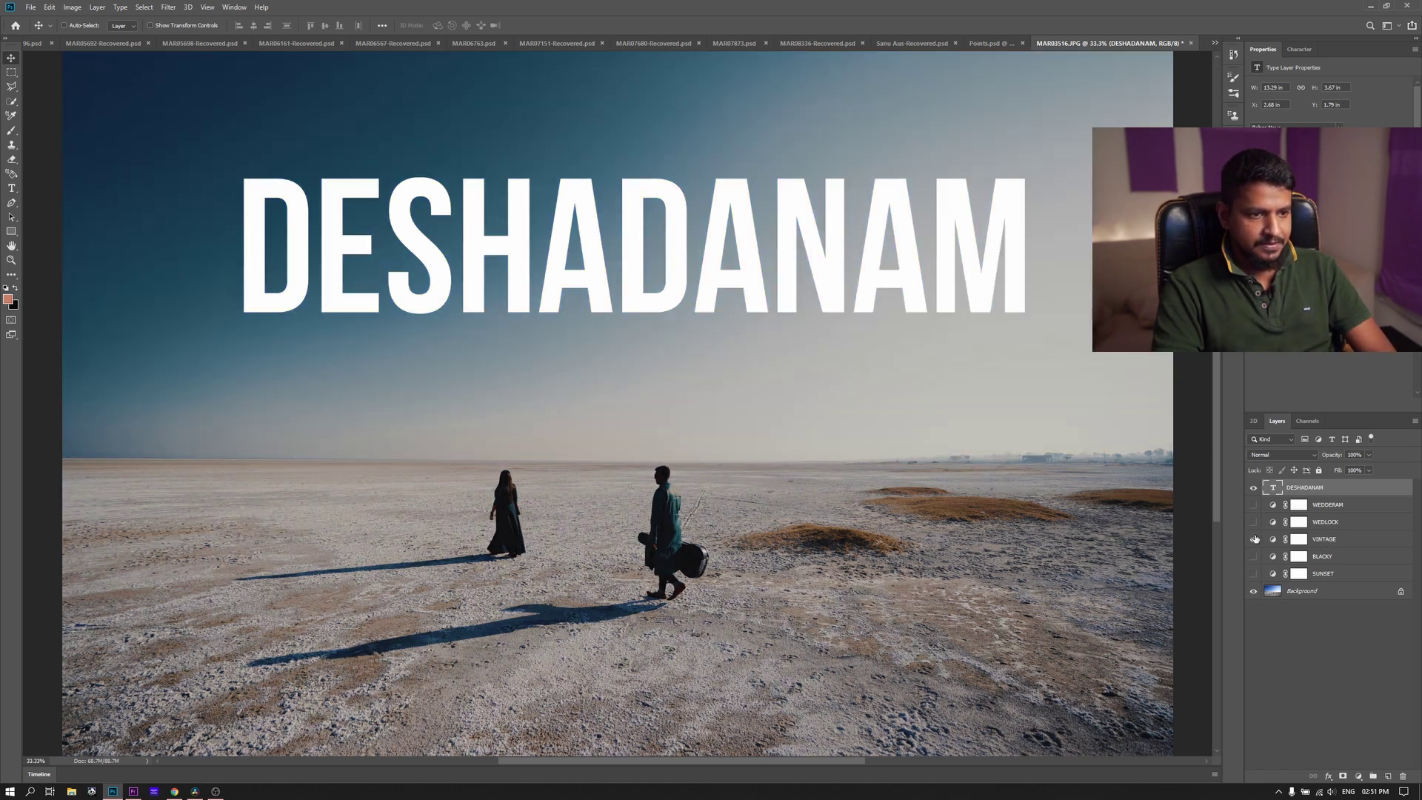
{"action": "left_click", "coordinate": [1253, 539]}
{"action": "left_click", "coordinate": [1214, 42]}
{"action": "left_click", "coordinate": [1277, 229]}
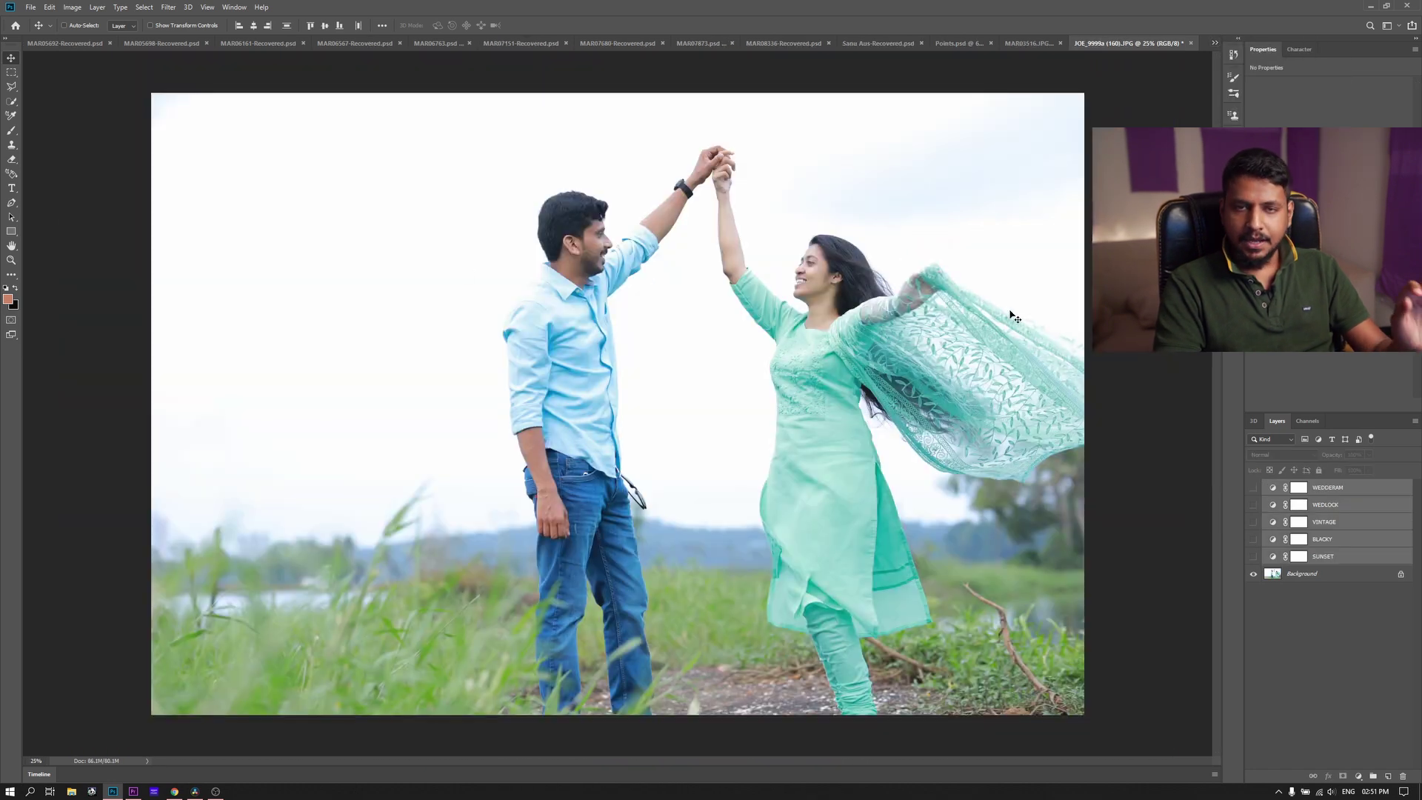
Preview and hide the WEDDERAM, WEDLOCK and VINTAGE grades on the couple photo
{"action": "left_click", "coordinate": [1252, 488]}
{"action": "left_click", "coordinate": [1251, 488]}
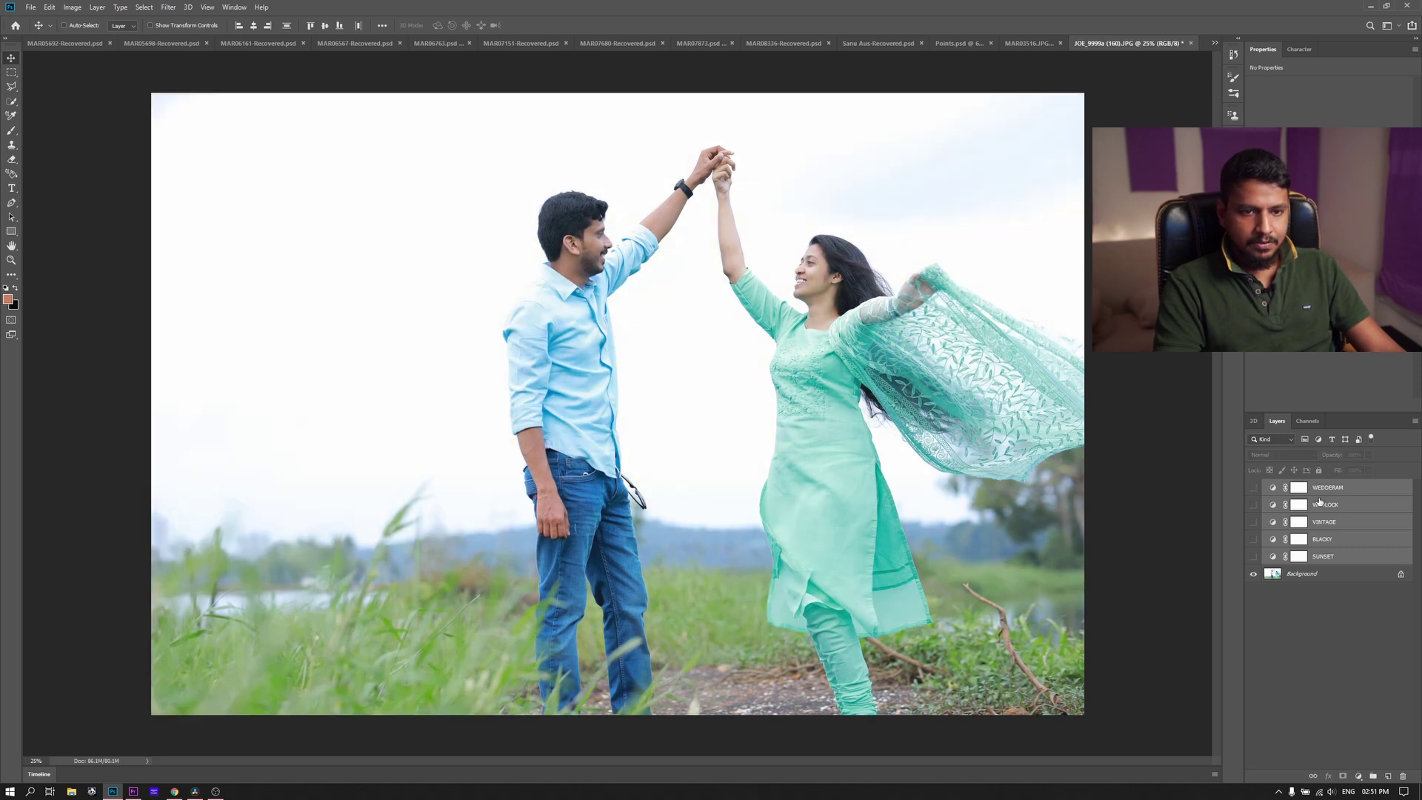
{"action": "left_click", "coordinate": [1253, 488]}
{"action": "left_click", "coordinate": [1253, 488]}
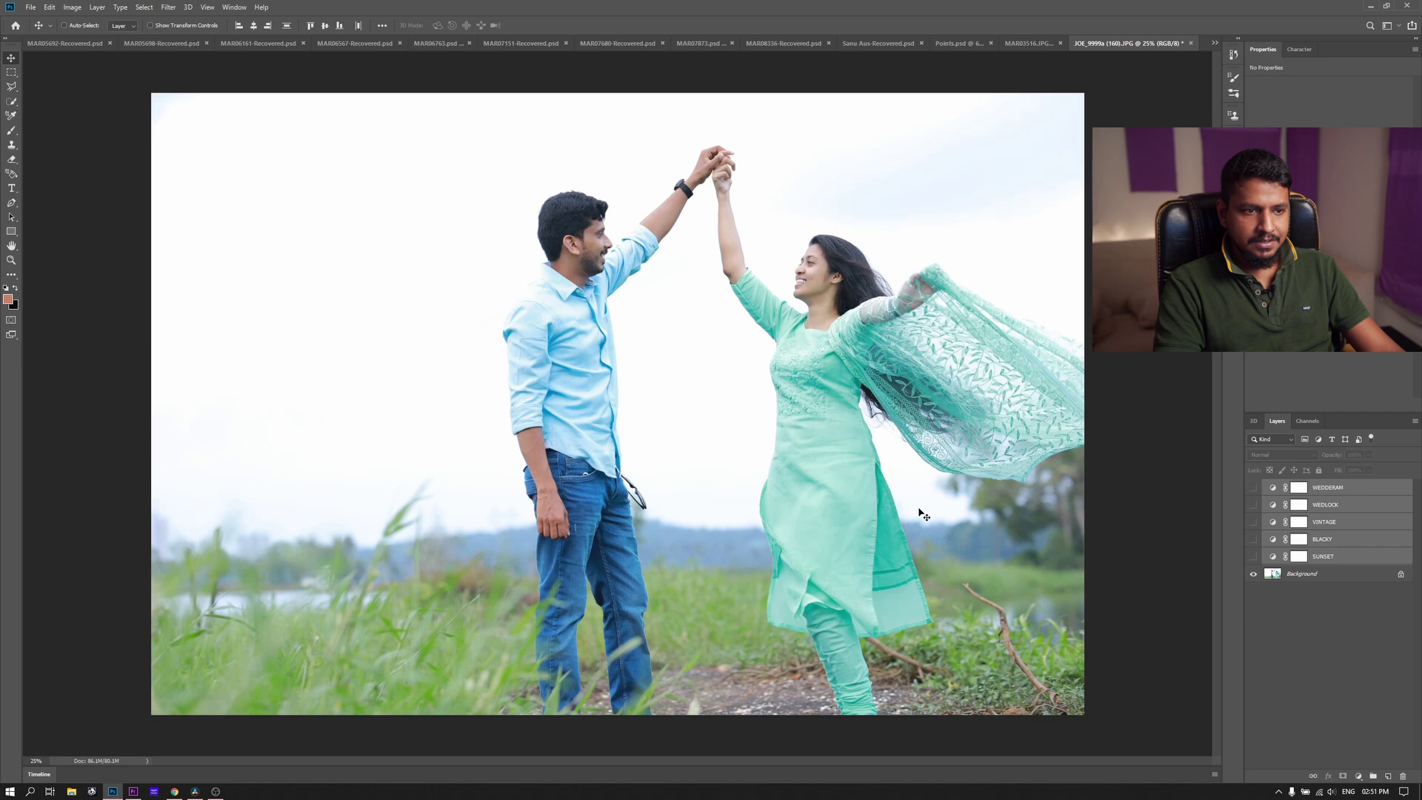
{"action": "left_click", "coordinate": [1251, 505]}
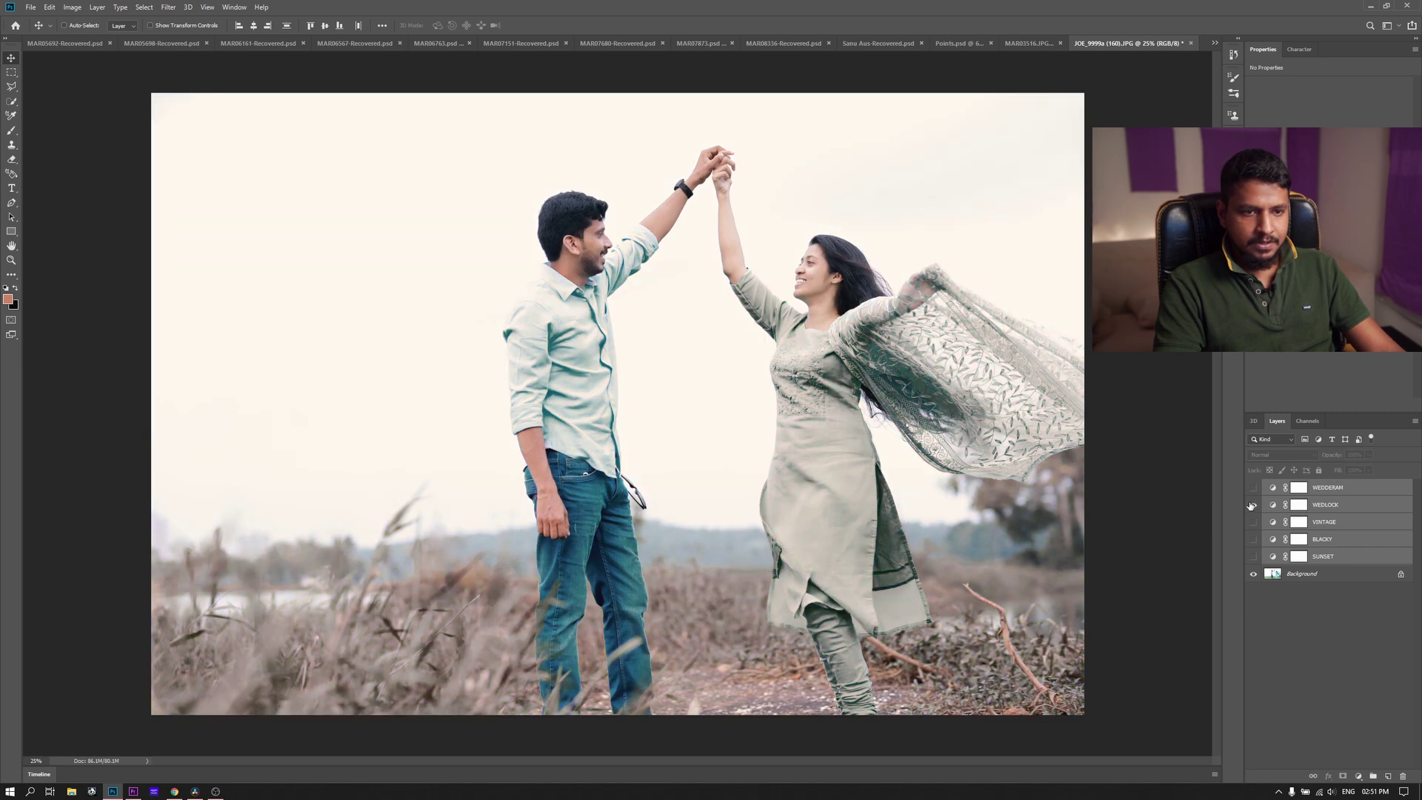
{"action": "left_click", "coordinate": [1251, 505]}
{"action": "left_click", "coordinate": [1251, 527]}
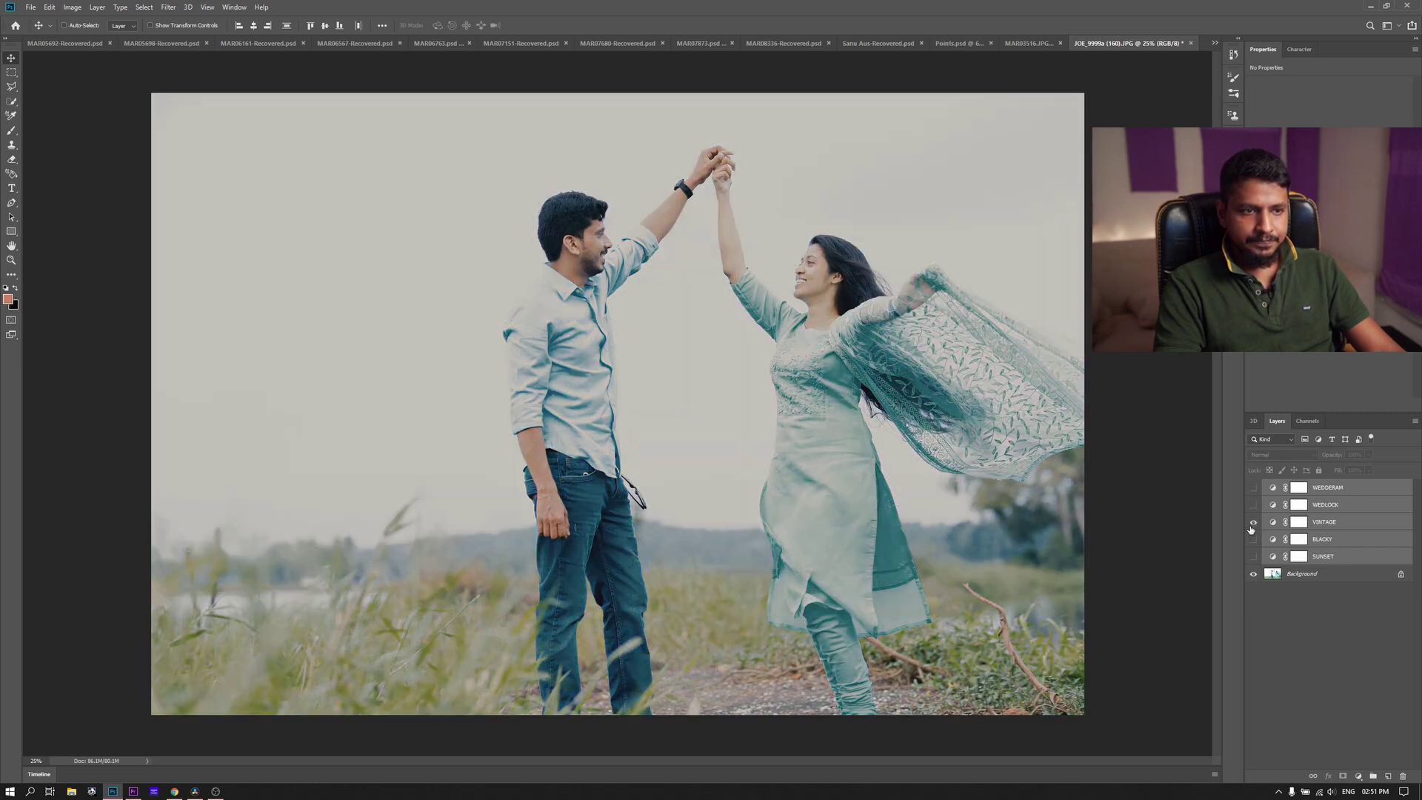
{"action": "left_click", "coordinate": [1251, 525]}
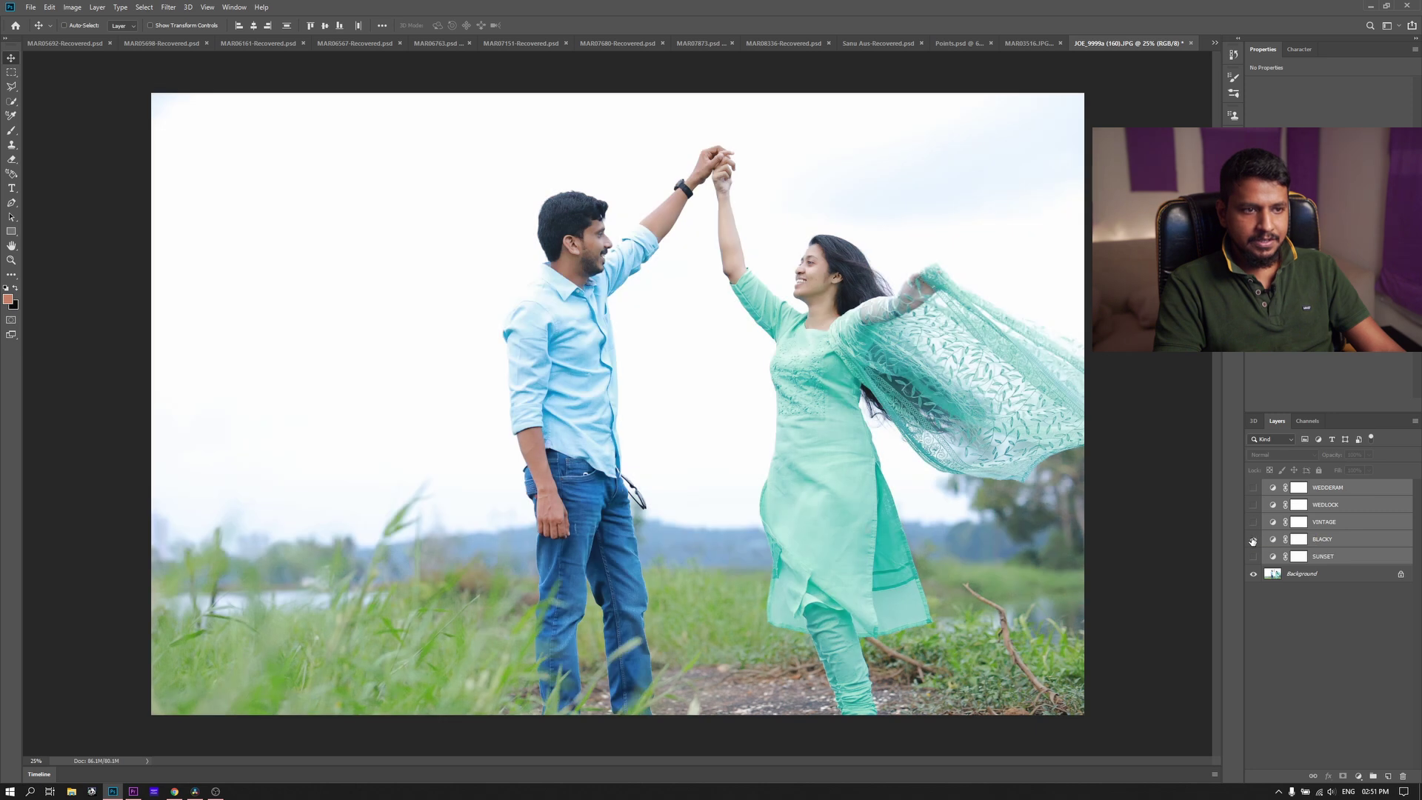
Preview and hide the BLACKY and SUNSET grades, then minimize Photoshop
{"action": "left_click", "coordinate": [1252, 540]}
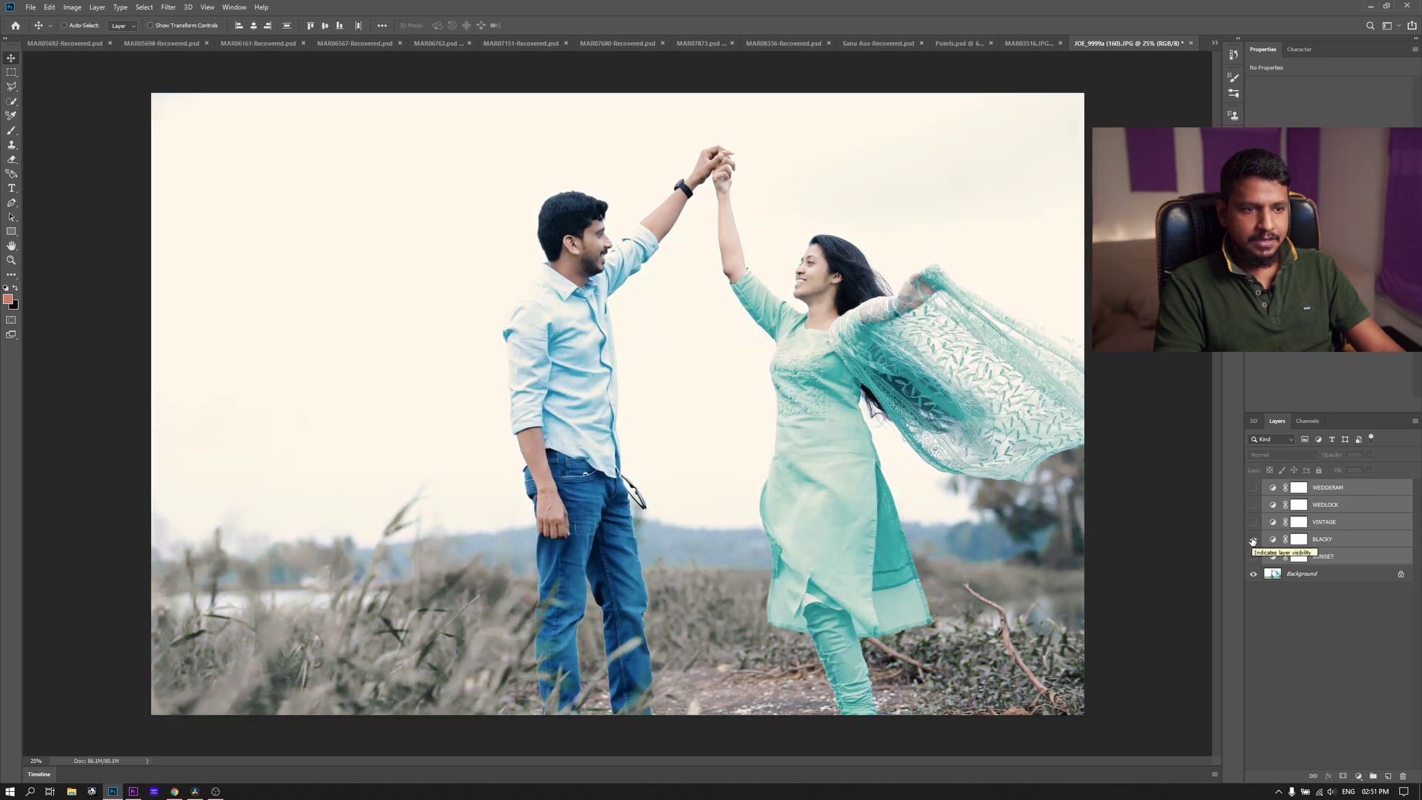
{"action": "left_click", "coordinate": [1252, 540]}
{"action": "left_click", "coordinate": [1252, 540]}
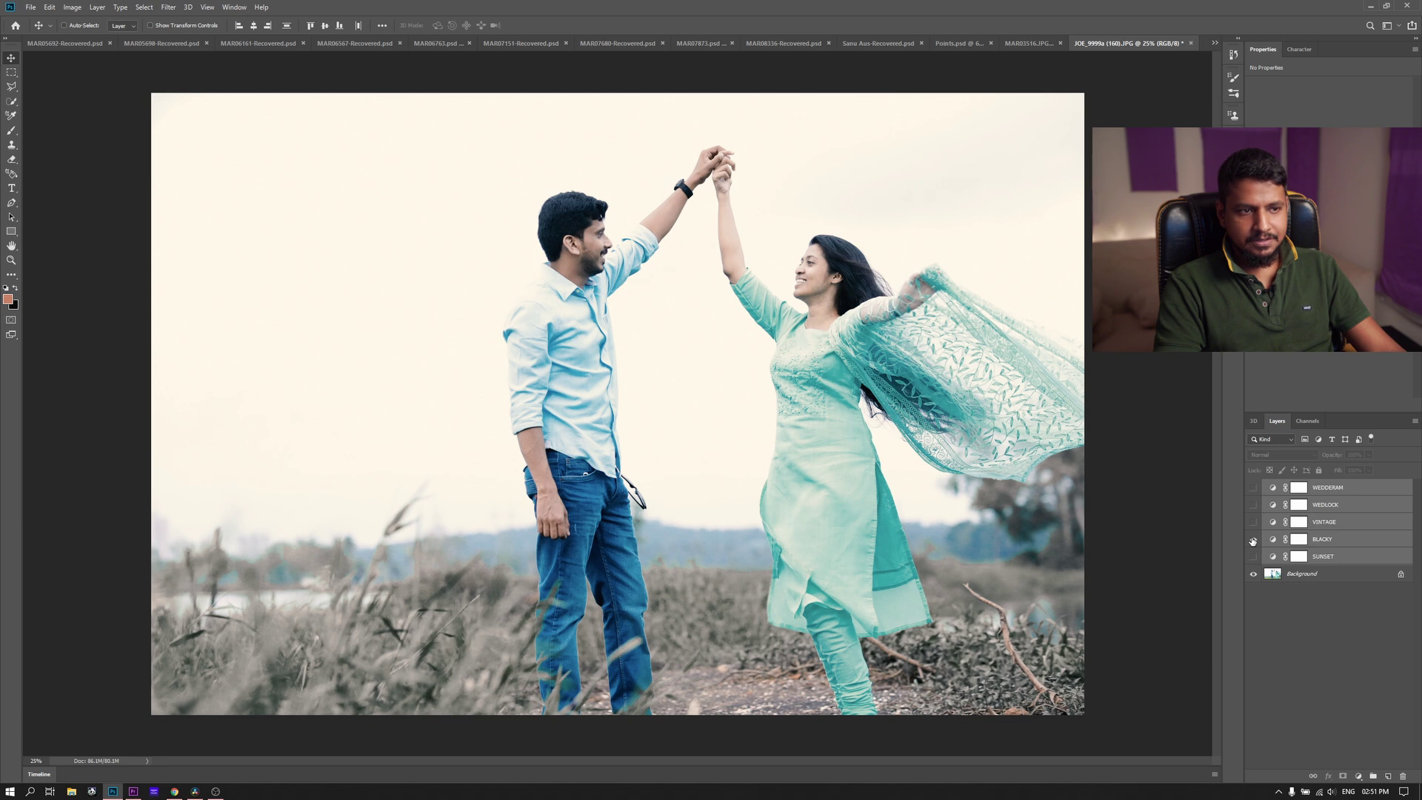
{"action": "left_click", "coordinate": [1252, 540]}
{"action": "left_click", "coordinate": [1252, 556]}
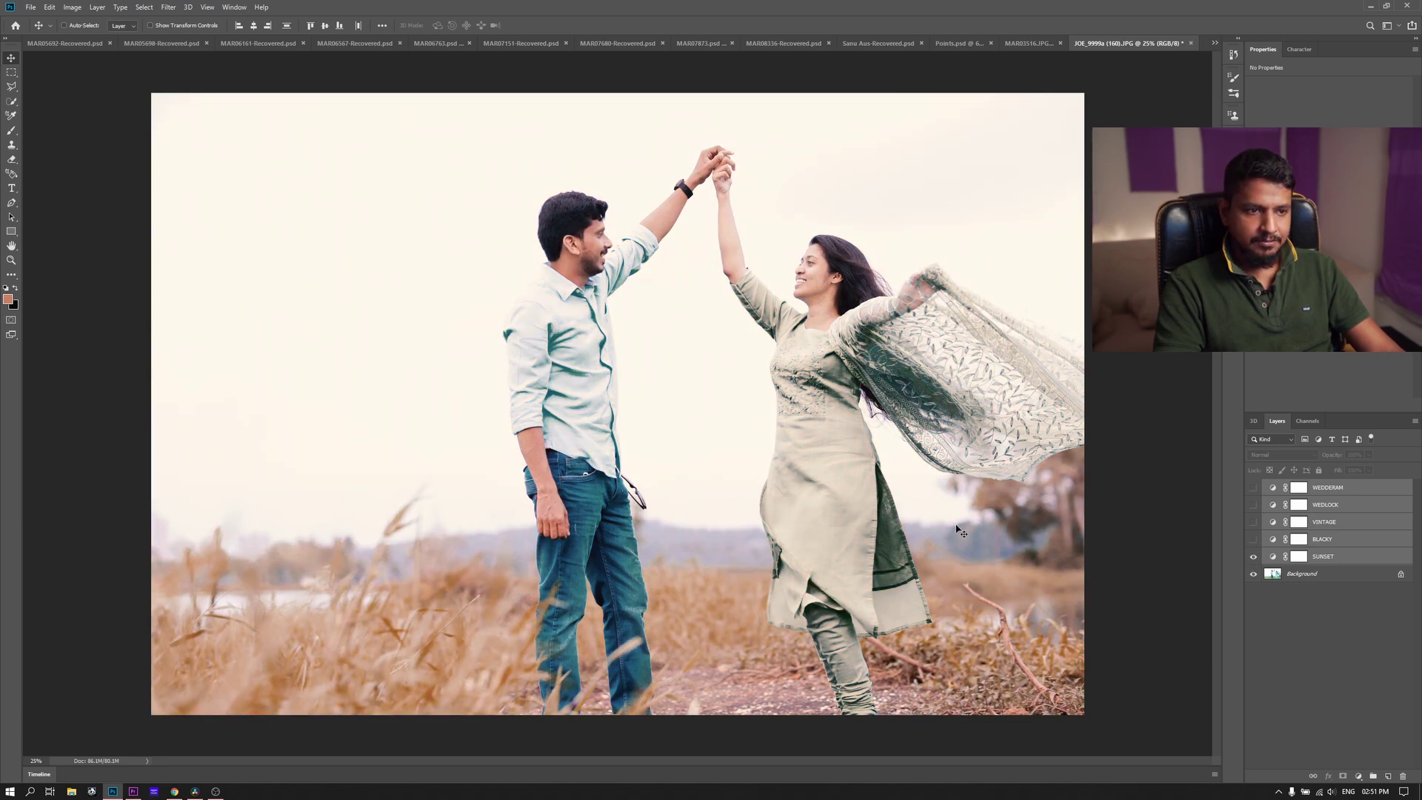
{"action": "left_click", "coordinate": [1252, 556]}
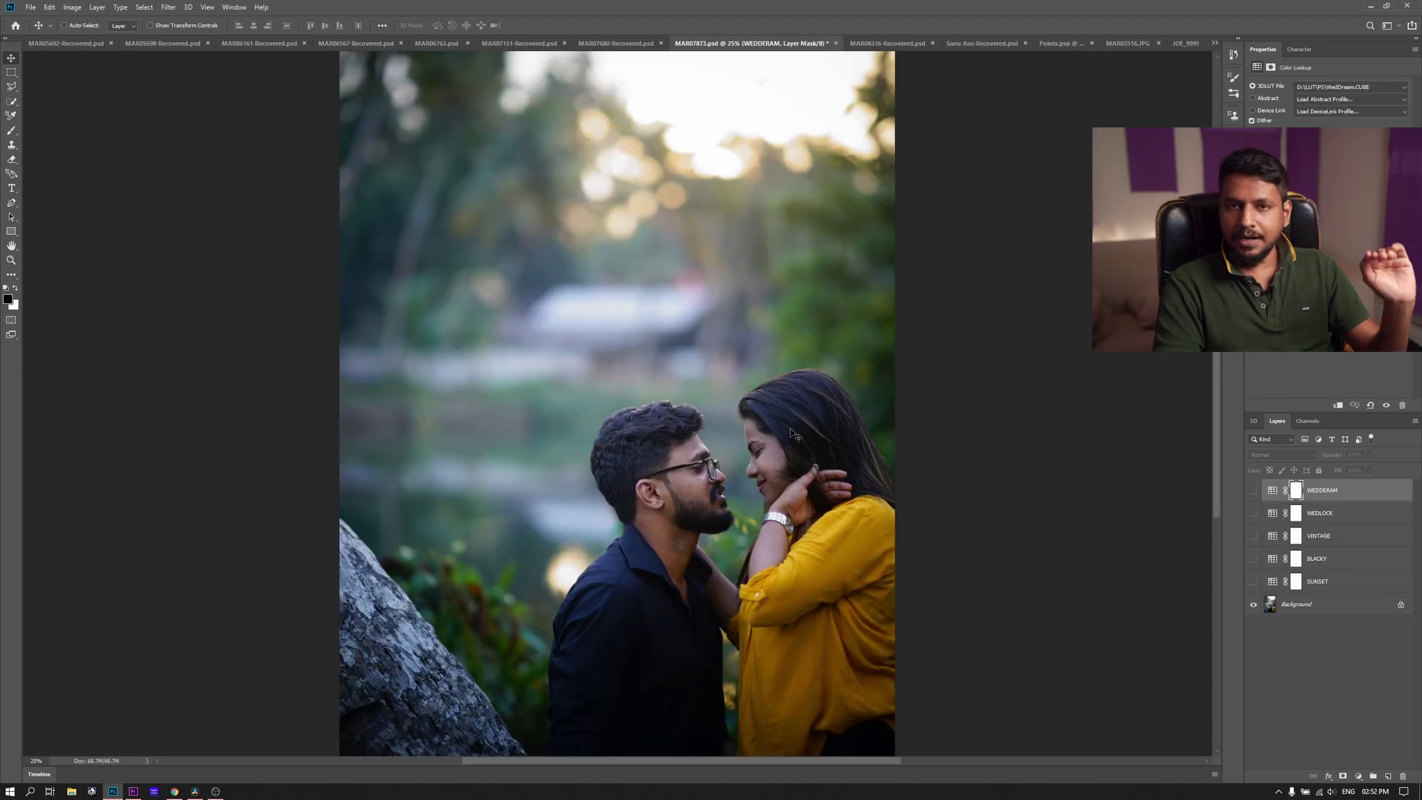
{"action": "left_click", "coordinate": [1372, 7]}
Open DaVinci Resolve's LUTs folder location in File Explorer from the LUT browser
{"action": "left_click", "coordinate": [195, 790]}
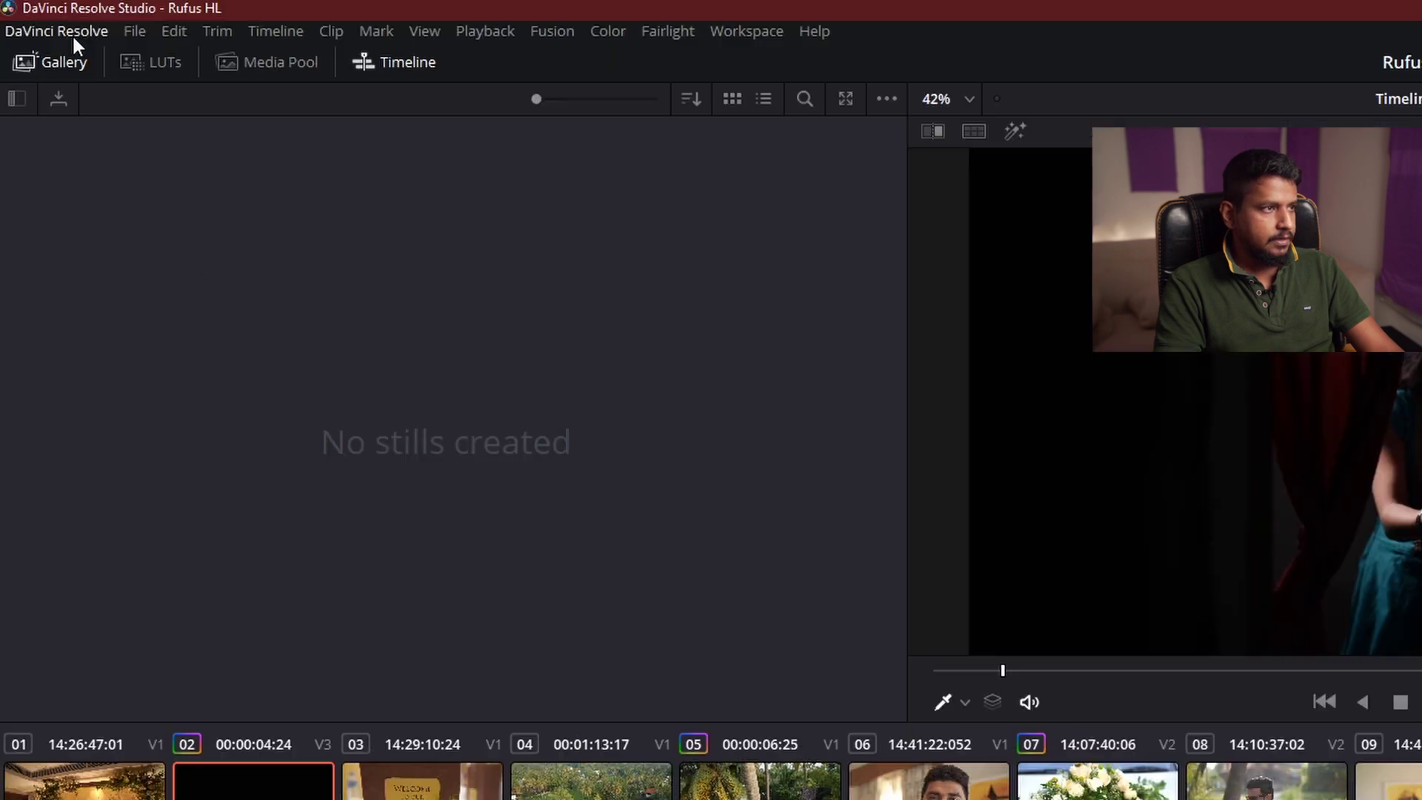
{"action": "left_click", "coordinate": [141, 65]}
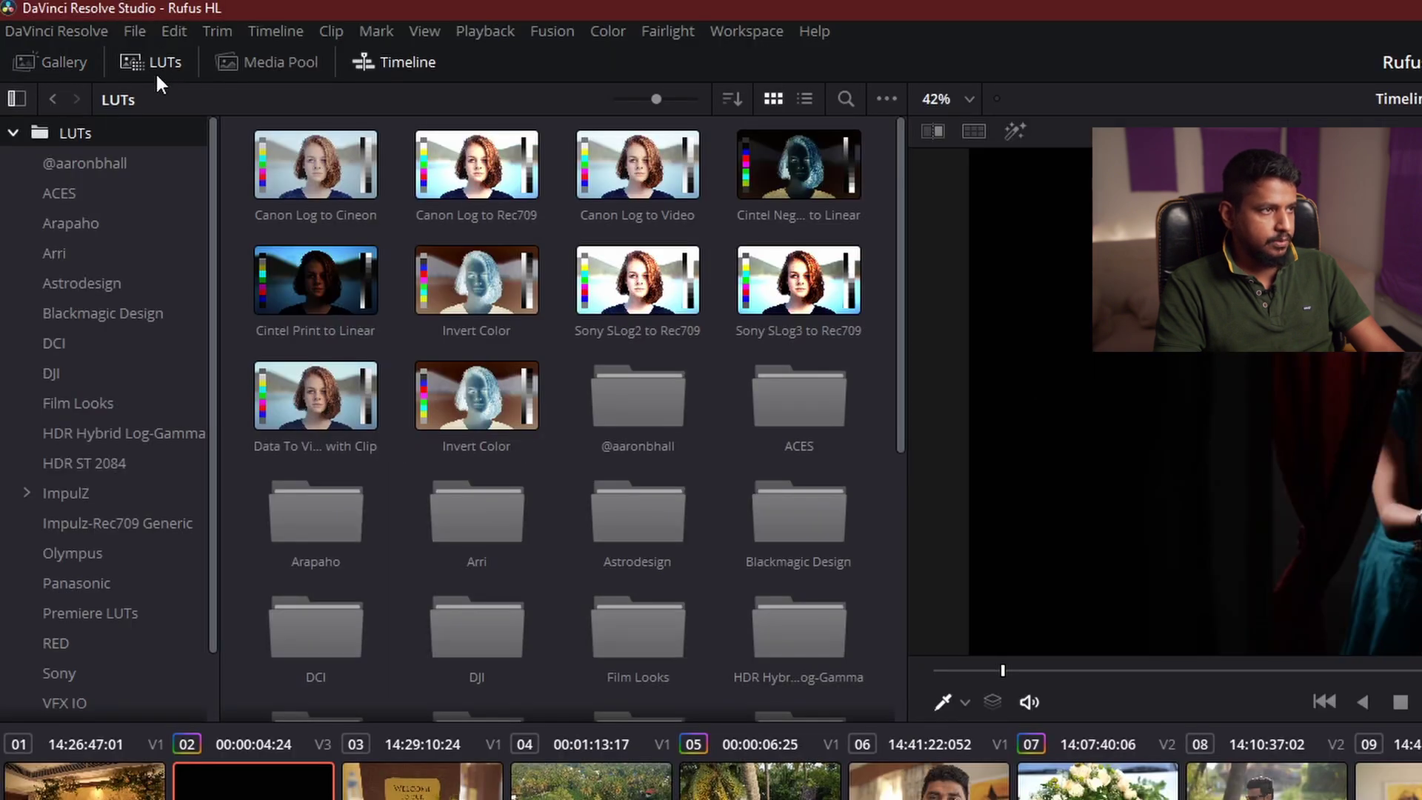
{"action": "right_click", "coordinate": [42, 132]}
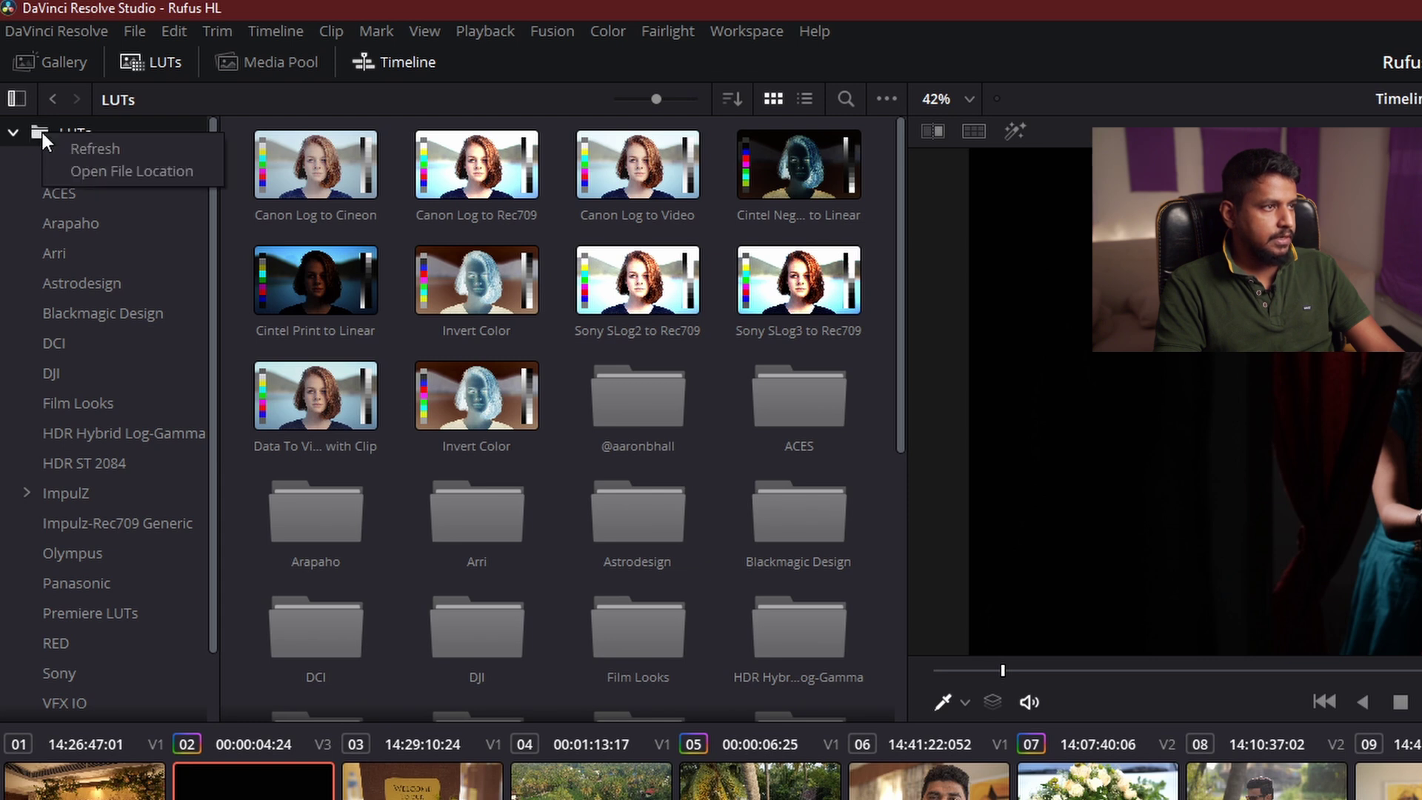
{"action": "left_click", "coordinate": [152, 171]}
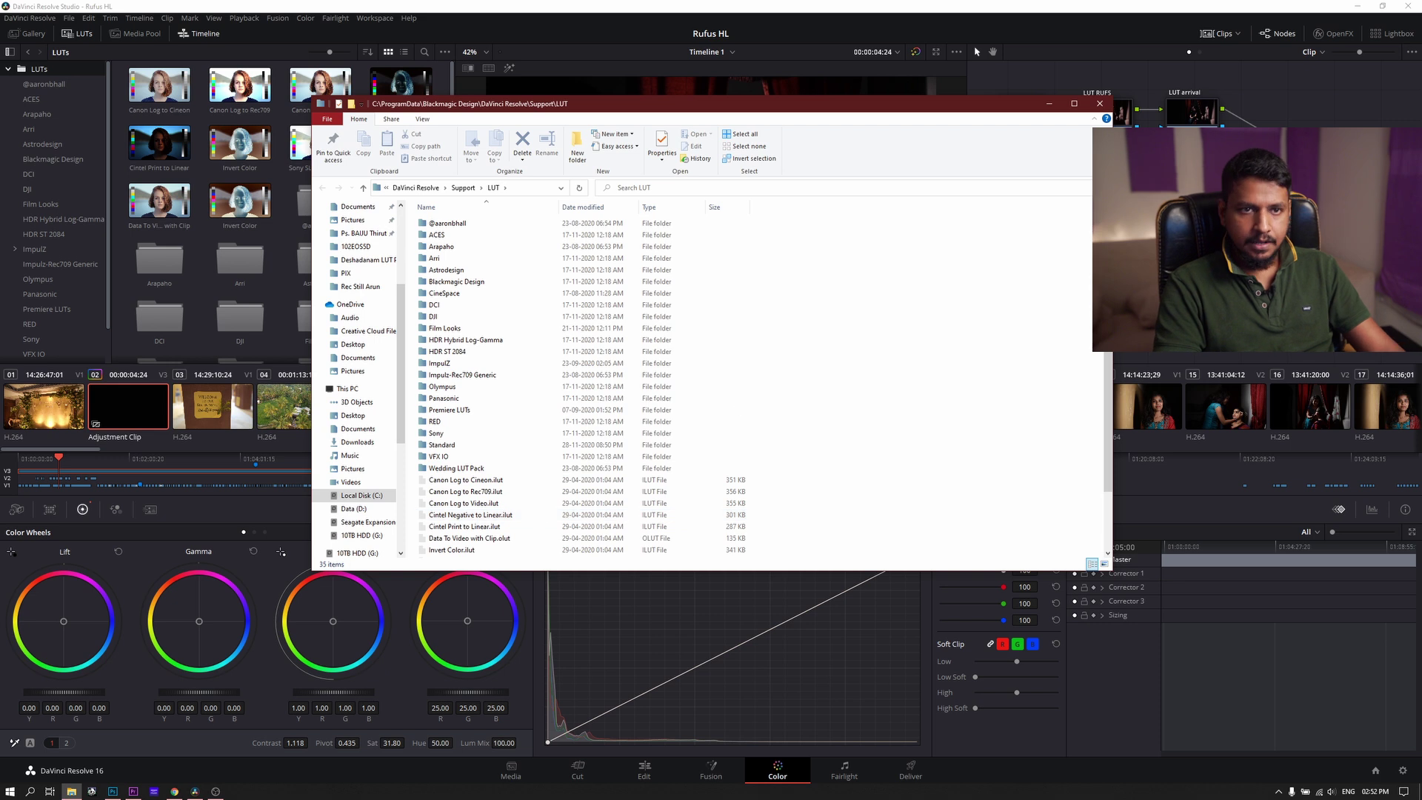
Copy the desktop Deshadanam LUT Pack No-1 folder into Resolve's LUT folder
{"action": "left_click", "coordinate": [1356, 6]}
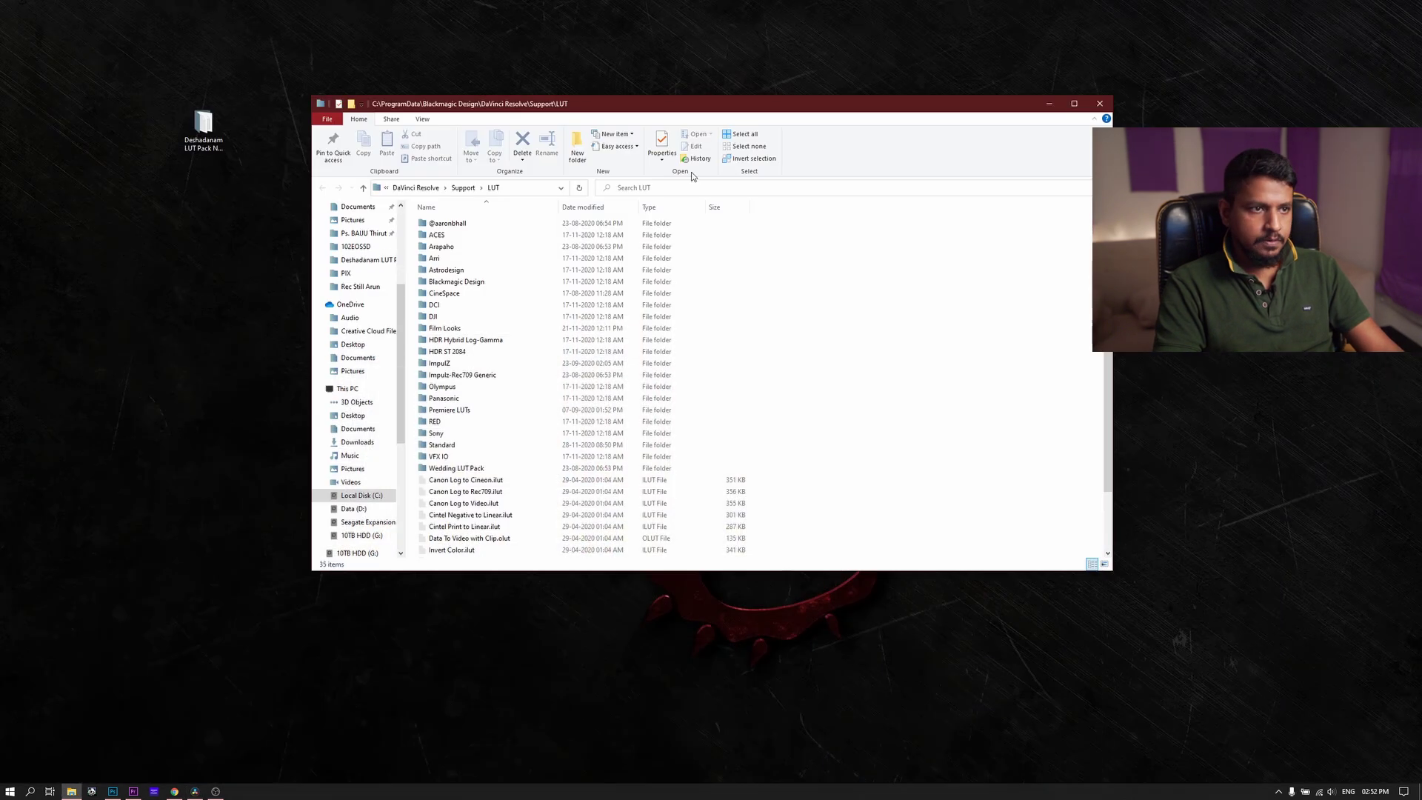
{"action": "left_click_drag", "start_coordinate": [663, 111], "coordinate": [724, 91]}
{"action": "mouse_move", "coordinate": [203, 128]}
{"action": "left_mouse_down"}
{"action": "mouse_move", "coordinate": [211, 184]}
{"action": "mouse_move", "coordinate": [942, 413]}
{"action": "left_mouse_up"}
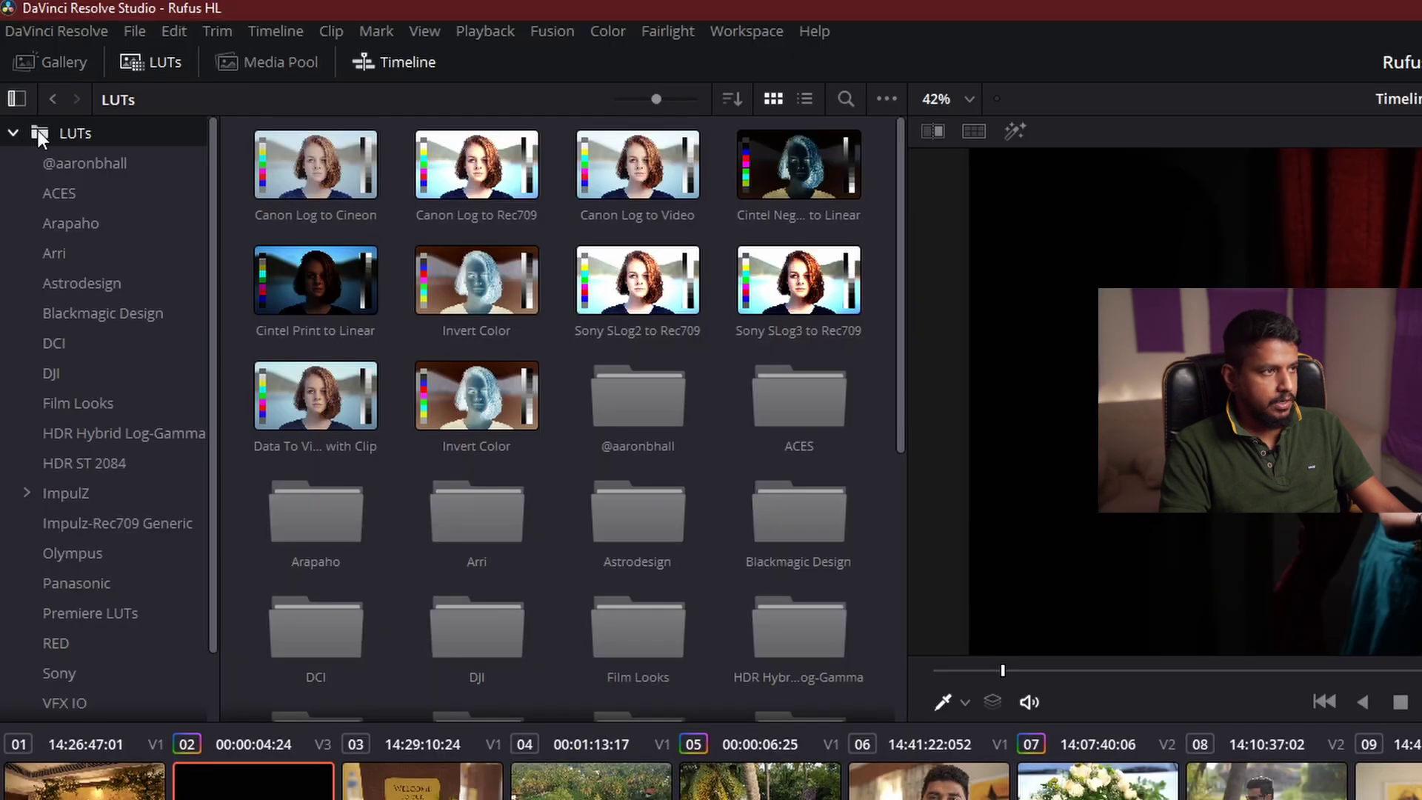
Refresh the LUT list and open the new Deshadanam LUT Pack No-1 folder
{"action": "right_click", "coordinate": [38, 130]}
{"action": "left_click", "coordinate": [96, 144]}
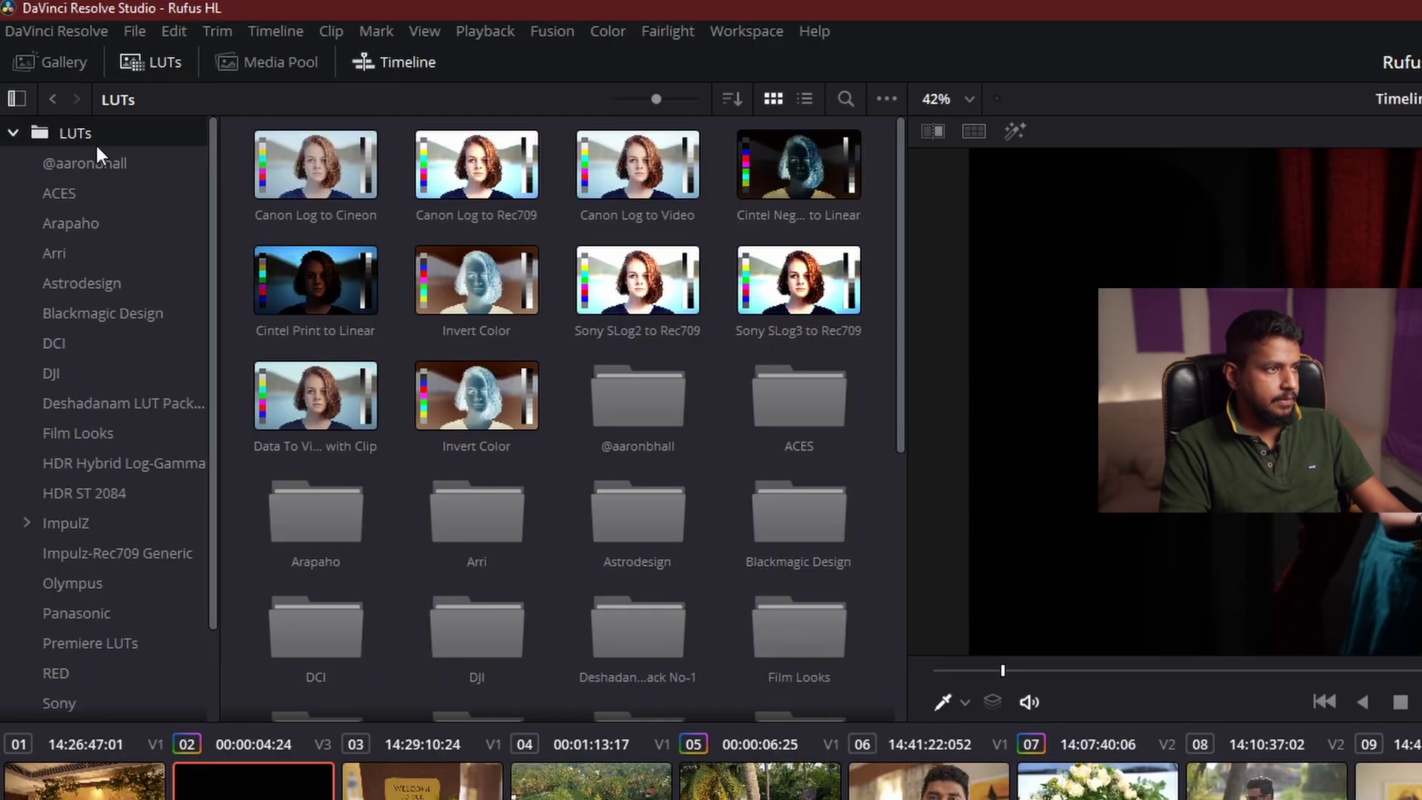
{"action": "scroll", "coordinate": [154, 587], "scroll_direction": "down", "scroll_amount": 2}
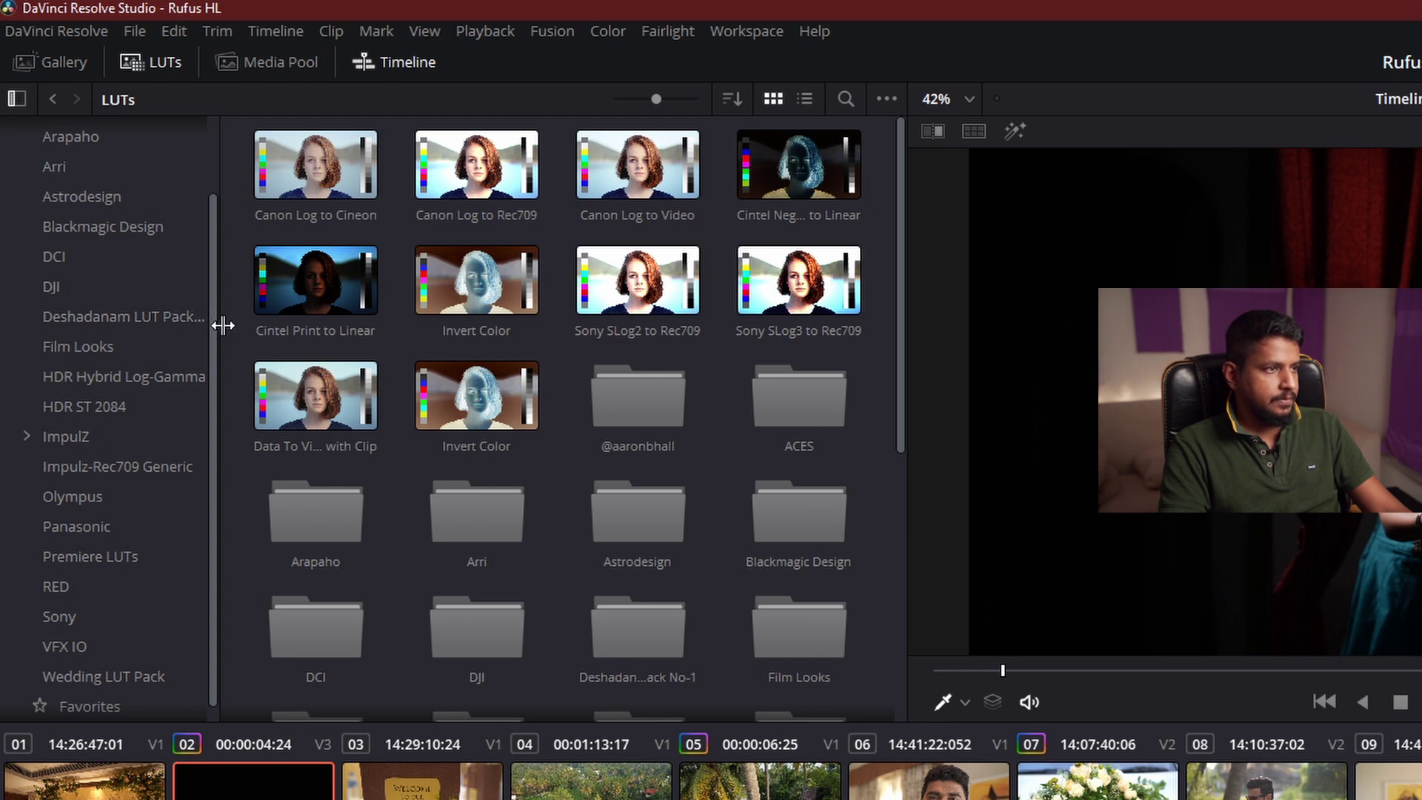
{"action": "left_click_drag", "start_coordinate": [222, 326], "coordinate": [270, 326]}
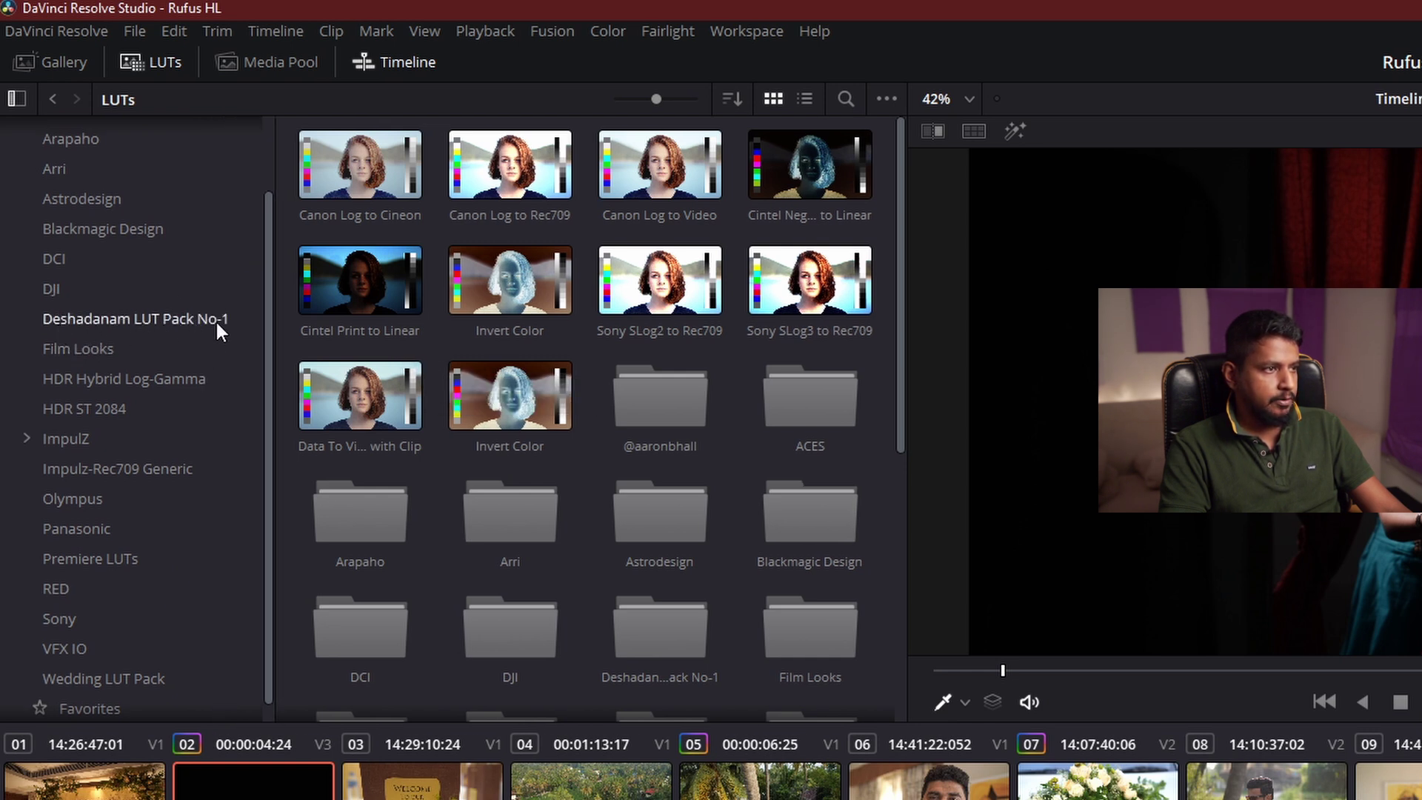
{"action": "left_click", "coordinate": [145, 322]}
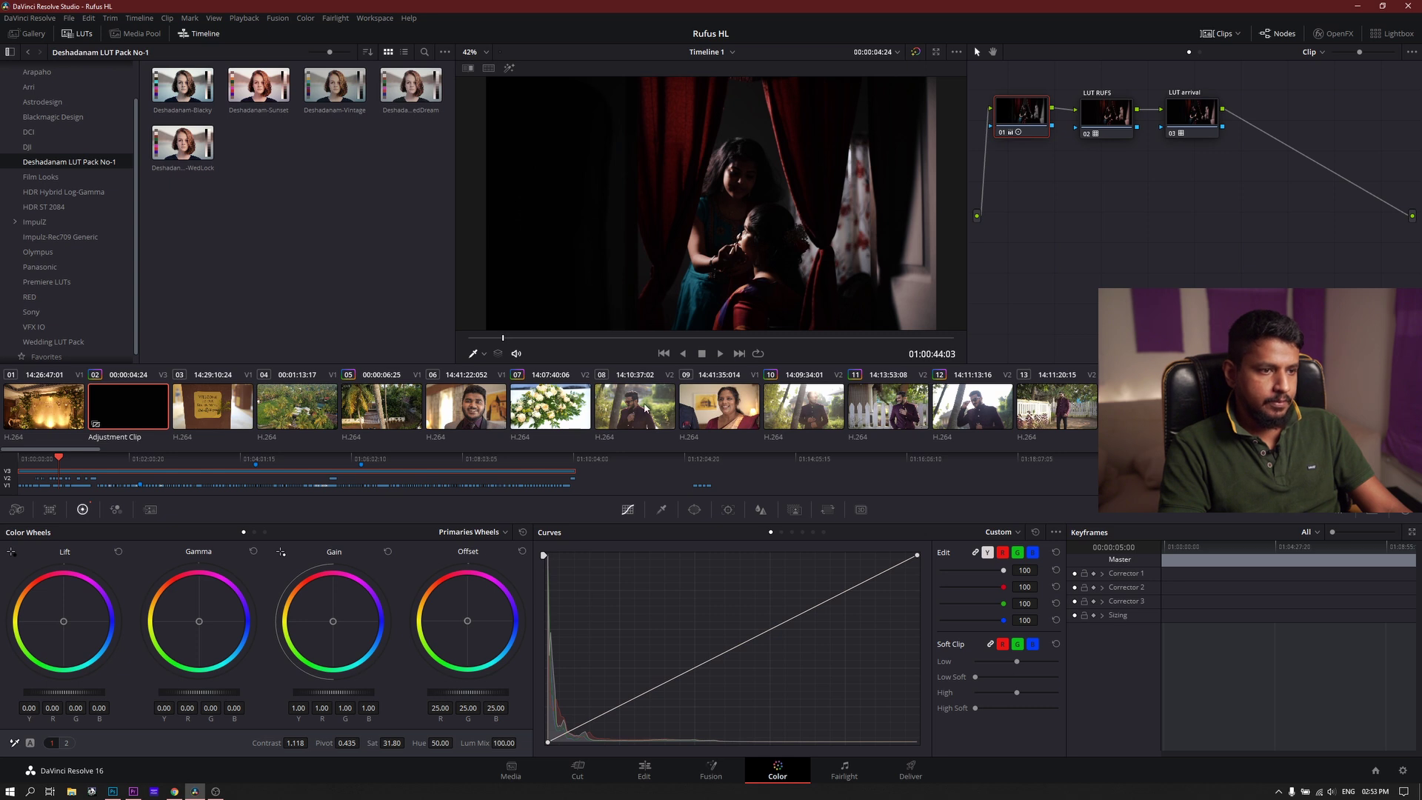
Apply the Deshadanam-Sunset LUT to node 01 of clip 08
{"action": "left_click", "coordinate": [643, 412]}
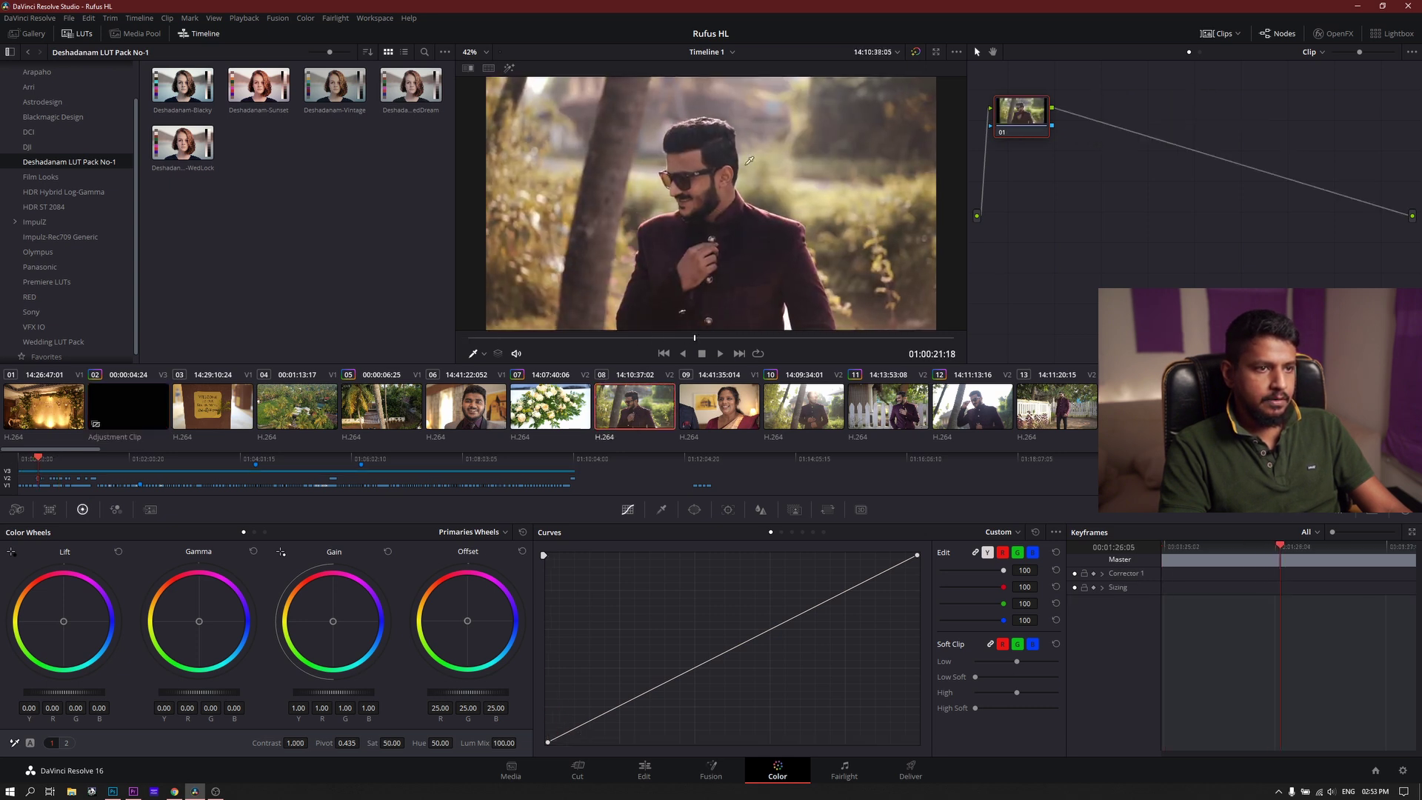
{"action": "left_click_drag", "start_coordinate": [259, 85], "coordinate": [1028, 110]}
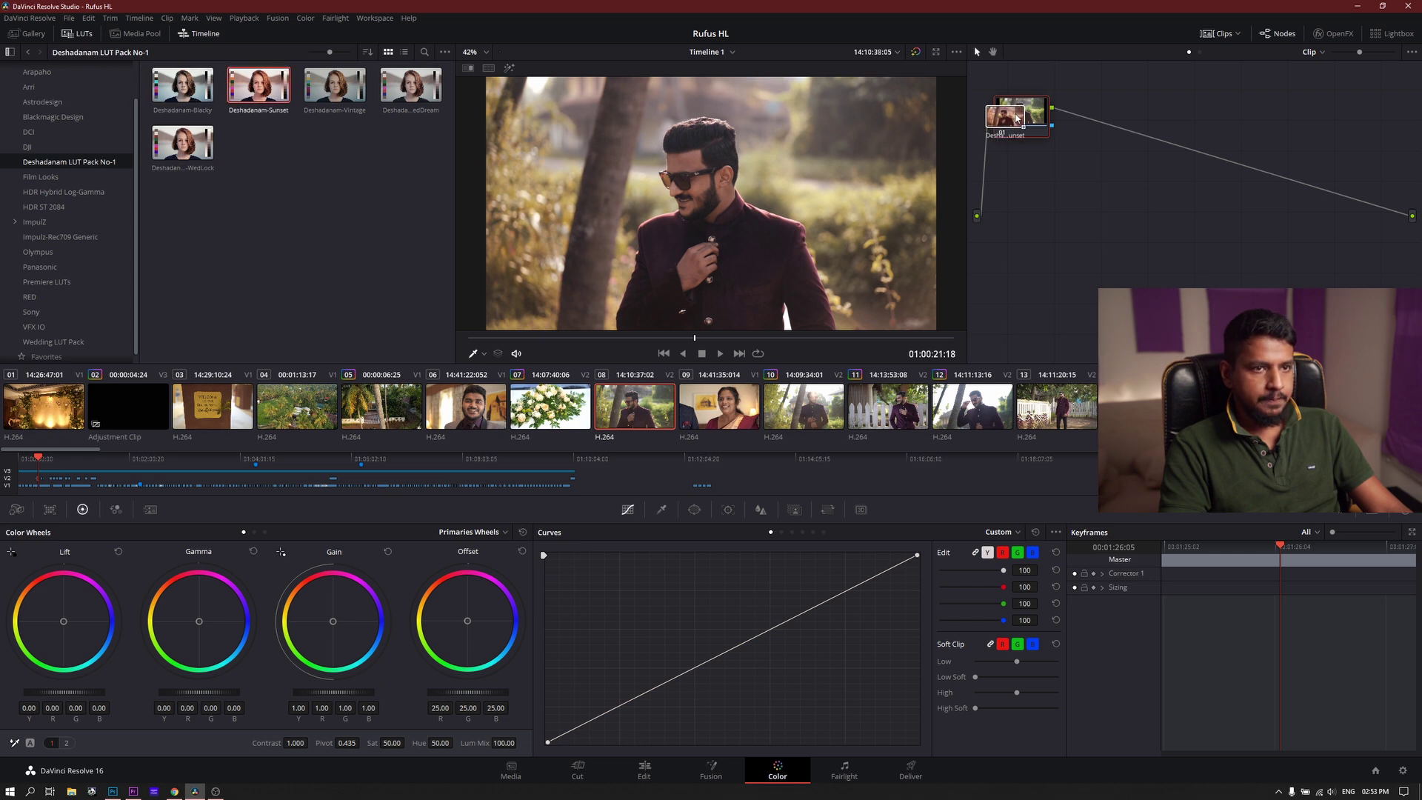
{"action": "left_click_drag", "start_coordinate": [721, 345], "coordinate": [653, 350]}
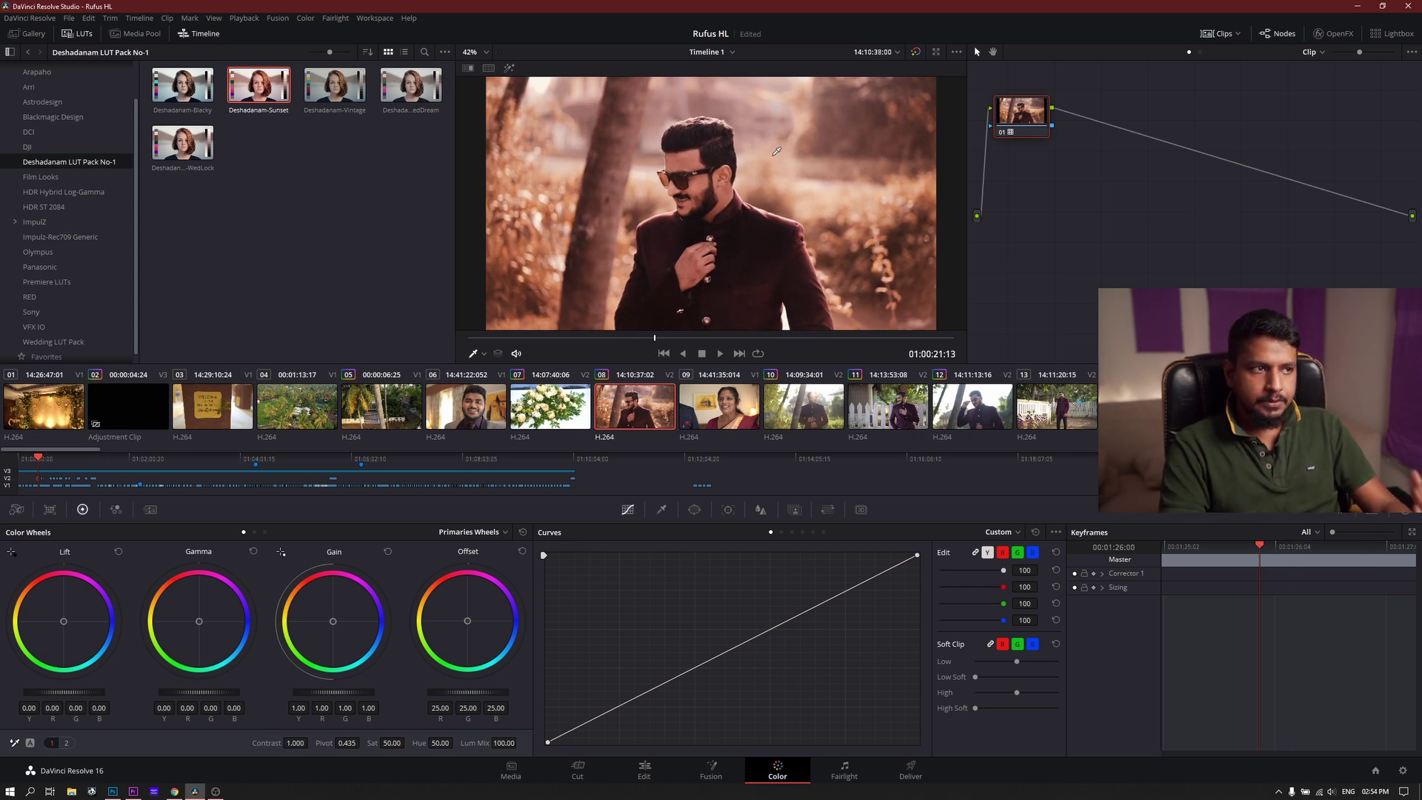
{"action": "left_click", "coordinate": [1354, 7]}
Open the Lumetri Color panel for clip C0462 in the Color workspace
{"action": "left_click", "coordinate": [133, 791]}
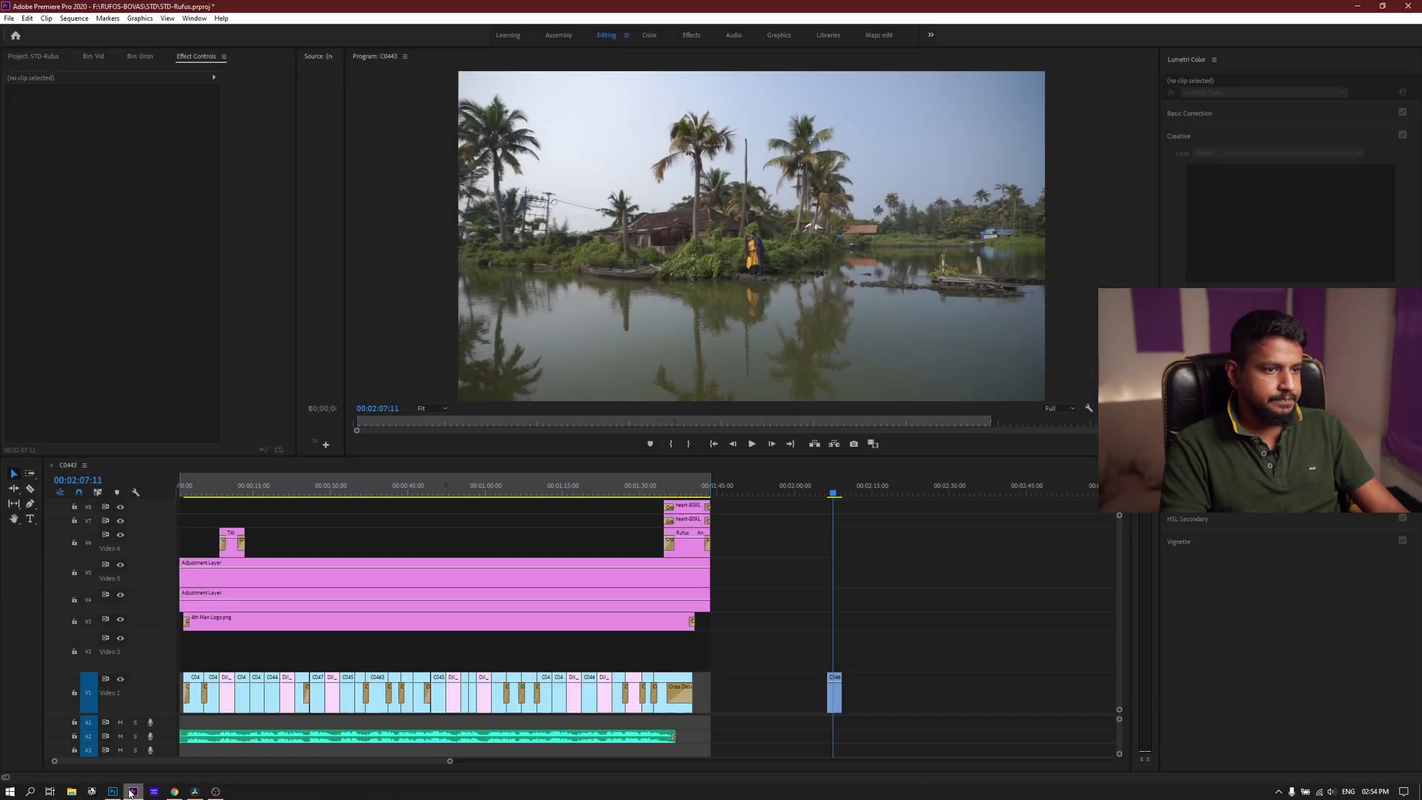
{"action": "left_click", "coordinate": [829, 690]}
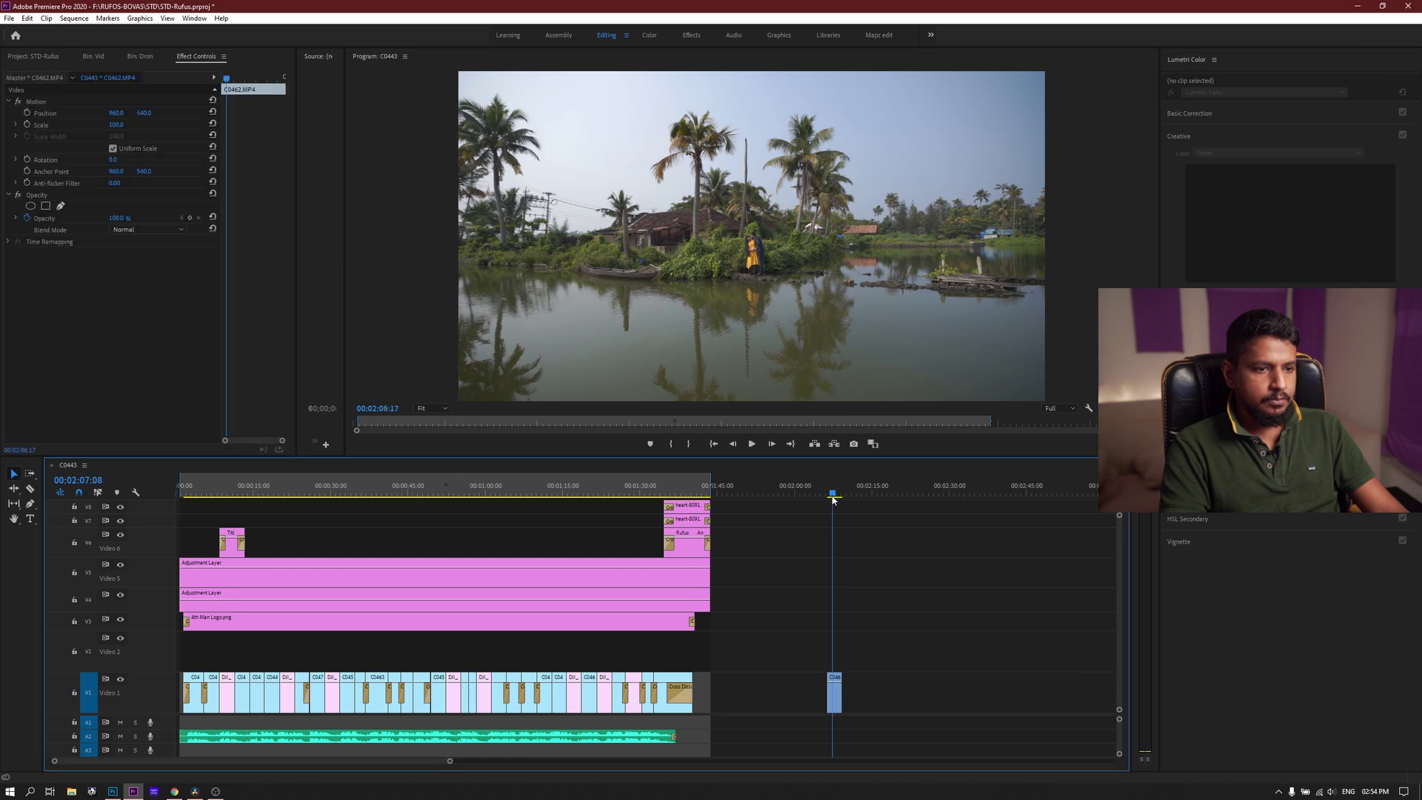
{"action": "key", "text": "equal"}
{"action": "key", "text": "equal"}
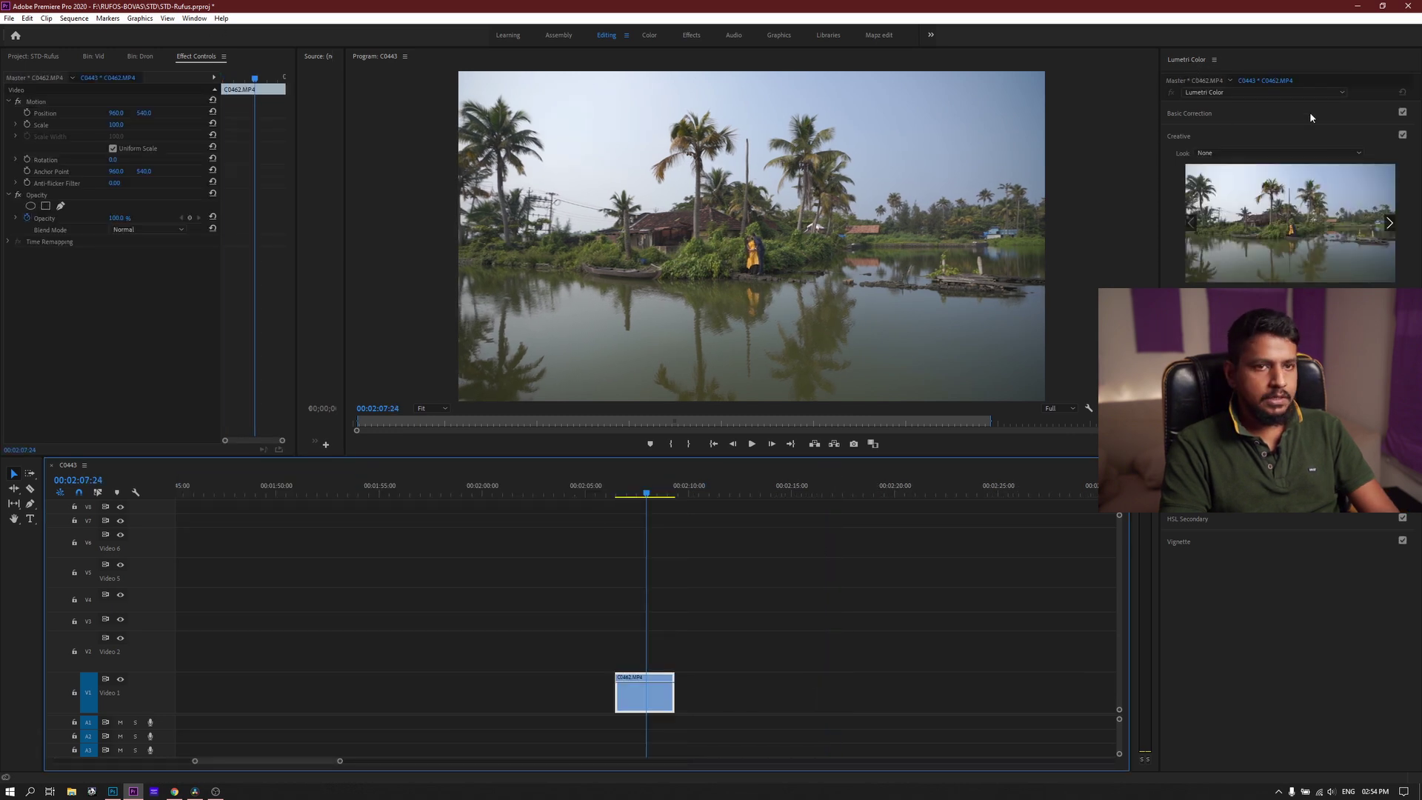
{"action": "left_click", "coordinate": [191, 18]}
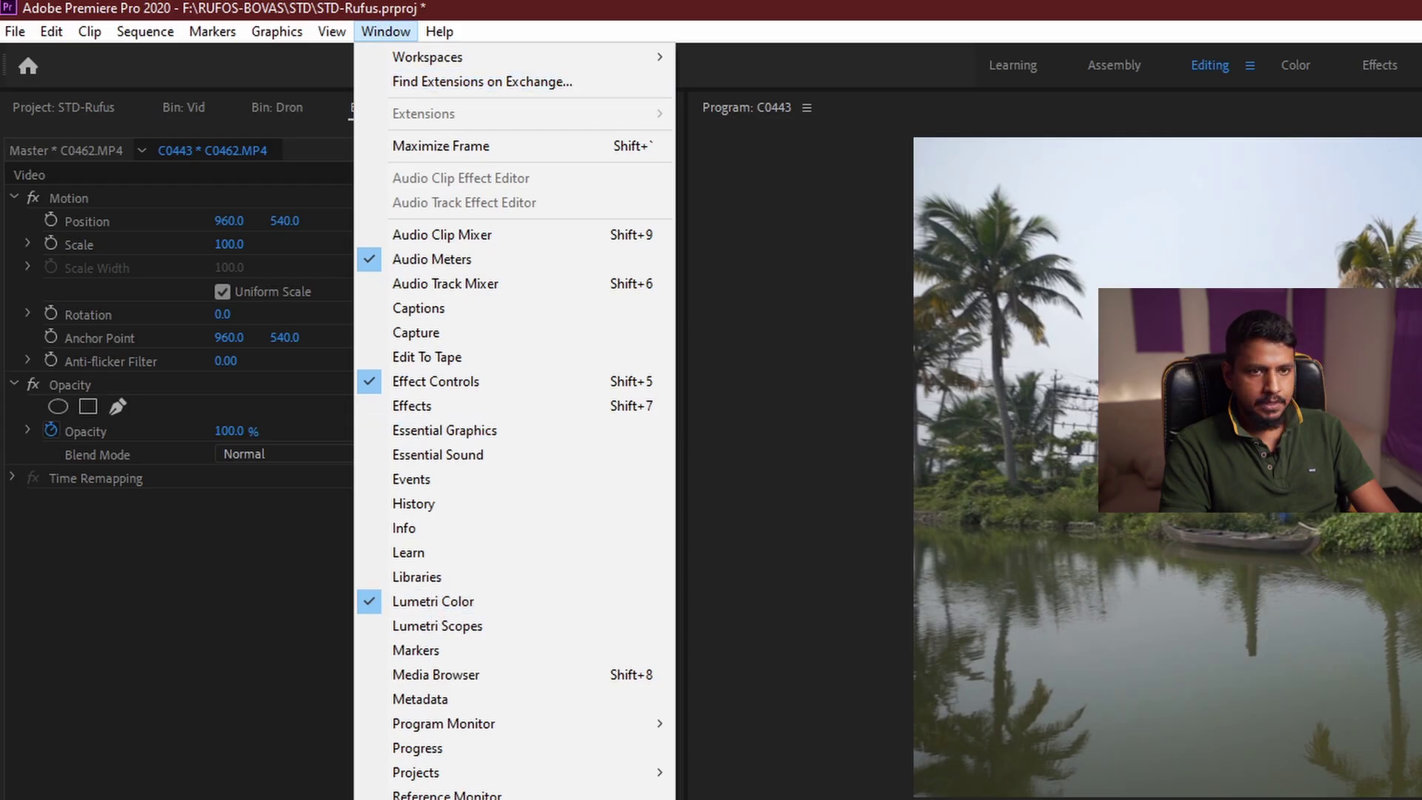
{"action": "left_click", "coordinate": [432, 604]}
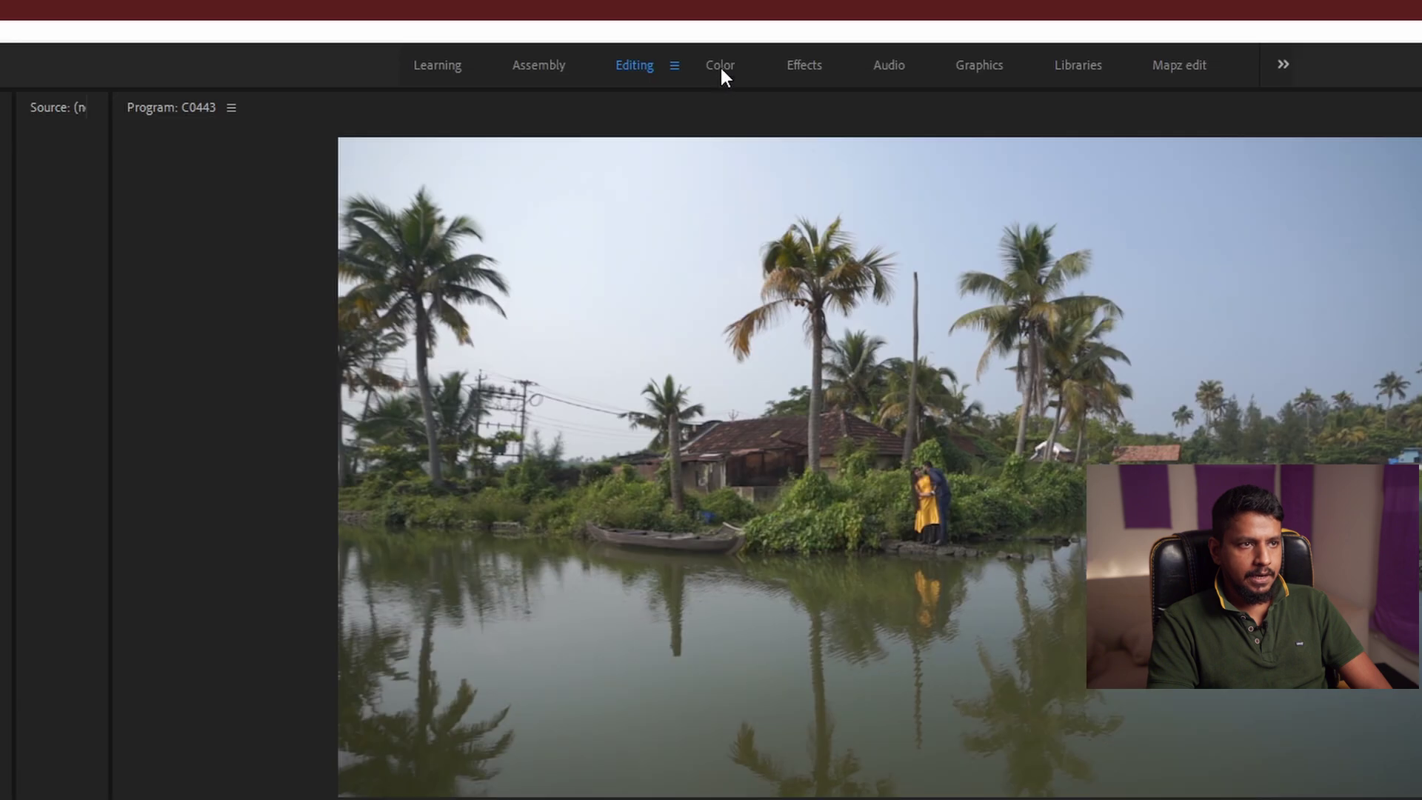
{"action": "left_click", "coordinate": [720, 67]}
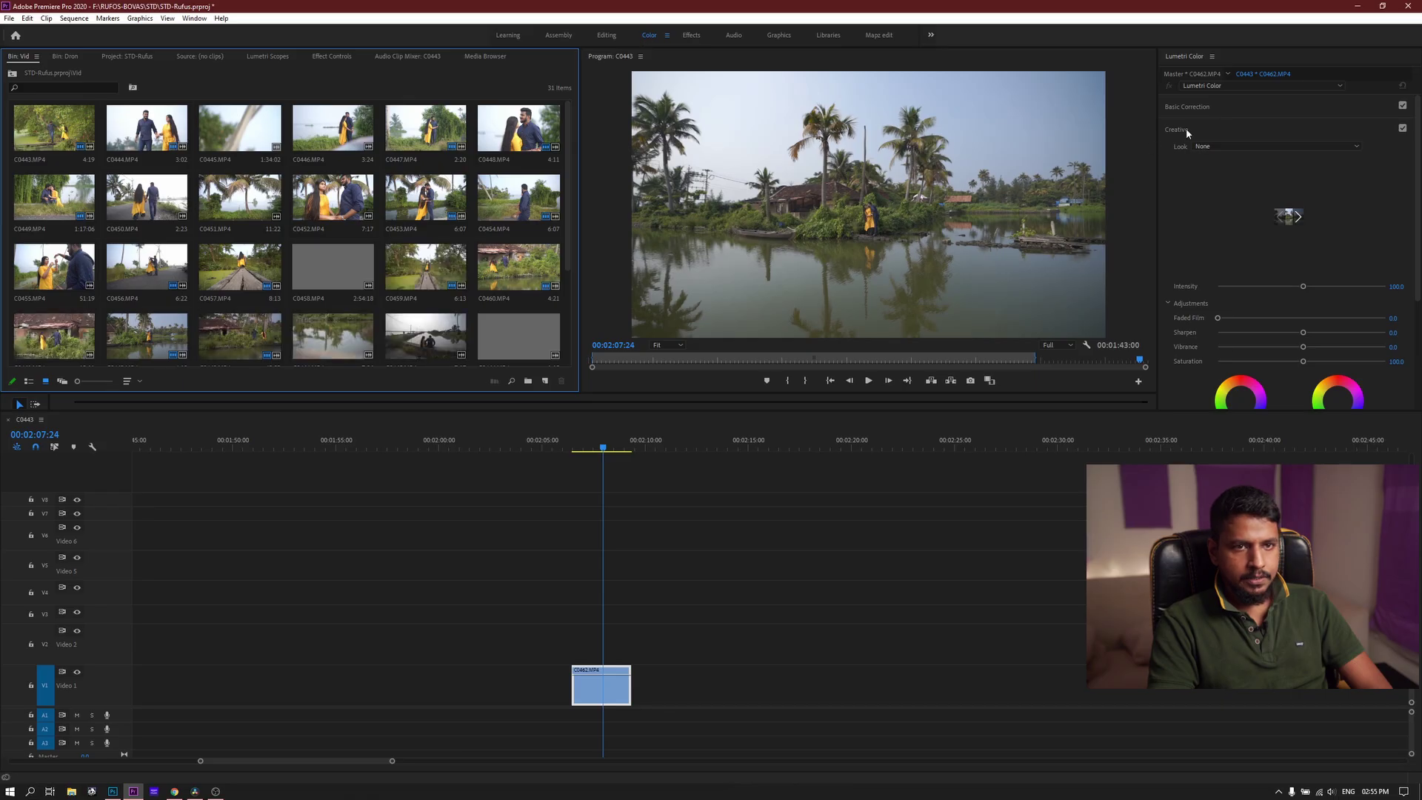
{"action": "left_click", "coordinate": [592, 693]}
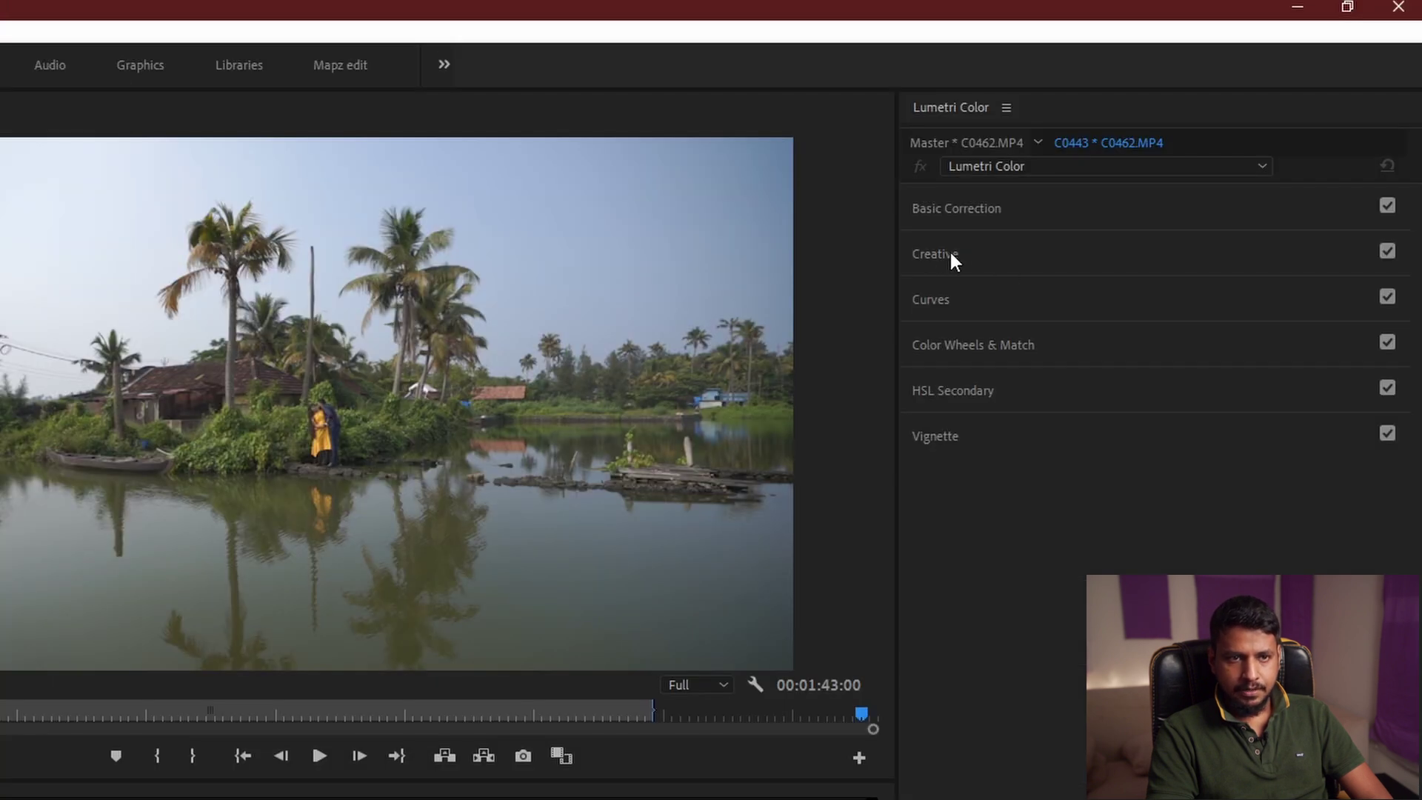
Expand Creative and browse Look files, cancelling without loading a LUT
{"action": "left_click", "coordinate": [949, 251]}
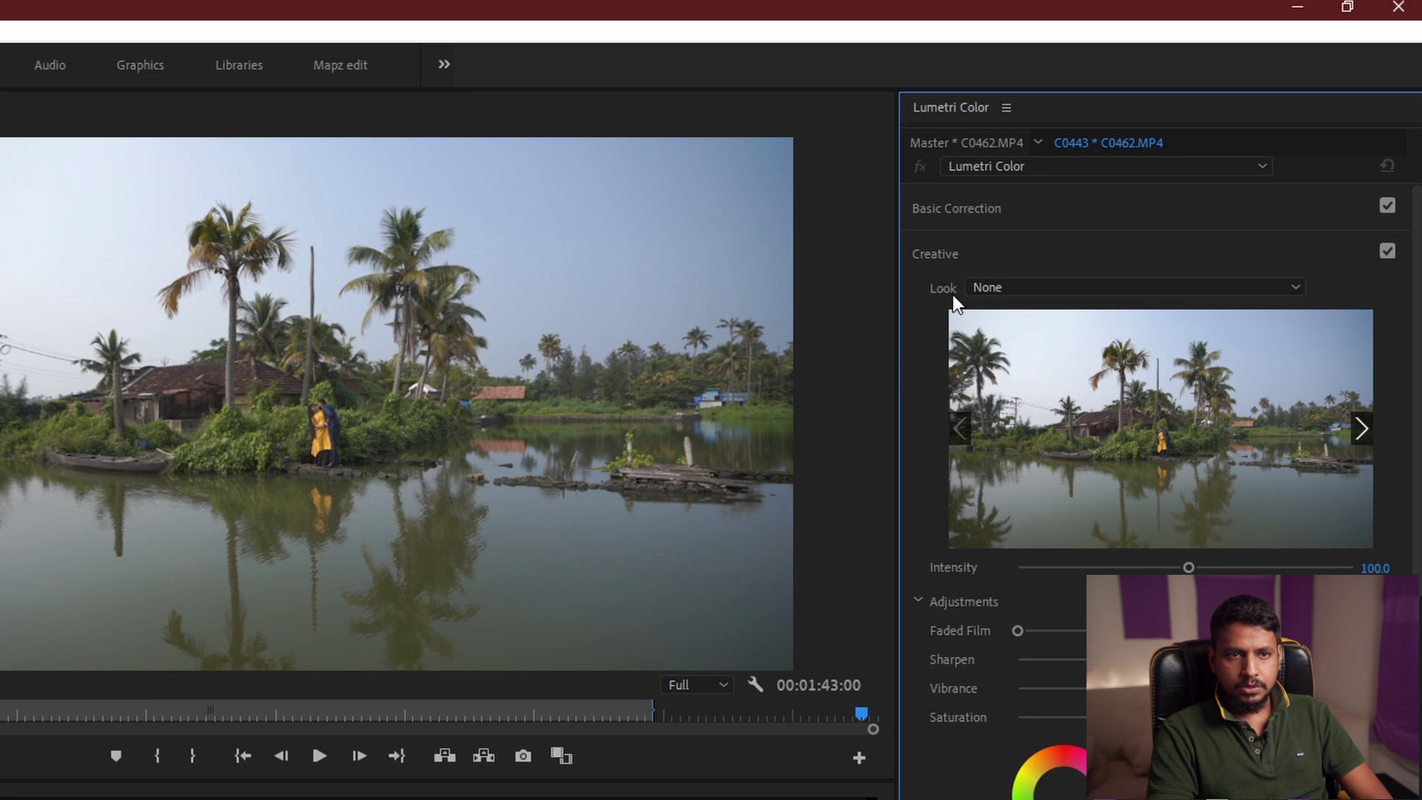
{"action": "left_click", "coordinate": [1106, 288]}
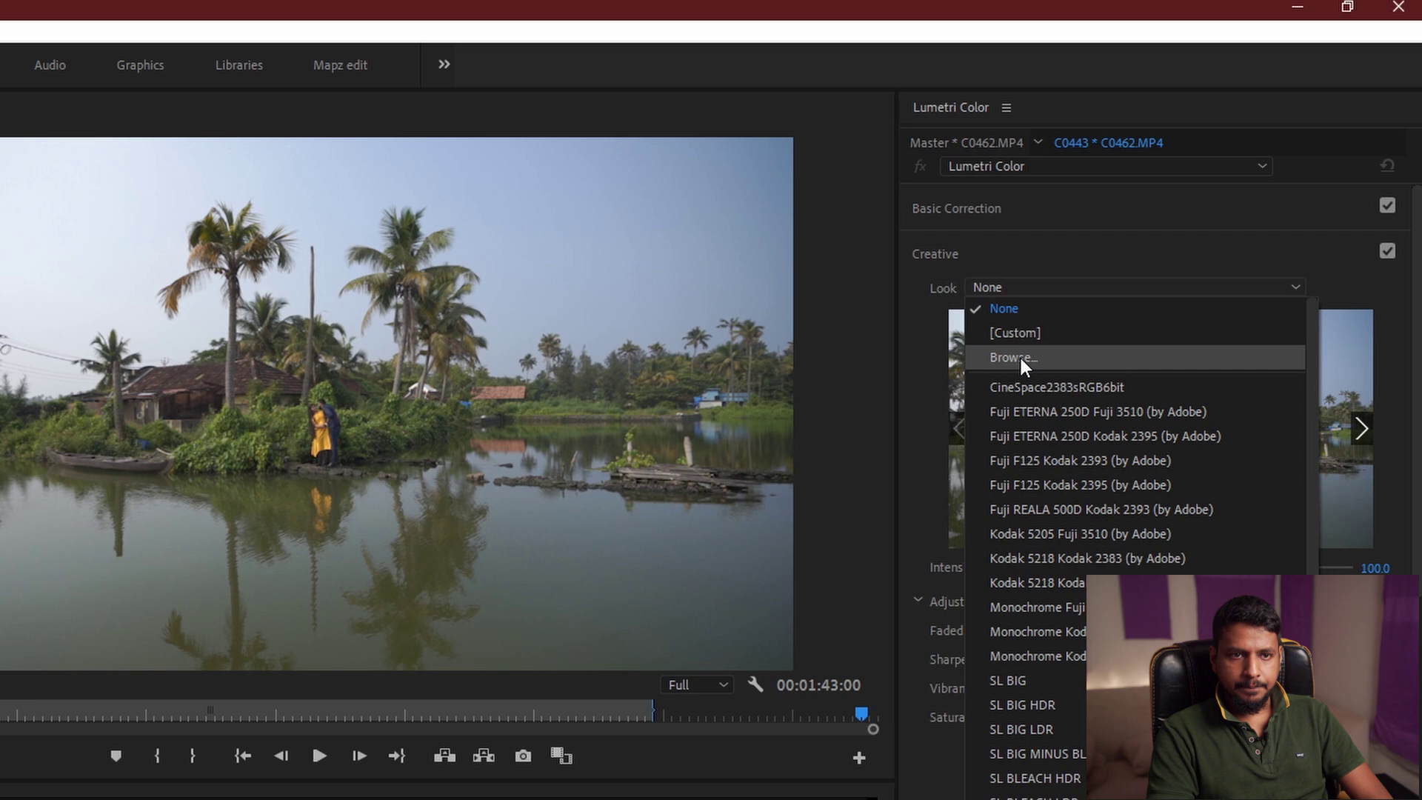
{"action": "left_click", "coordinate": [1019, 357]}
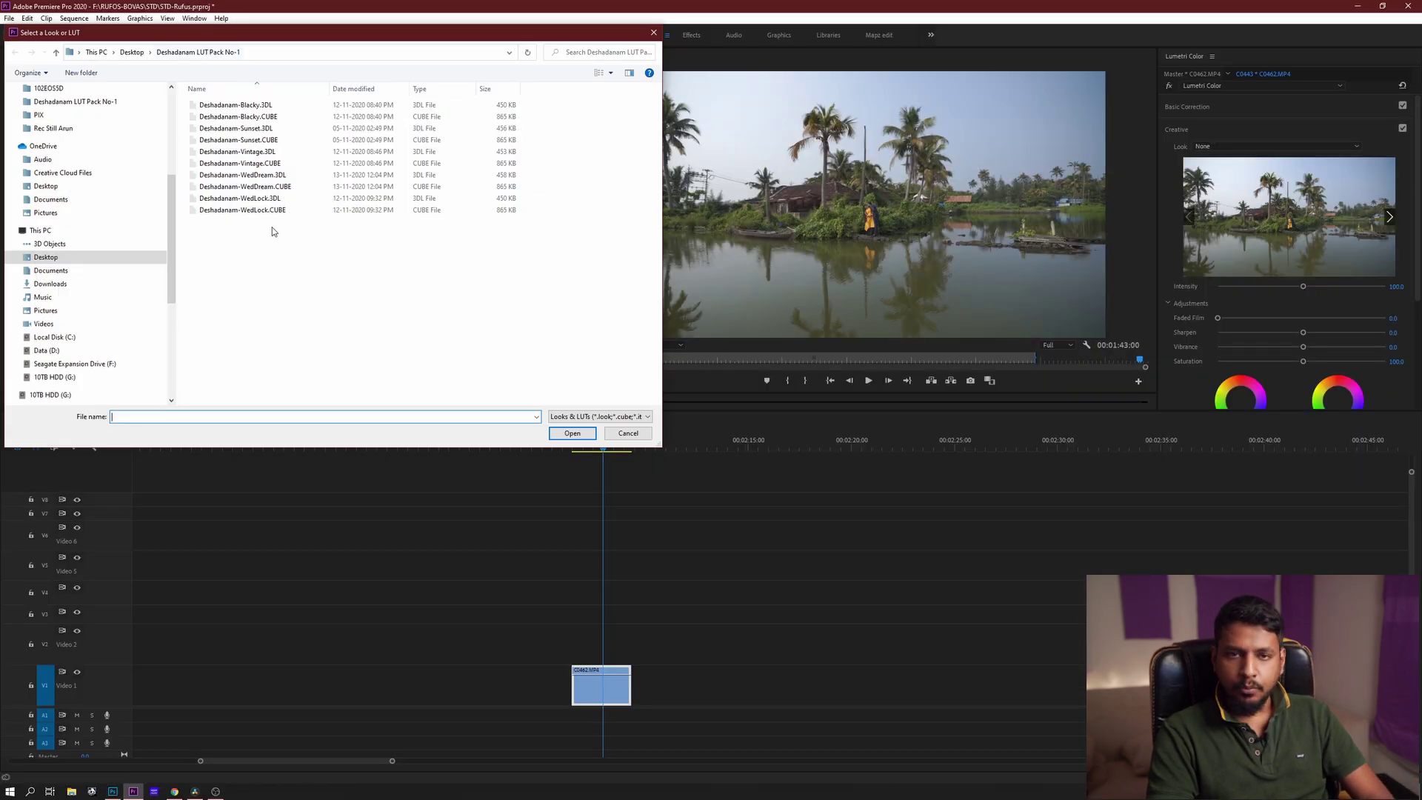
{"action": "left_click", "coordinate": [628, 433]}
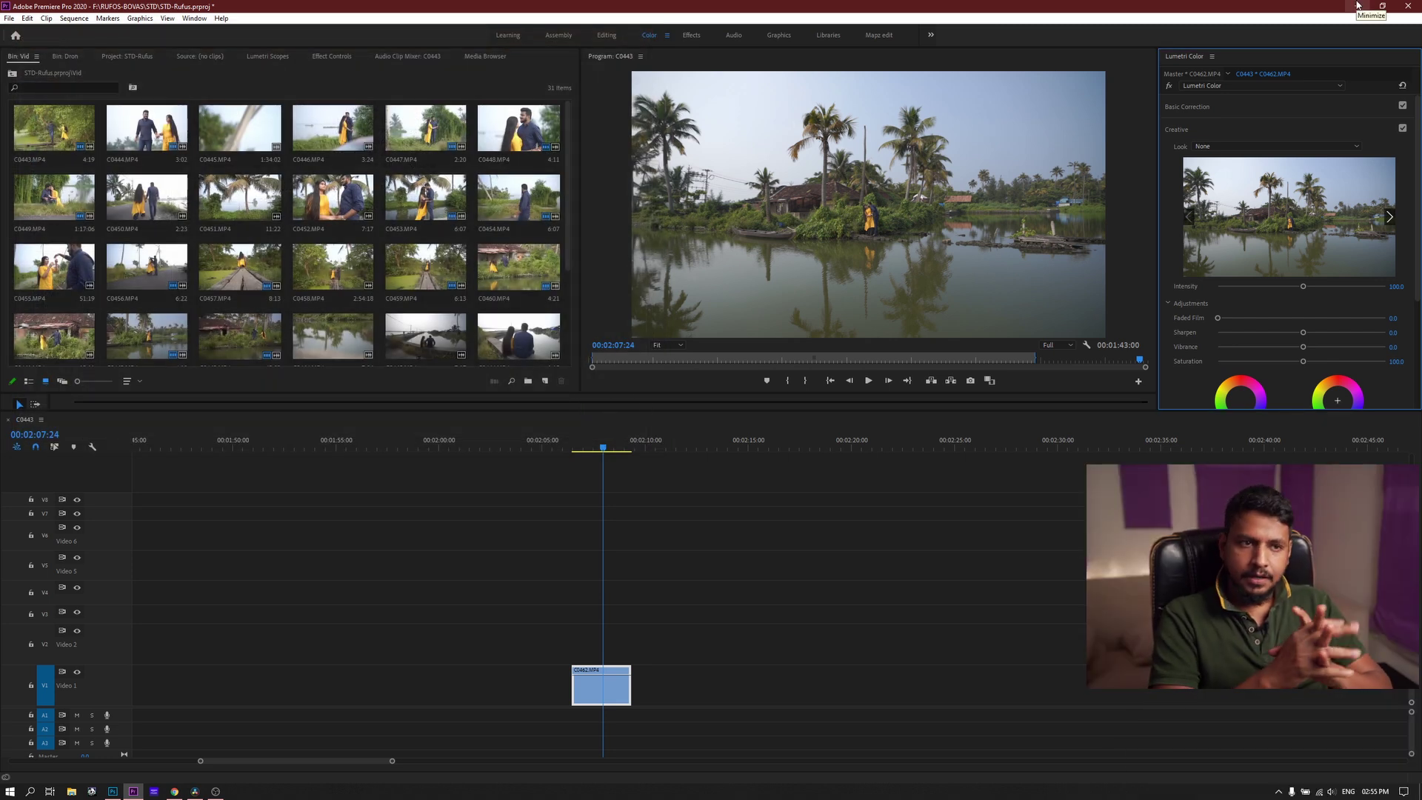